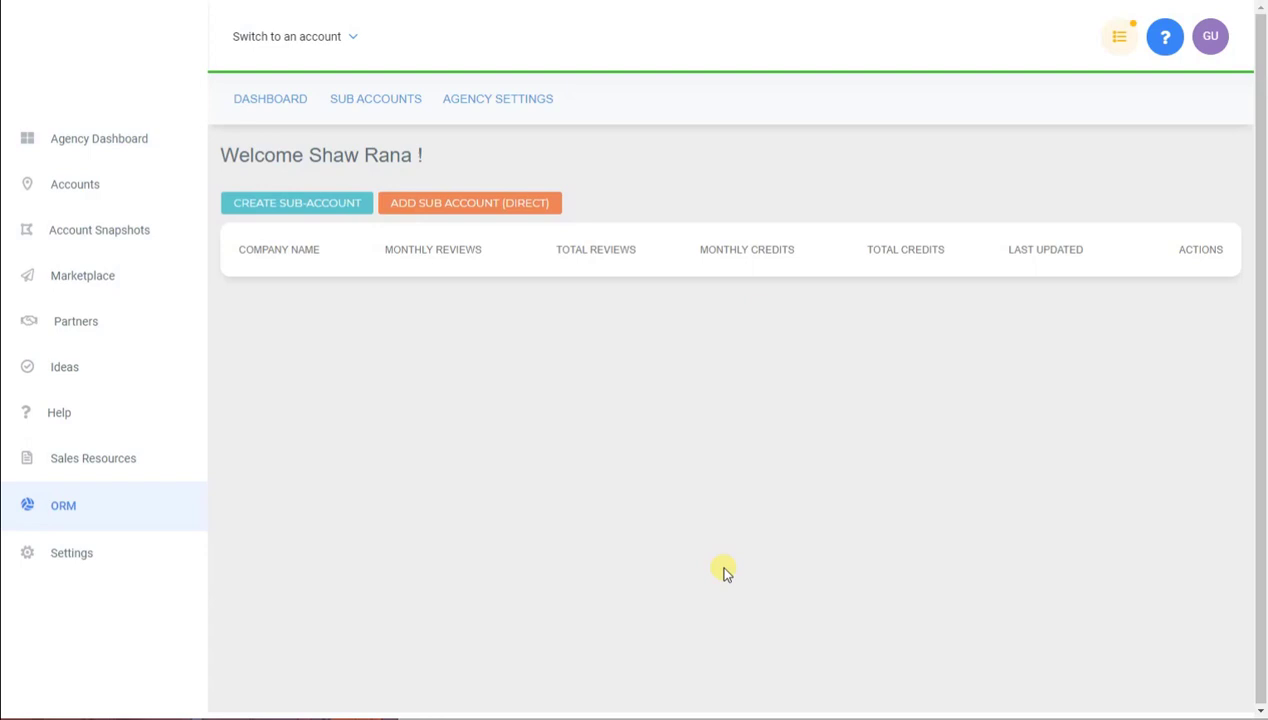
# Show ReviewPanda's agency settings: the [Snapshot] ReviewPanda snapshot and 32521 DataShake credits
pyautogui.click(522, 104)
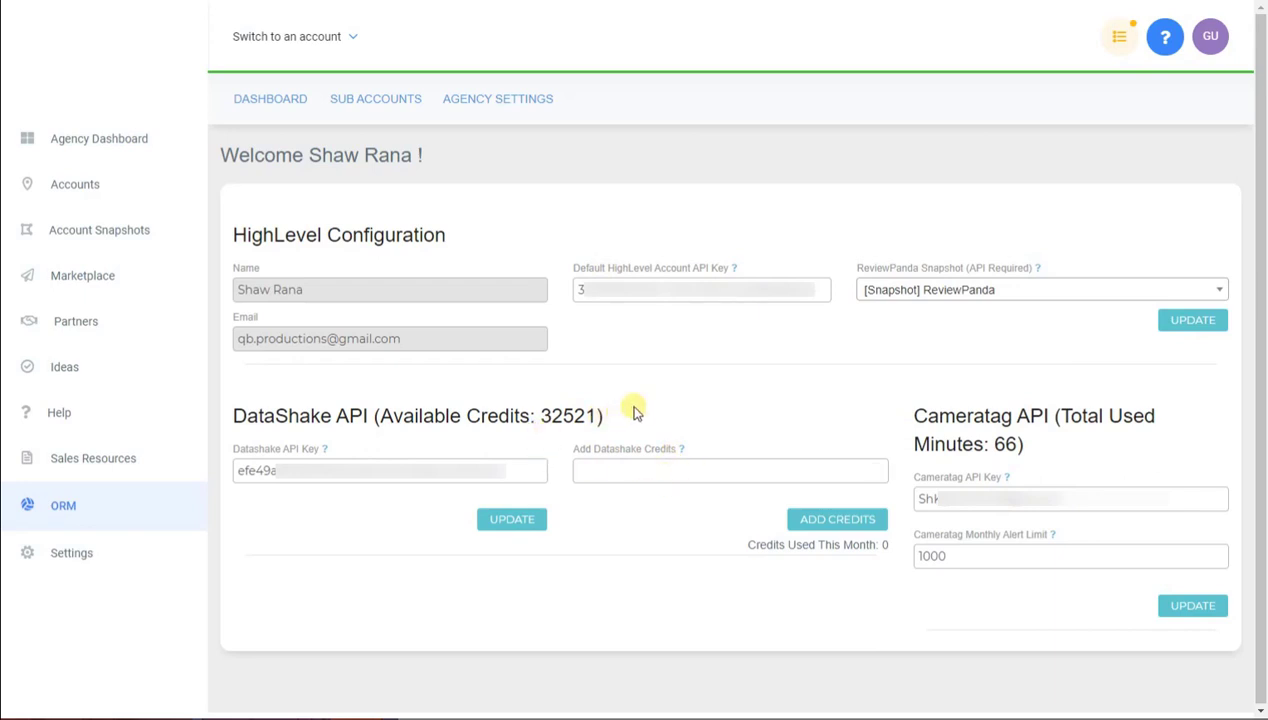
# Return to the Sub Accounts page, which has no companies added yet
pyautogui.click(390, 104)
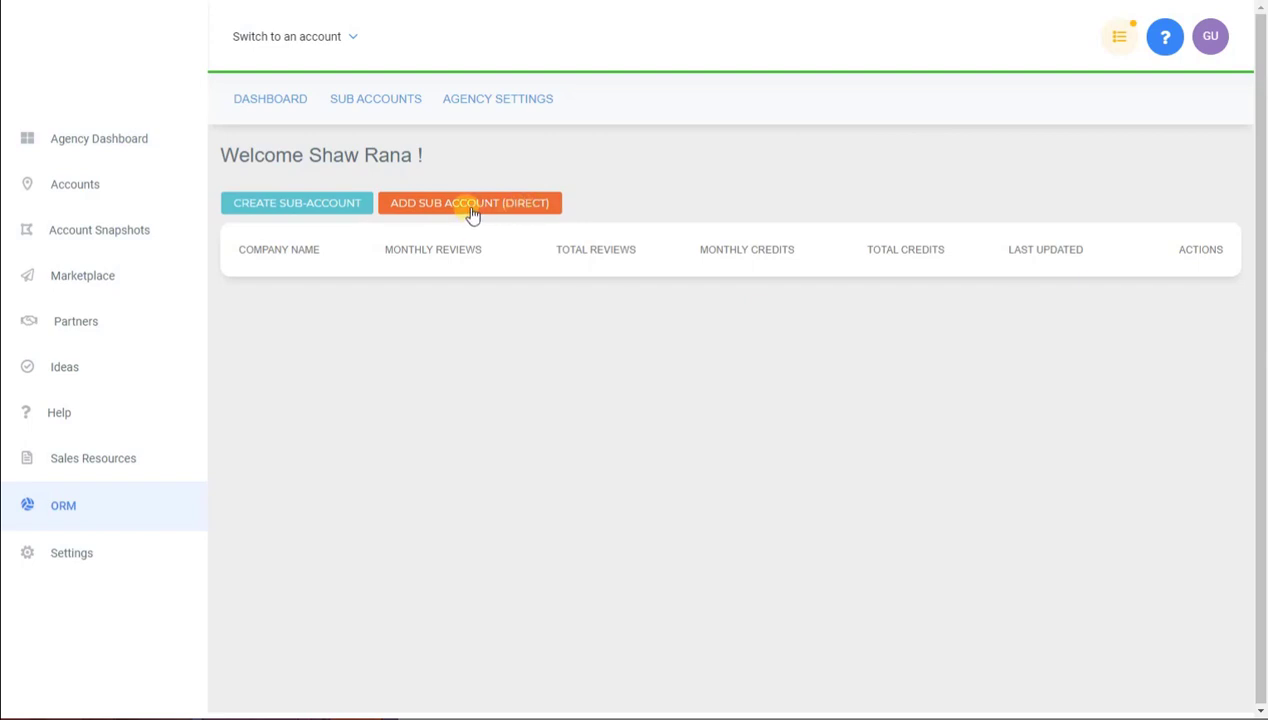
# Drop the new sub-account form and add Design N Rank directly from the Company Name autofill
pyautogui.click(320, 210)
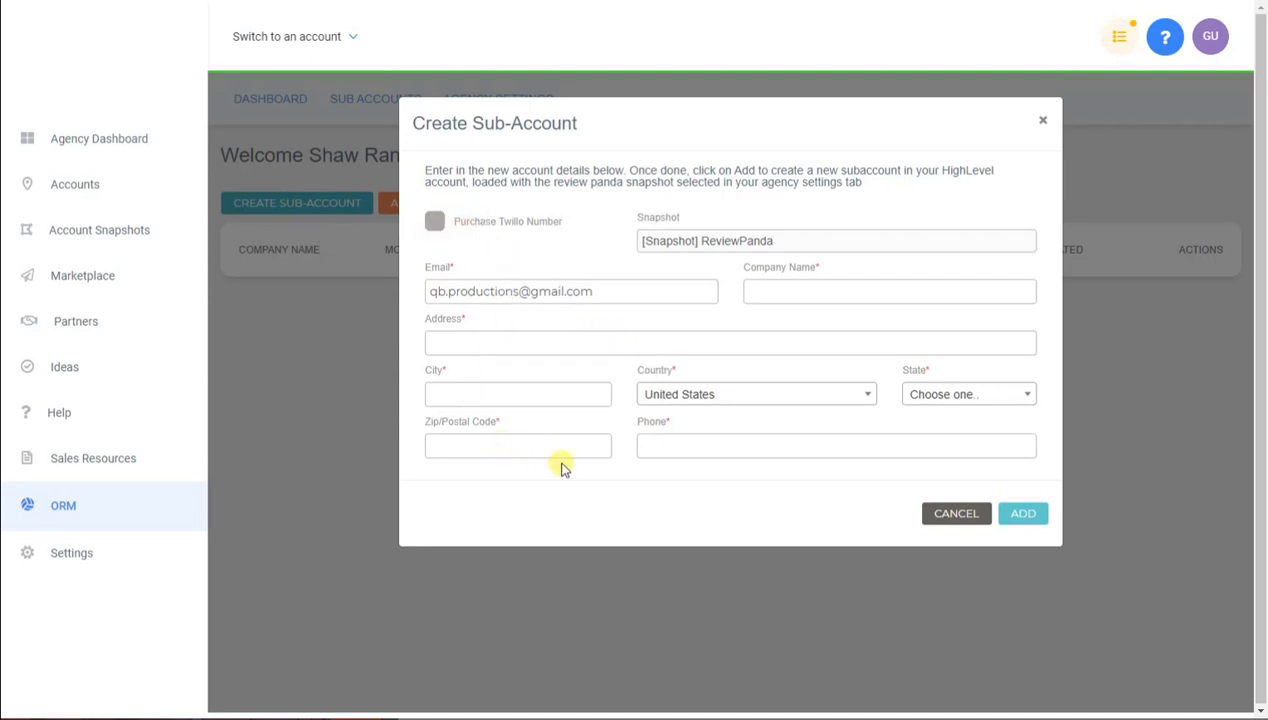
pyautogui.click(958, 514)
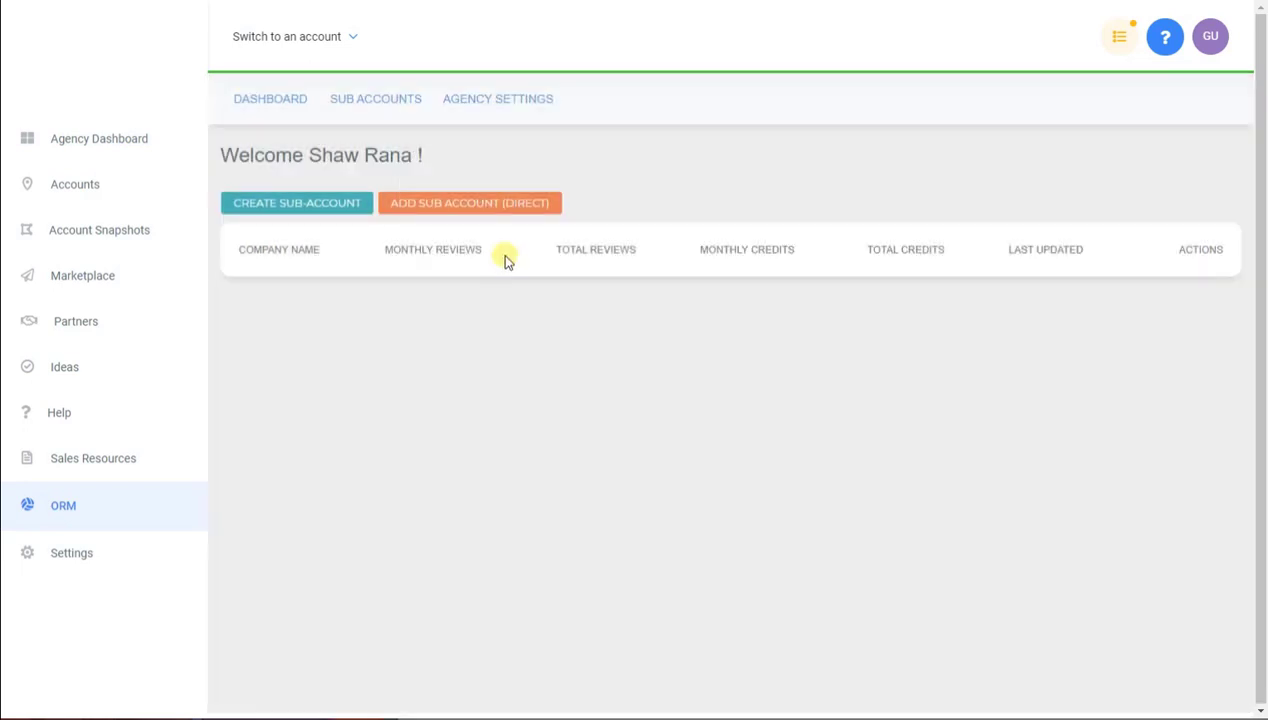
pyautogui.click(447, 203)
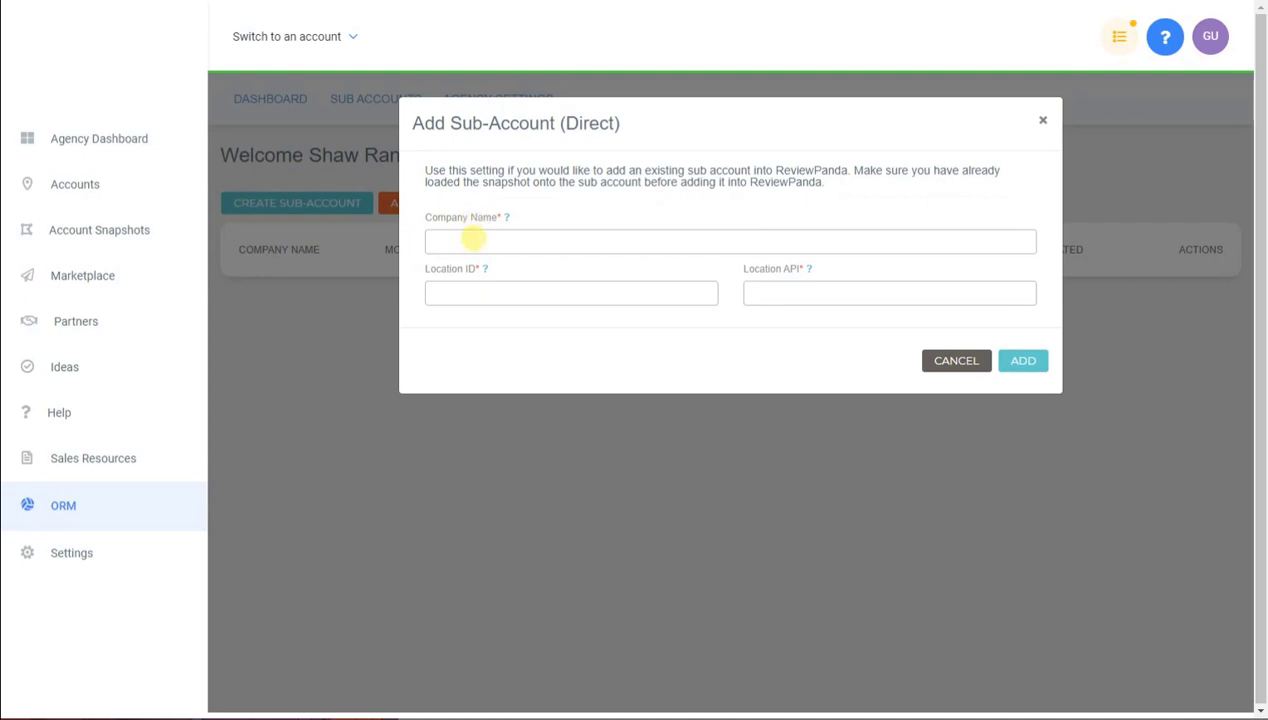
pyautogui.click(473, 238)
pyautogui.click(455, 275)
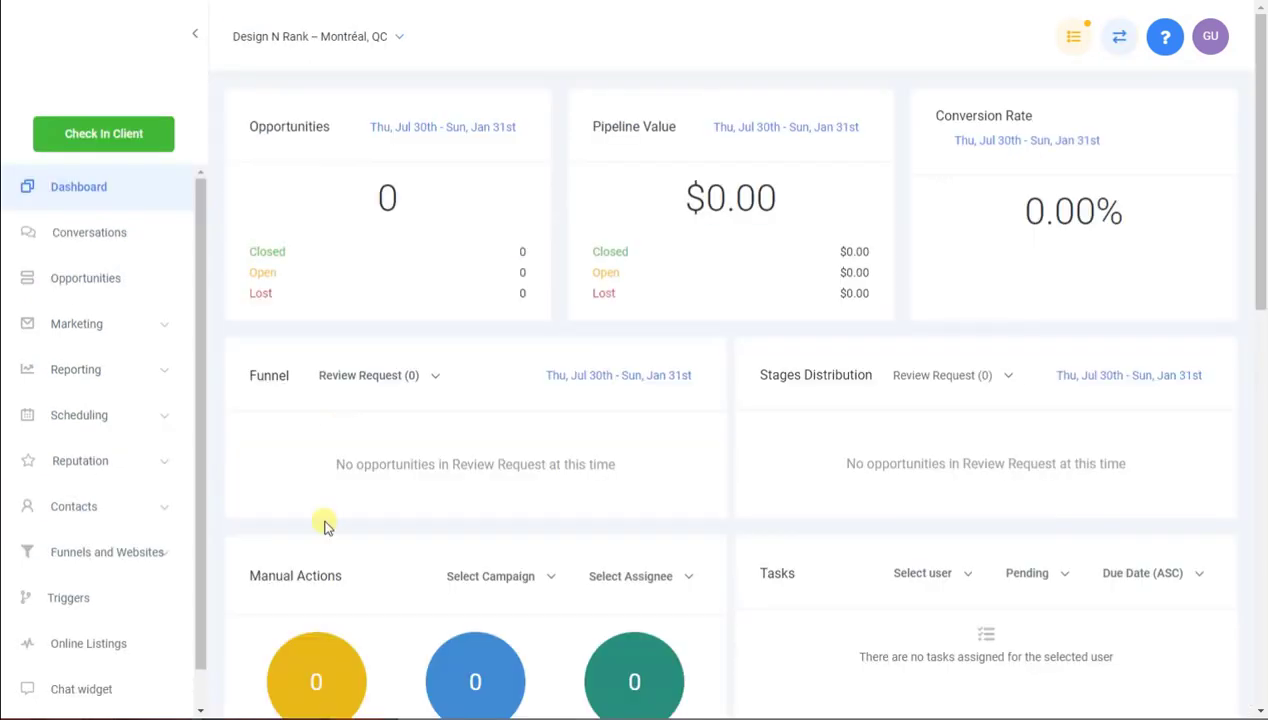
pyautogui.scroll(-5, 325, 524)
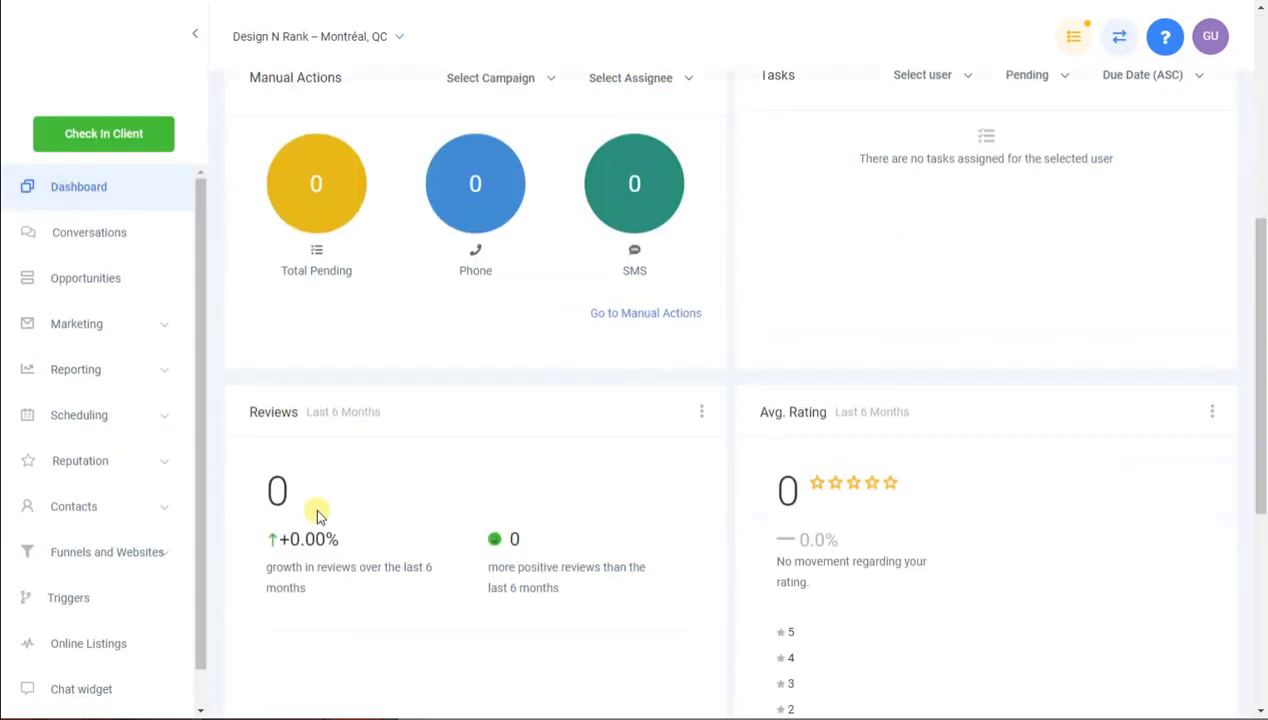
pyautogui.scroll(-1, 147, 645)
# Select Design N Rank's API key on the Company tab of HighLevel Settings
pyautogui.click(96, 690)
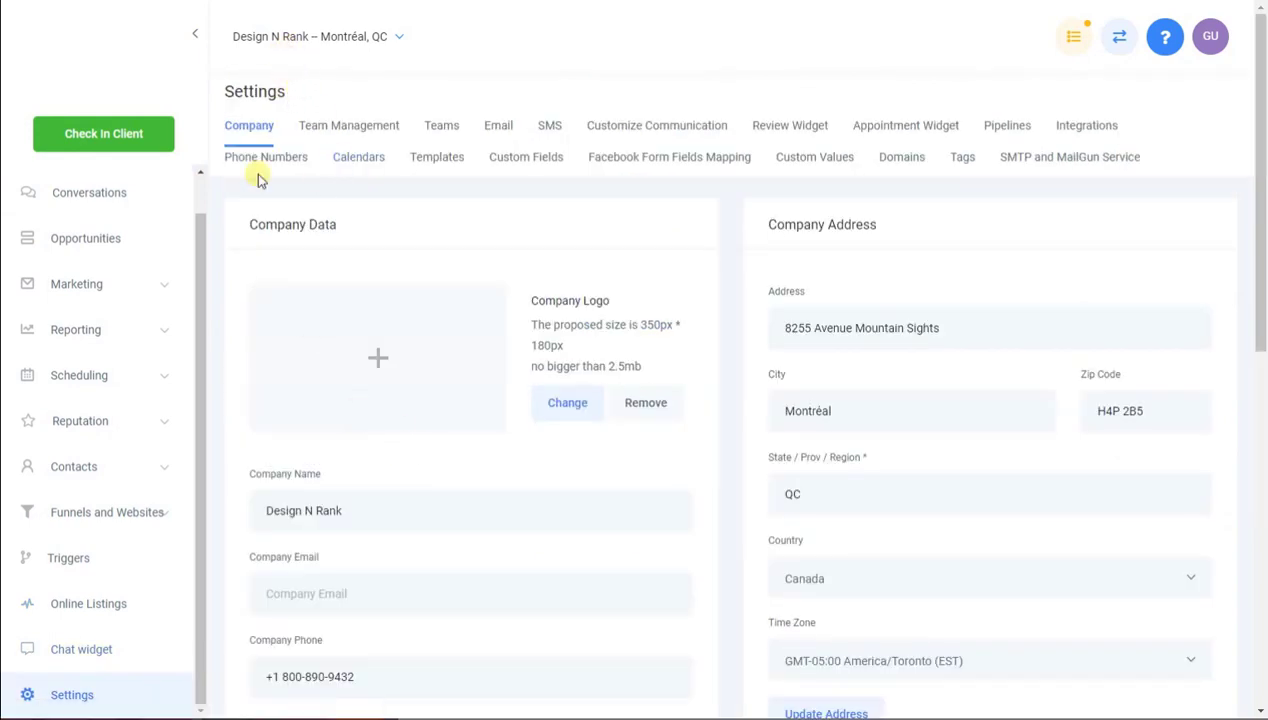
pyautogui.scroll(1, 199, 252)
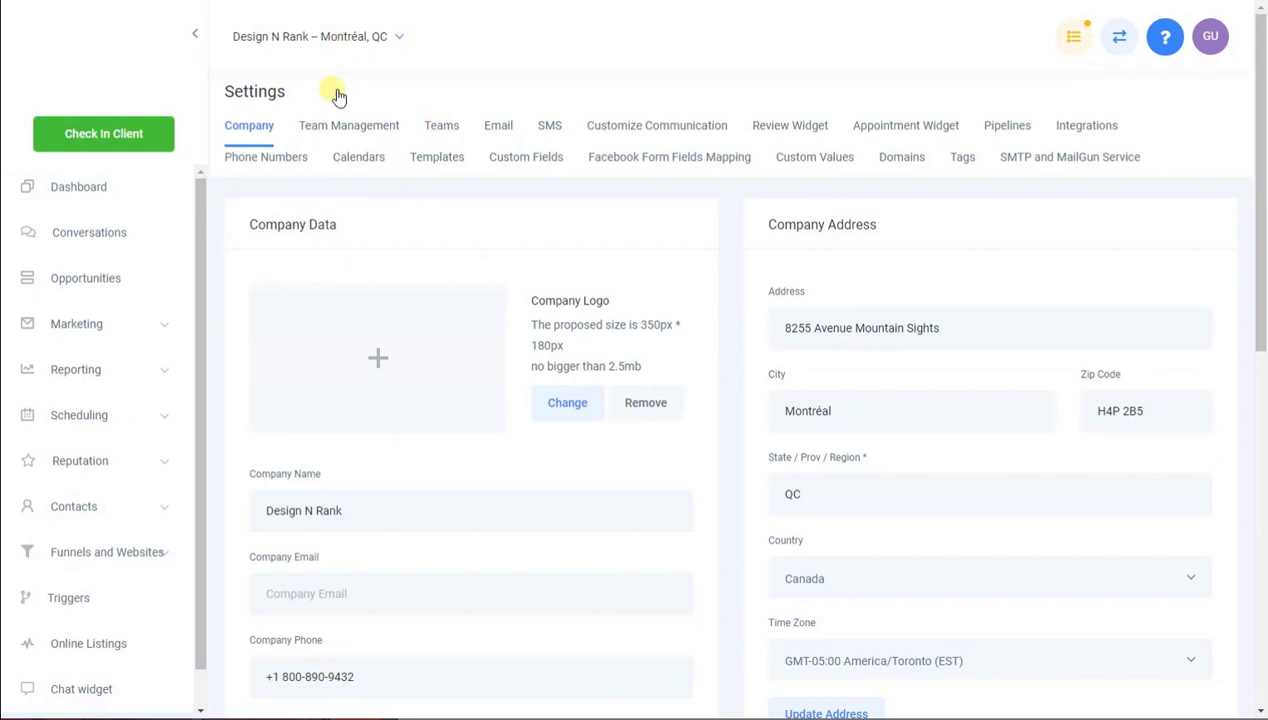
pyautogui.scroll(-1, 82, 679)
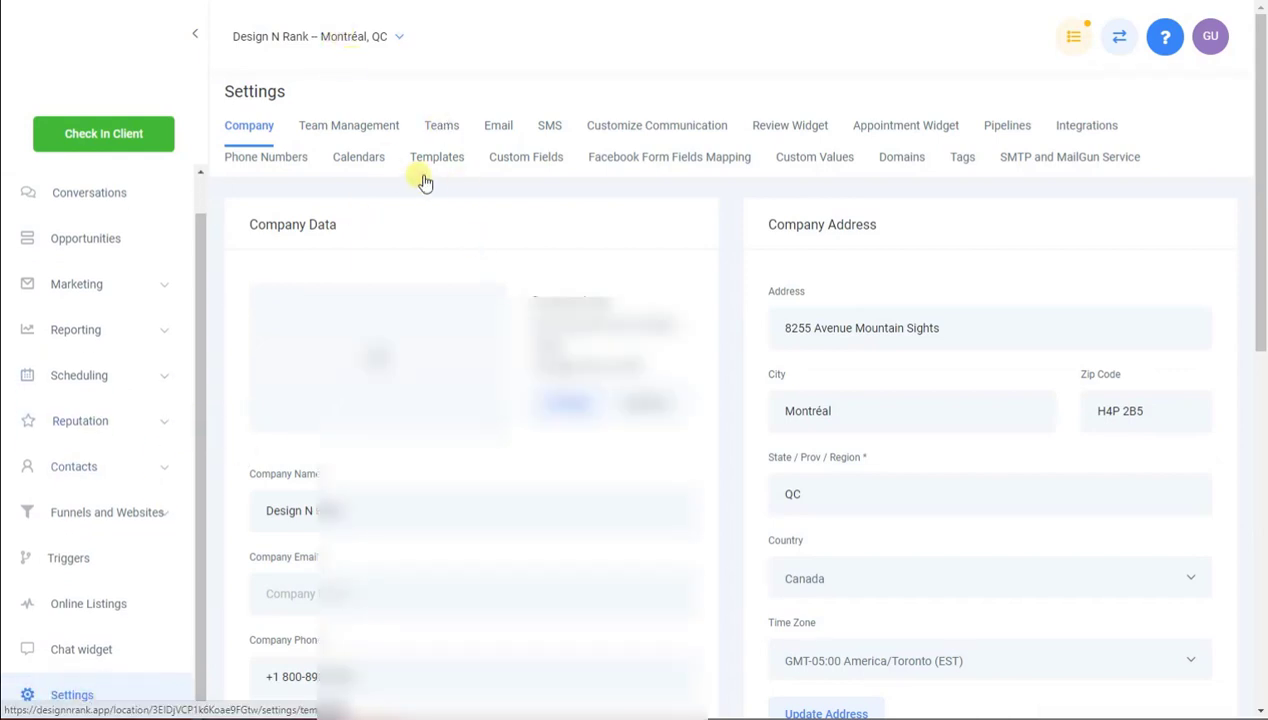
pyautogui.scroll(-4, 420, 440)
pyautogui.scroll(4, 400, 390)
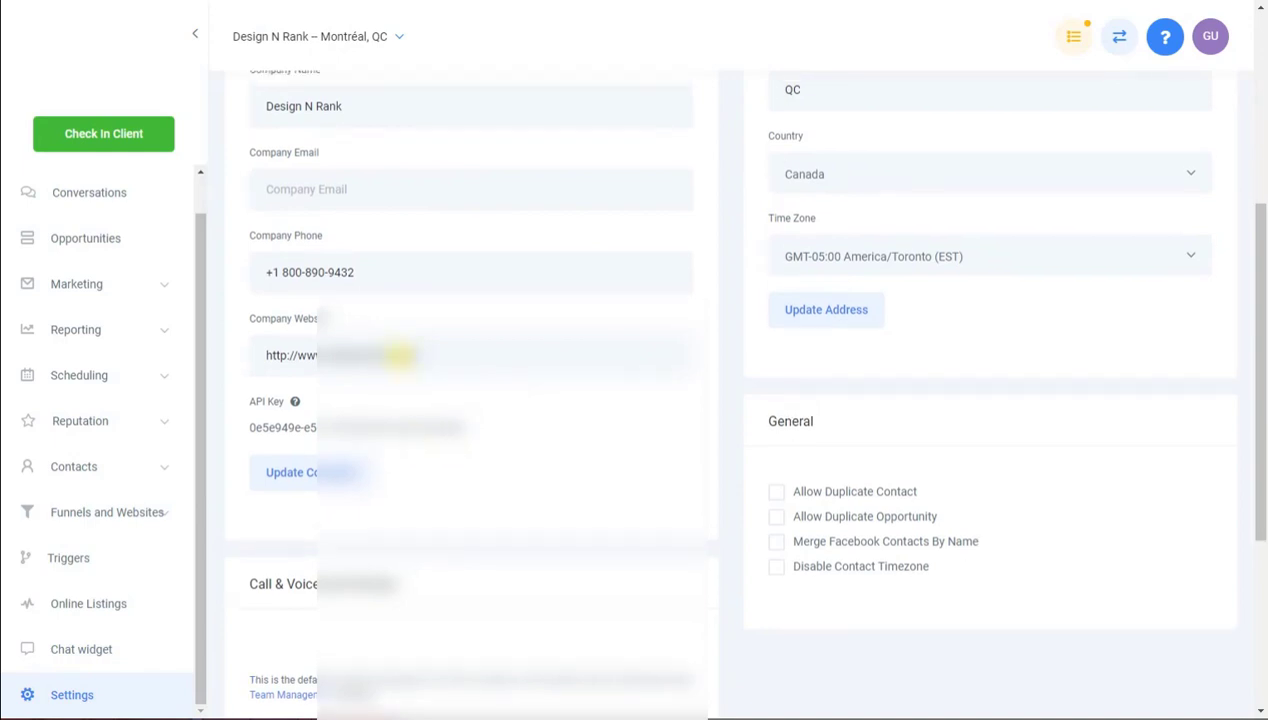
pyautogui.scroll(-4, 365, 345)
pyautogui.scroll(-1, 340, 365)
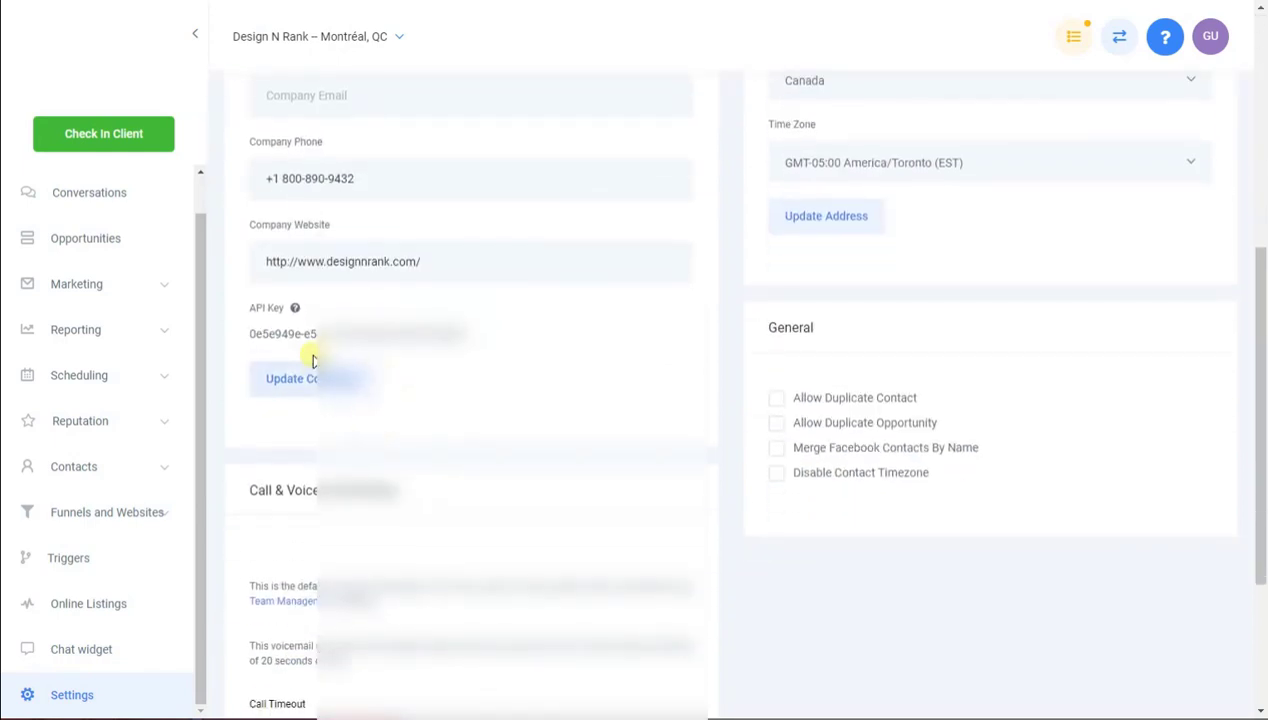
pyautogui.tripleClick(315, 340)
pyautogui.moveTo(296, 311)
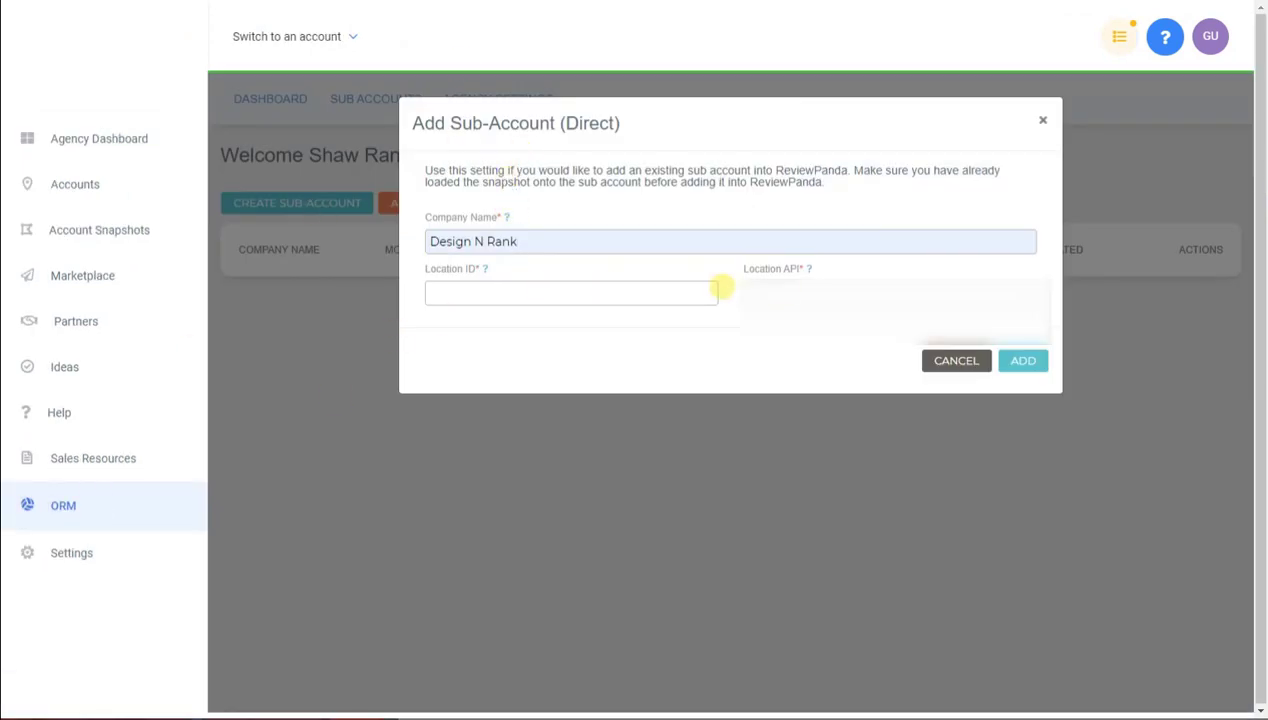
# Paste the API key into Location API and the sub-account's location ID into Location ID
pyautogui.click(777, 286)
pyautogui.hotkey('ctrl', 'v')
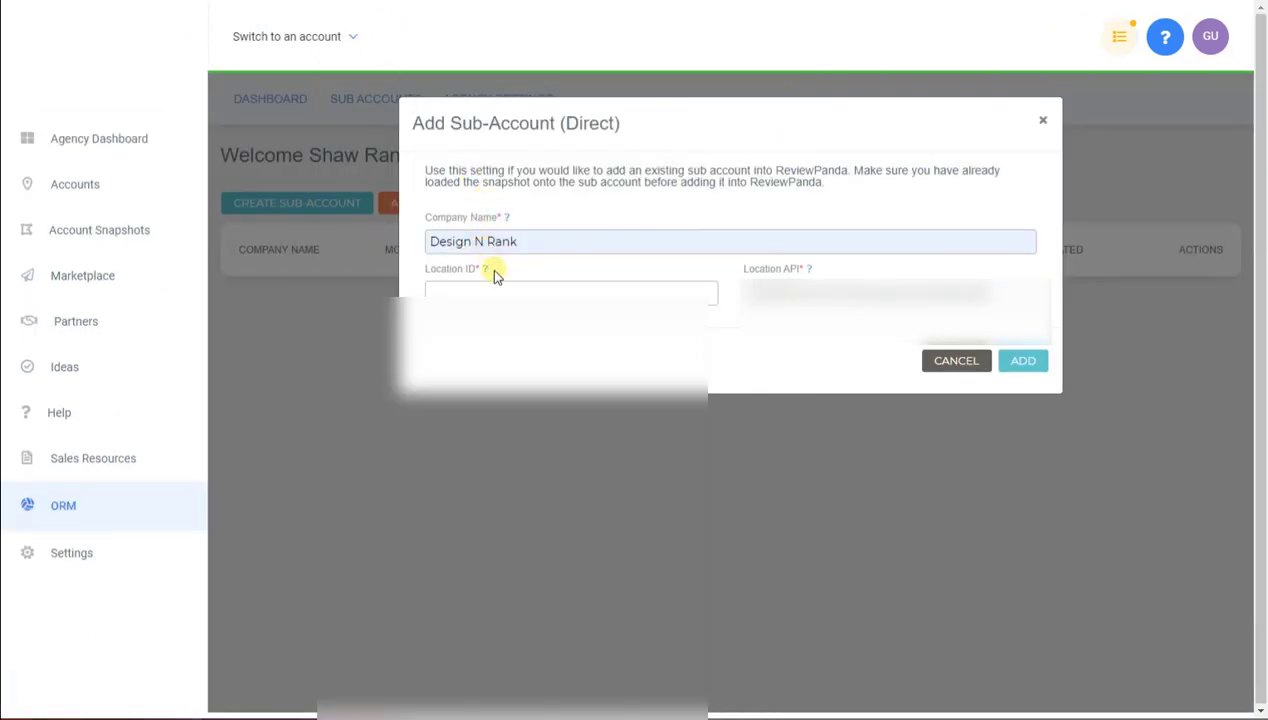
pyautogui.moveTo(487, 272)
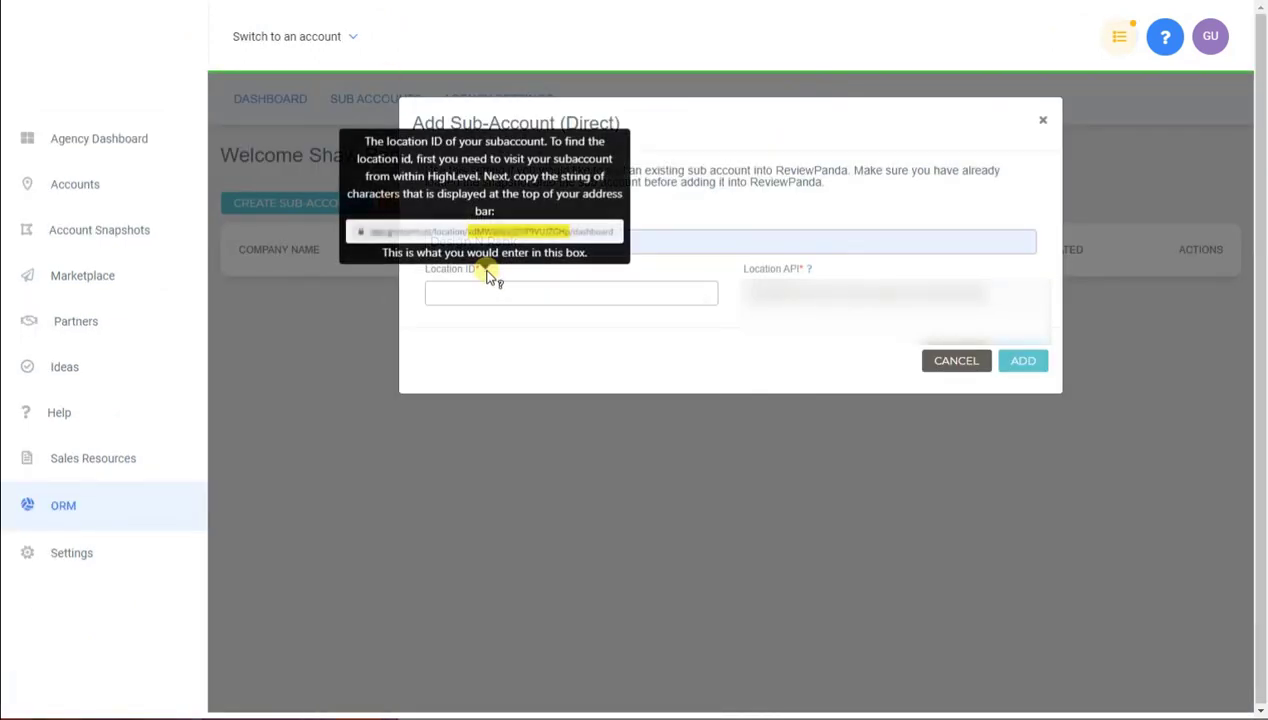
pyautogui.click(484, 291)
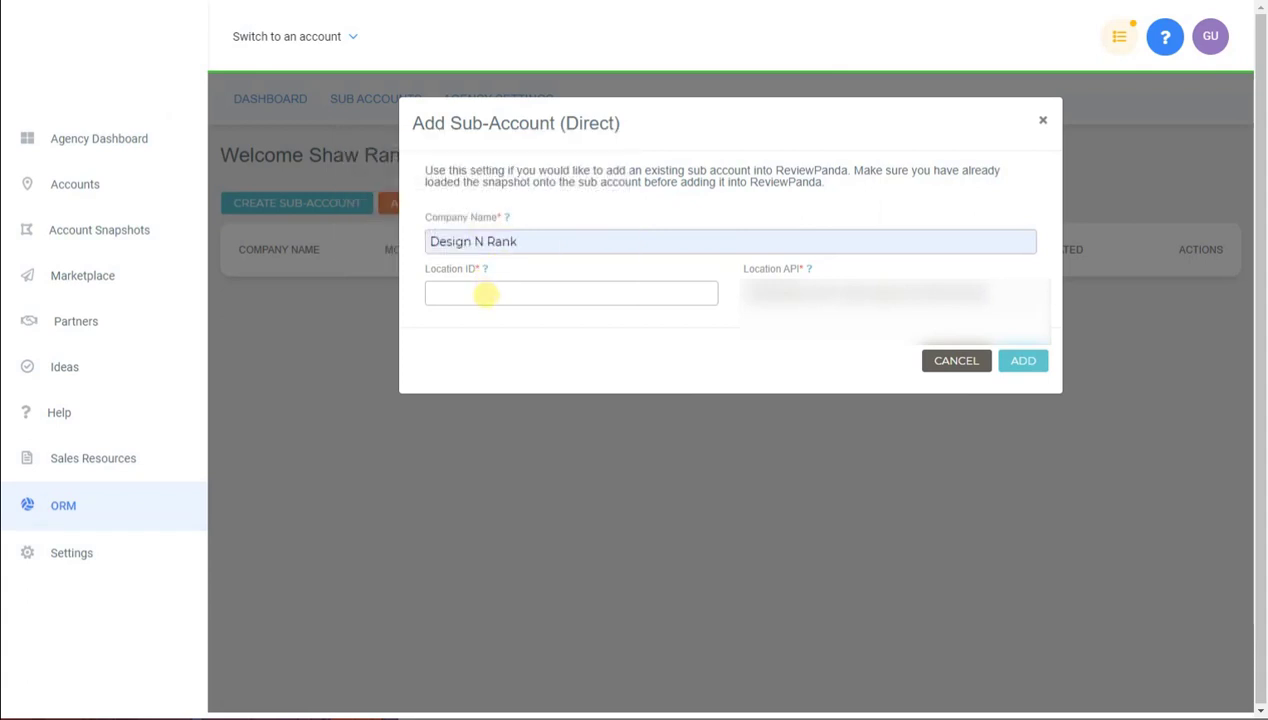
pyautogui.write('3EIDjVCP1k6Koae9FGtw')
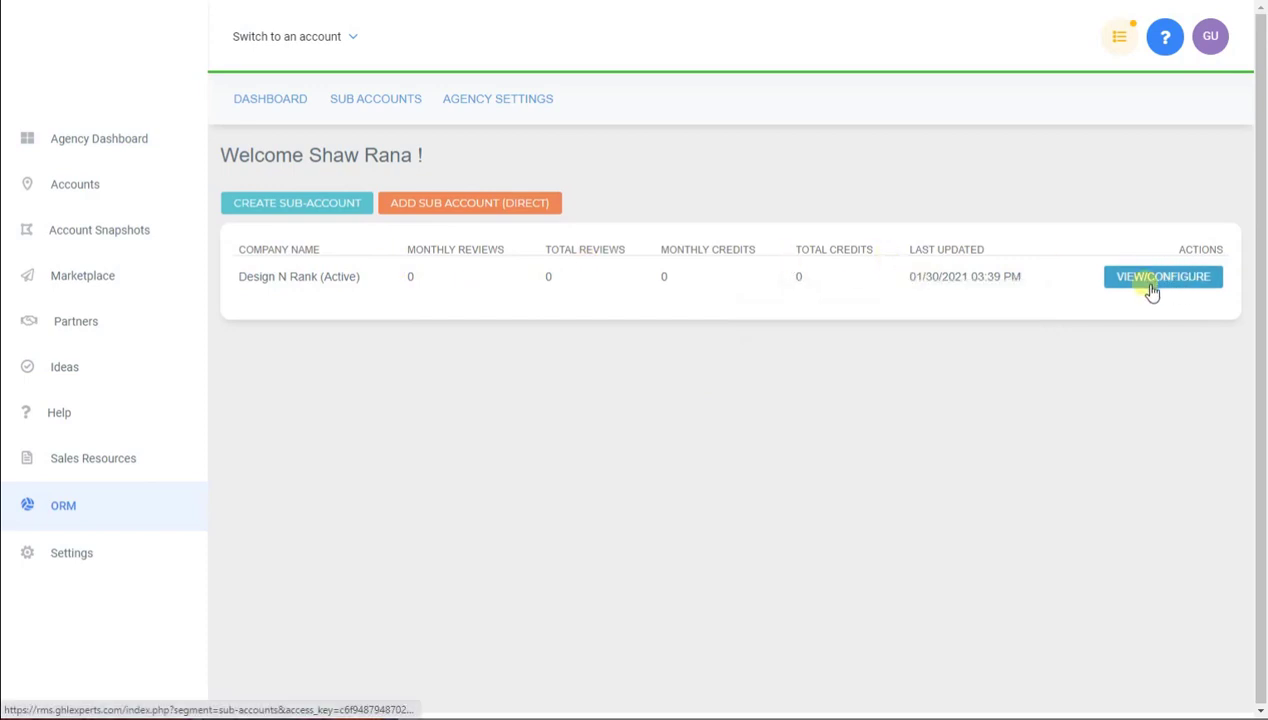
# Open VIEW/CONFIGURE on the Design N Rank row of the sub-account list
pyautogui.click(957, 288)
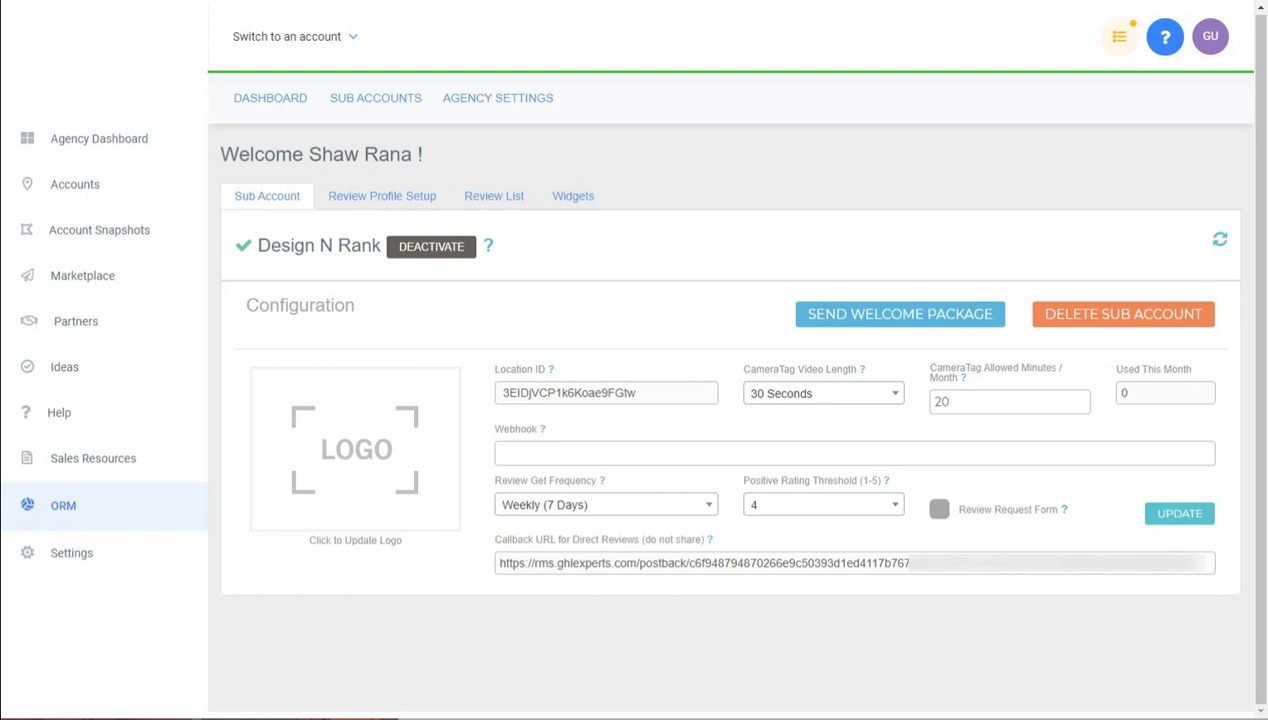
# Upload DESIGN-I-RANK.png from Downloads as the sub-account's logo
pyautogui.click(349, 478)
pyautogui.click(75, 309)
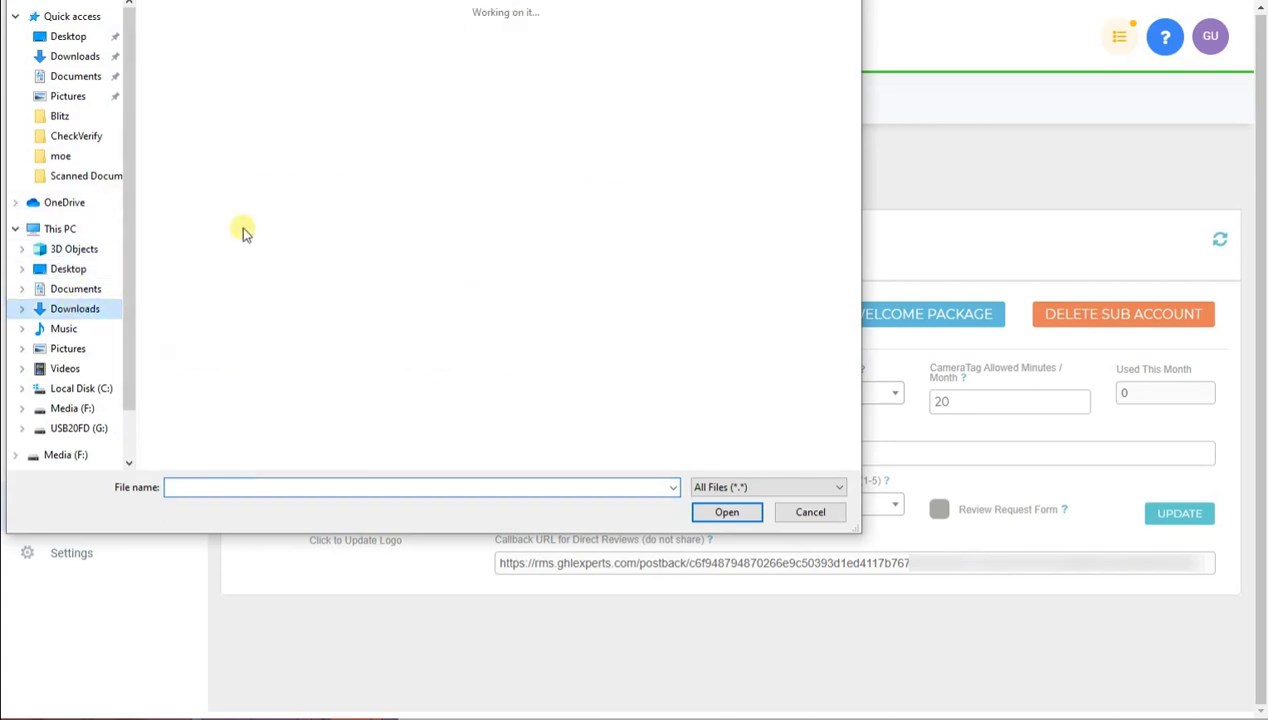
pyautogui.doubleClick(200, 33)
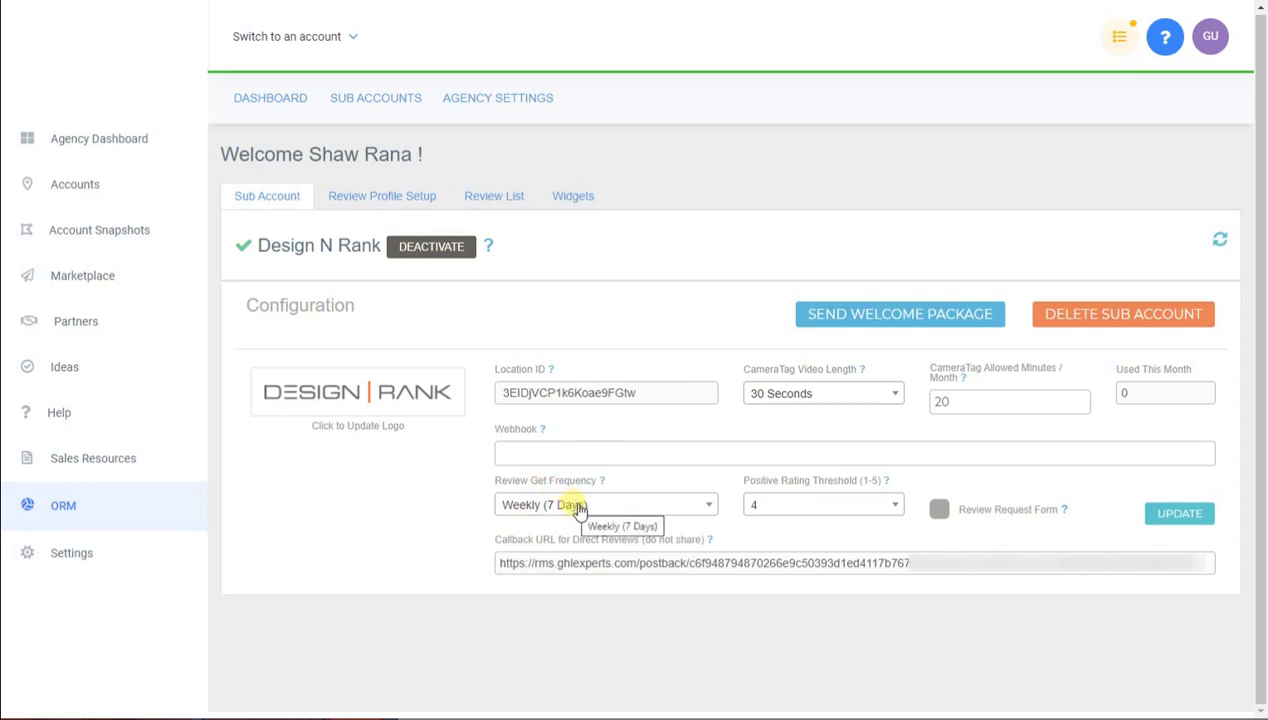
# Keep Review Get Frequency at Weekly (7 Days) and enable the Review Request Form
pyautogui.click(640, 511)
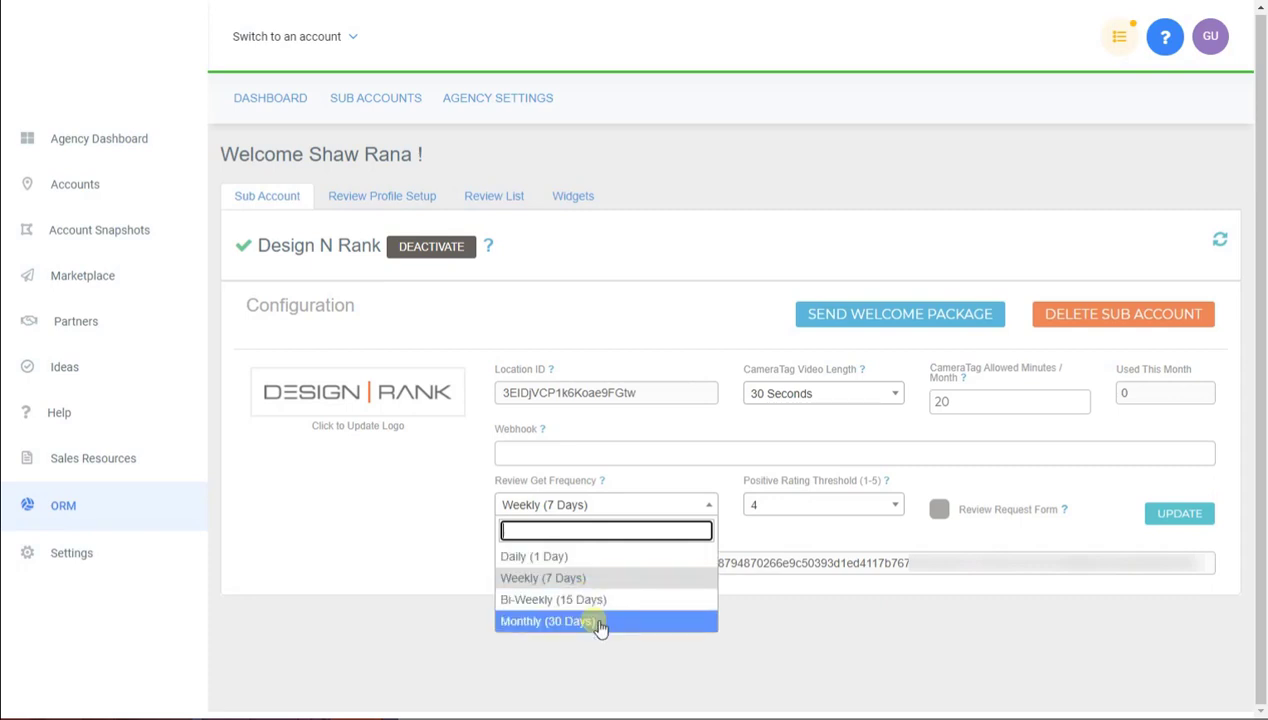
pyautogui.click(789, 546)
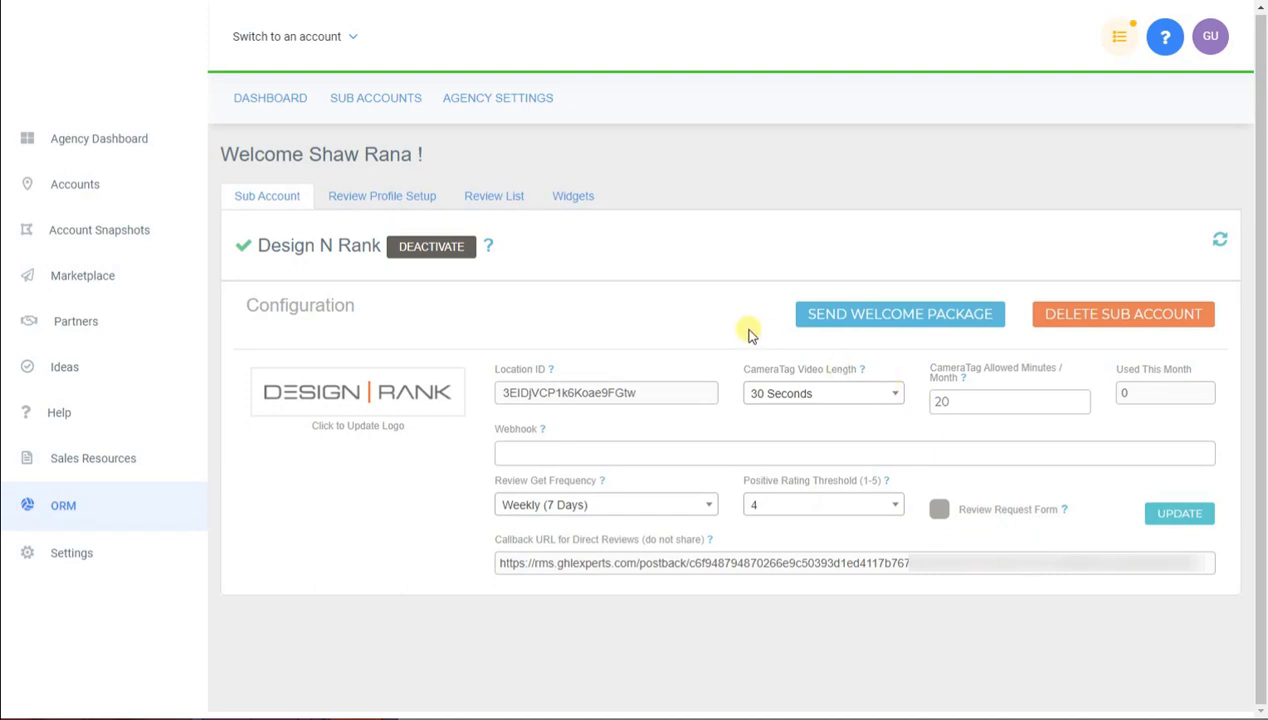
pyautogui.click(940, 514)
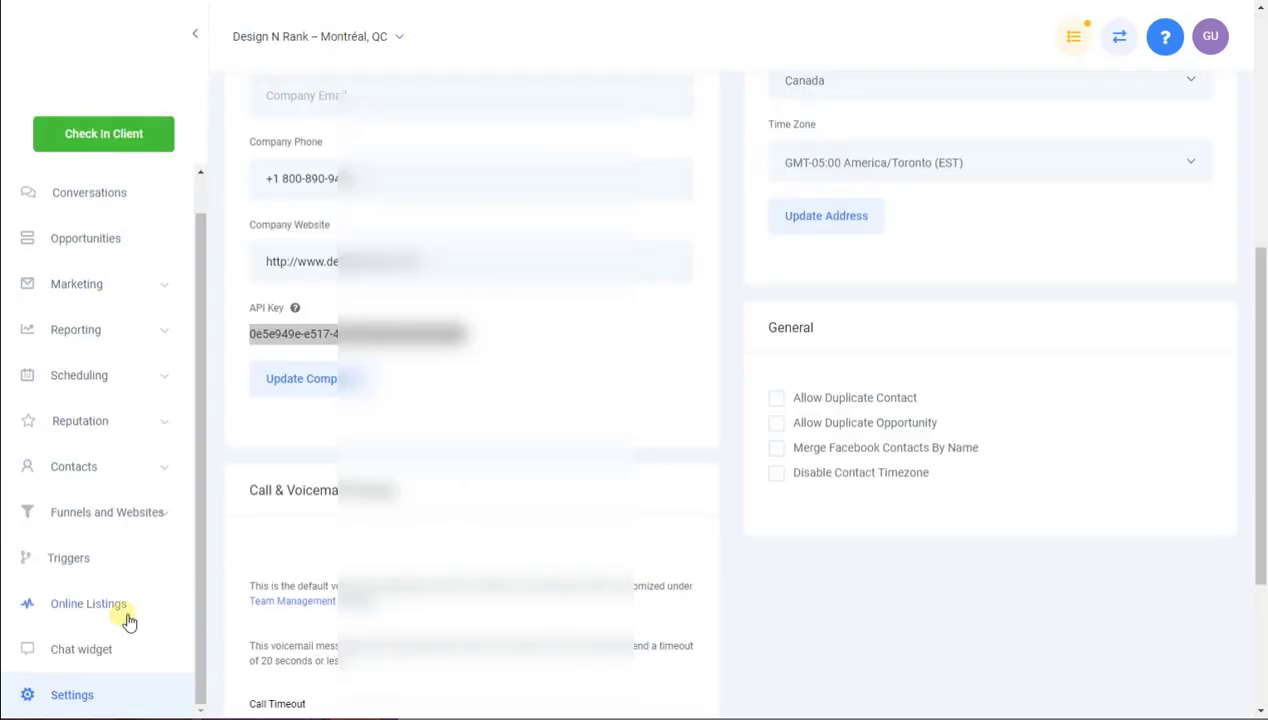
pyautogui.scroll(-3, 110, 650)
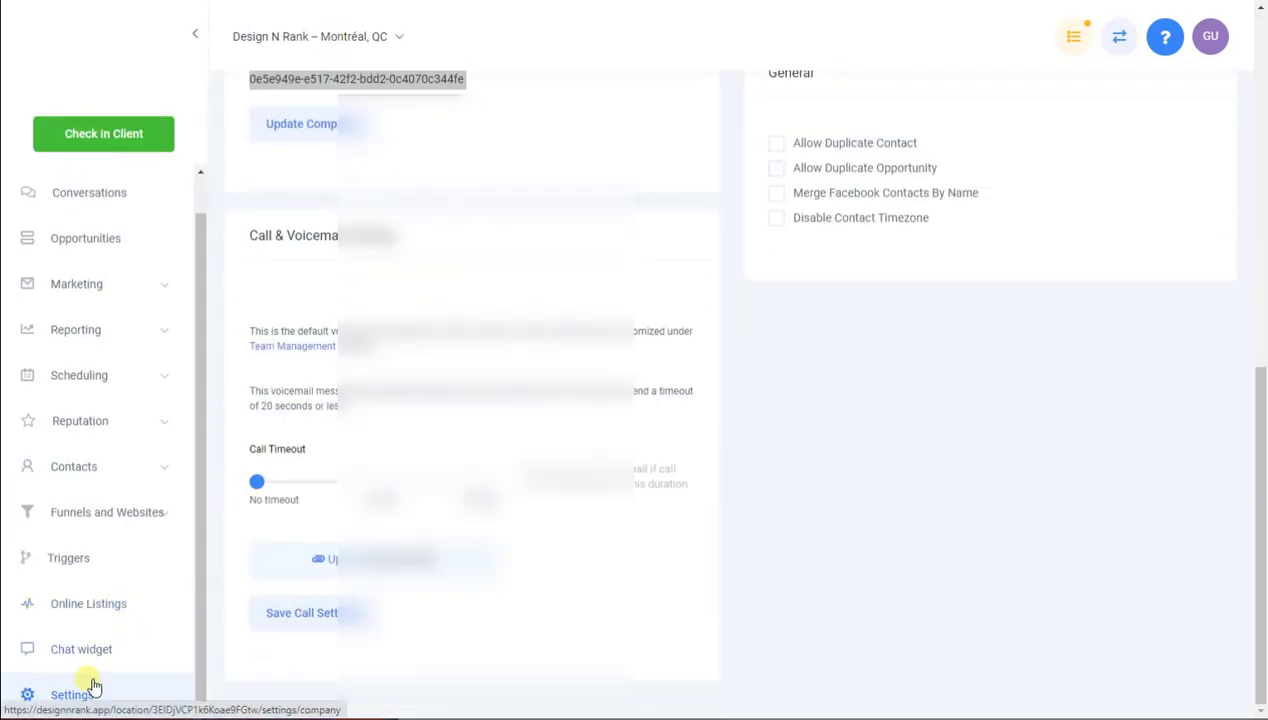
# Select the rms_callback URL in Custom Values, then save the ReviewPanda sub-account with UPDATE
pyautogui.scroll(10, 668, 232)
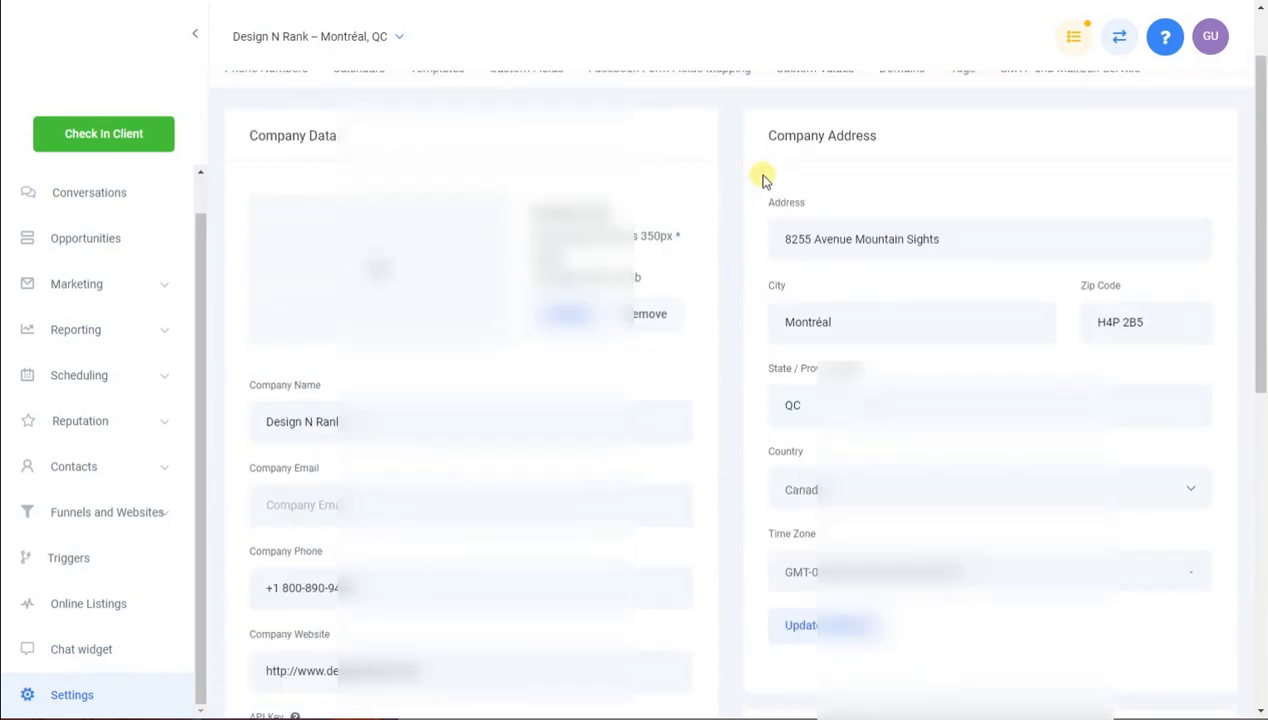
pyautogui.click(838, 158)
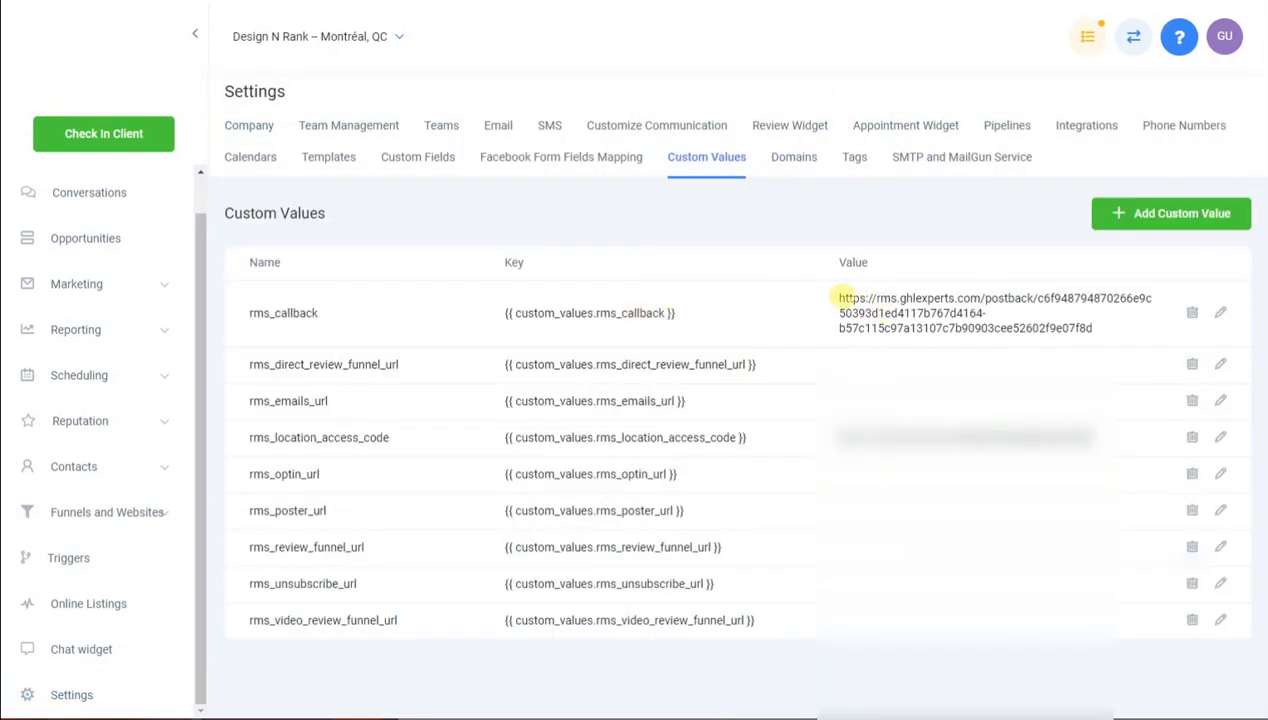
pyautogui.moveTo(840, 298); pyautogui.dragTo(787, 300)
pyautogui.click(1095, 328)
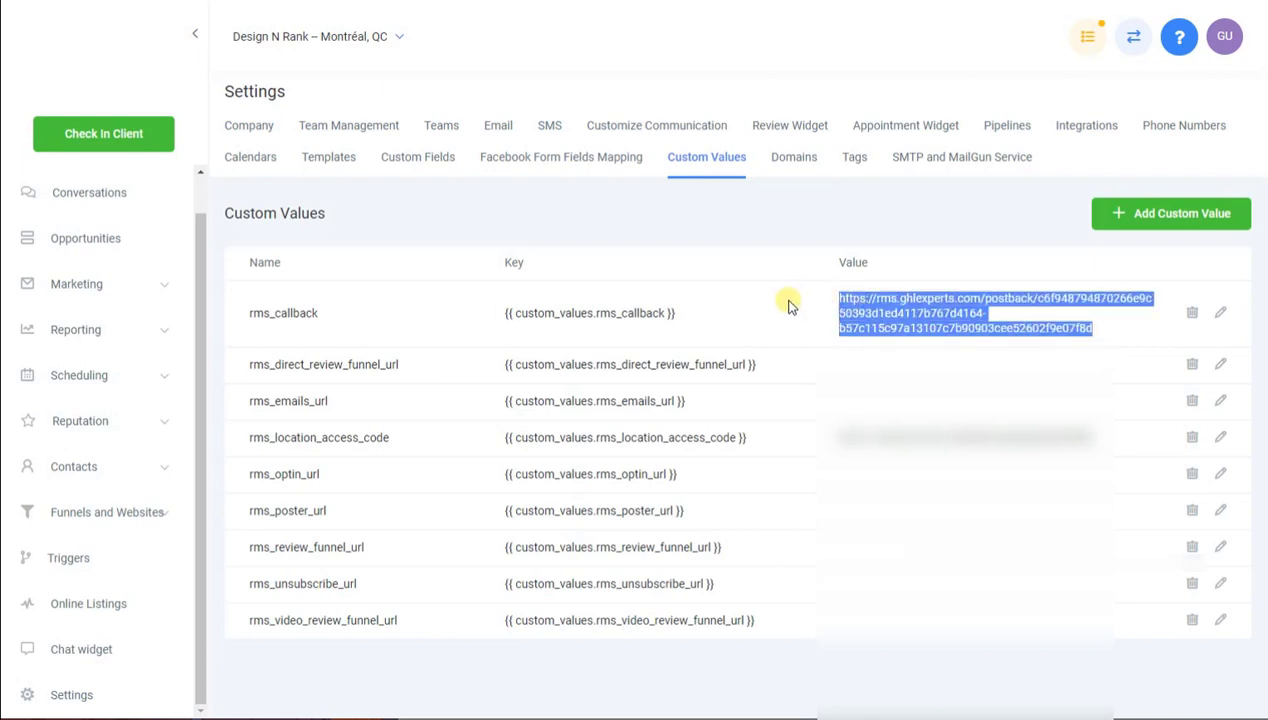
pyautogui.click(788, 307)
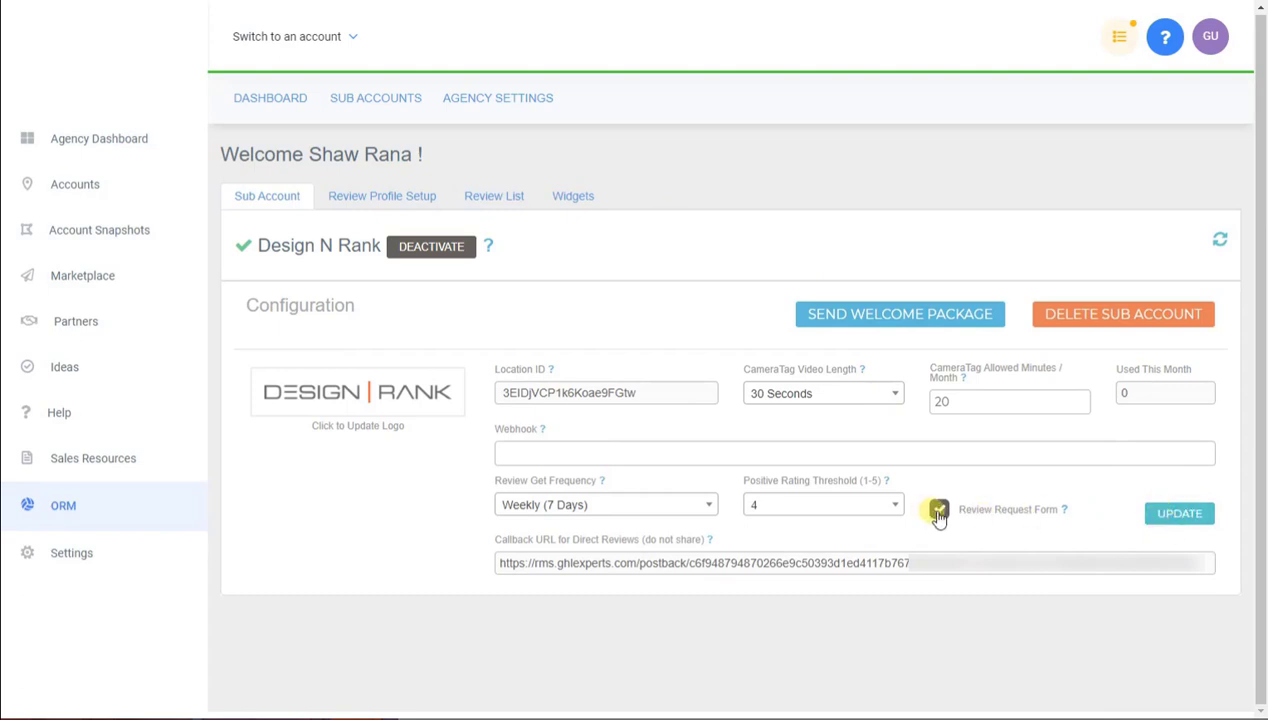
pyautogui.click(1200, 524)
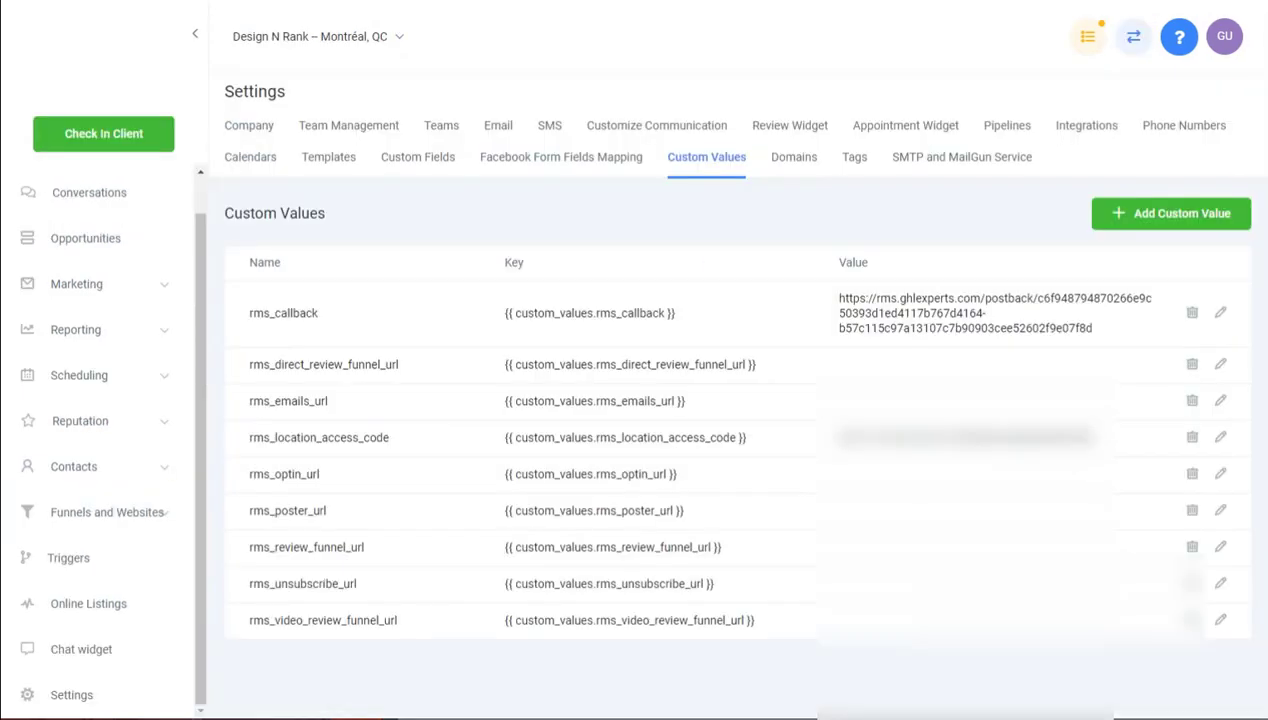
# Scroll up the reloaded Design N Rank dashboard to reach the Review Request option
pyautogui.scroll(1, 133, 240)
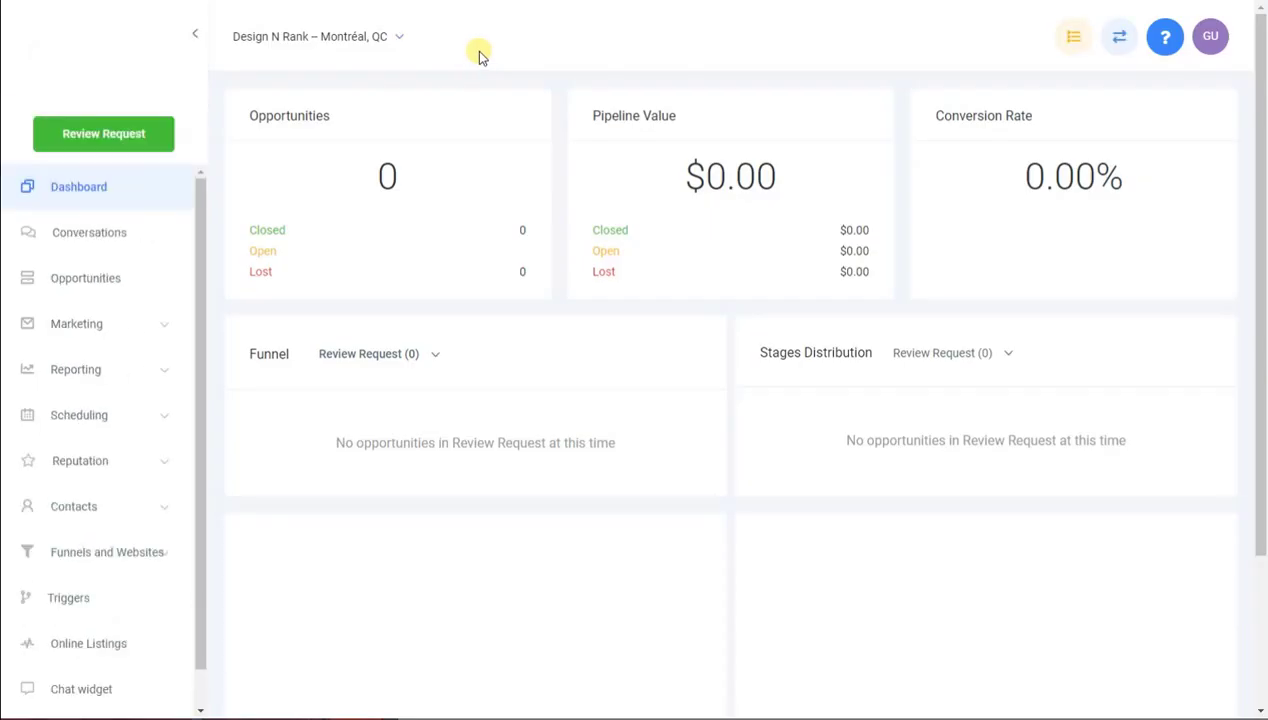
pyautogui.click(125, 145)
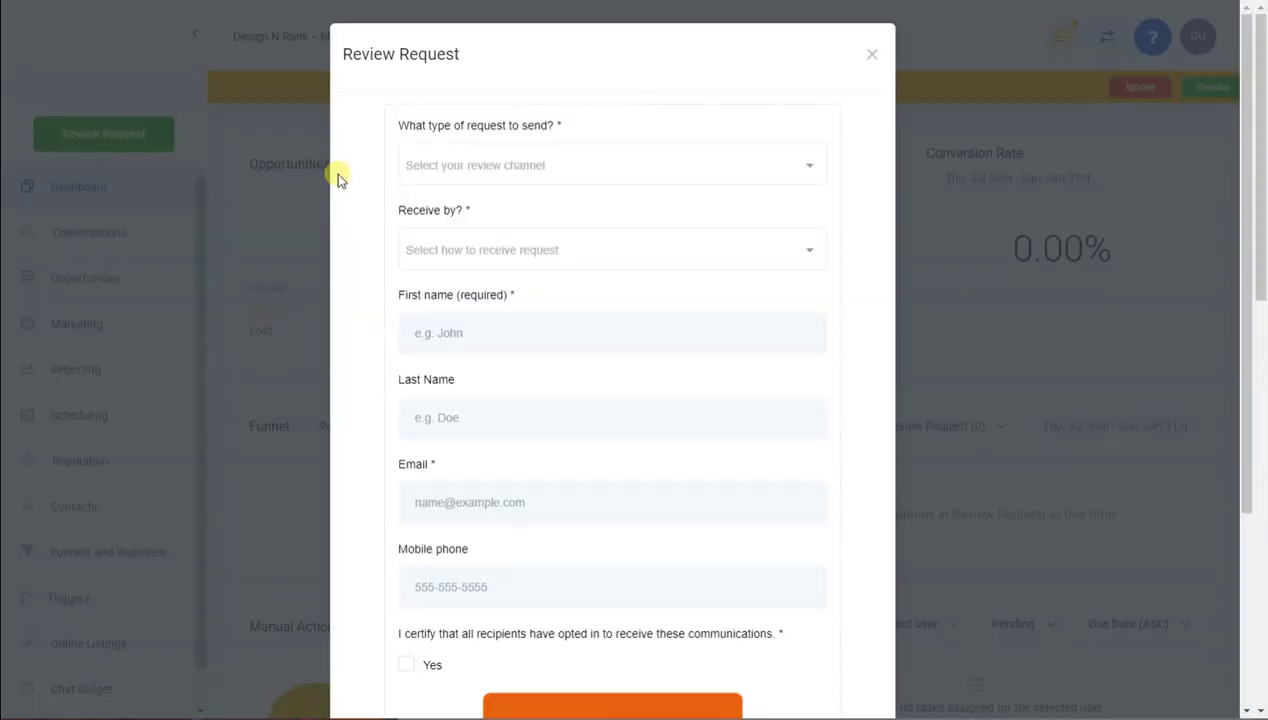
pyautogui.scroll(-1, 685, 334)
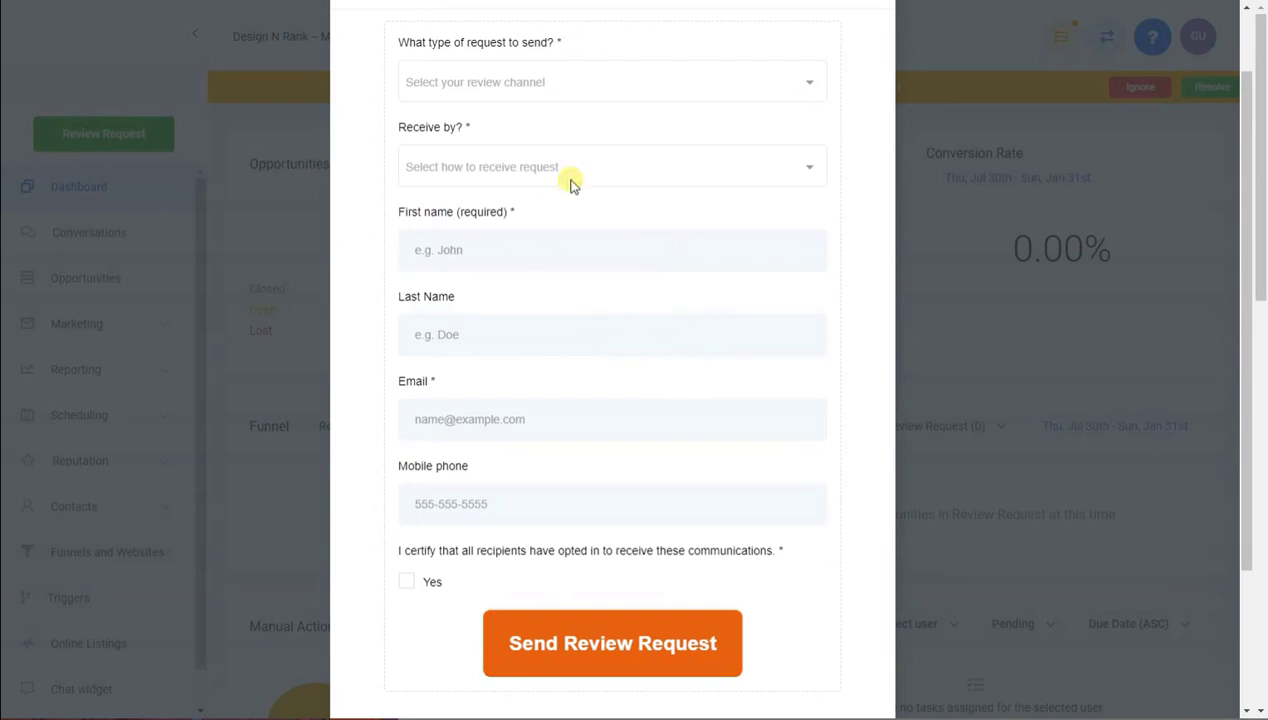
pyautogui.click(571, 87)
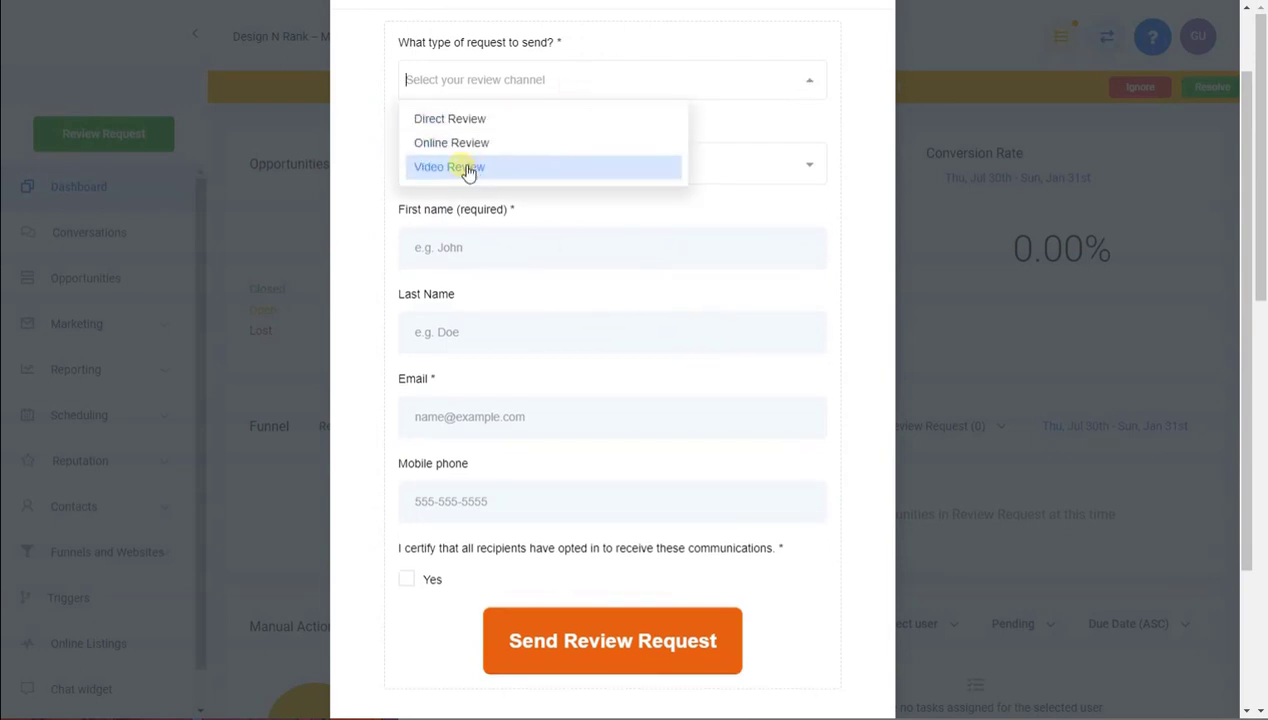
pyautogui.click(358, 150)
pyautogui.click(470, 162)
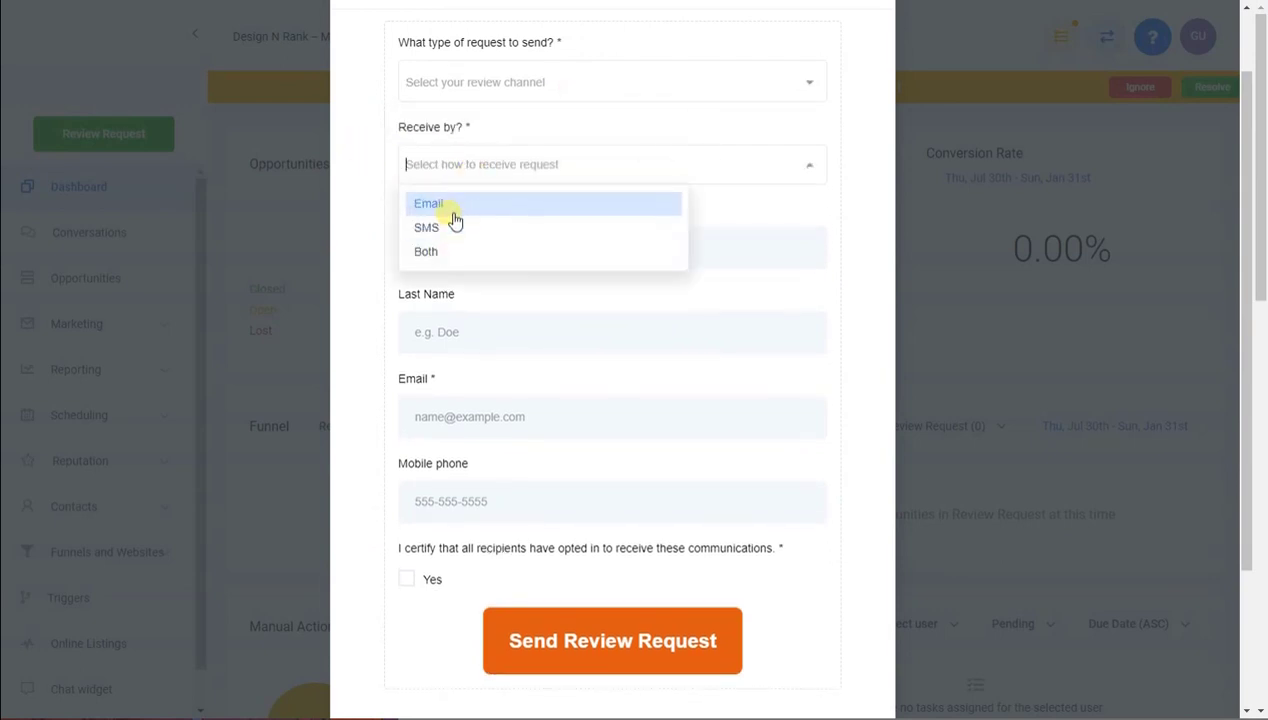
pyautogui.click(367, 246)
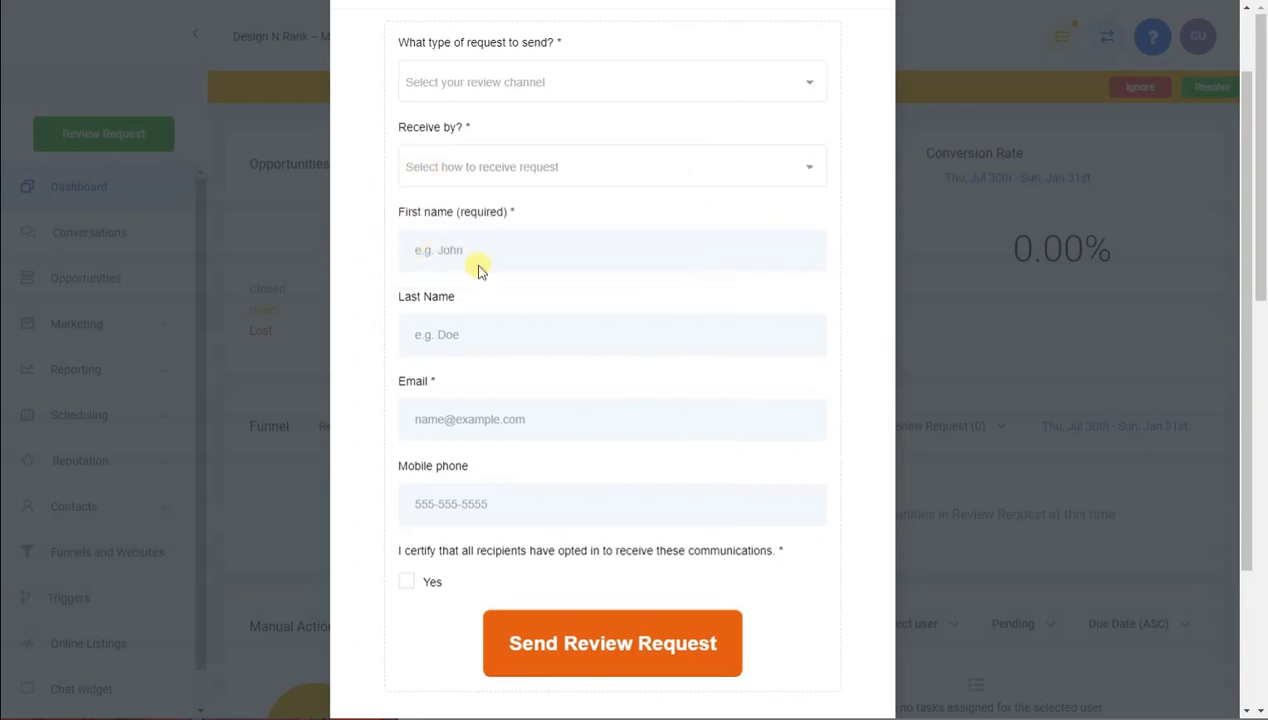
pyautogui.scroll(-1, 465, 412)
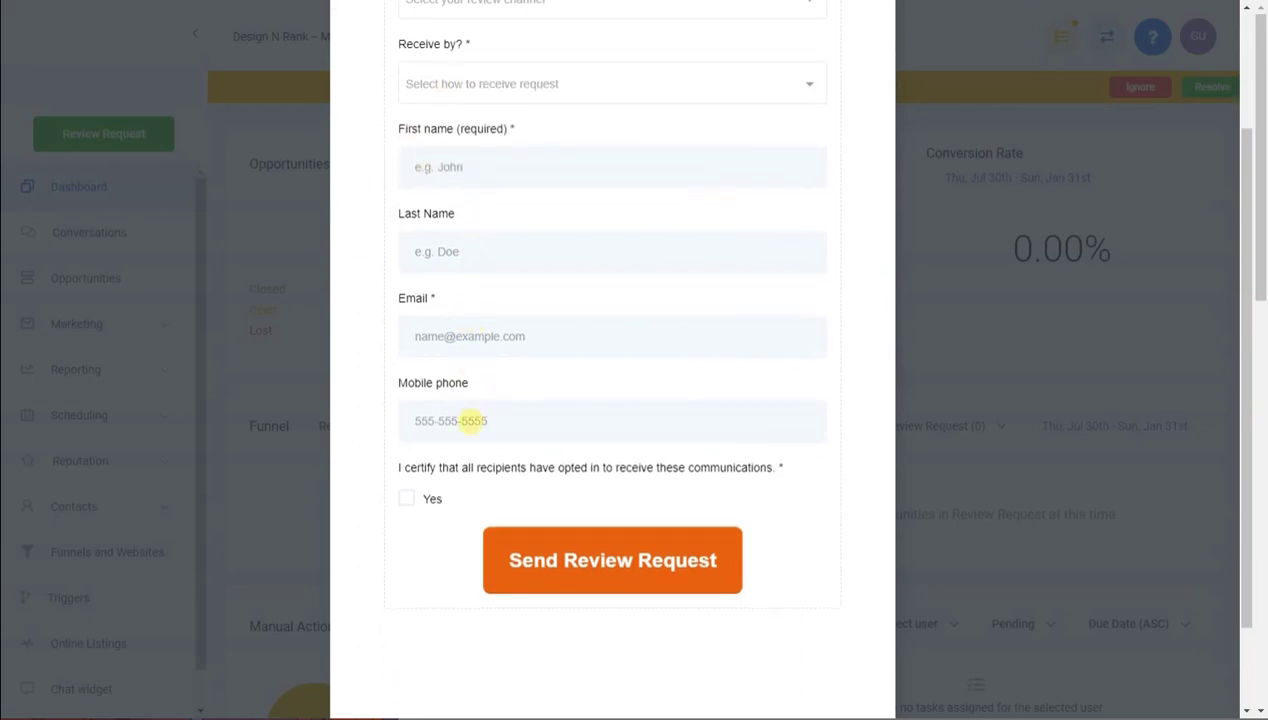
pyautogui.scroll(-1, 471, 422)
pyautogui.click(406, 416)
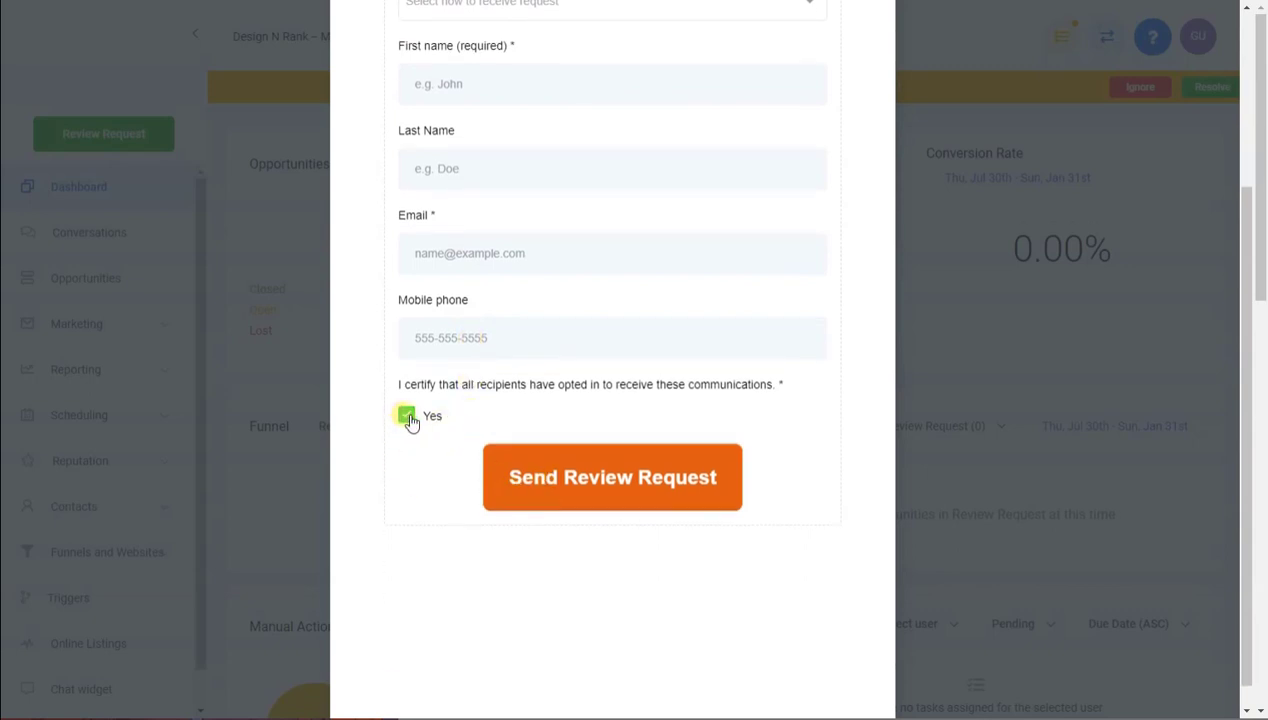
pyautogui.click(409, 419)
pyautogui.scroll(5, 410, 418)
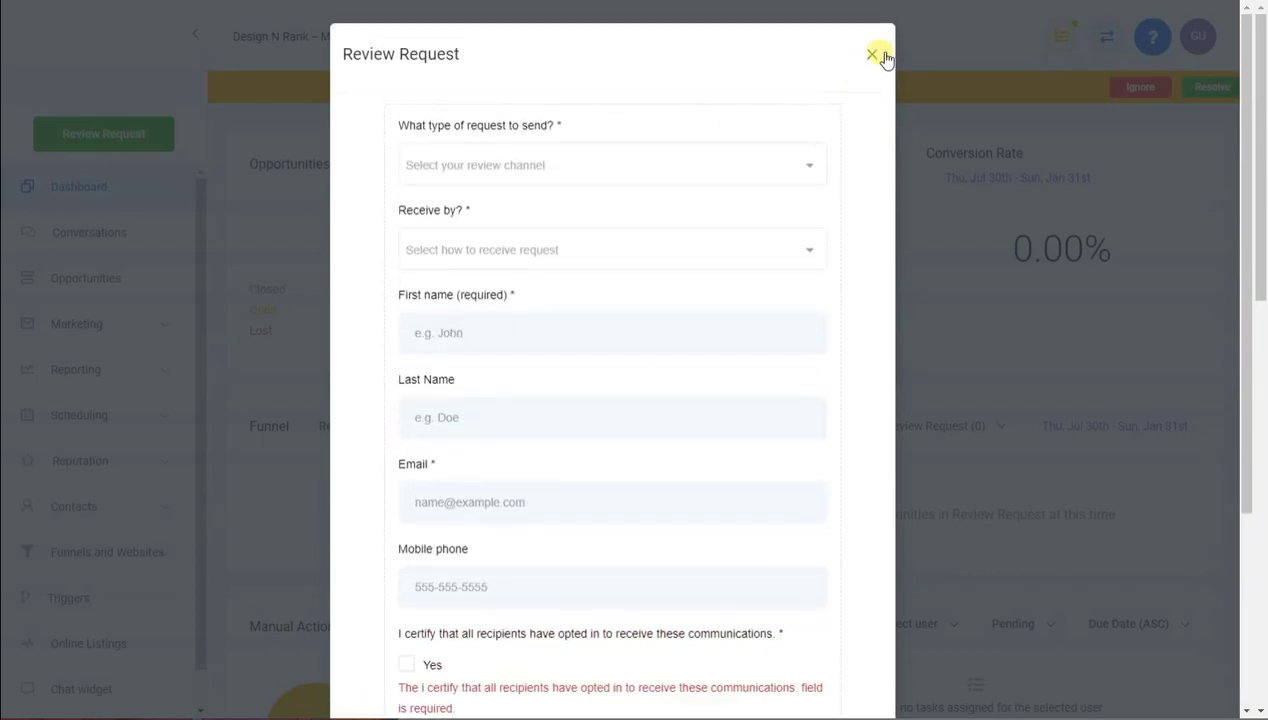
# Close the review request form and open Design N Rank's review source setup
pyautogui.click(880, 55)
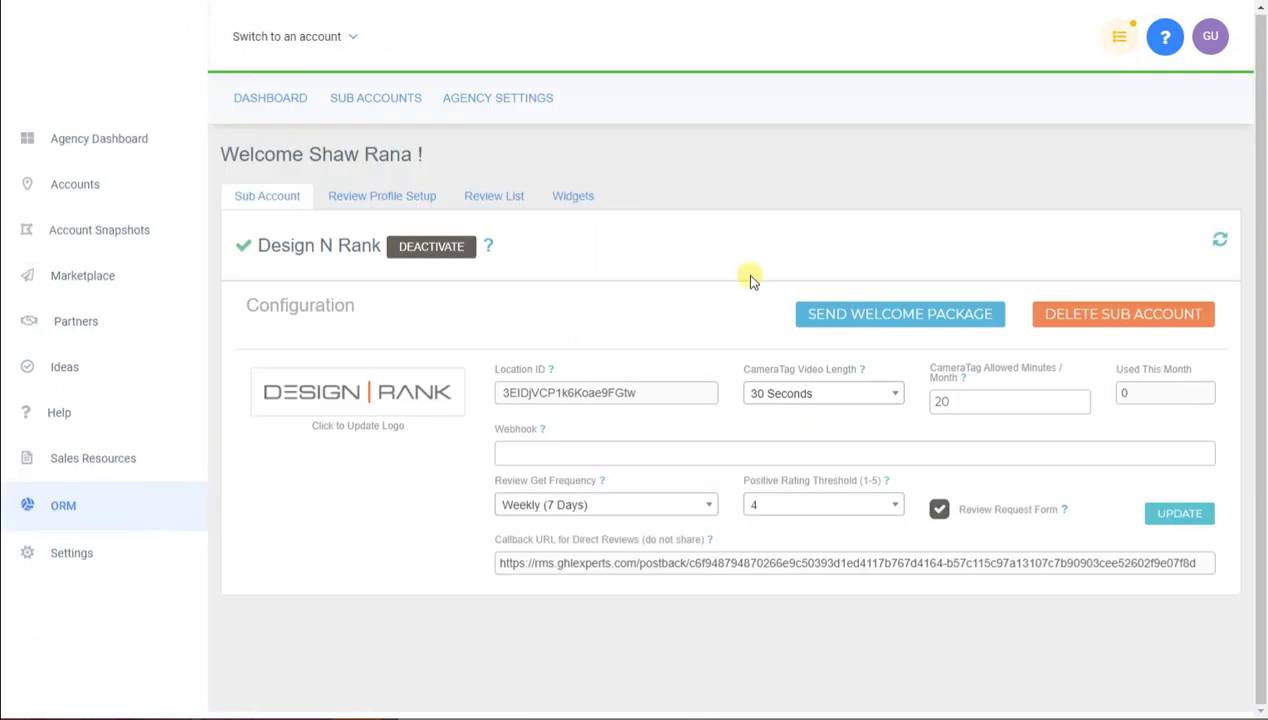
pyautogui.click(378, 197)
pyautogui.scroll(-2, 665, 275)
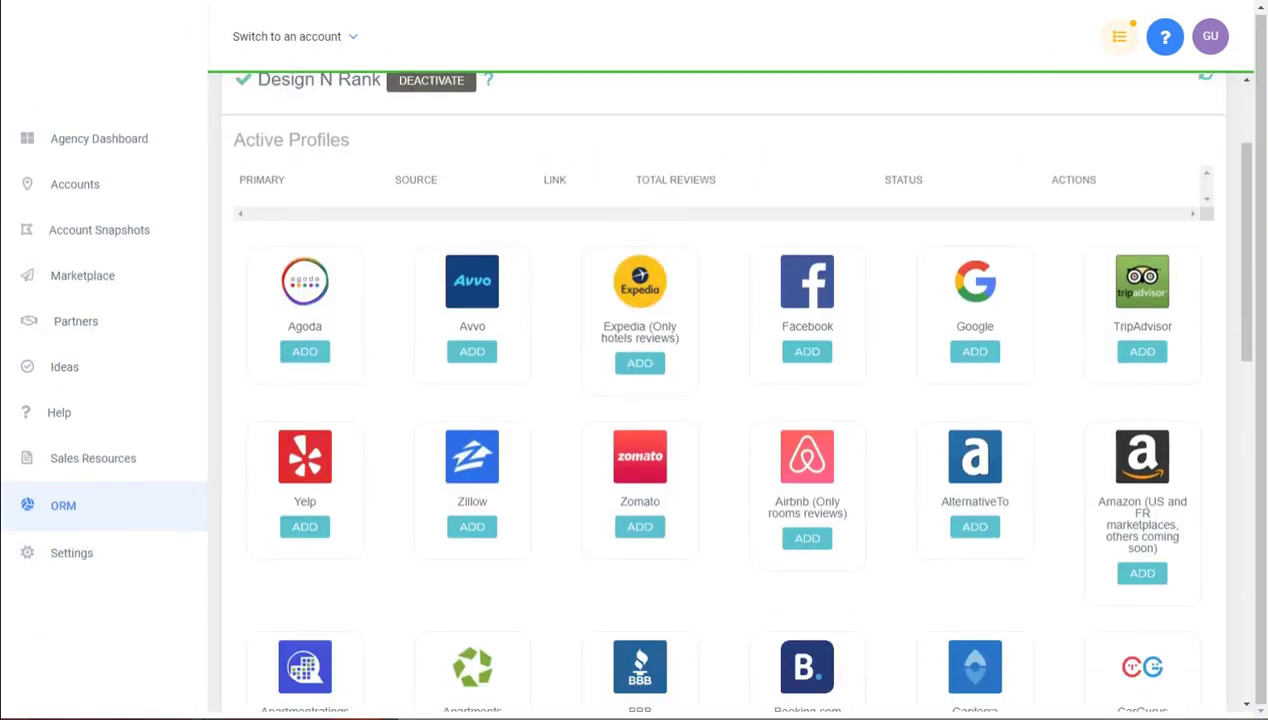
# Add the Design N Rank Google listing as a review profile, searching 'design n rank'
pyautogui.click(975, 352)
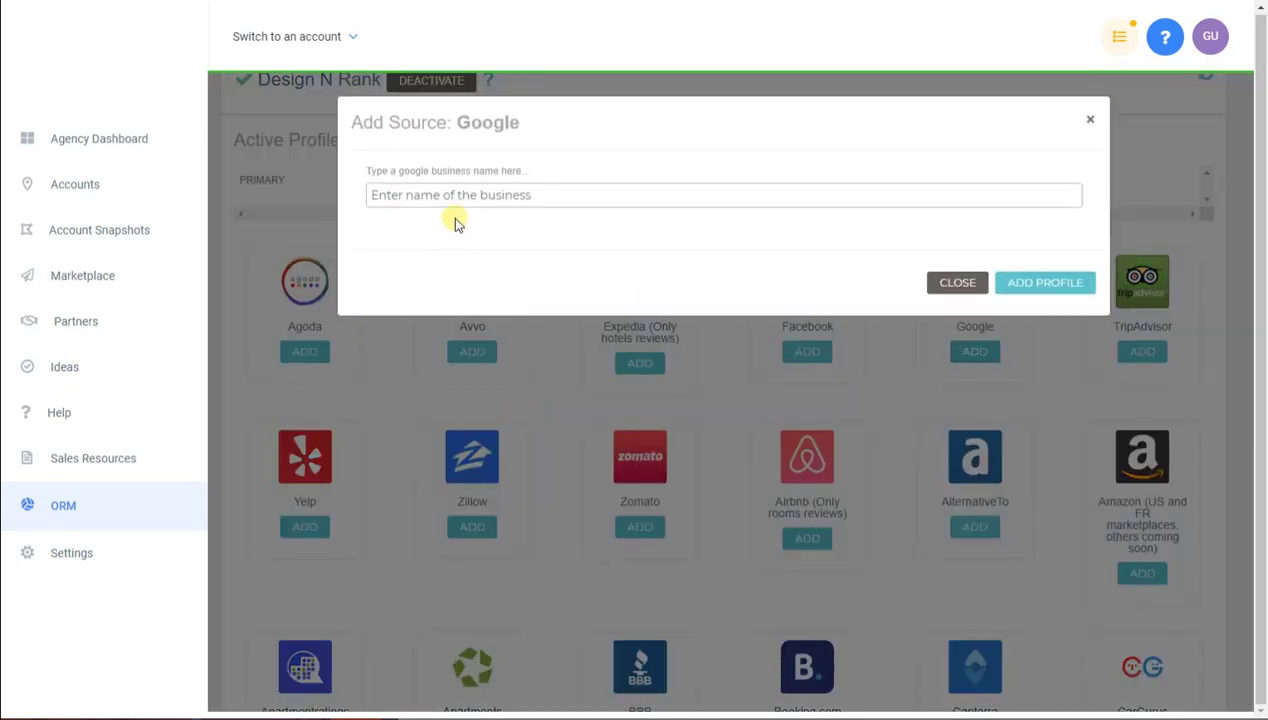
pyautogui.write('design n rank')
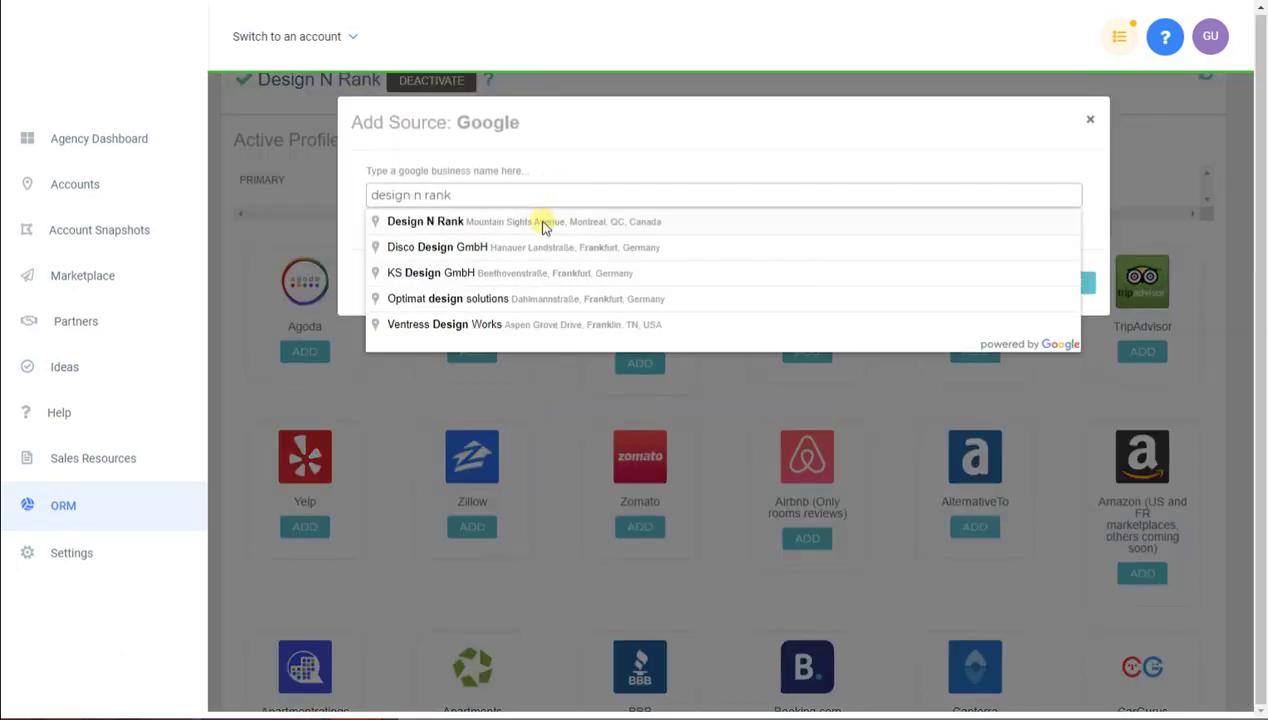
pyautogui.click(543, 221)
pyautogui.click(1040, 285)
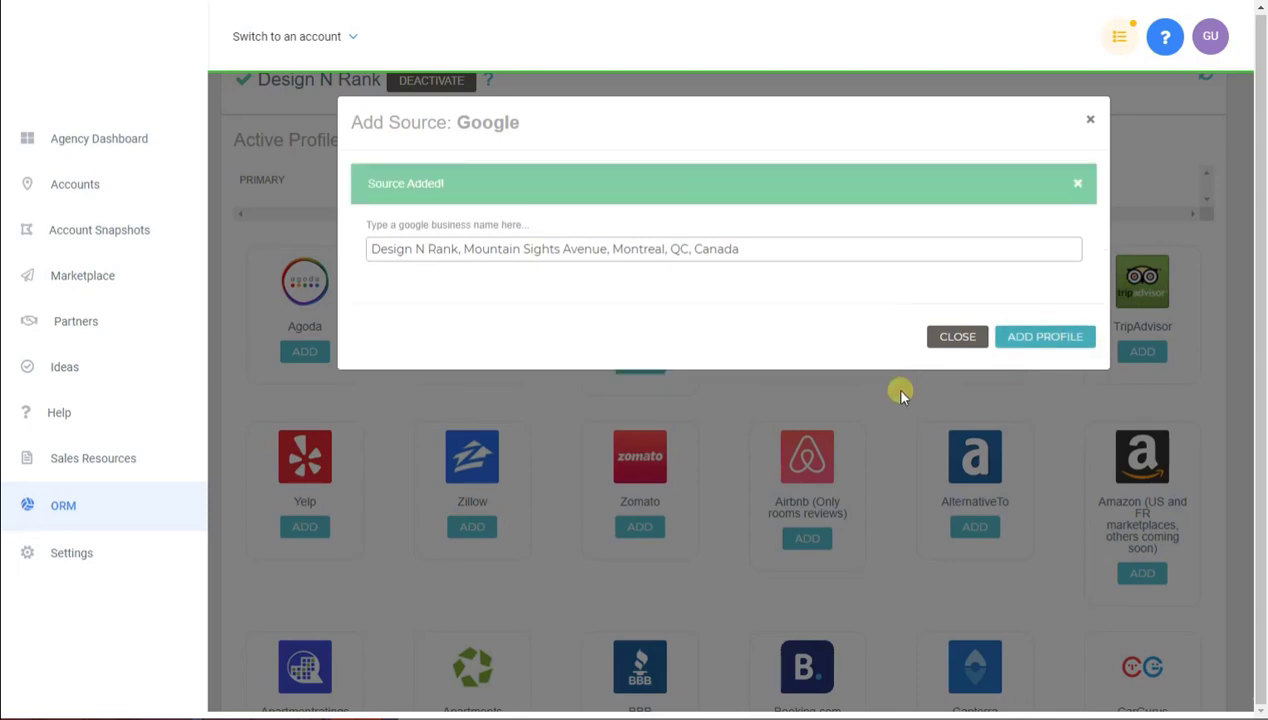
pyautogui.click(957, 337)
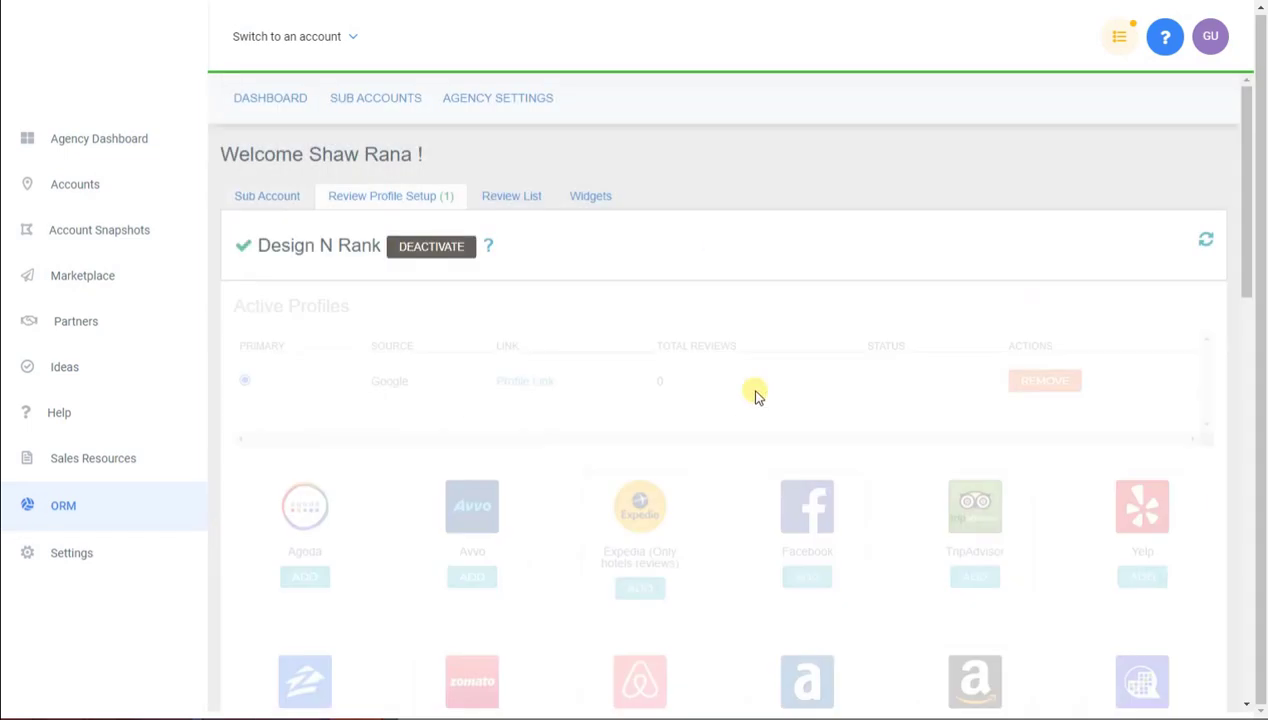
pyautogui.scroll(-3, 753, 385)
# Add the designnrank Facebook page as a review source
pyautogui.click(810, 244)
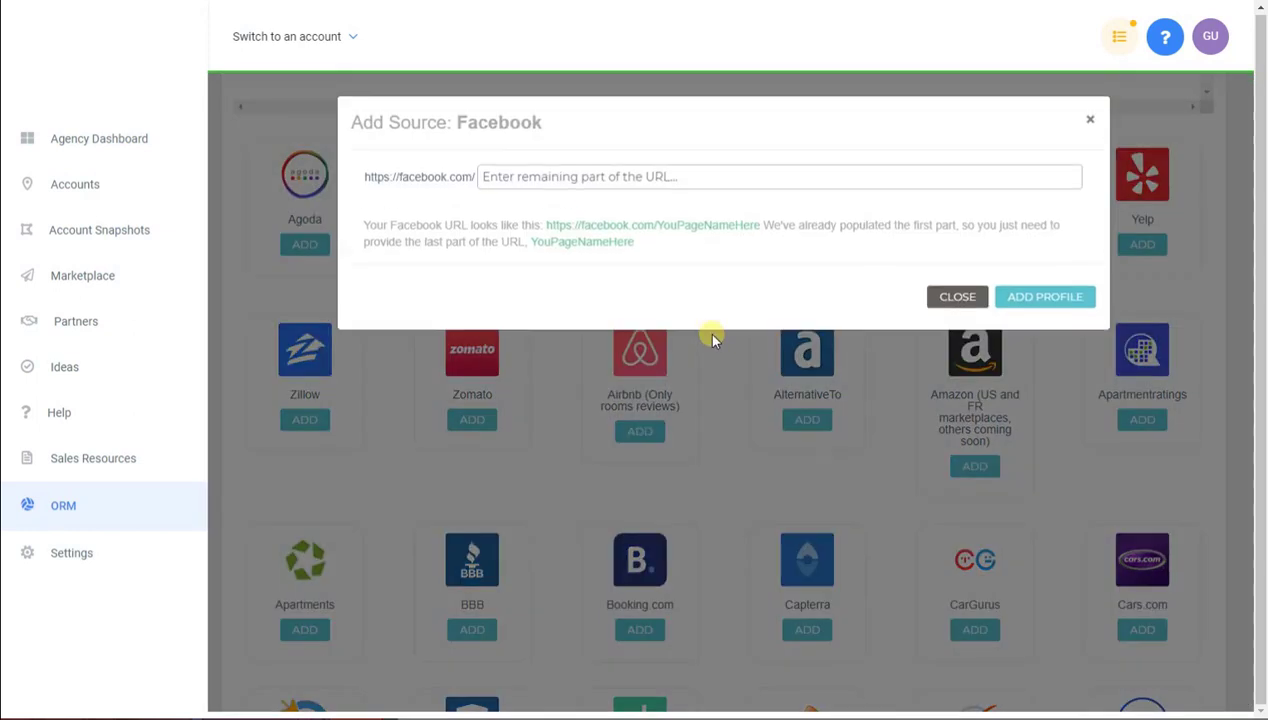
pyautogui.click(673, 176)
pyautogui.write('design')
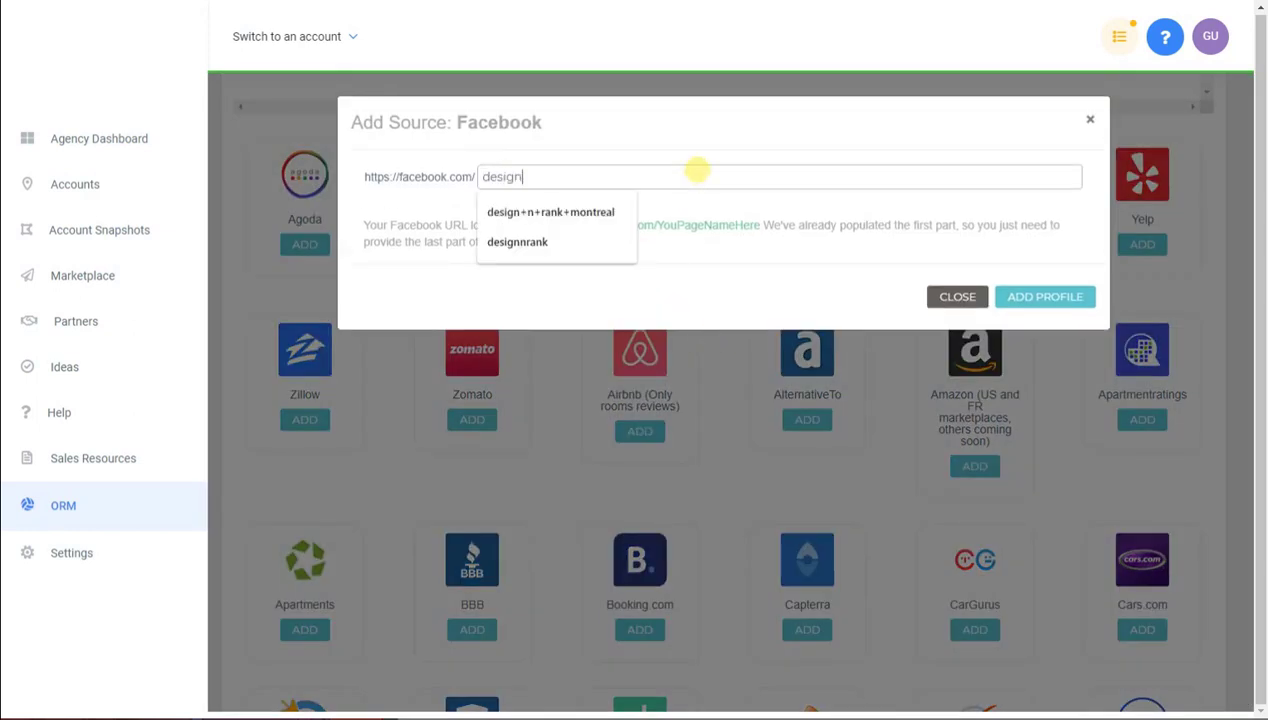
pyautogui.write('nrank')
pyautogui.click(1058, 300)
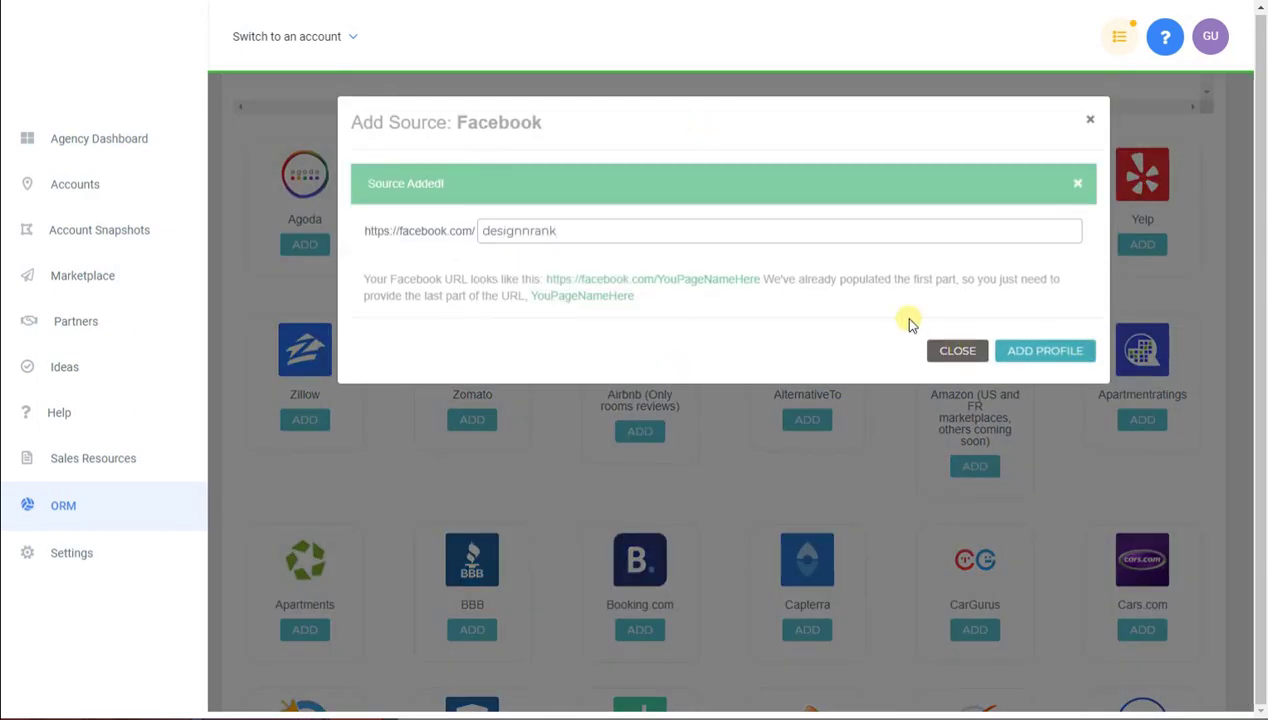
pyautogui.click(962, 350)
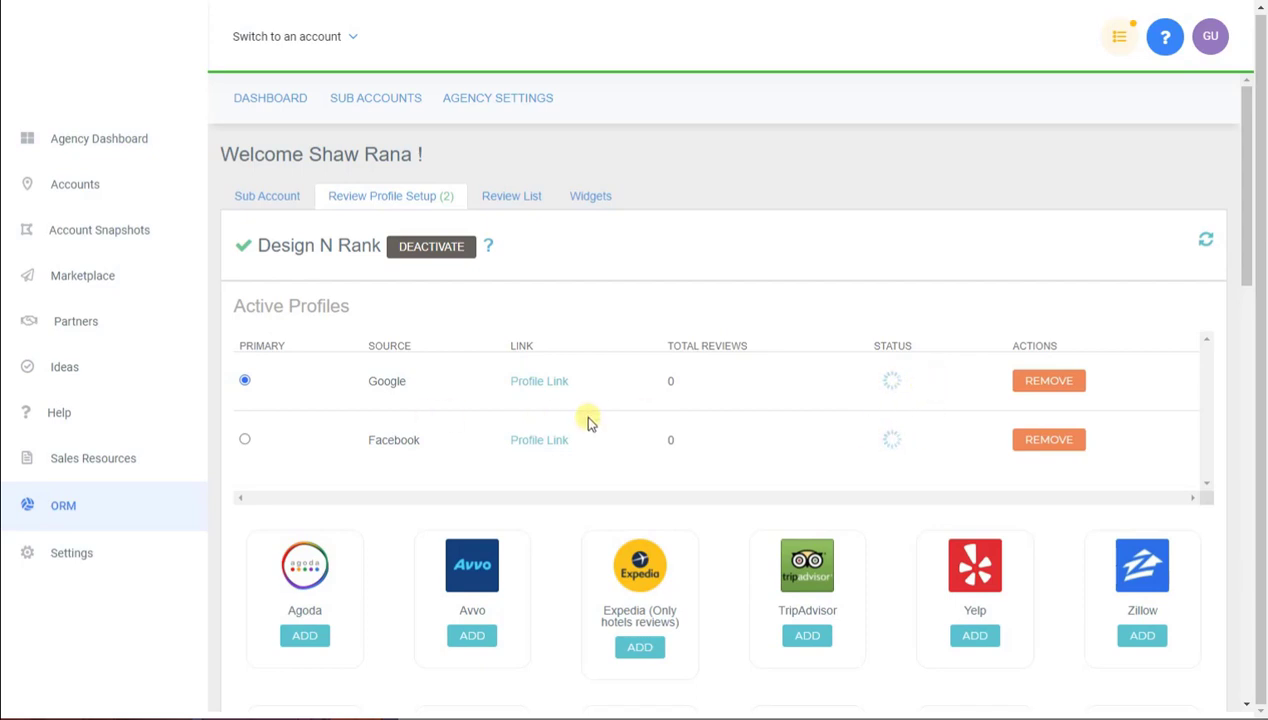
# Check the imported review list and active review profiles, then view the sub-account configuration
pyautogui.click(521, 202)
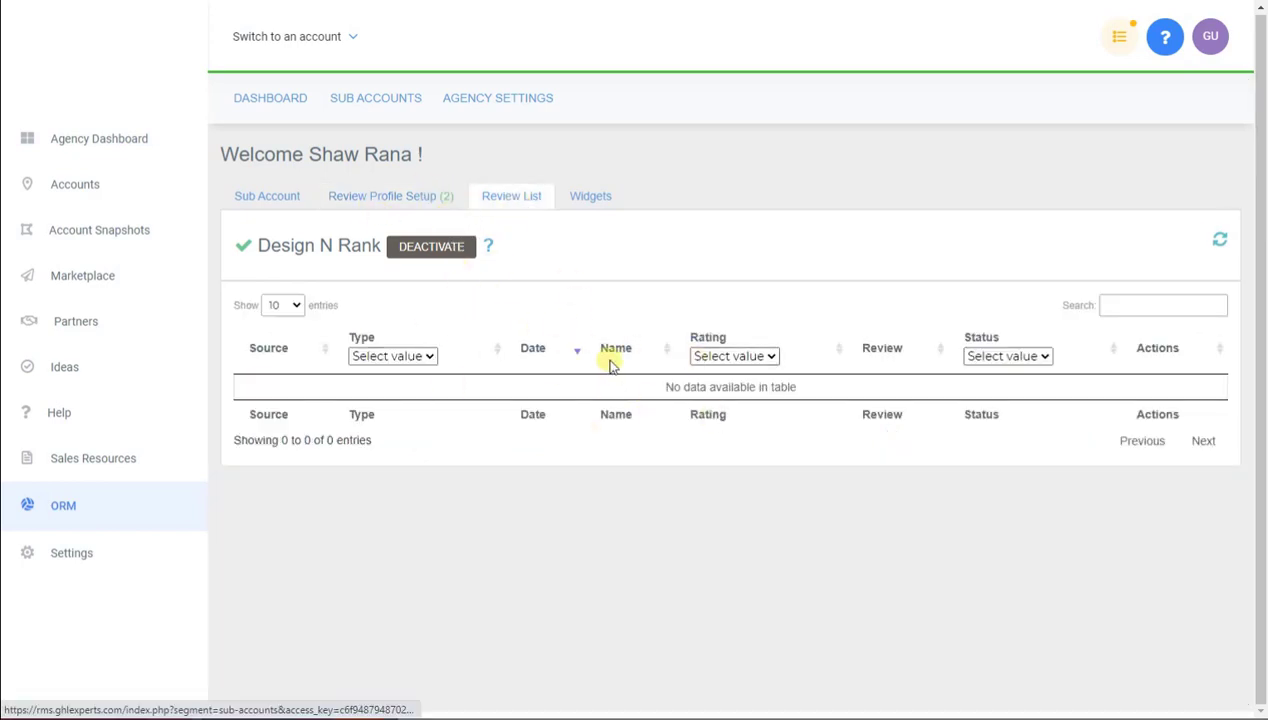
pyautogui.click(430, 210)
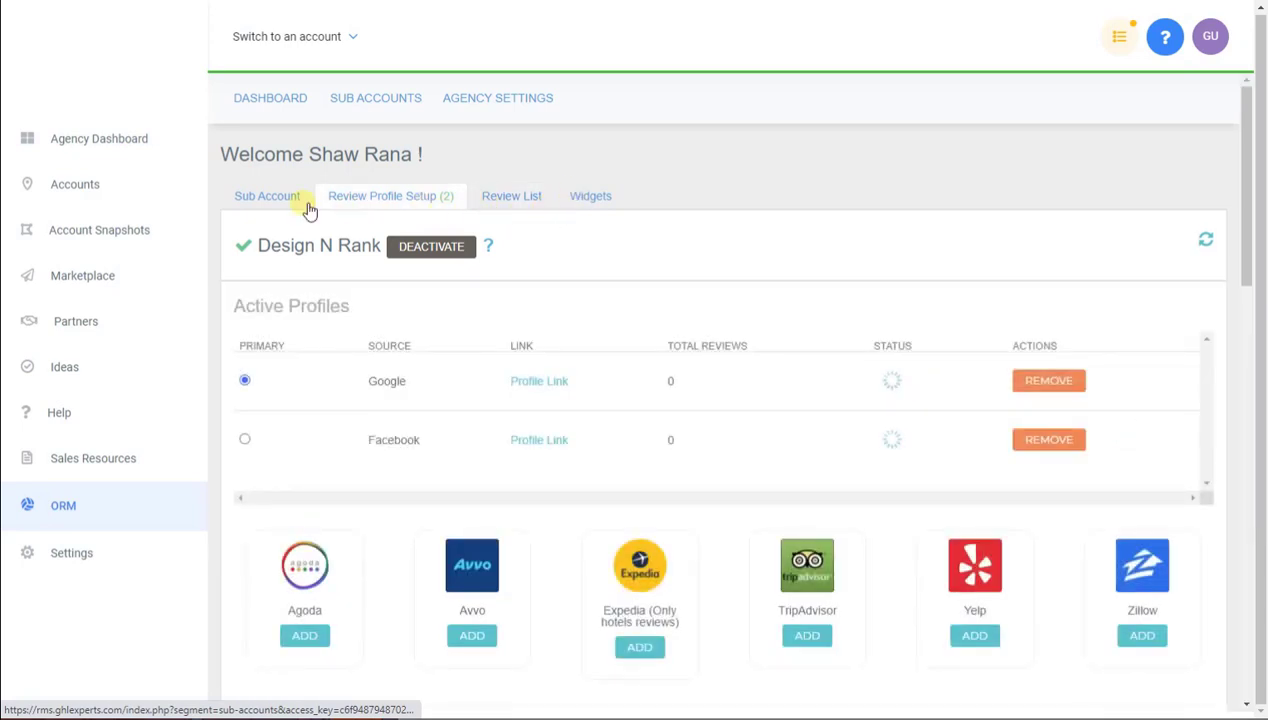
pyautogui.click(280, 200)
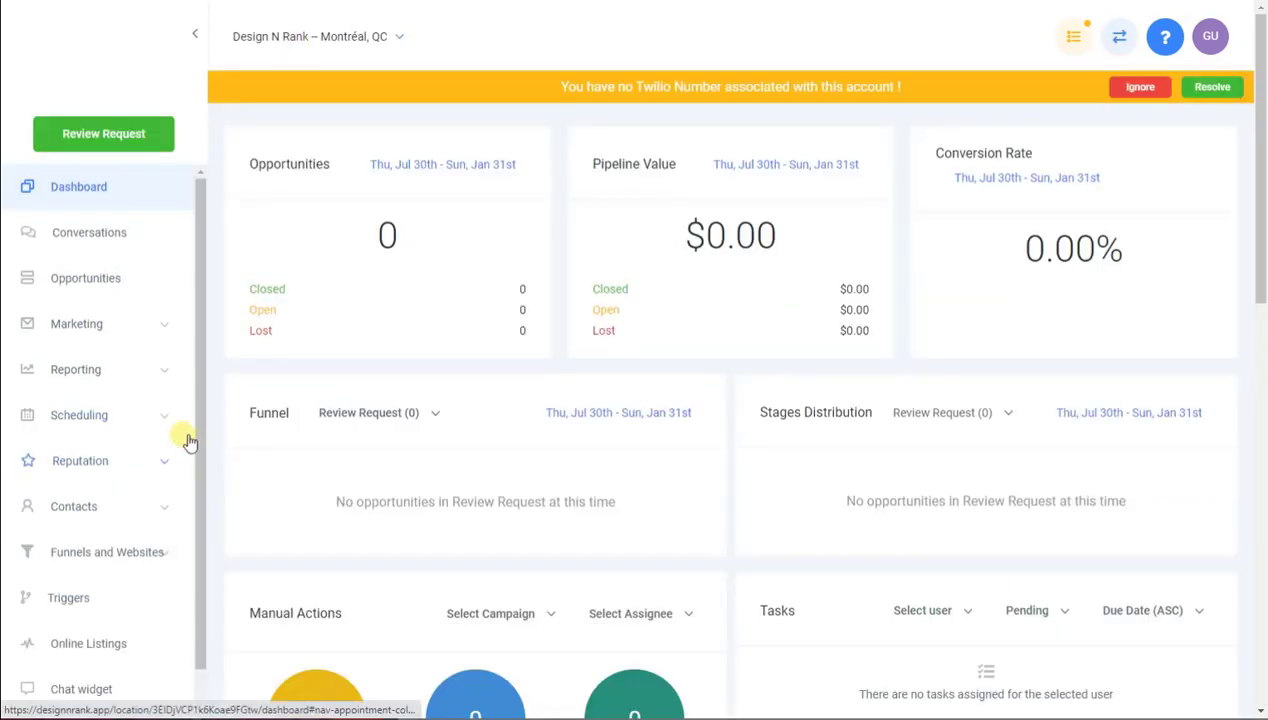
pyautogui.scroll(-2, 184, 439)
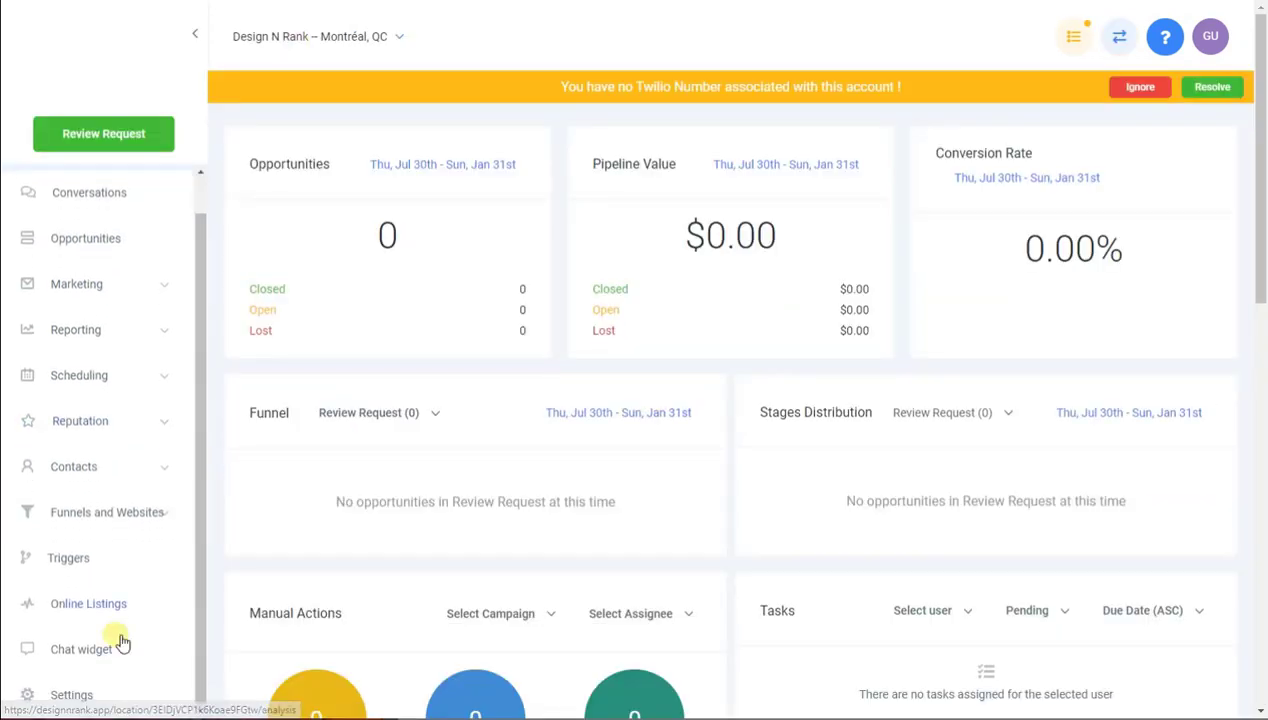
# Add rmsdemo.ghlexperts.com under Settings > Domains and skip linking it to a funnel
pyautogui.click(106, 697)
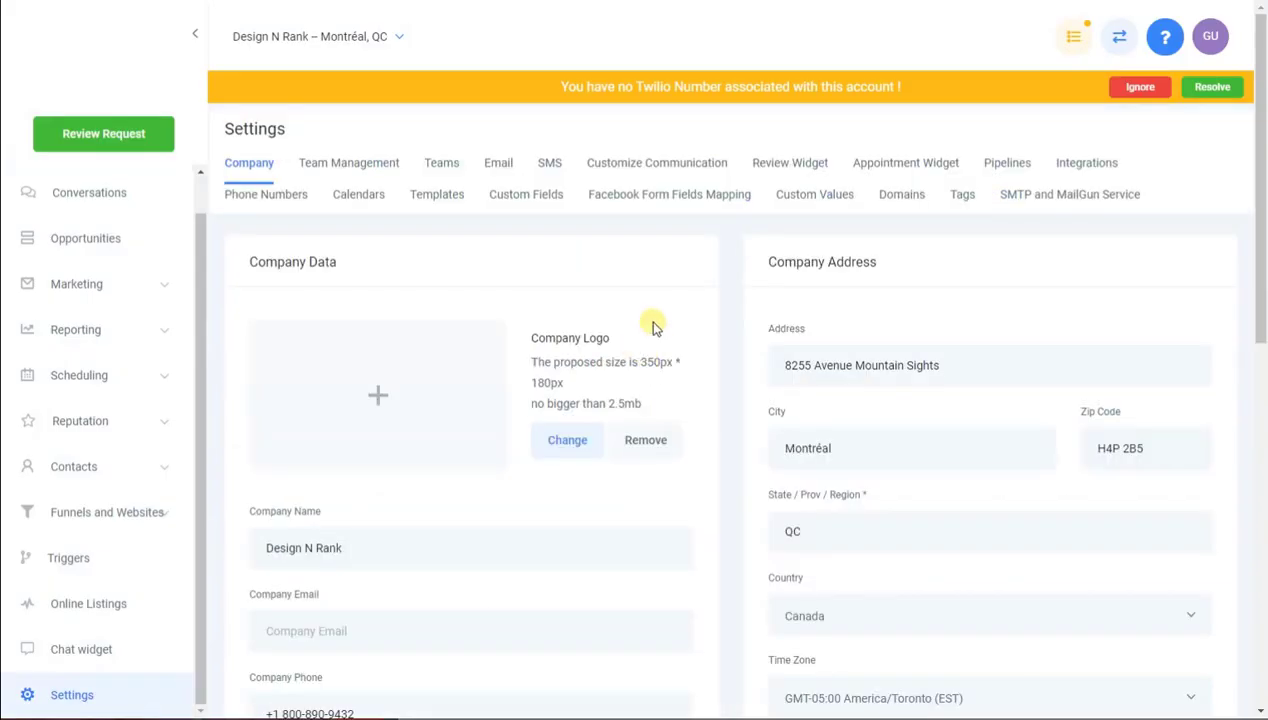
pyautogui.click(908, 196)
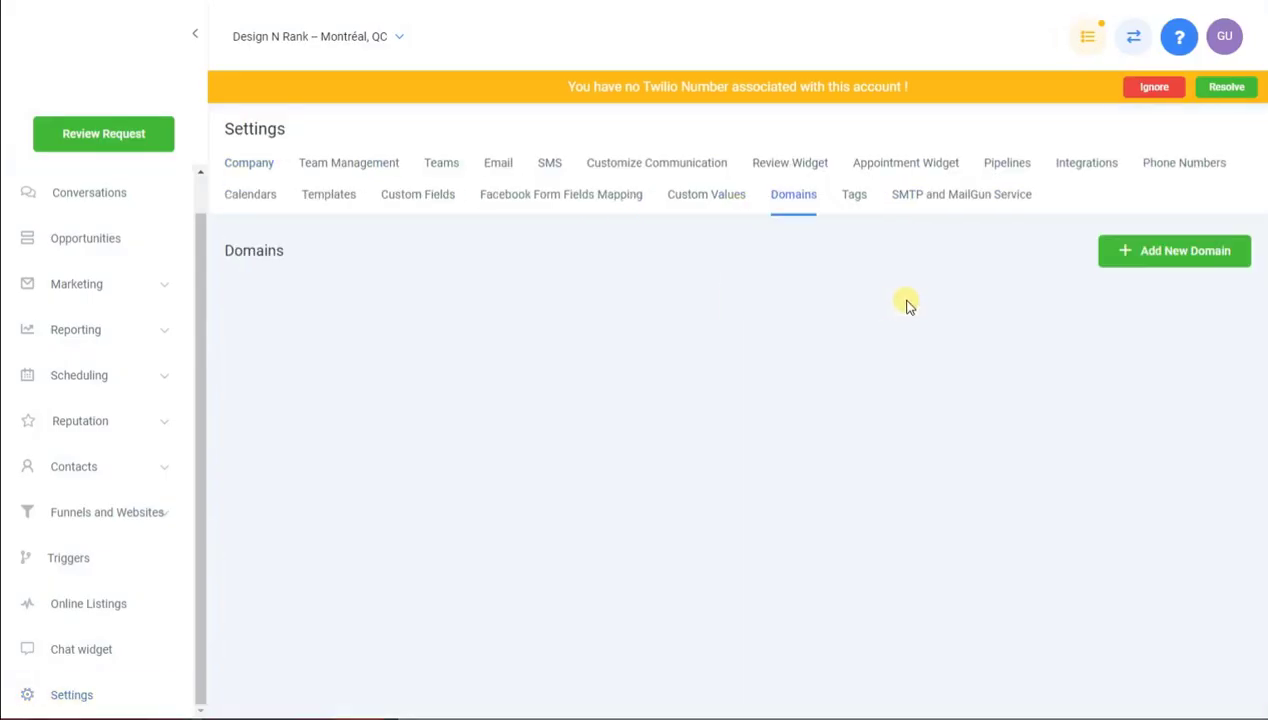
pyautogui.click(1190, 258)
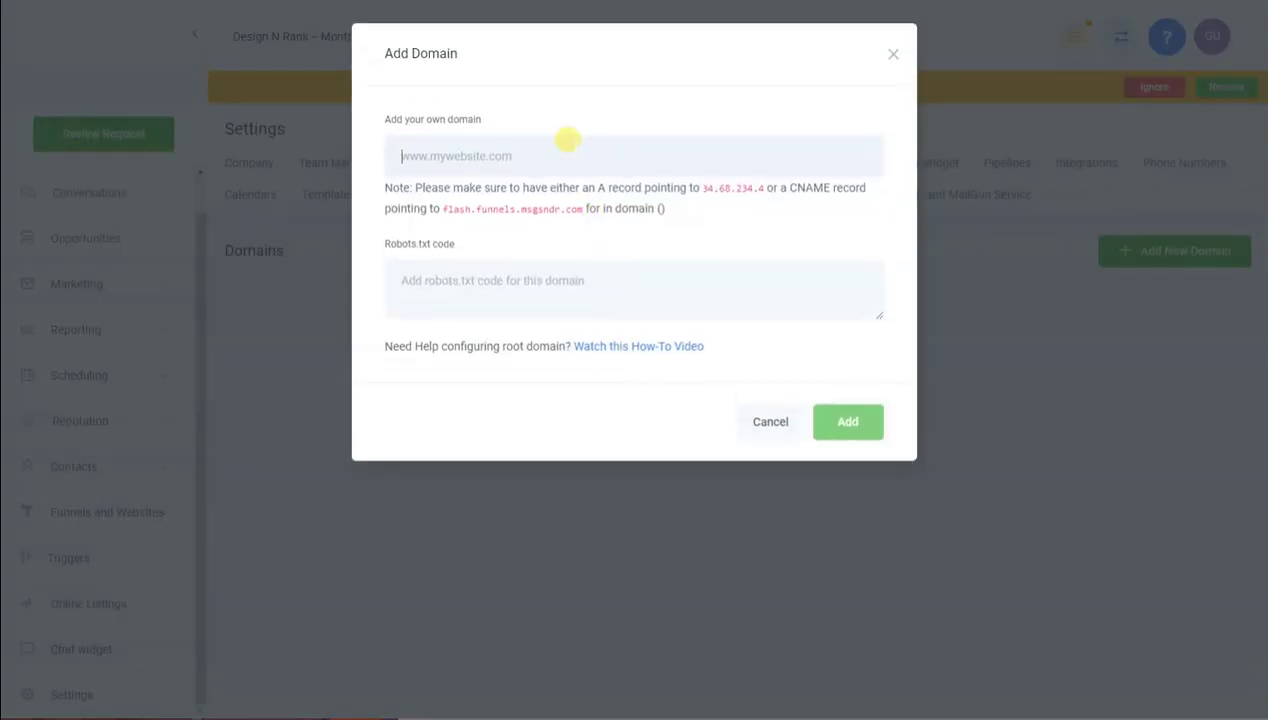
pyautogui.write('rmsdemo')
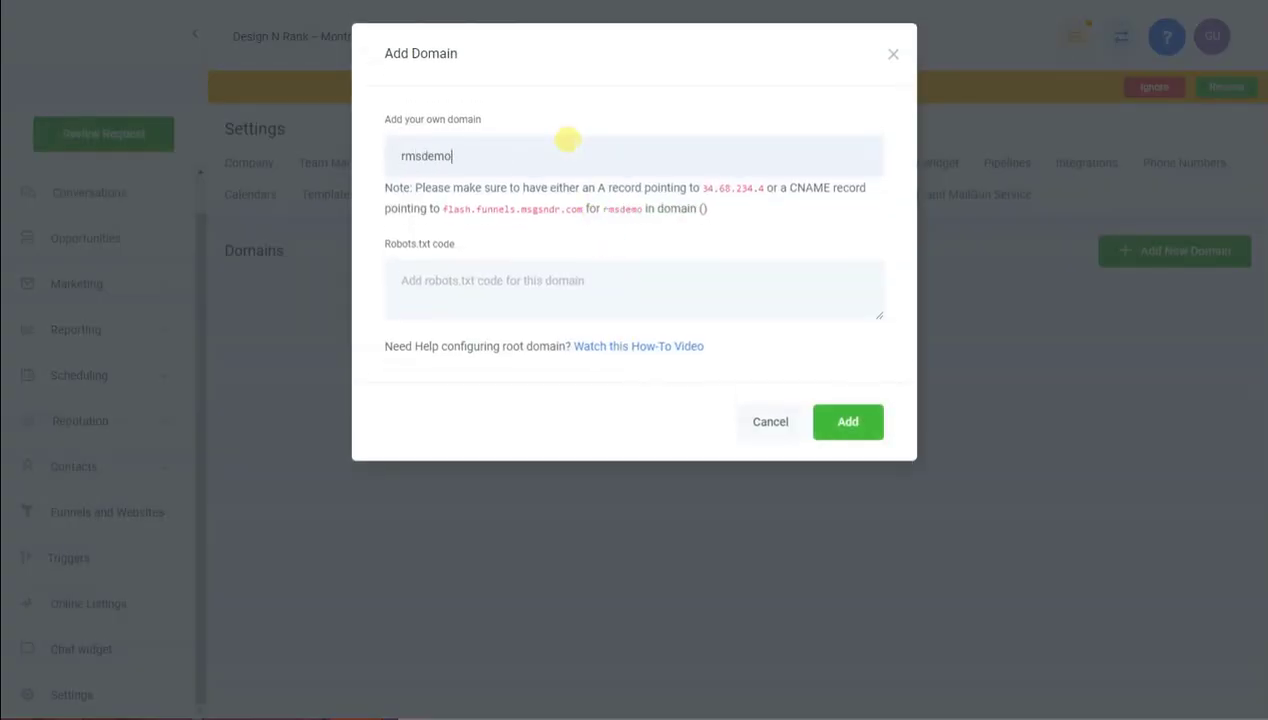
pyautogui.write('.ghlexpe')
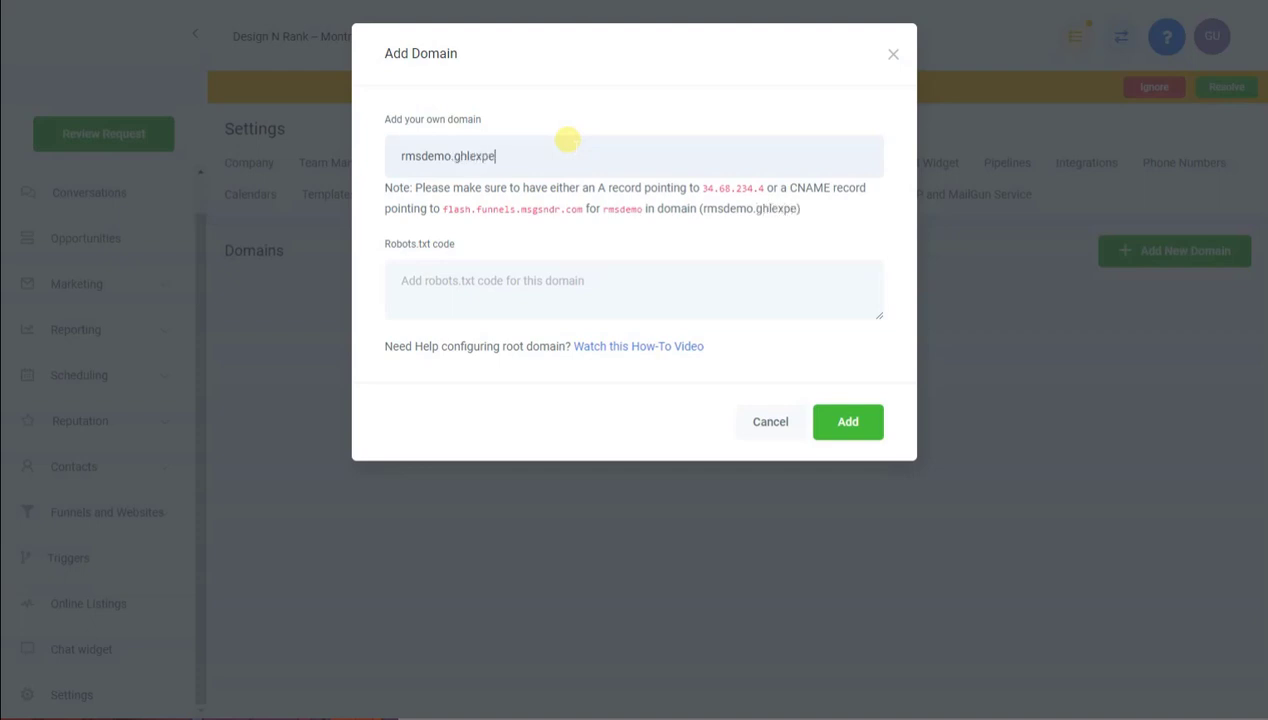
pyautogui.write('rts.com')
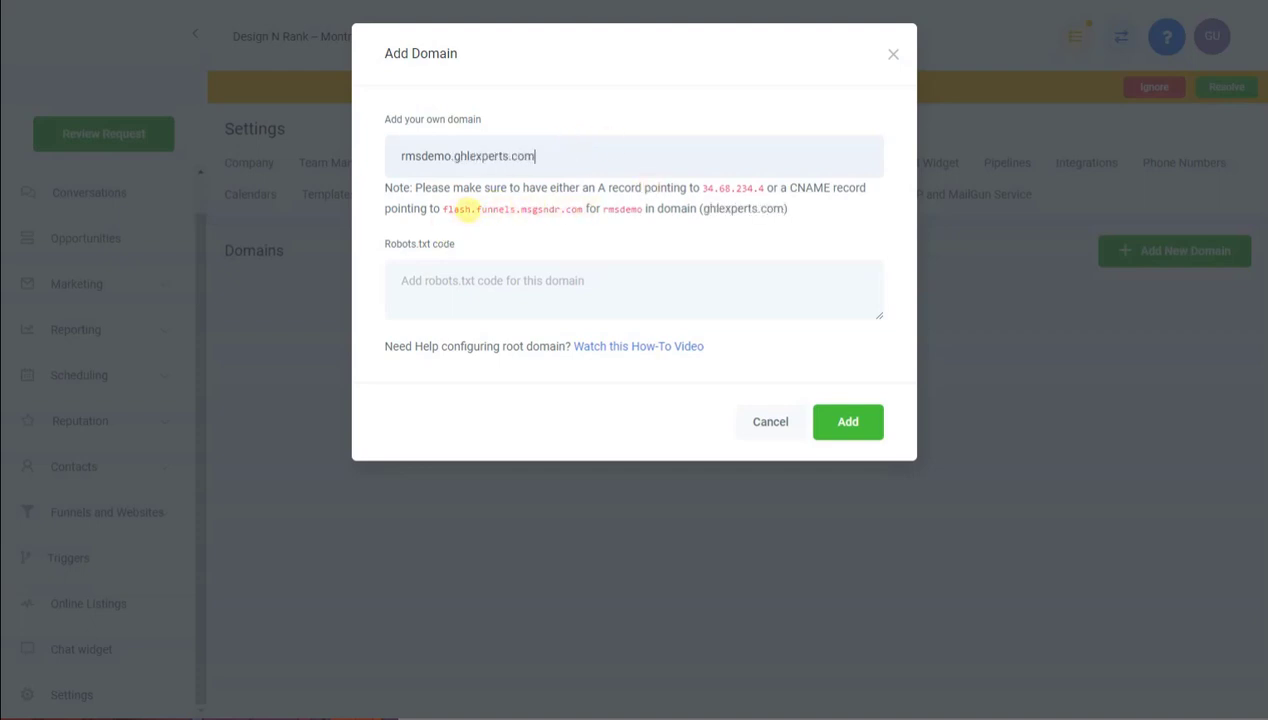
pyautogui.click(826, 420)
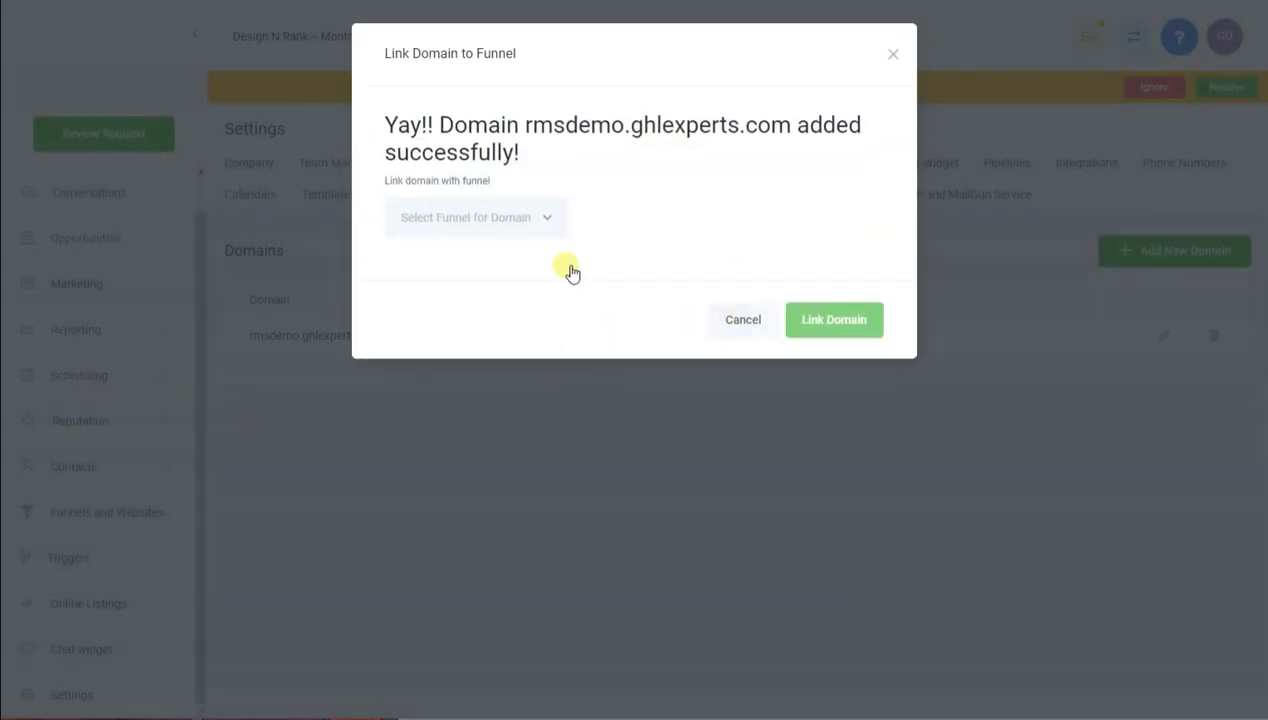
pyautogui.click(721, 323)
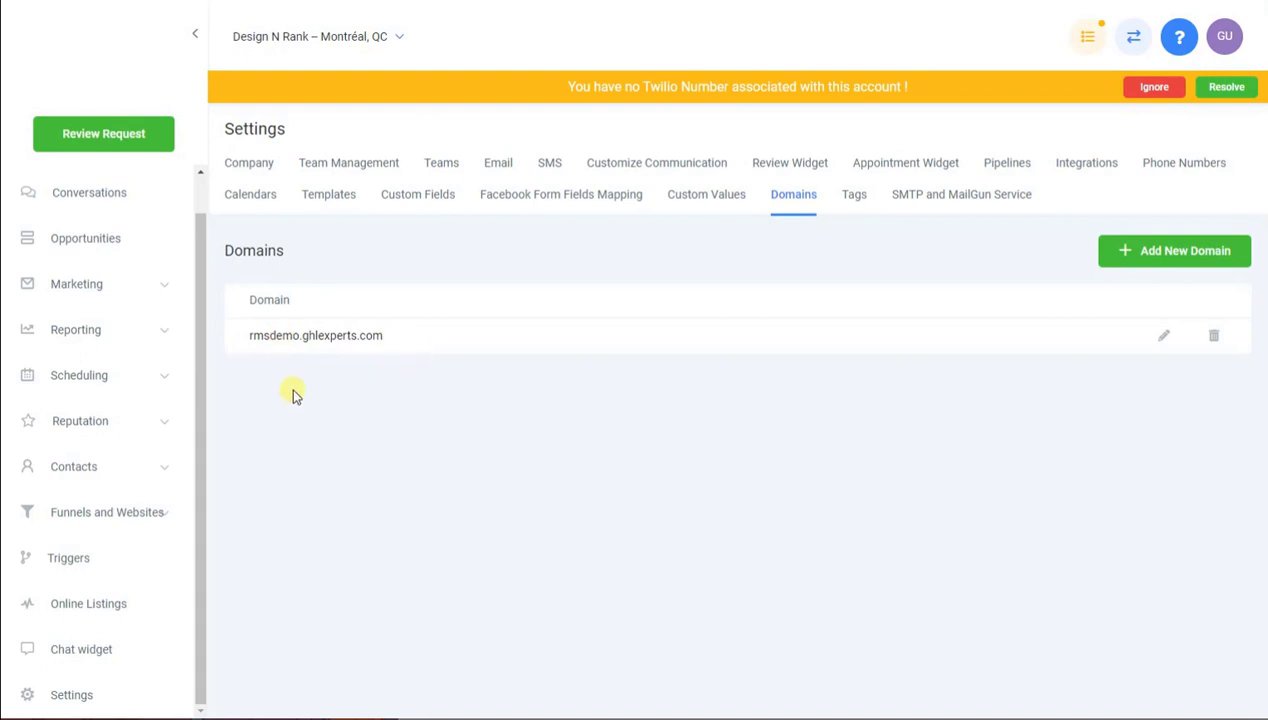
pyautogui.click(155, 526)
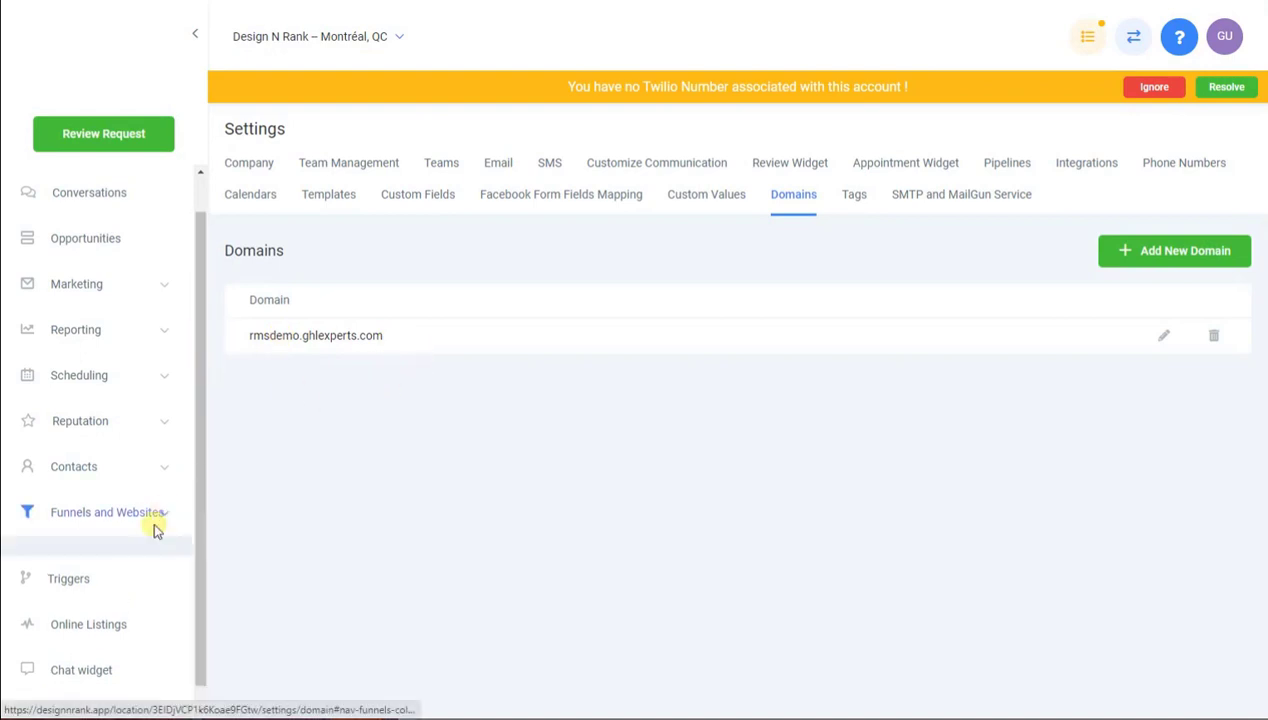
# Set the [RMS] Funnels Library funnel's domain to rmsdemo.ghlexperts.com and save its settings
pyautogui.click(88, 574)
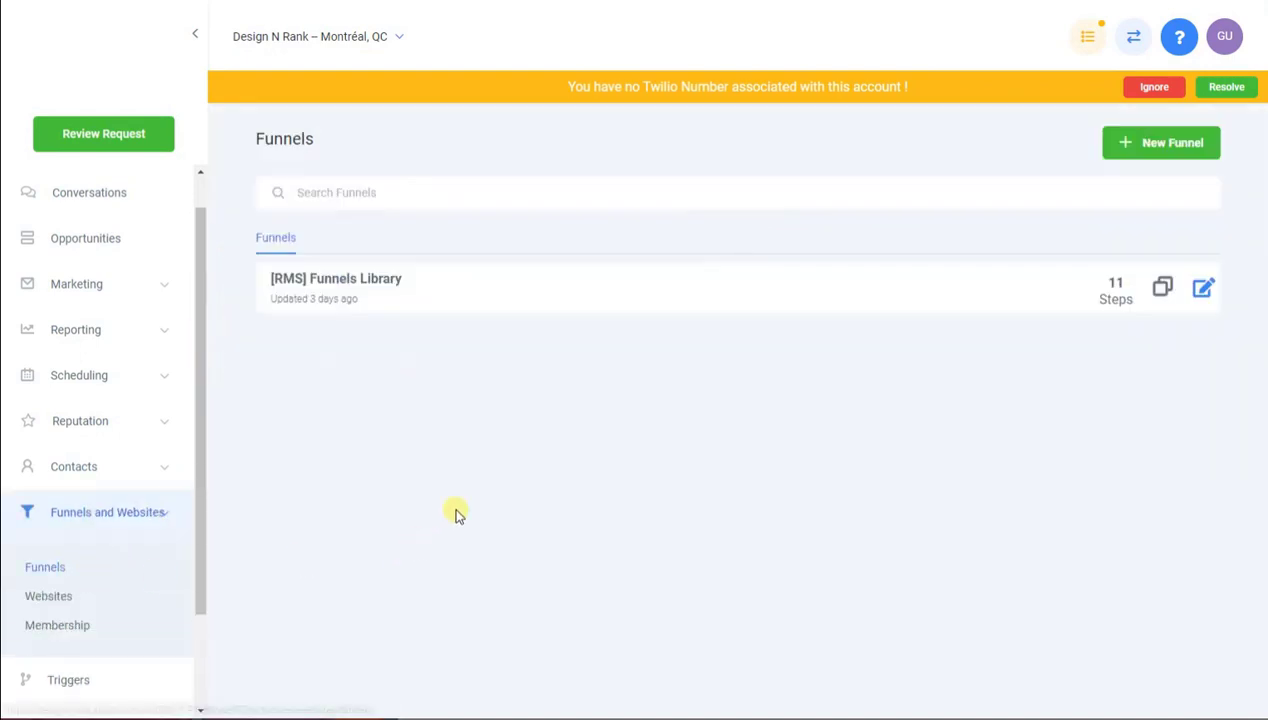
pyautogui.click(386, 282)
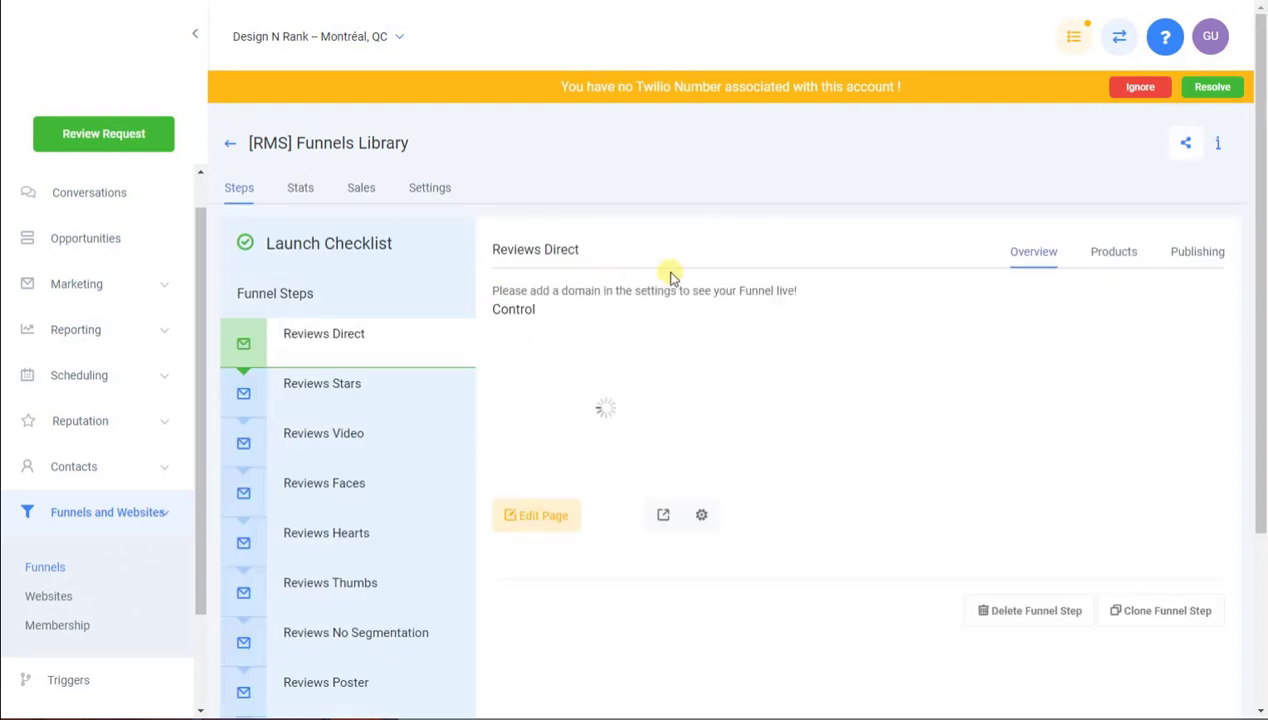
pyautogui.click(1199, 254)
pyautogui.click(429, 187)
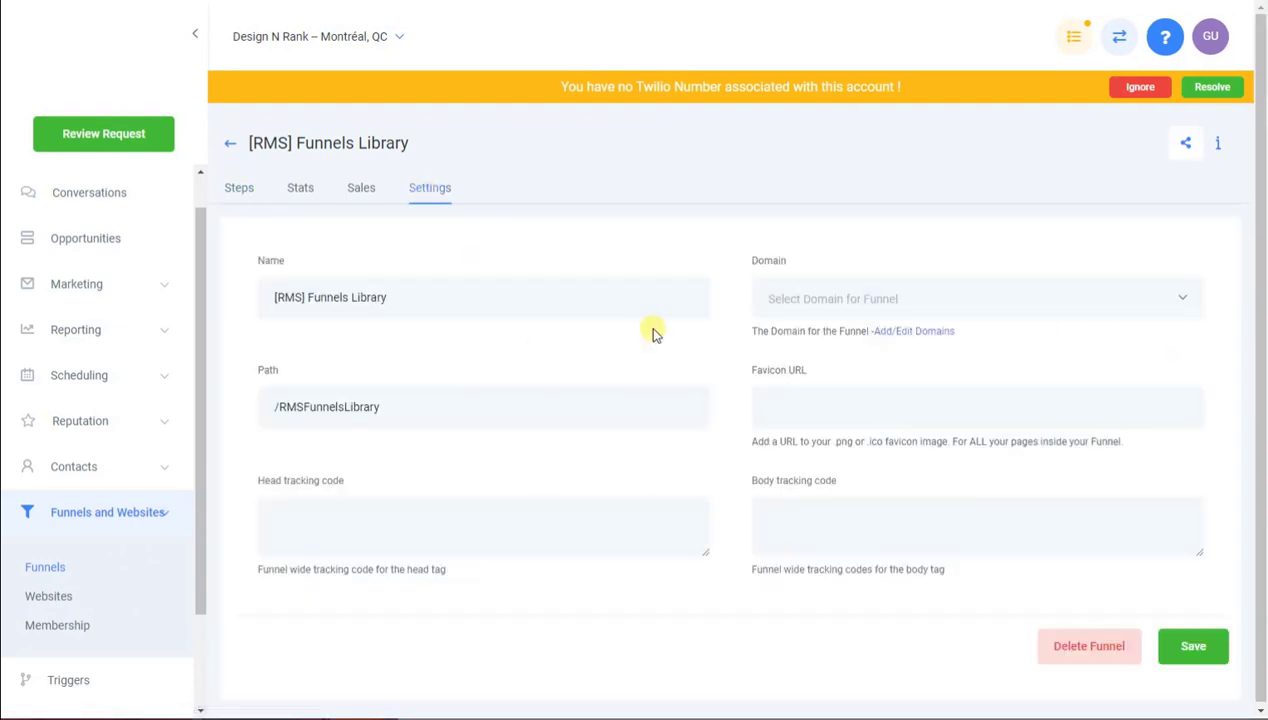
pyautogui.click(870, 302)
pyautogui.click(862, 340)
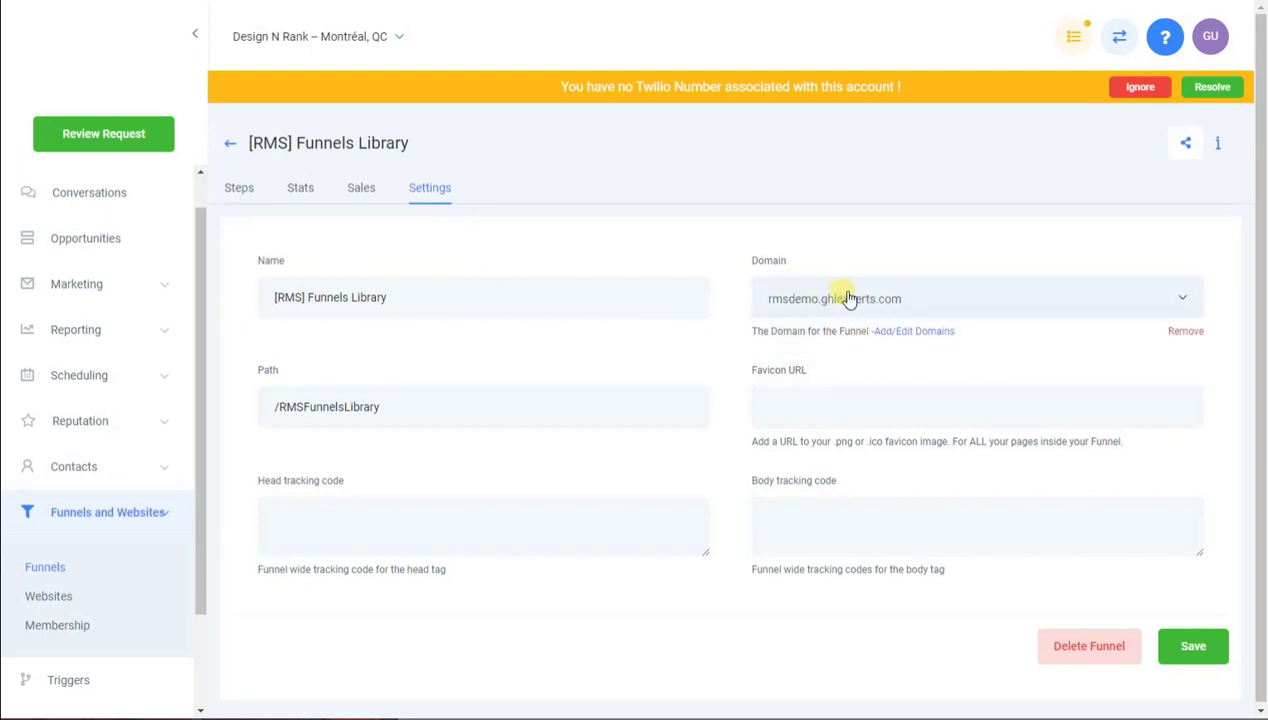
pyautogui.click(1193, 645)
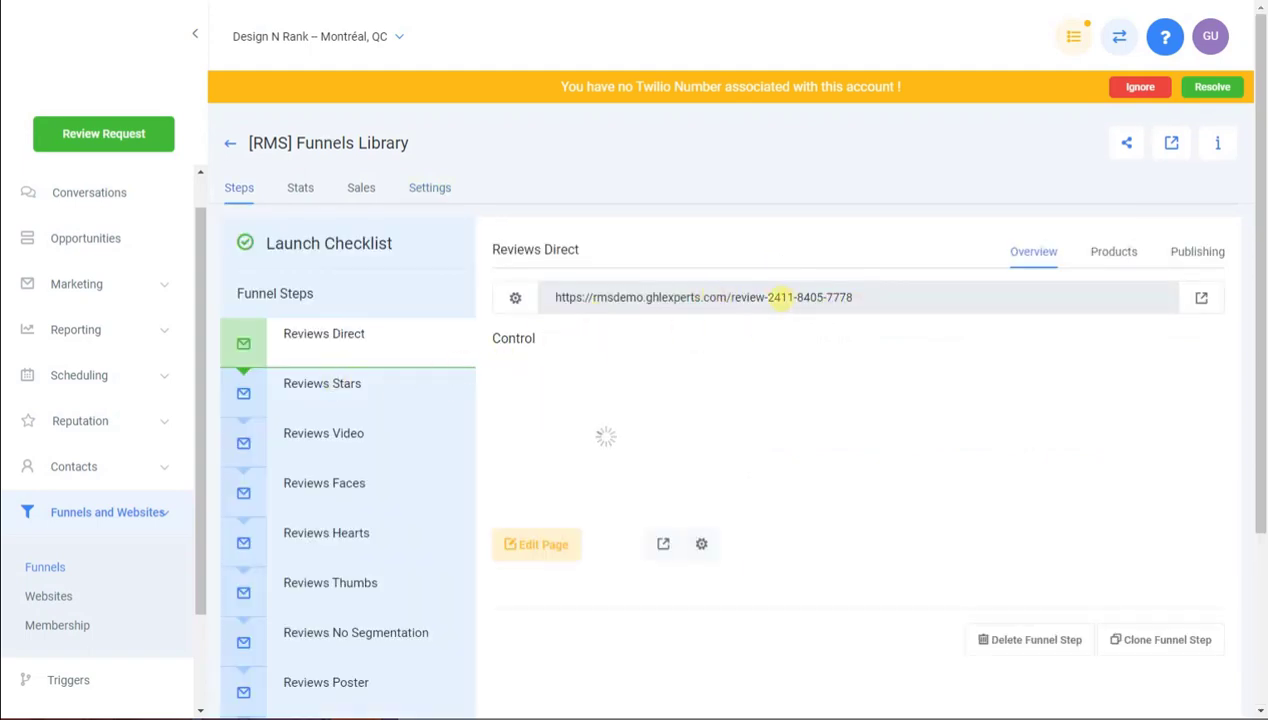
# Review the page addresses of the Reviews Direct, Reviews Stars and Reviews Video steps
pyautogui.moveTo(903, 297); pyautogui.dragTo(498, 368)
pyautogui.click(764, 232)
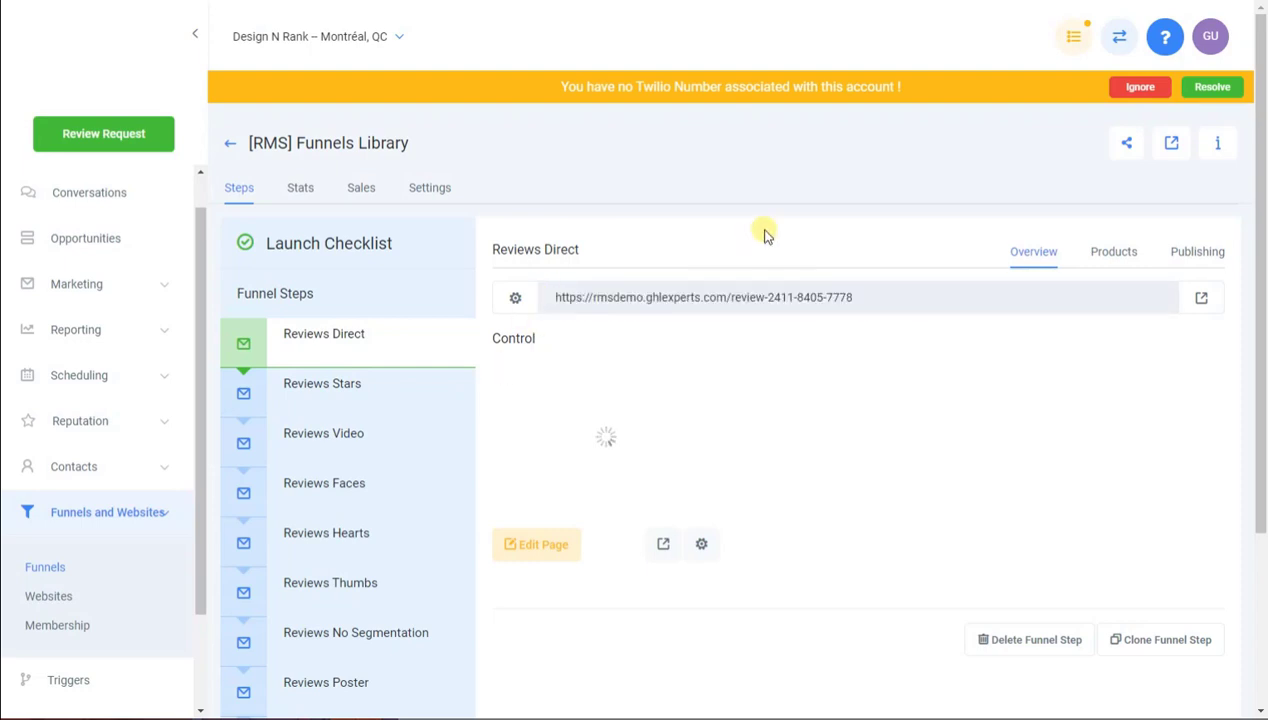
pyautogui.click(383, 395)
pyautogui.moveTo(838, 300); pyautogui.dragTo(593, 297)
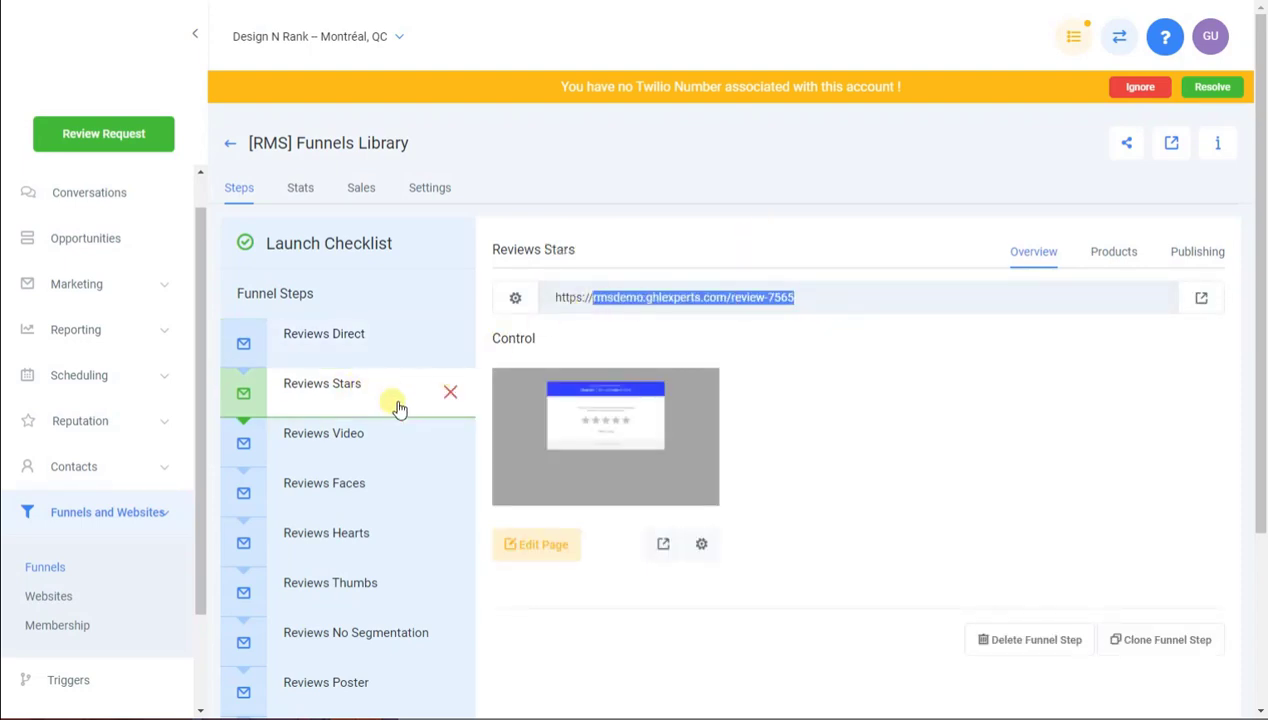
pyautogui.click(335, 441)
pyautogui.click(328, 333)
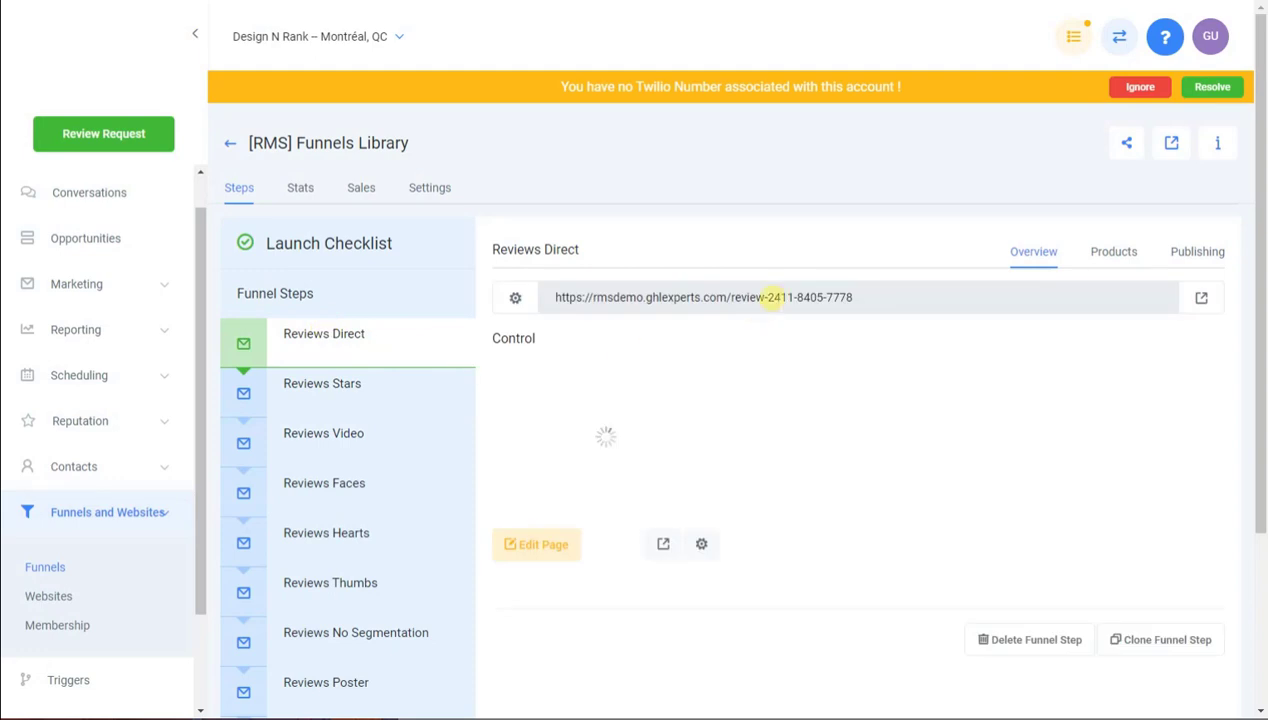
pyautogui.click(1200, 253)
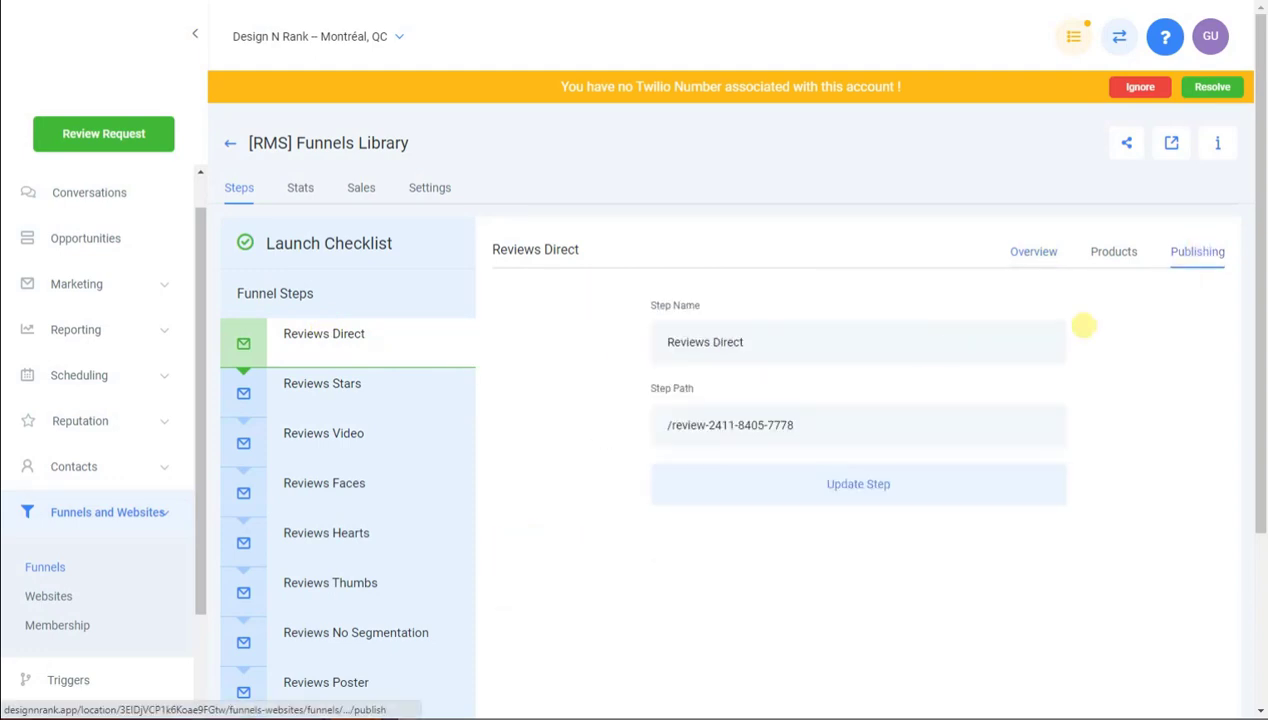
pyautogui.click(1052, 251)
# Change the Reviews Direct page path to designnrank in the page name and path editor
pyautogui.click(694, 543)
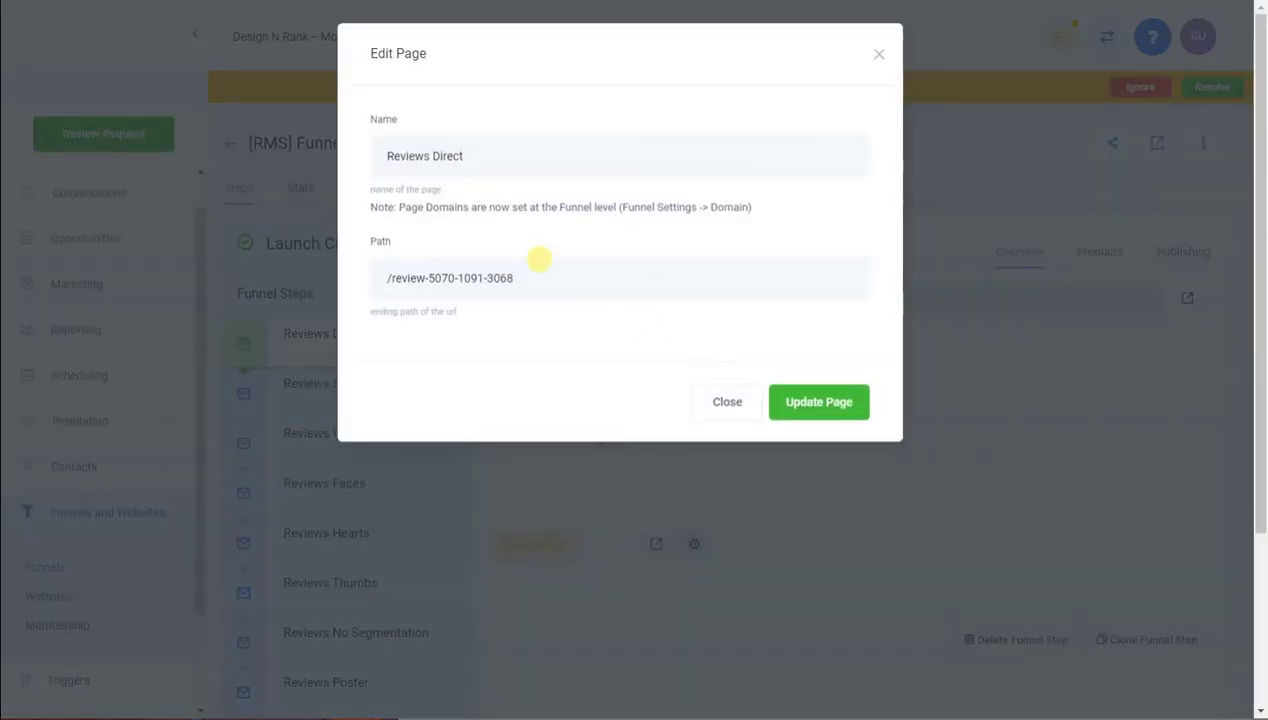
pyautogui.moveTo(528, 279); pyautogui.dragTo(446, 278)
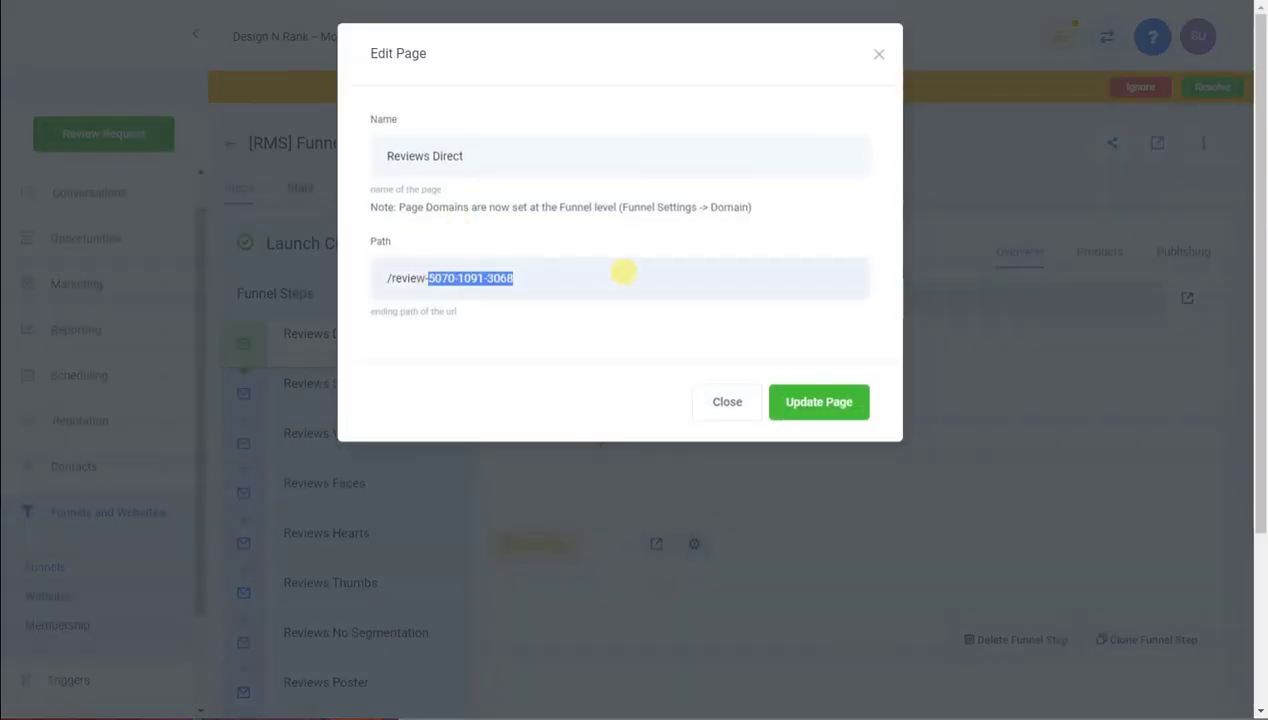
pyautogui.write('dnr')
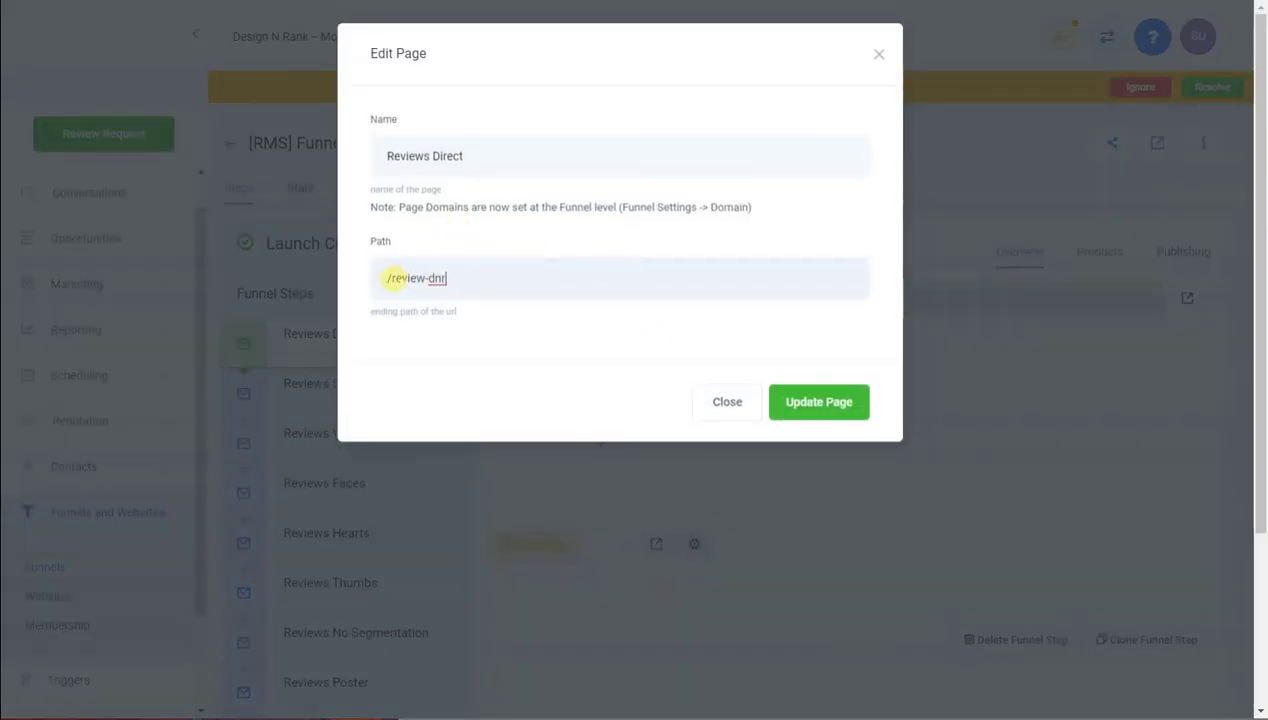
pyautogui.moveTo(391, 278); pyautogui.dragTo(492, 278)
pyautogui.write('dn')
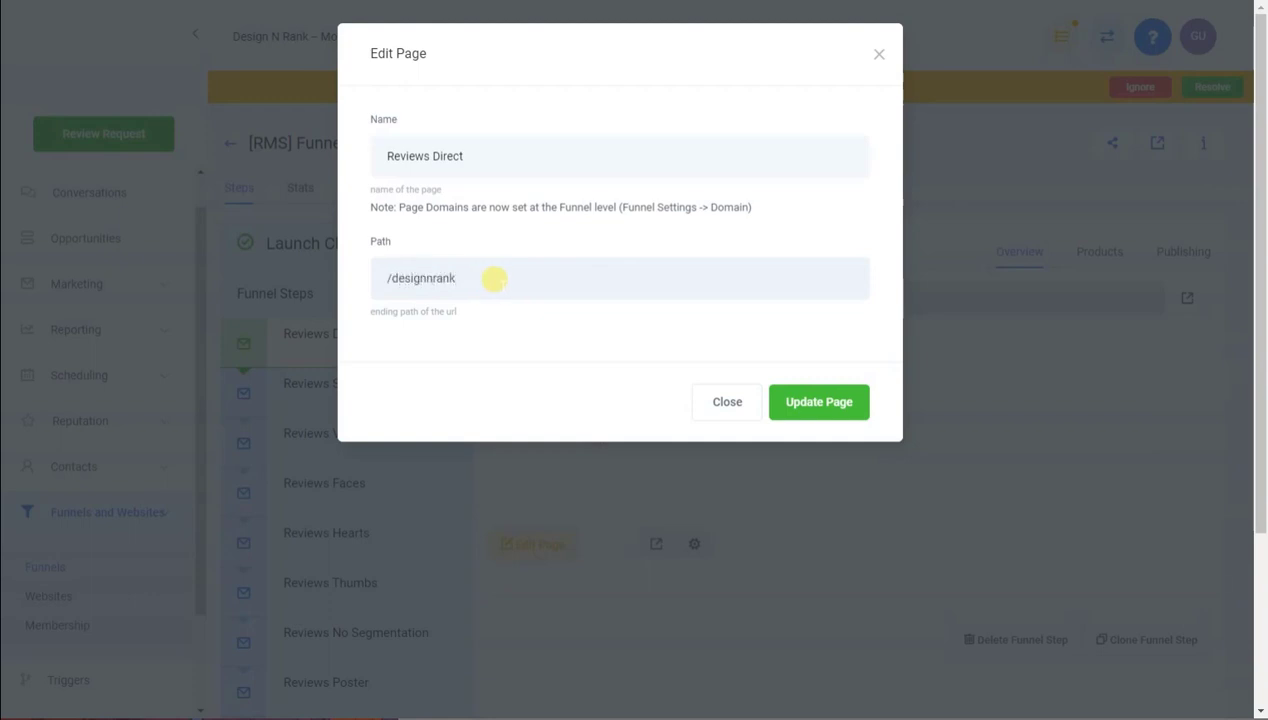
pyautogui.click(812, 415)
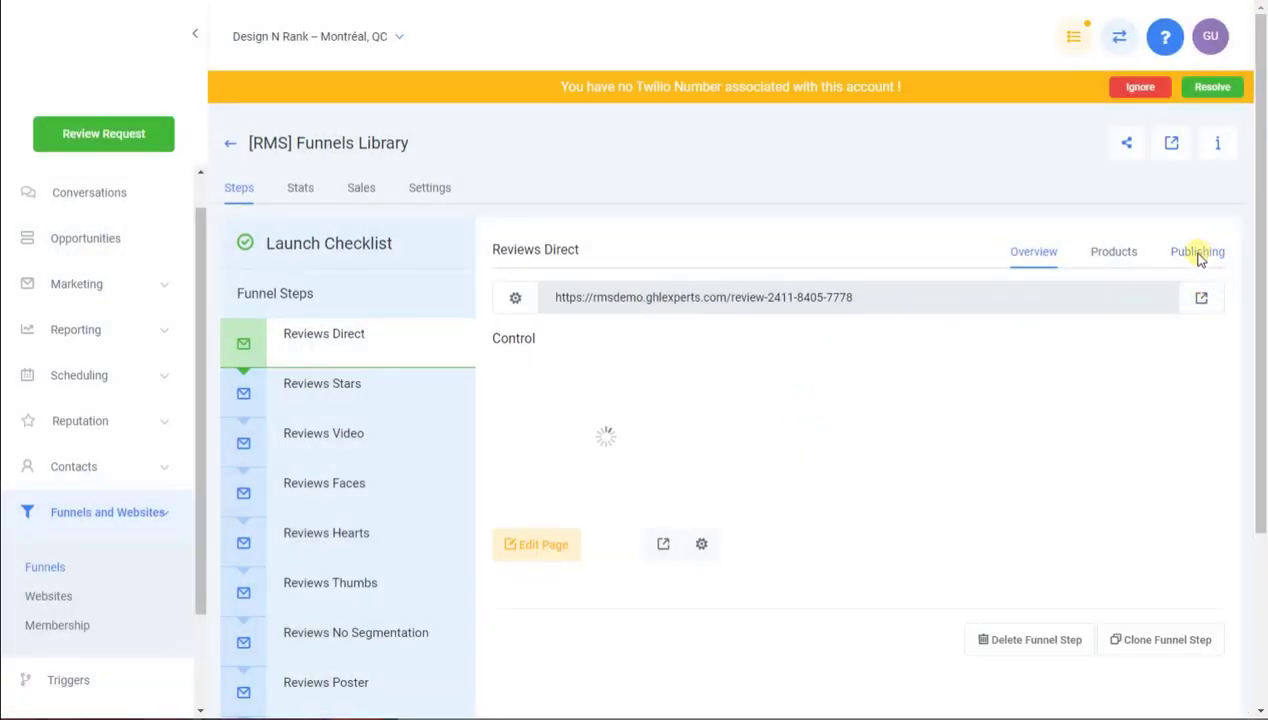
# Update the Reviews Direct step path to designnrank and check the new page address
pyautogui.click(1190, 251)
pyautogui.moveTo(671, 425); pyautogui.dragTo(916, 402)
pyautogui.write('designnrank')
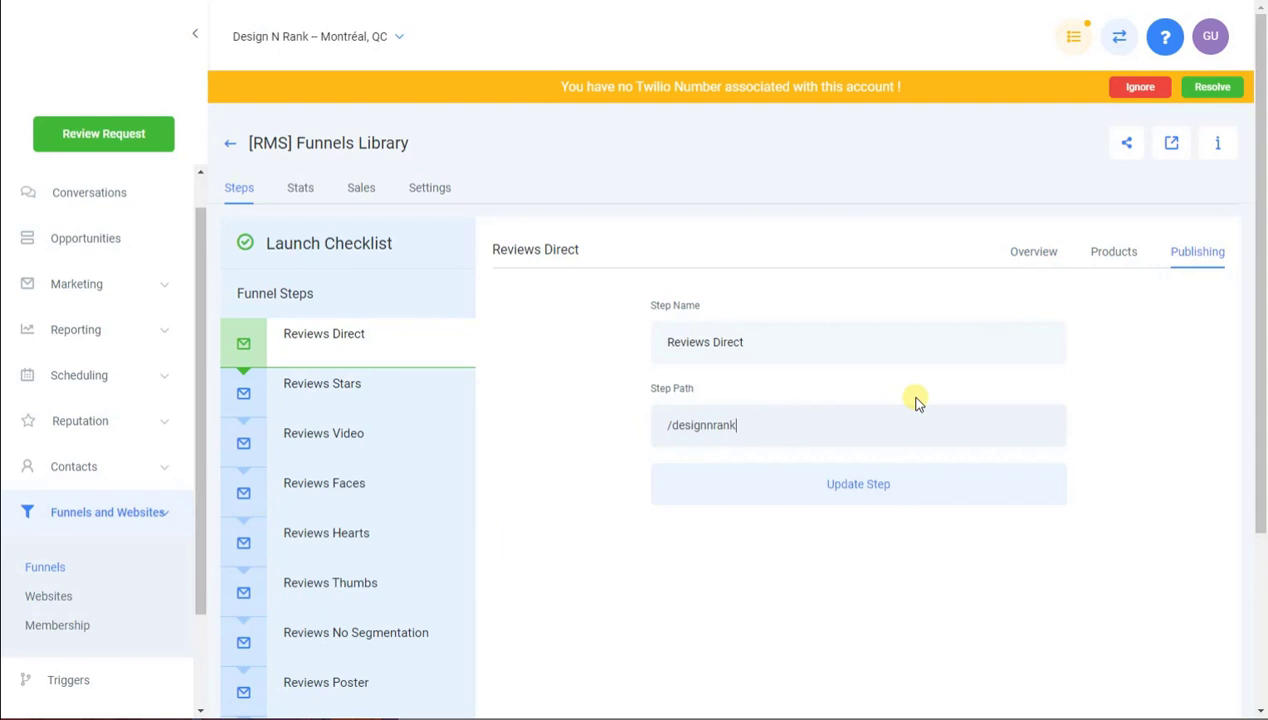
pyautogui.click(895, 498)
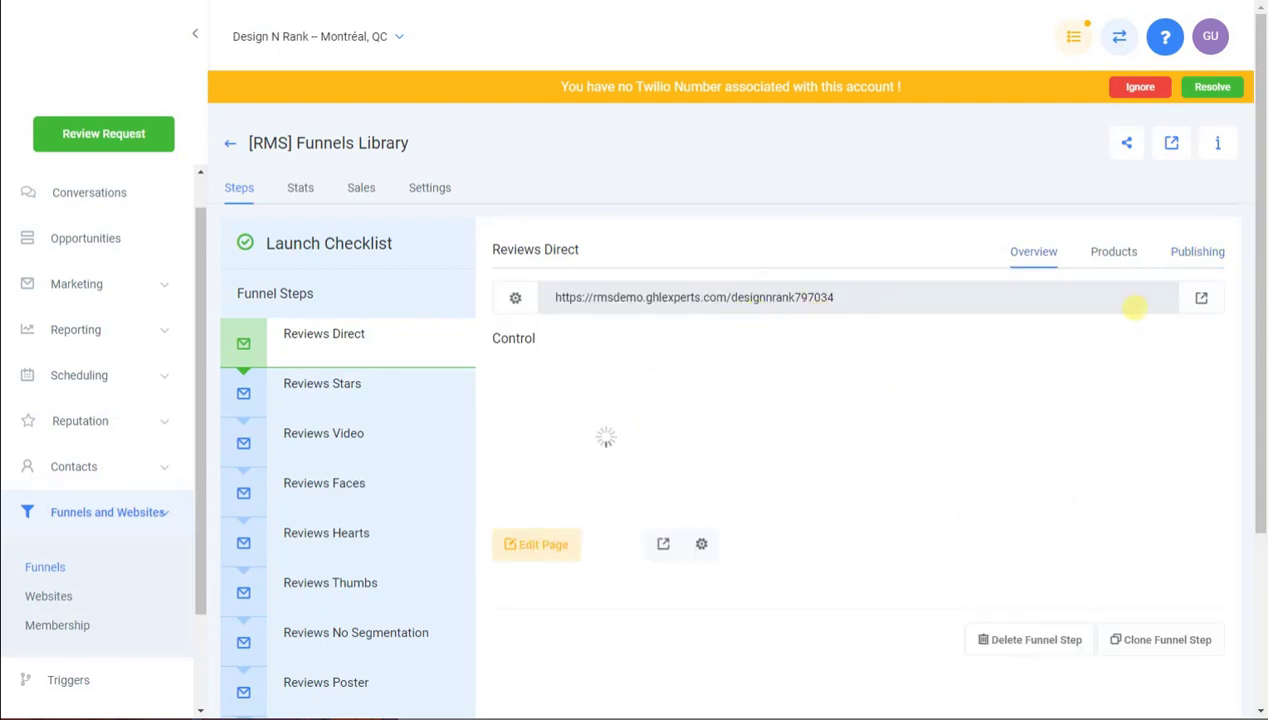
pyautogui.moveTo(796, 301); pyautogui.dragTo(871, 297)
pyautogui.click(877, 261)
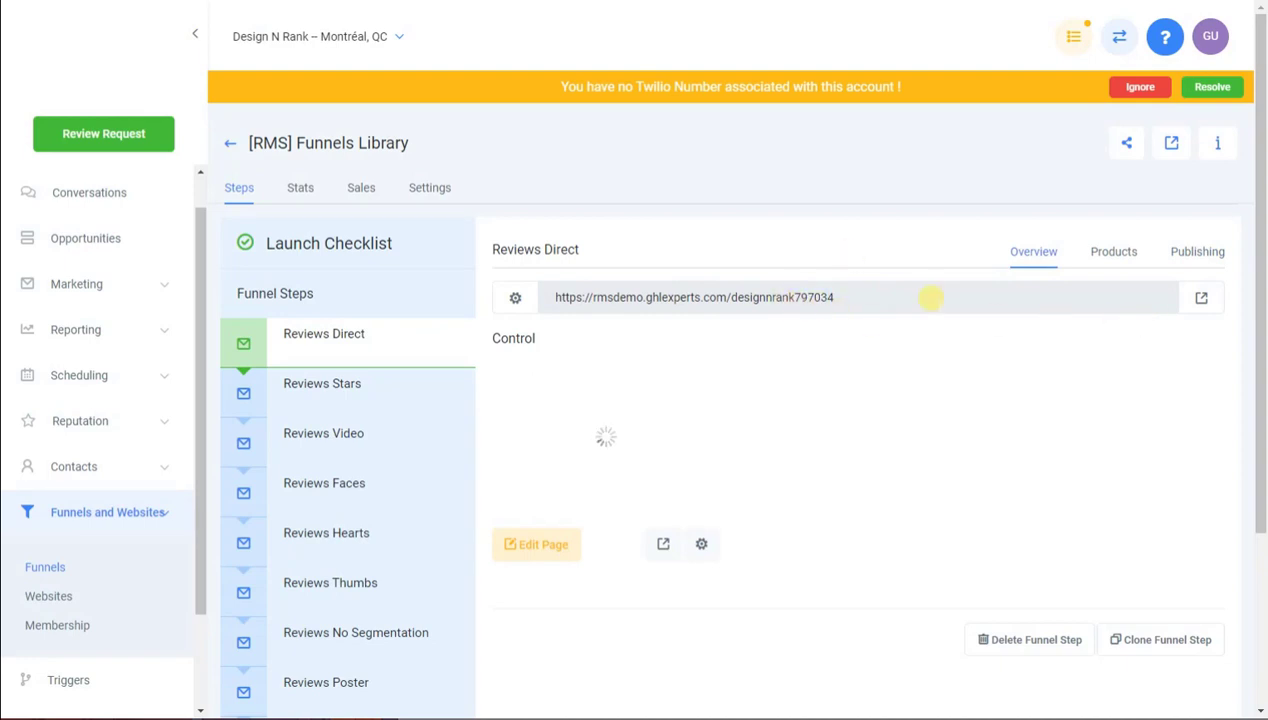
pyautogui.click(1203, 299)
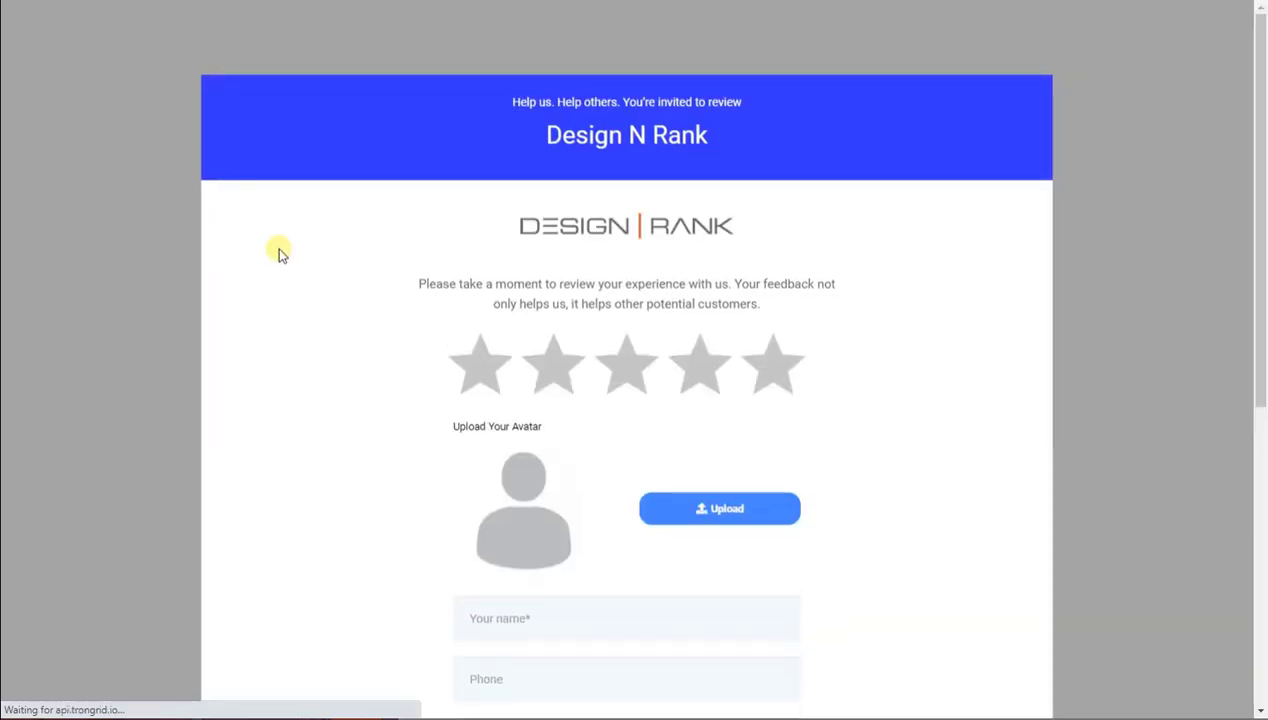
pyautogui.hotkey('ctrl', 'shift', 'Tab')
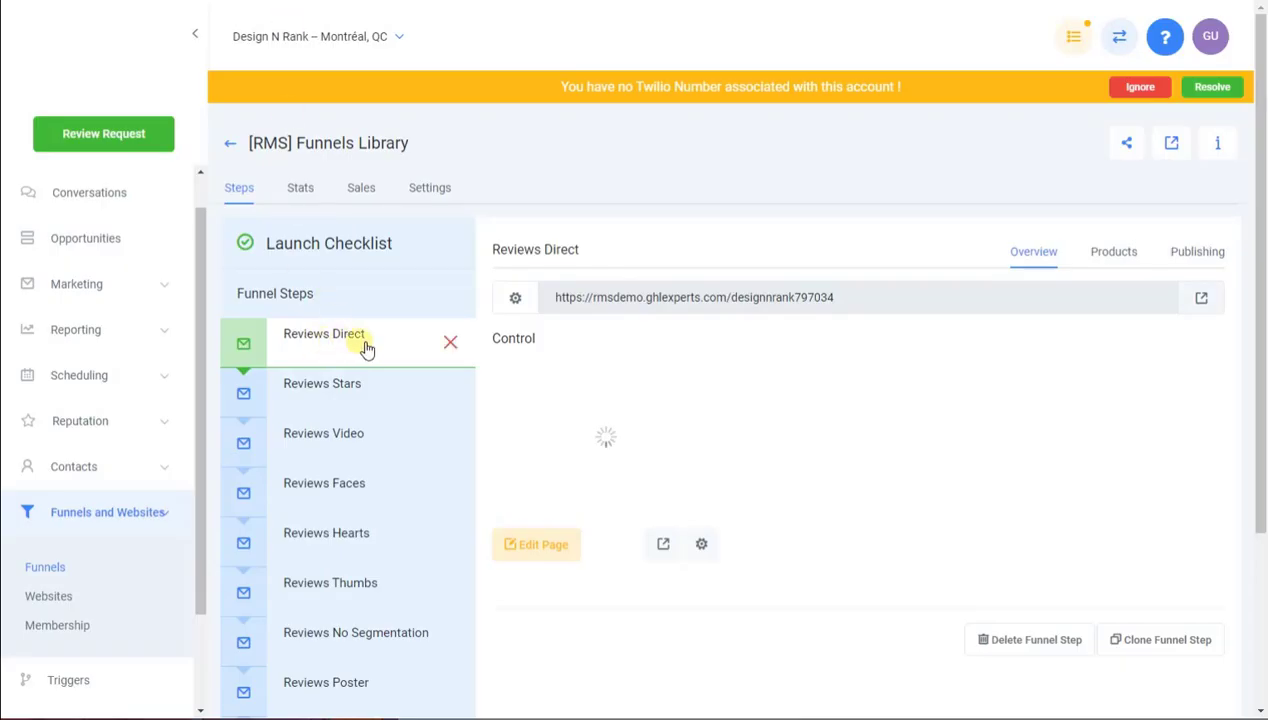
pyautogui.hotkey('ctrl', 'Tab')
pyautogui.scroll(-3, 357, 295)
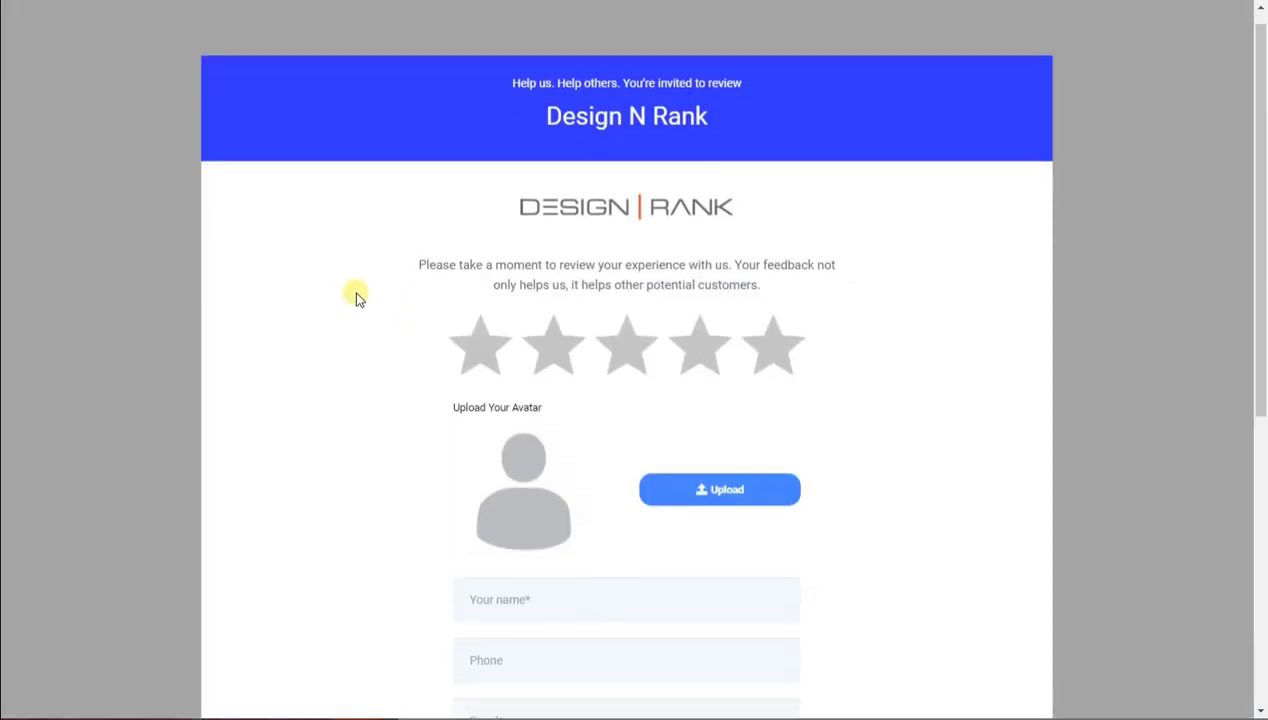
pyautogui.scroll(-2, 464, 135)
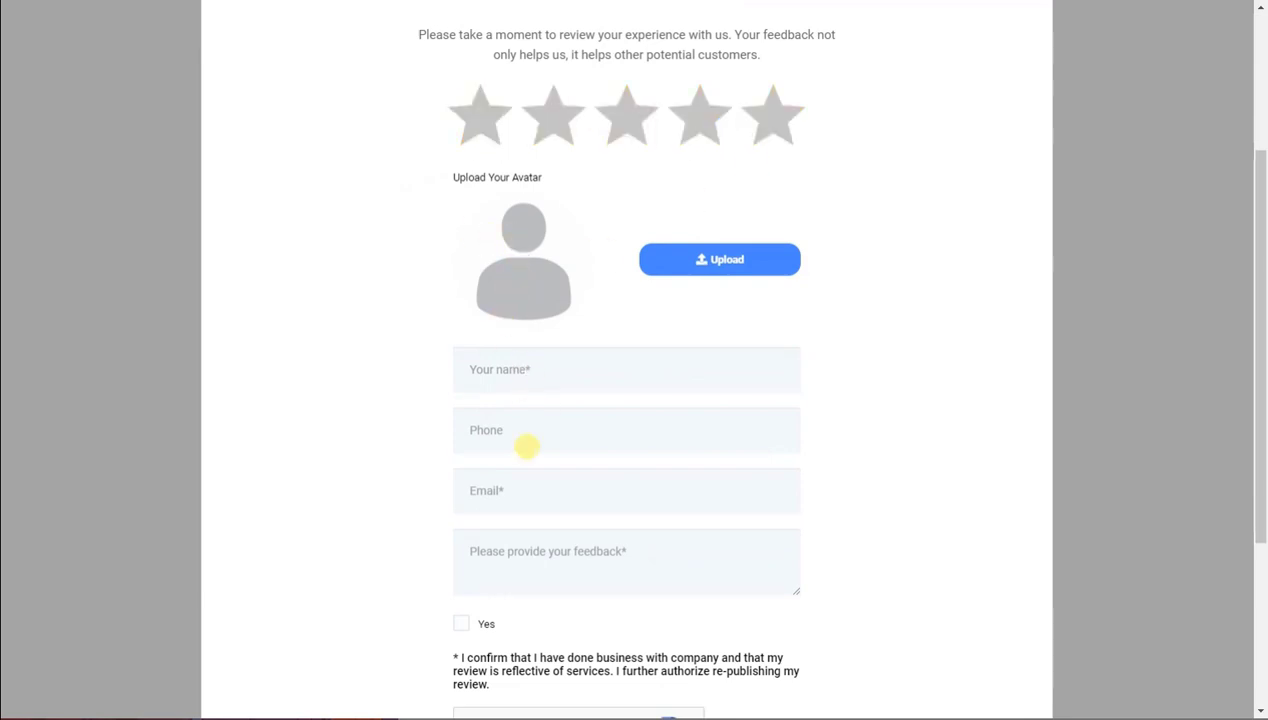
pyautogui.scroll(-5, 455, 520)
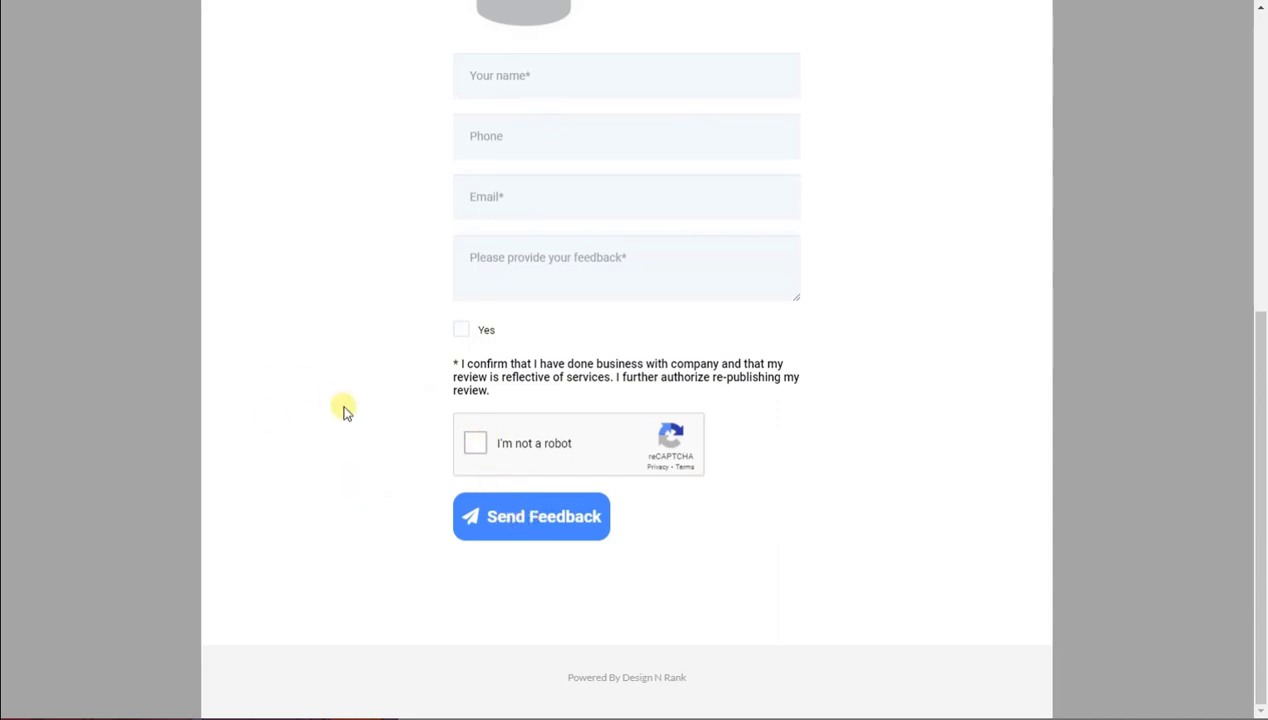
pyautogui.scroll(5, 343, 405)
pyautogui.click(698, 255)
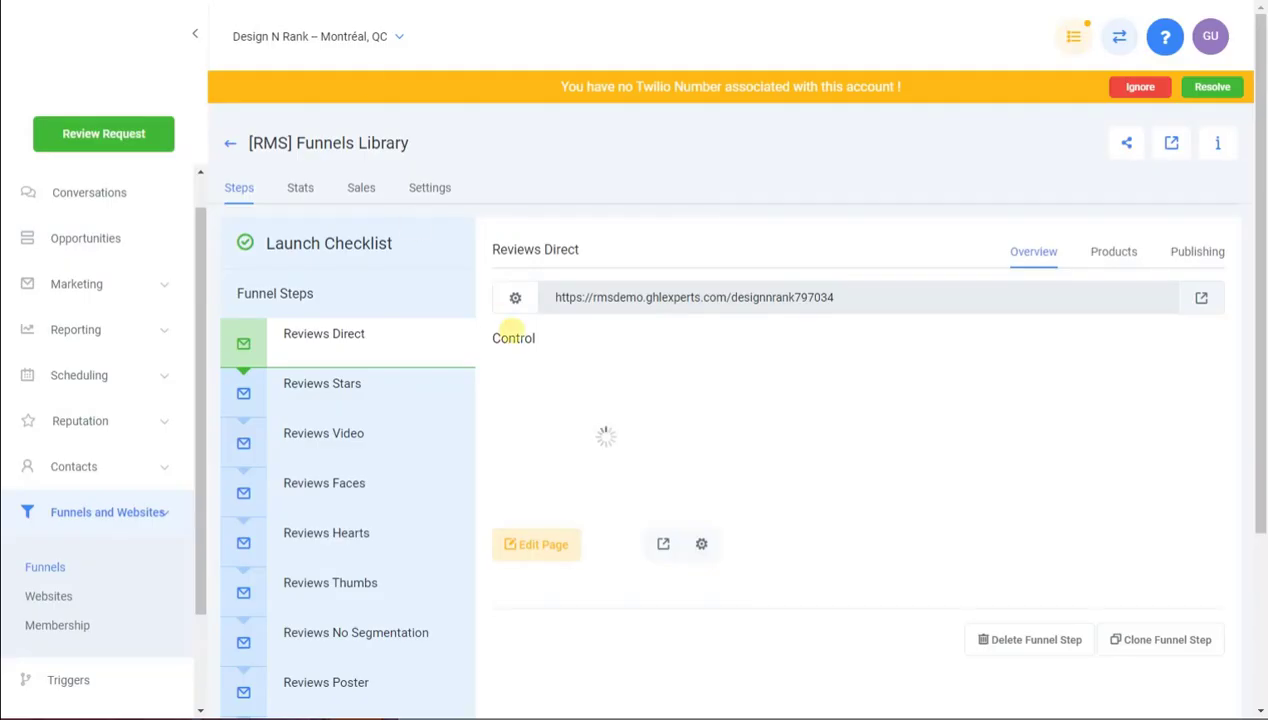
pyautogui.scroll(-2, 439, 380)
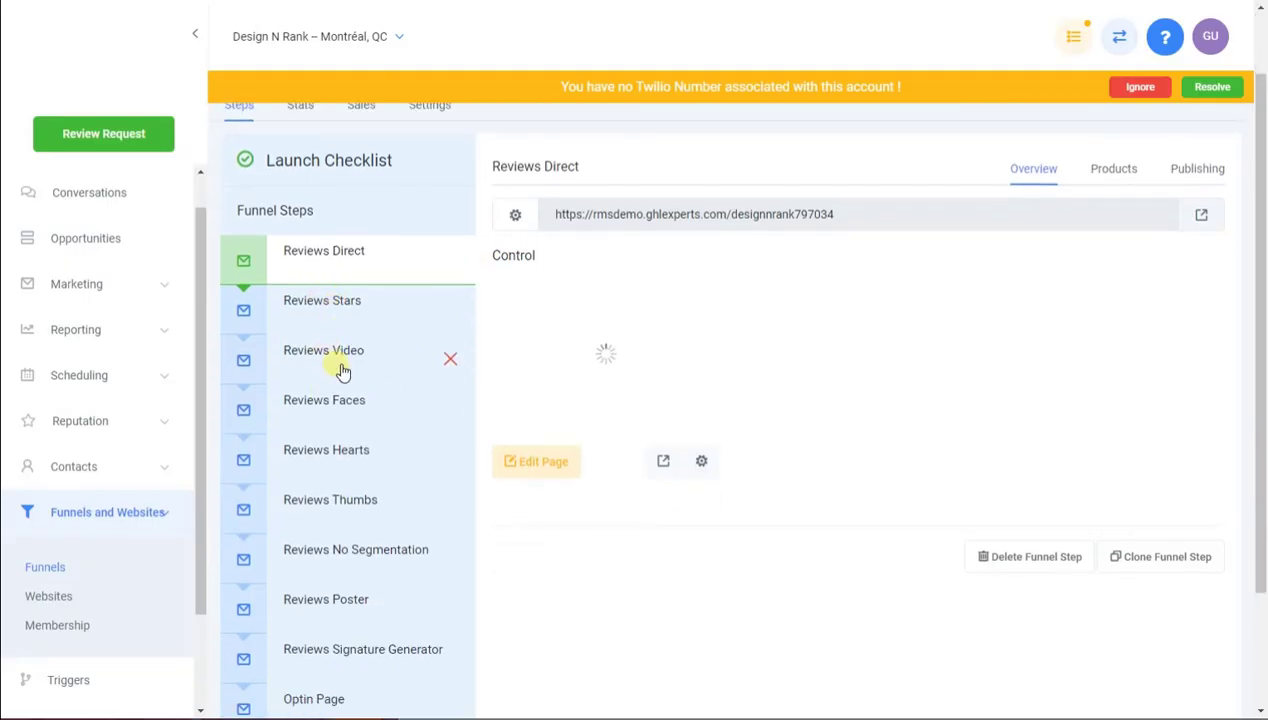
# Set the Reviews Stars page path to /designnrank-stars in the page editor
pyautogui.click(346, 303)
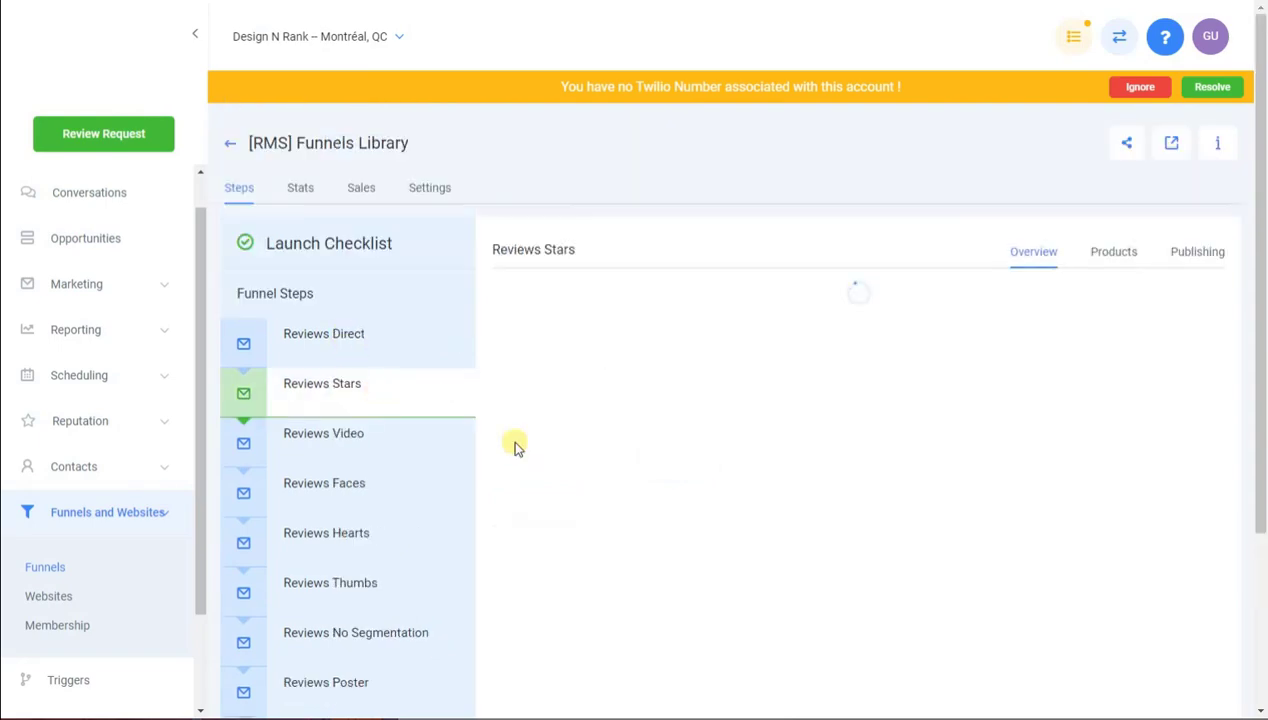
pyautogui.click(702, 541)
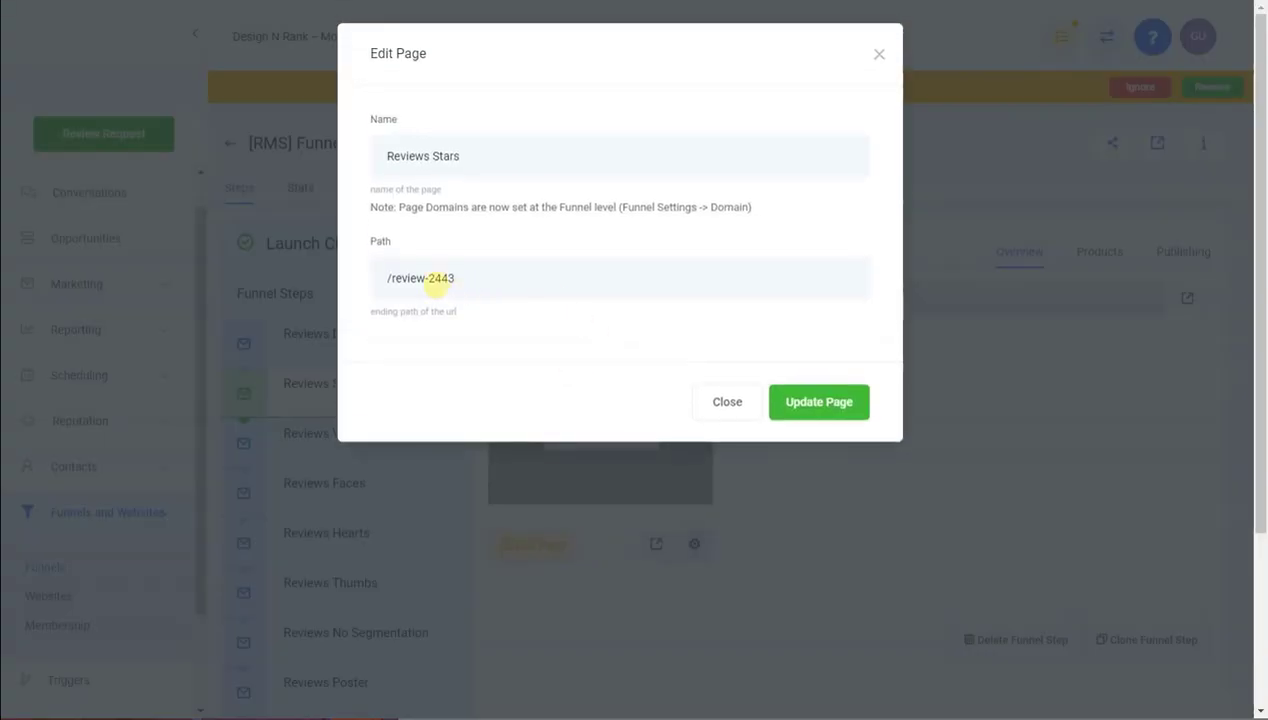
pyautogui.moveTo(388, 280); pyautogui.dragTo(600, 276)
pyautogui.write('/designnra')
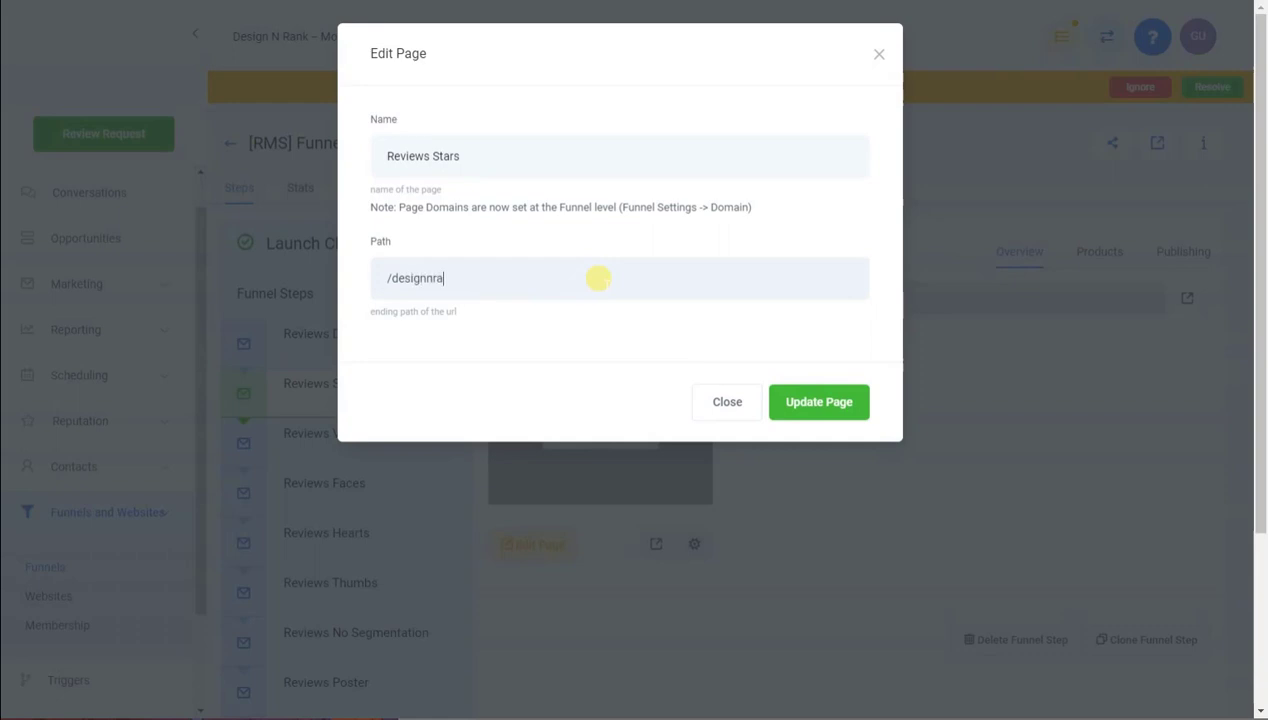
pyautogui.write('nk-stars')
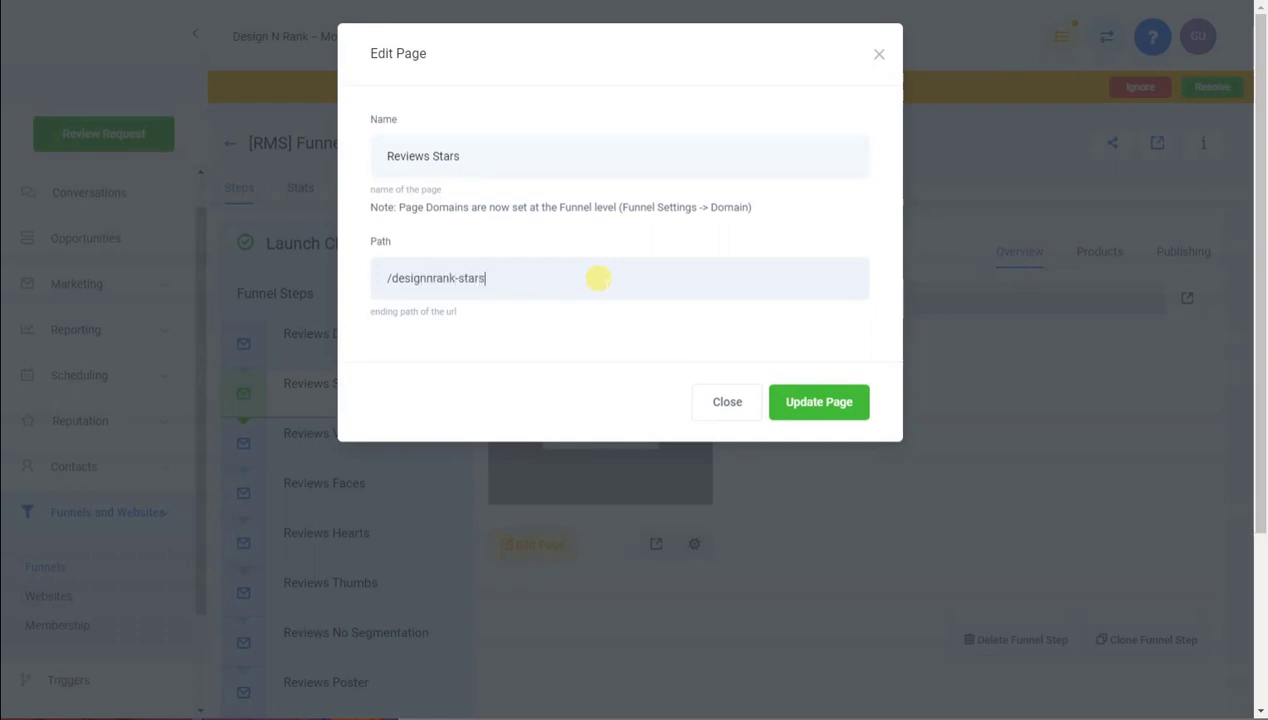
pyautogui.click(809, 399)
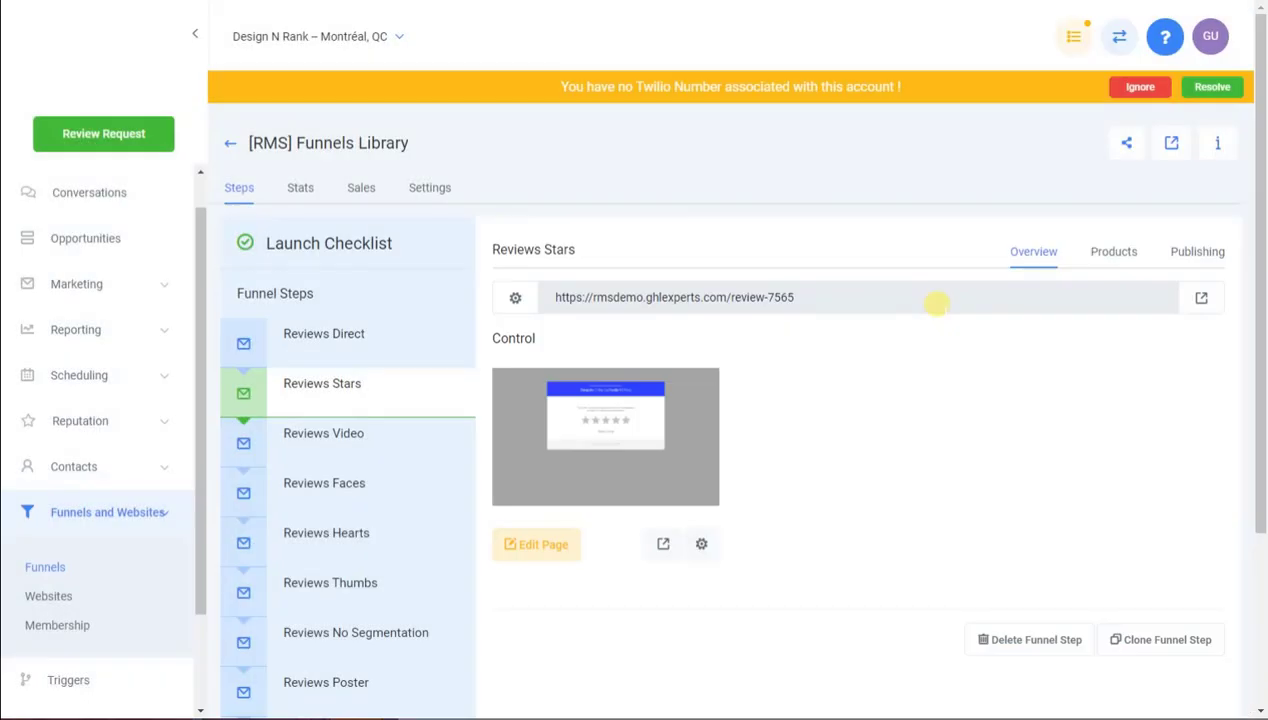
# Set the Reviews Stars step path to designnrank-stars and save it
pyautogui.click(1197, 256)
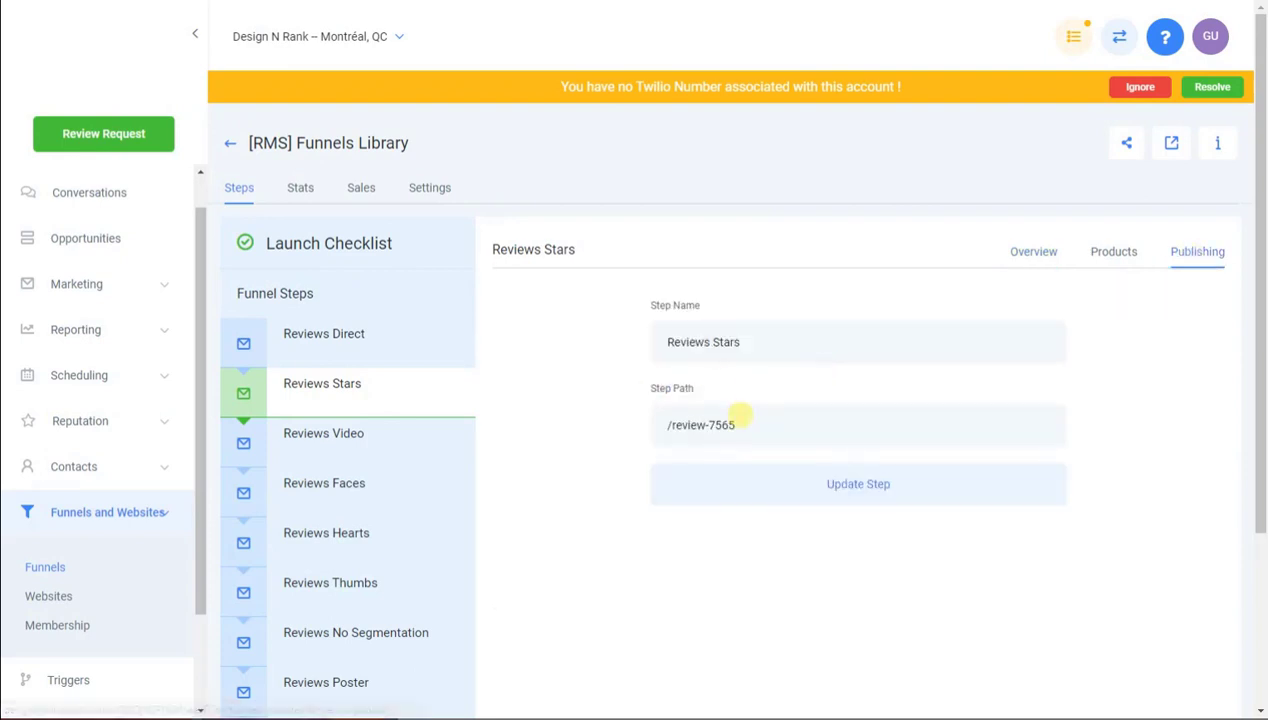
pyautogui.moveTo(740, 425); pyautogui.dragTo(675, 426)
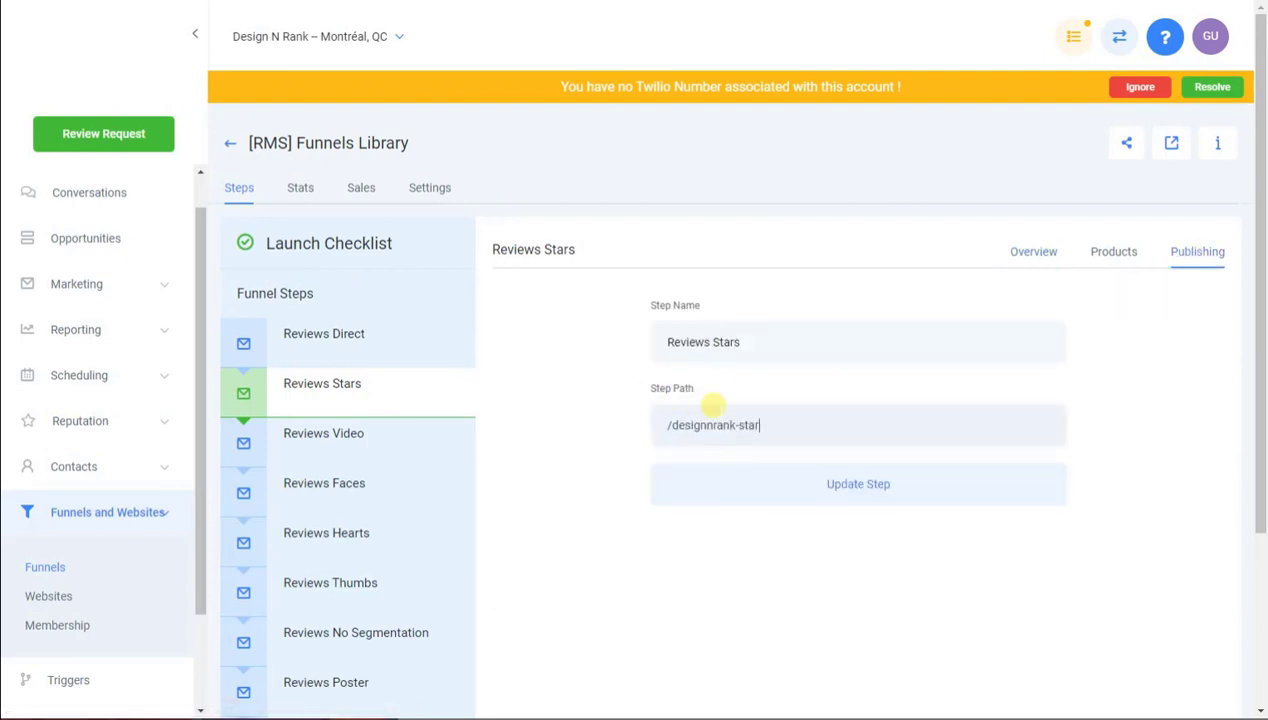
pyautogui.write('s')
pyautogui.click(863, 481)
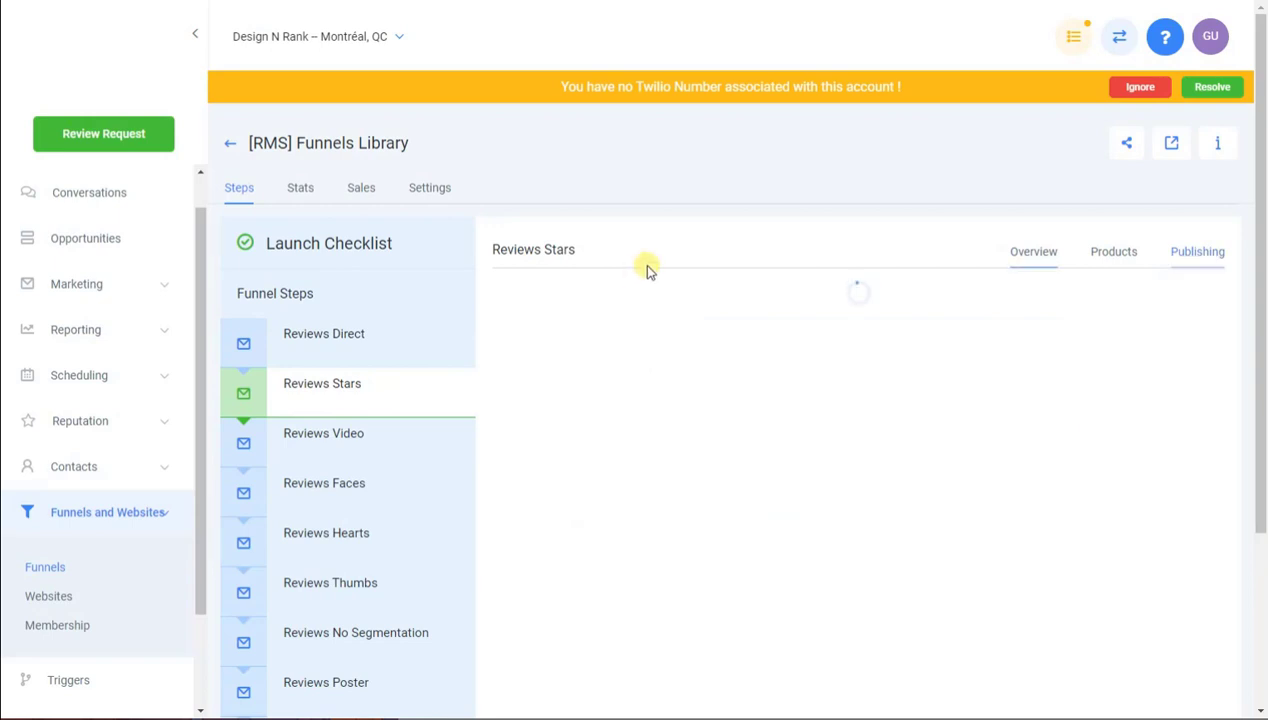
# Test the live Reviews Stars page with five stars, make Facebook primary, then retest the prompt
pyautogui.click(1201, 297)
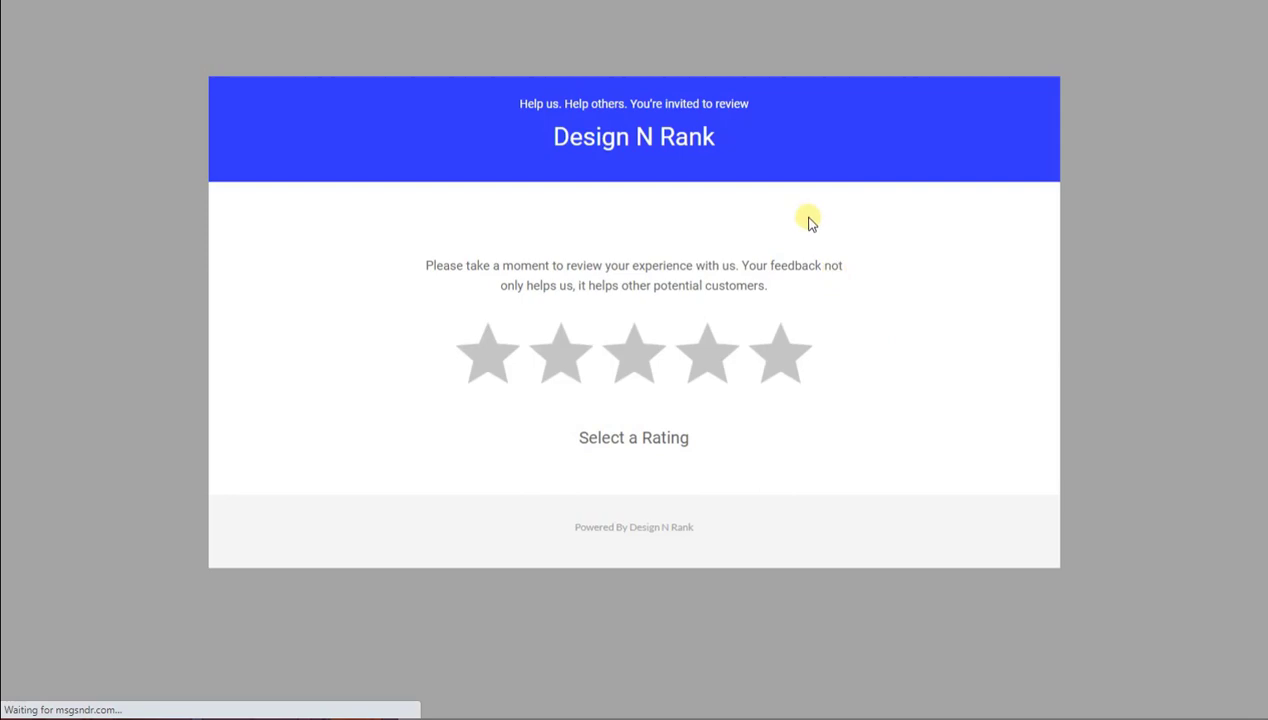
pyautogui.click(788, 360)
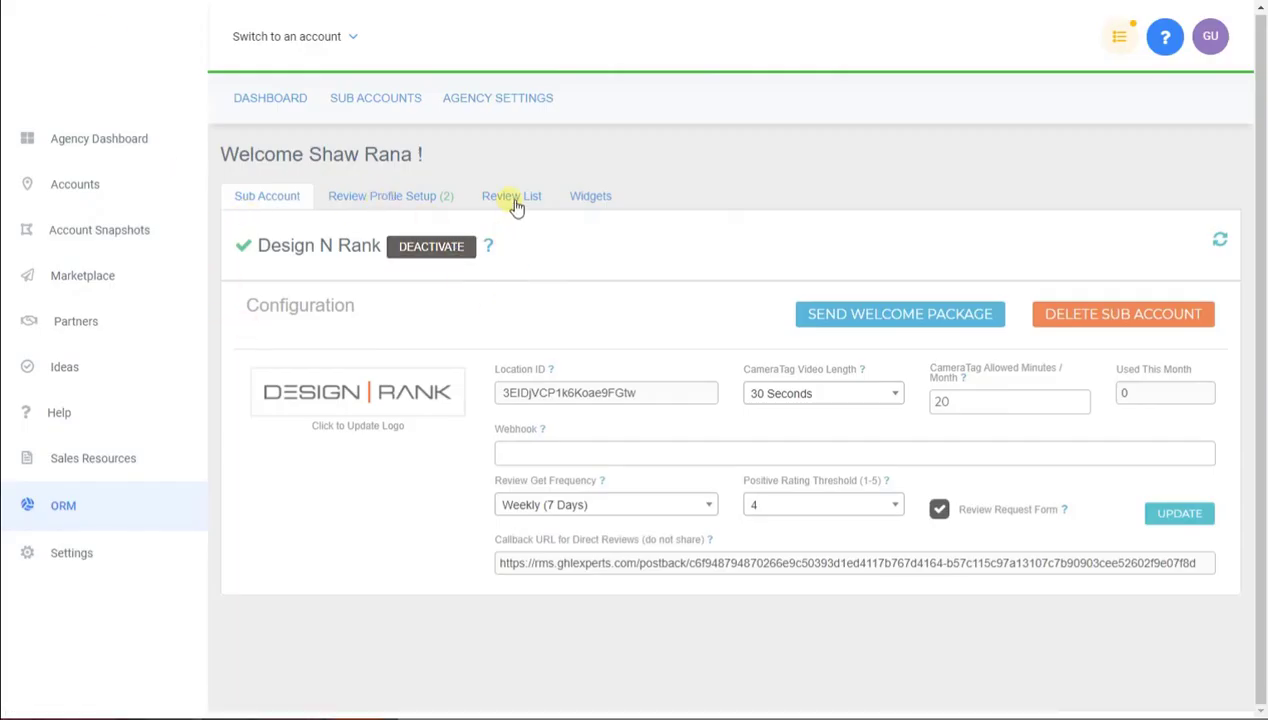
pyautogui.click(408, 199)
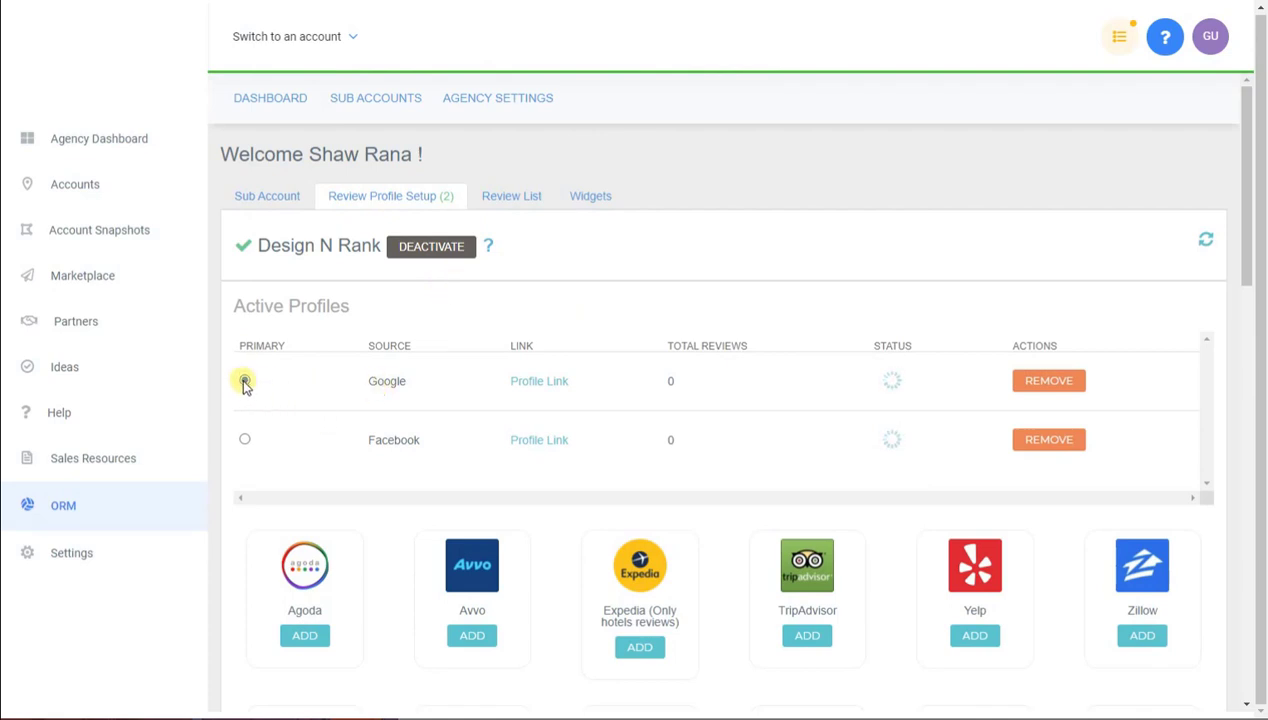
pyautogui.click(245, 439)
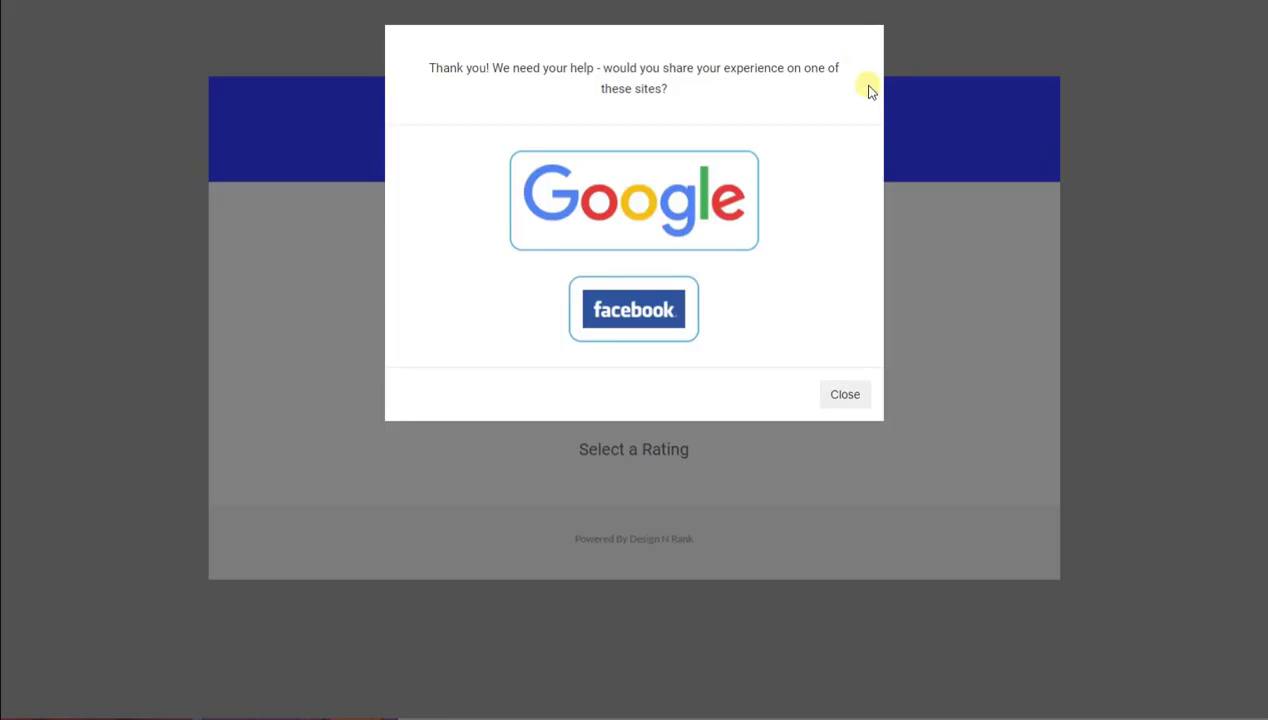
pyautogui.click(845, 394)
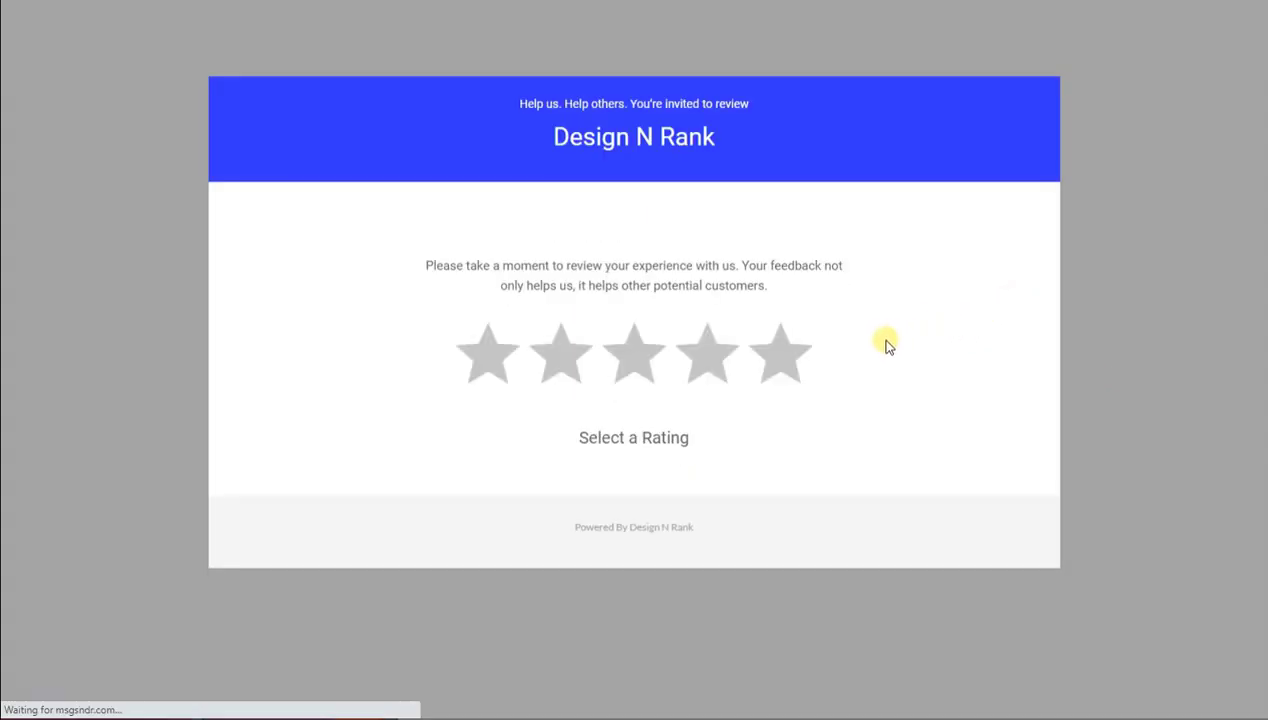
pyautogui.click(805, 360)
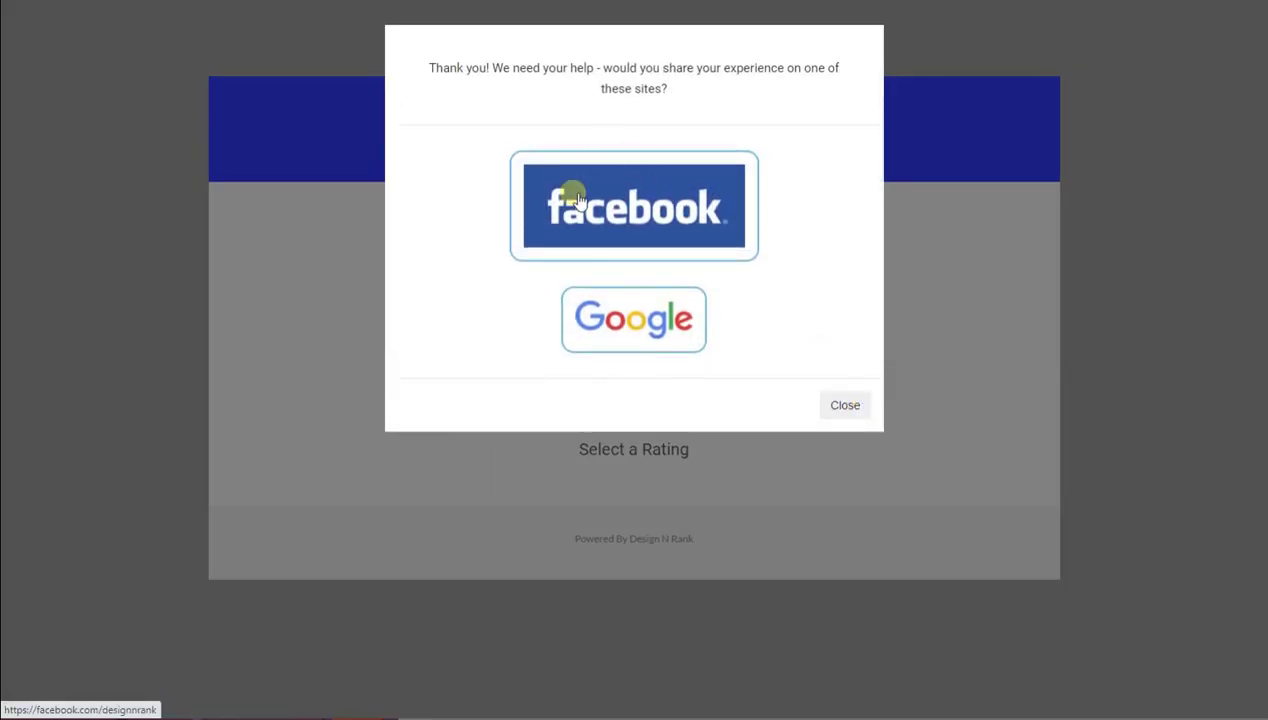
pyautogui.click(847, 405)
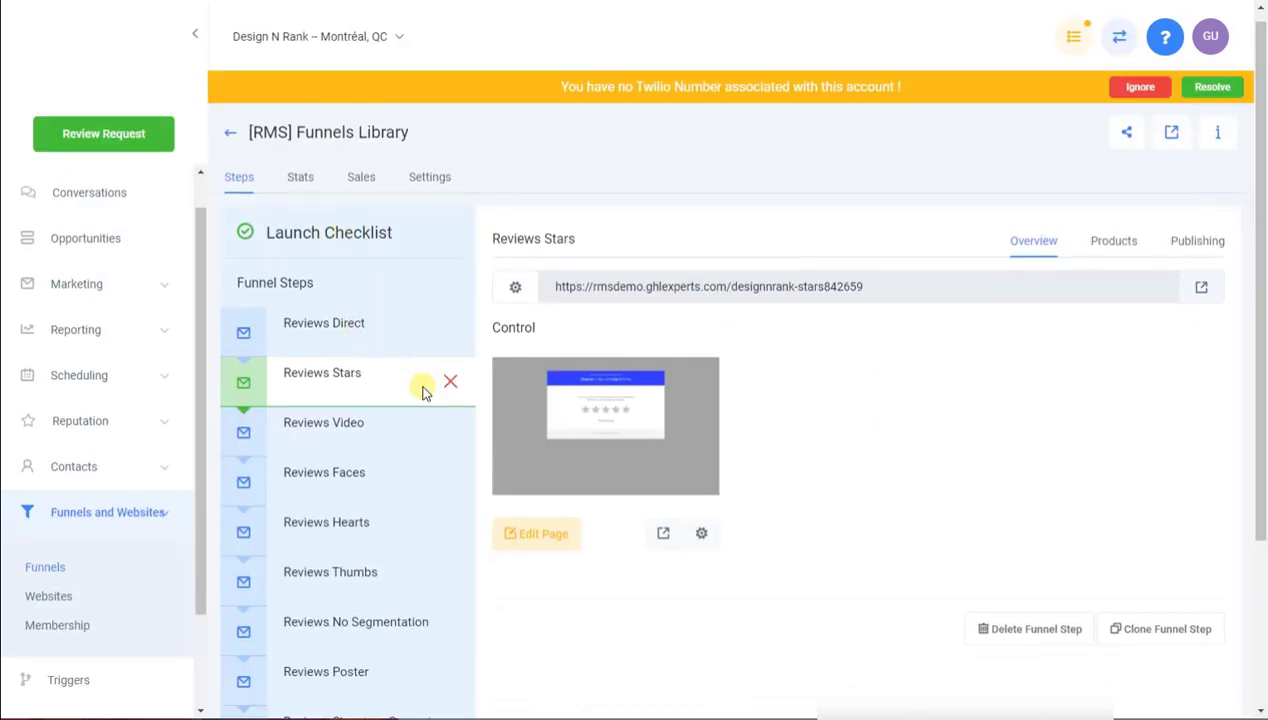
pyautogui.scroll(-3, 400, 350)
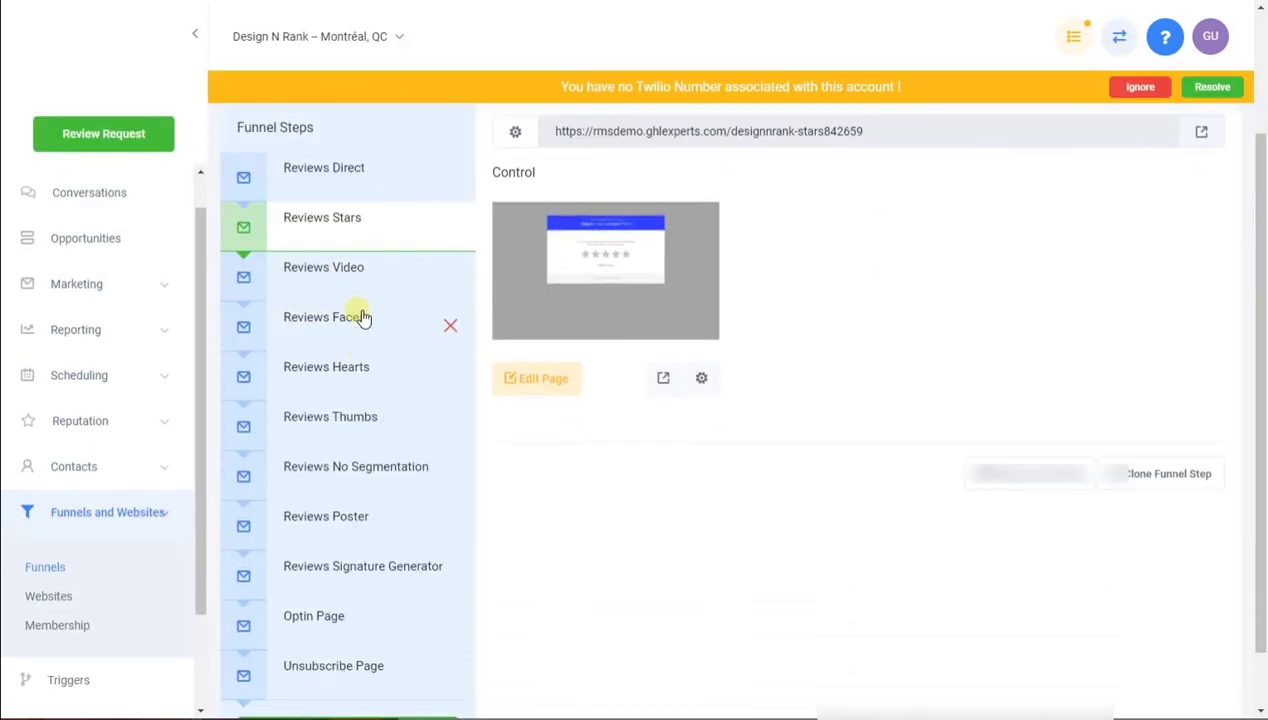
# Inspect the Reviews Video, Reviews Faces and Unsubscribe Page step URLs, then open sub-account Settings
pyautogui.click(345, 269)
pyautogui.click(361, 490)
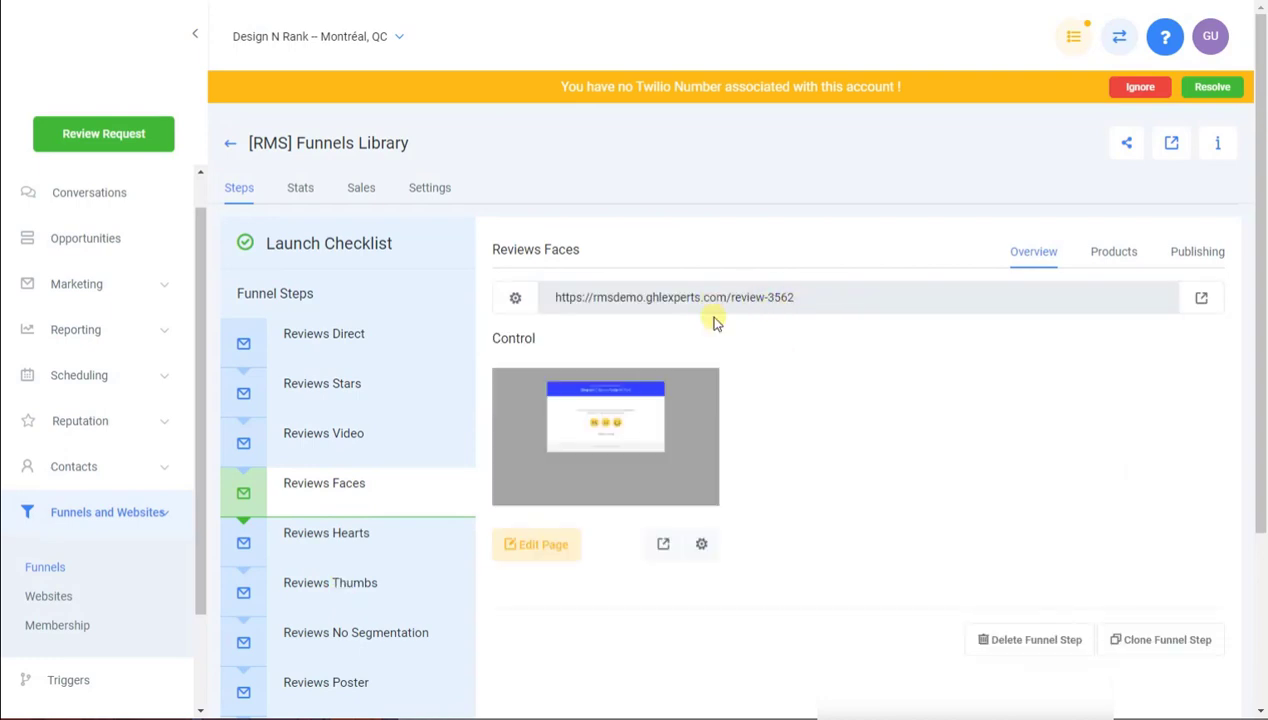
pyautogui.scroll(-2, 345, 535)
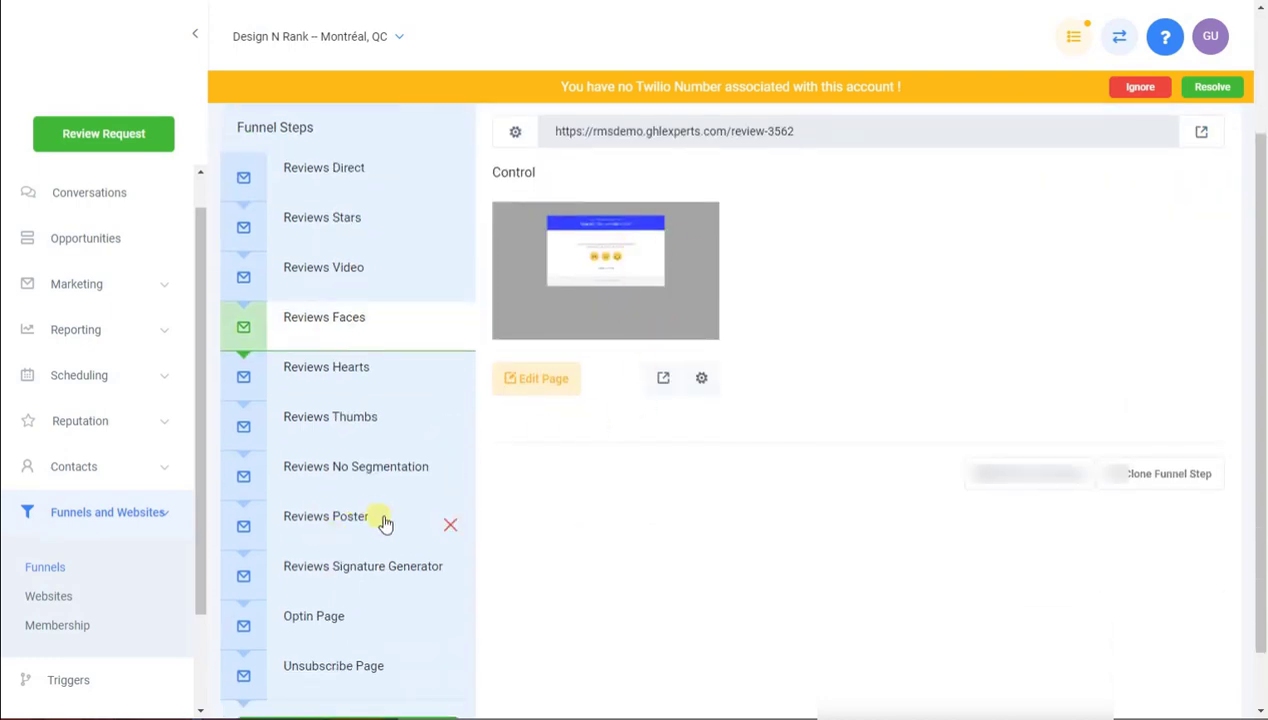
pyautogui.scroll(2, 385, 523)
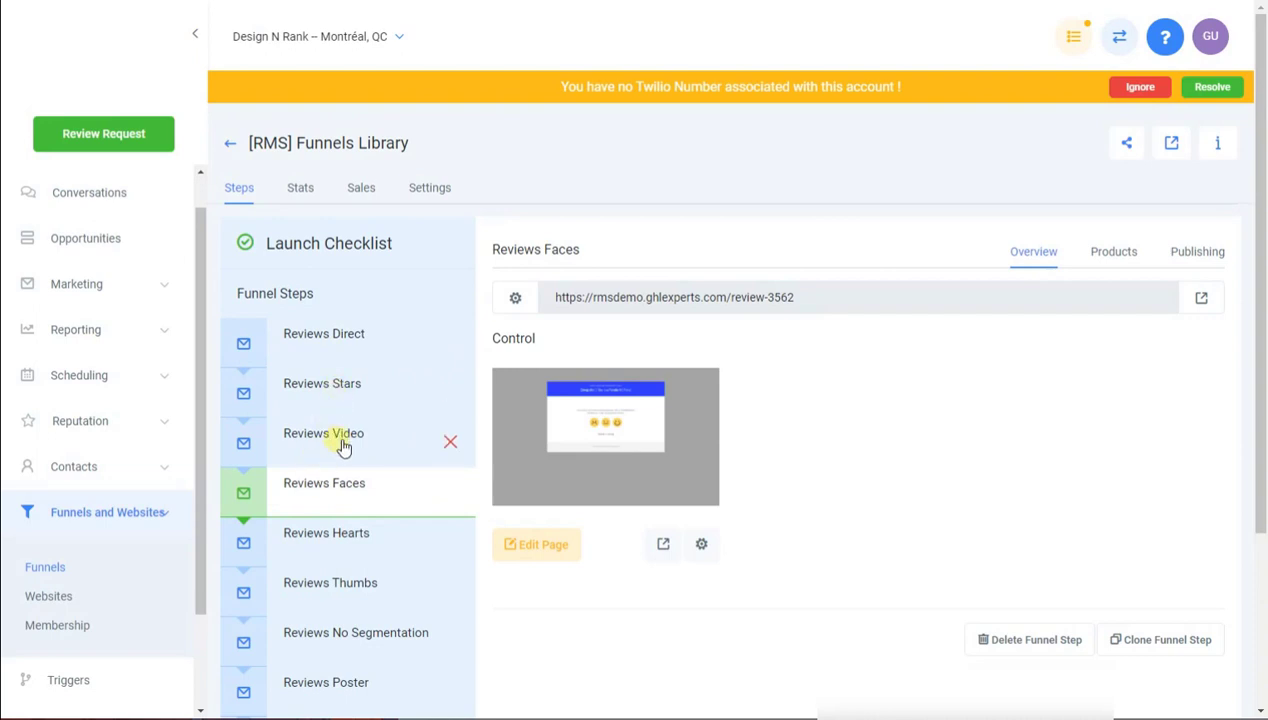
pyautogui.scroll(-2, 115, 540)
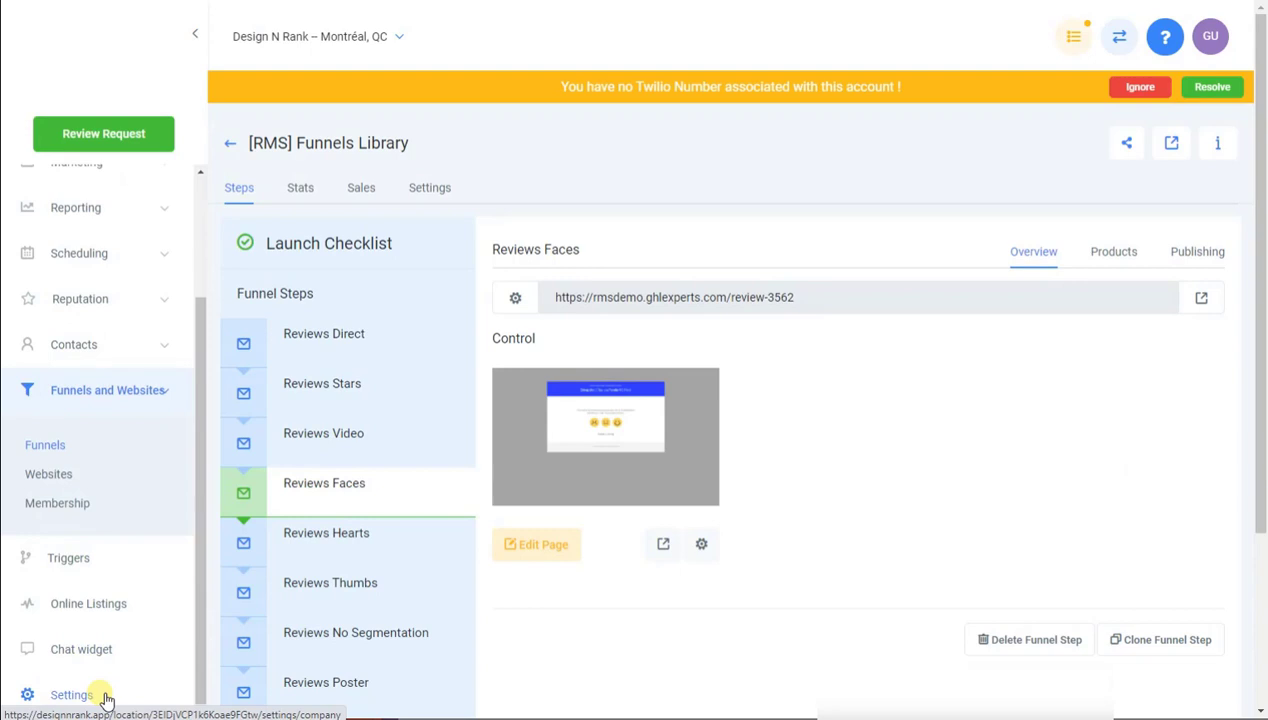
pyautogui.scroll(-3, 376, 580)
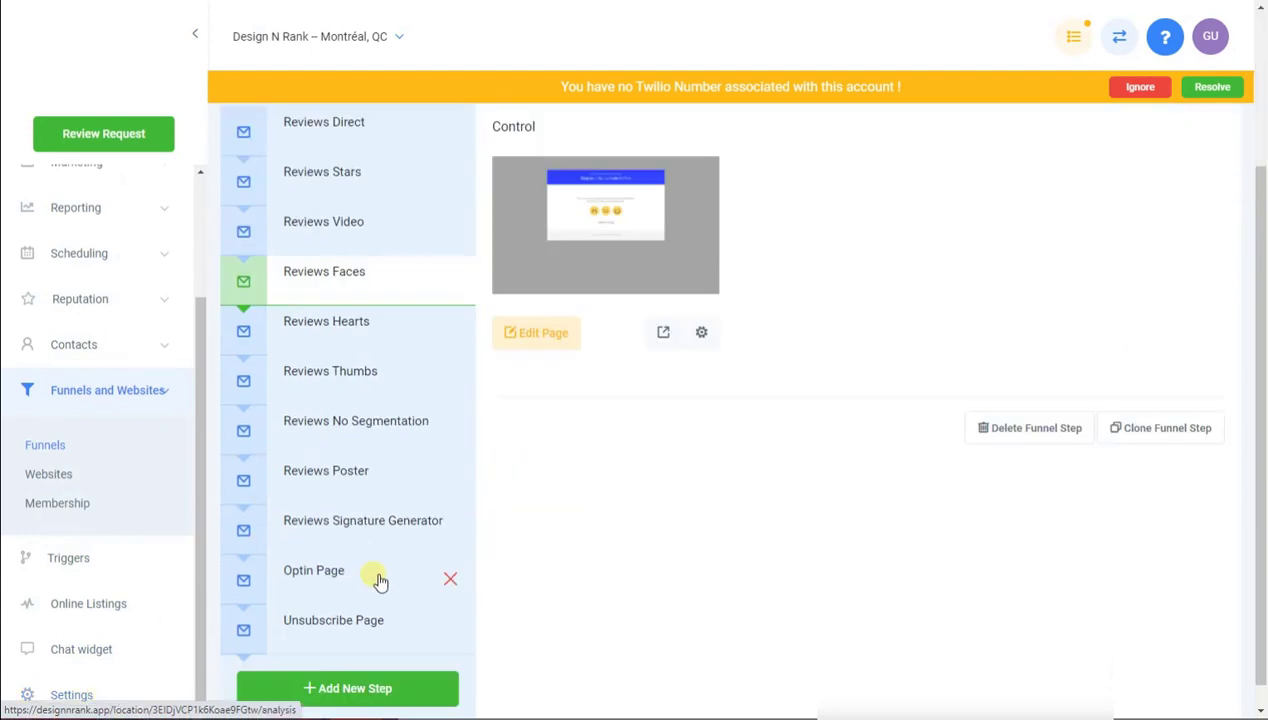
pyautogui.click(345, 603)
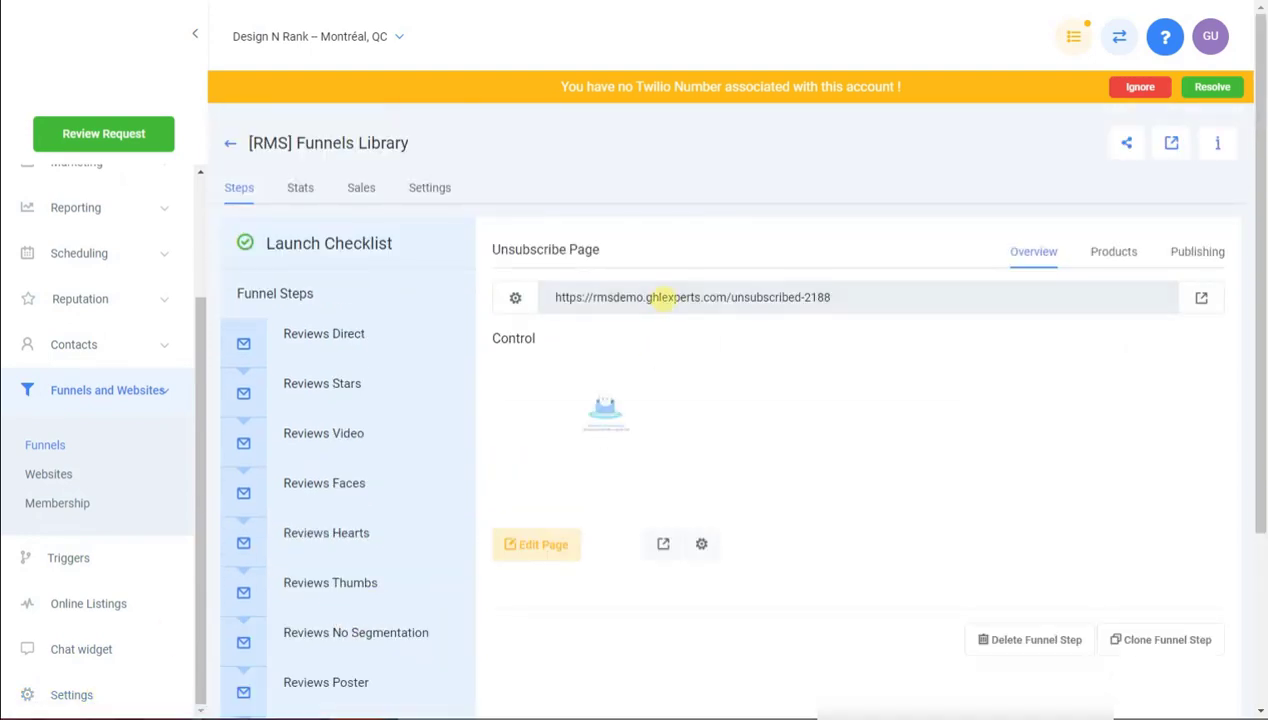
pyautogui.tripleClick(659, 296)
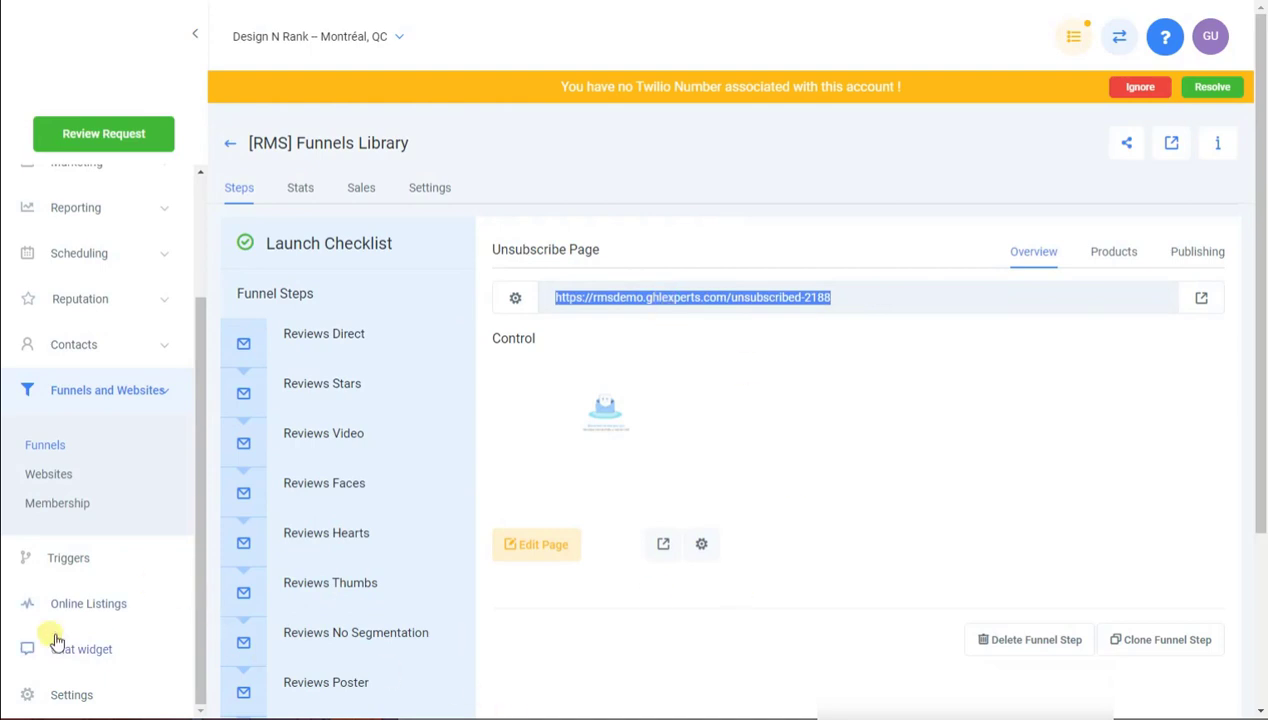
pyautogui.click(25, 690)
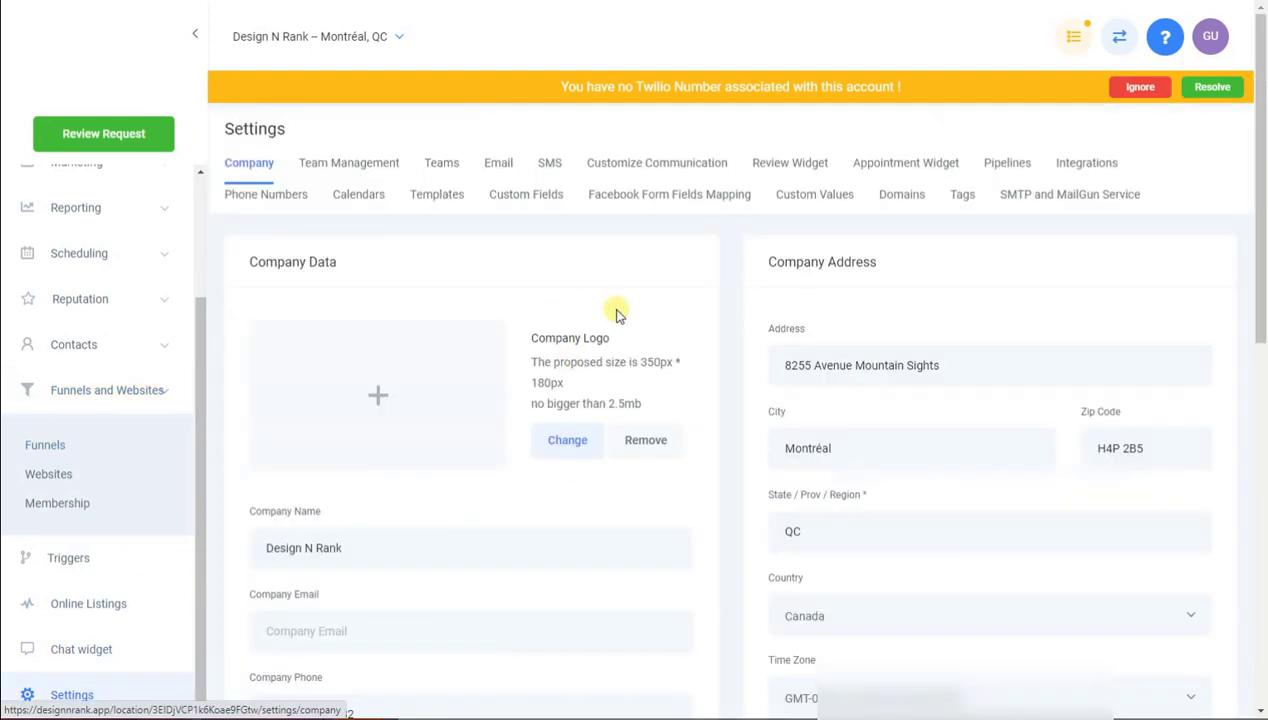
# Show the Custom Values table with its rms_ funnel URL keys
pyautogui.click(799, 199)
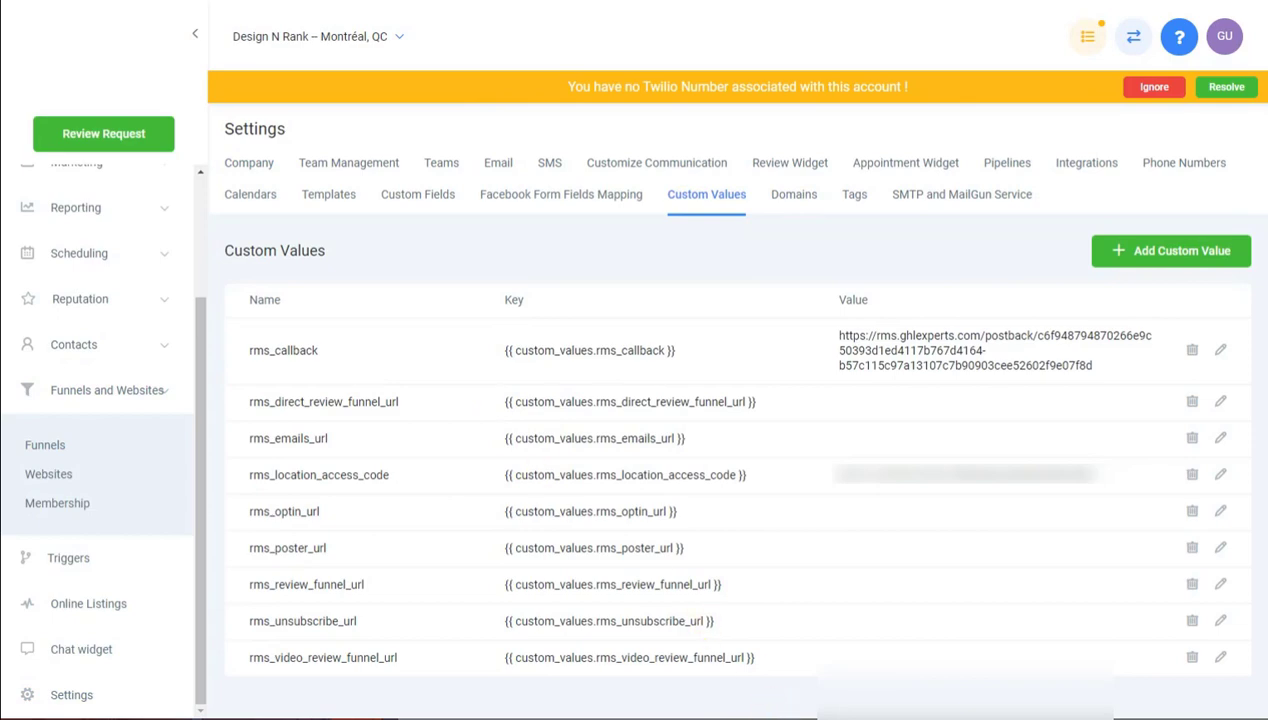
pyautogui.press('super')
pyautogui.press('super')
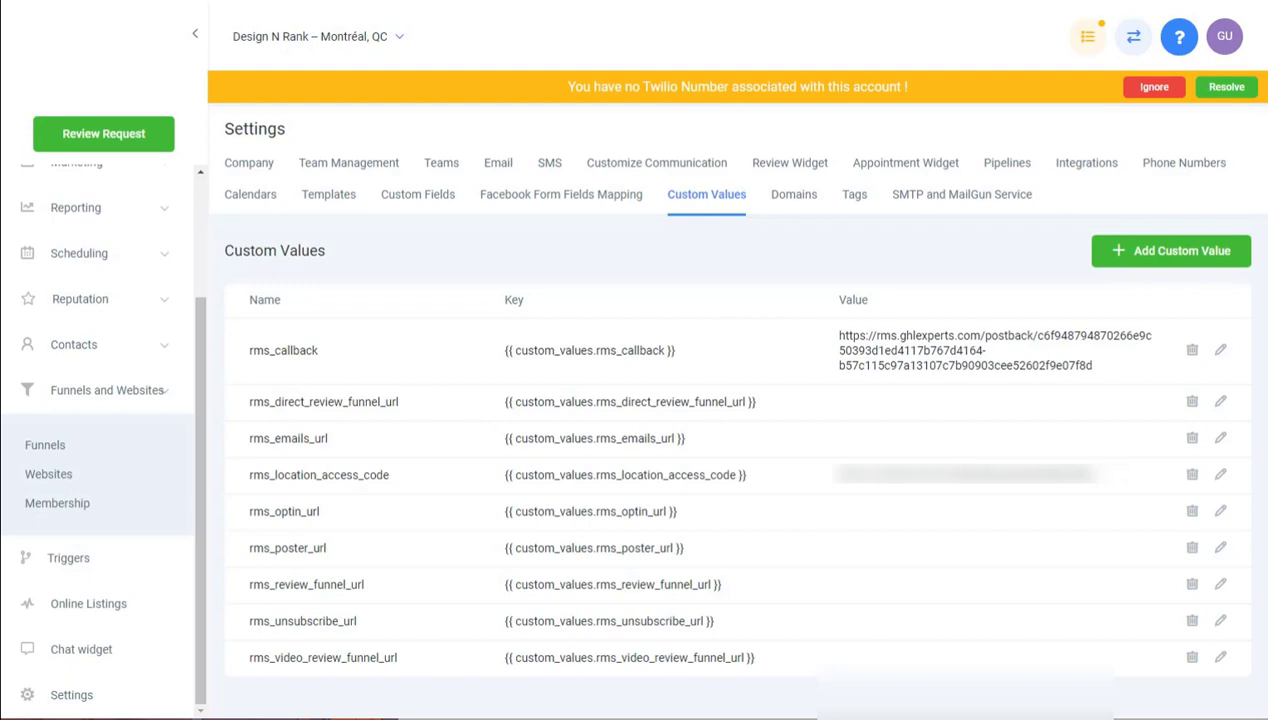
# Open the [RMS] Funnels Library funnel and copy the Reviews Direct and Reviews Stars URLs
pyautogui.click(70, 447)
pyautogui.click(338, 277)
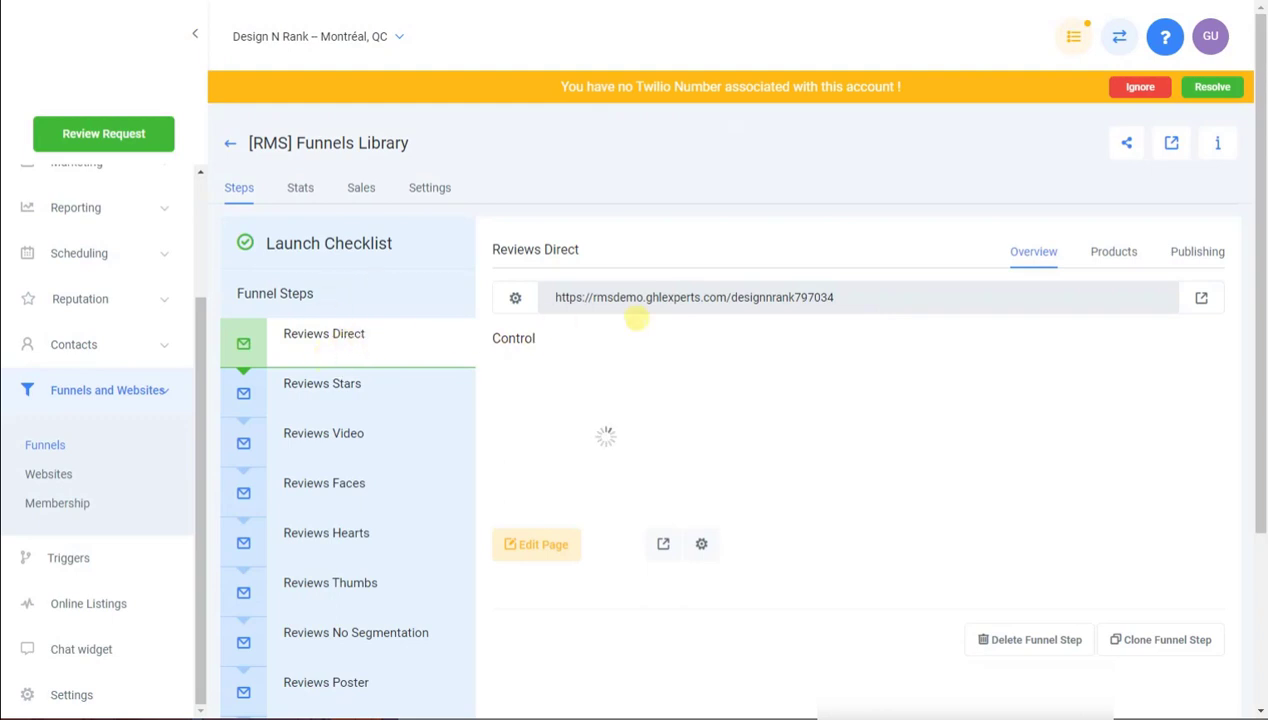
pyautogui.moveTo(836, 297); pyautogui.dragTo(555, 297)
pyautogui.hotkey('alt', 'Tab')
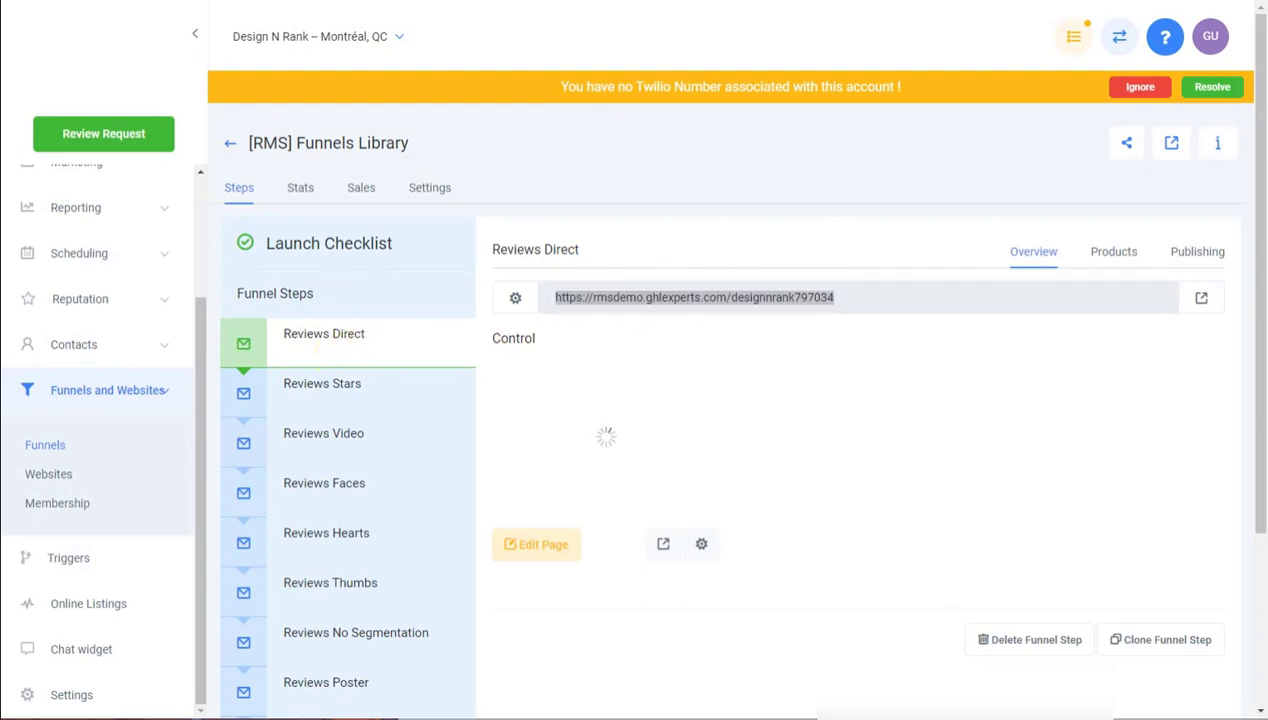
pyautogui.click(335, 390)
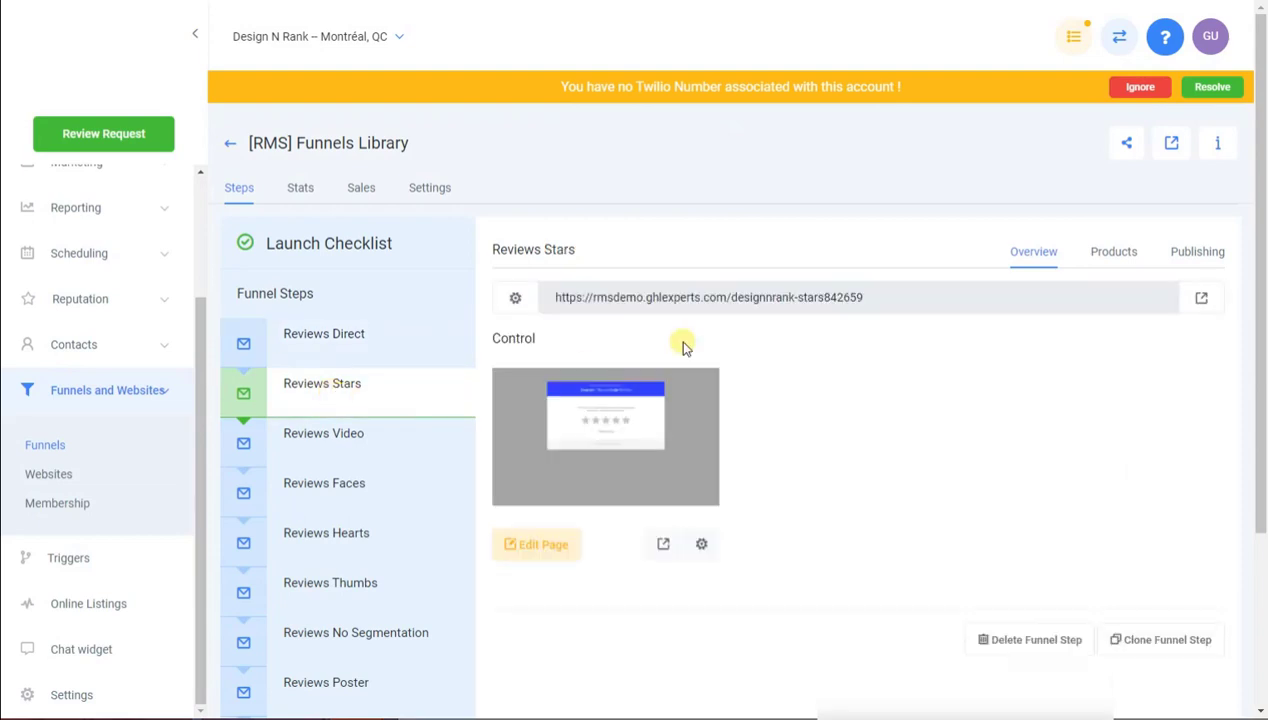
pyautogui.doubleClick(675, 297)
pyautogui.tripleClick(675, 297)
pyautogui.hotkey('alt', 'Tab')
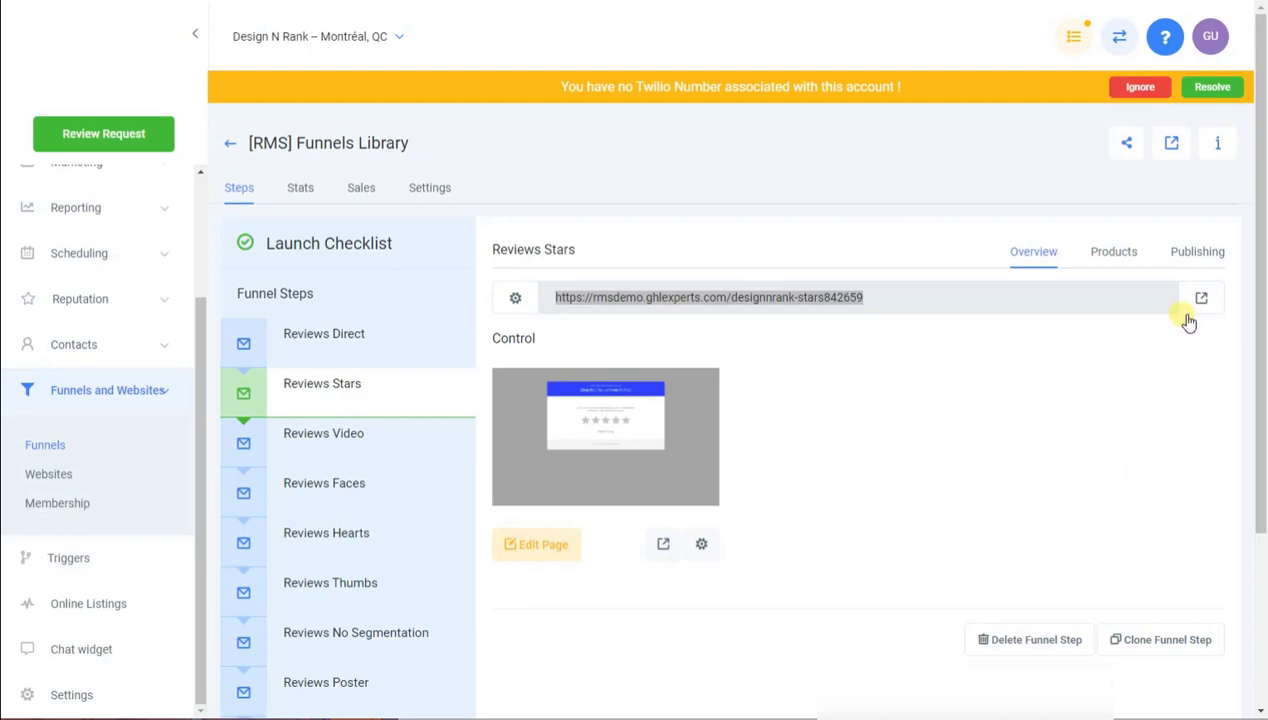
# Copy the Reviews Video URL and select the Reviews Poster and Optin Page URLs
pyautogui.click(345, 439)
pyautogui.tripleClick(753, 297)
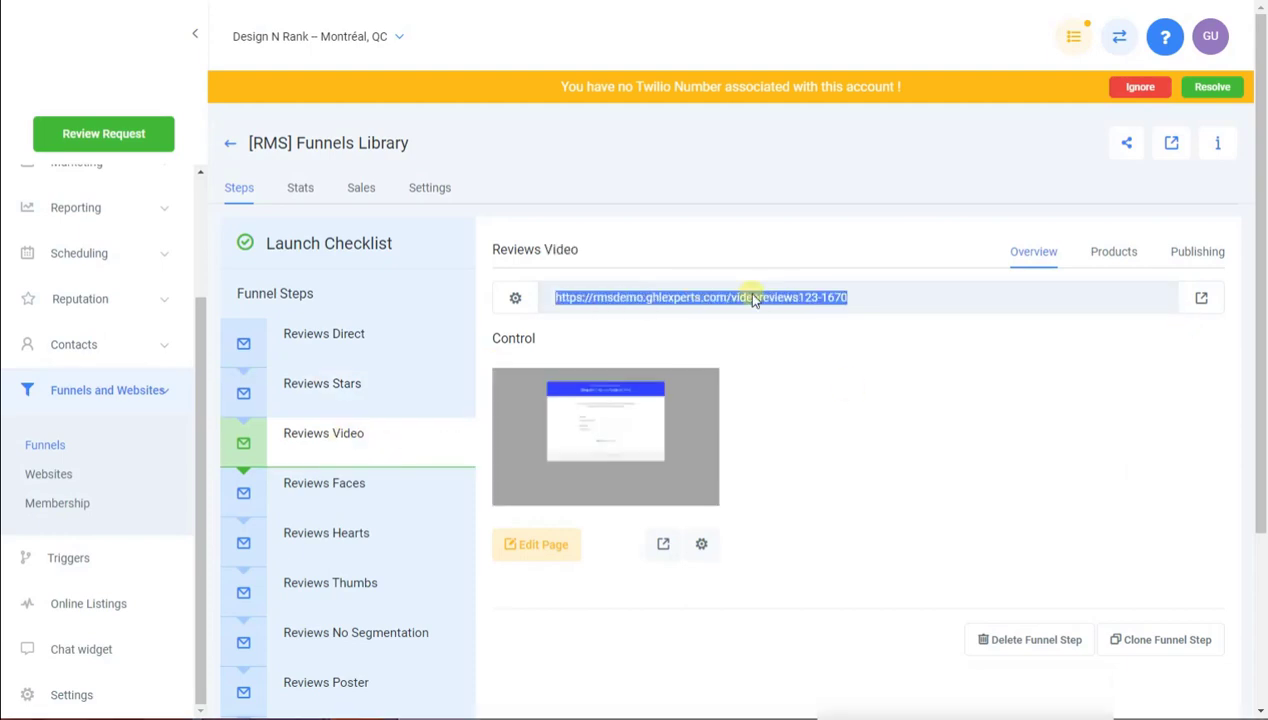
pyautogui.hotkey('alt', 'Tab')
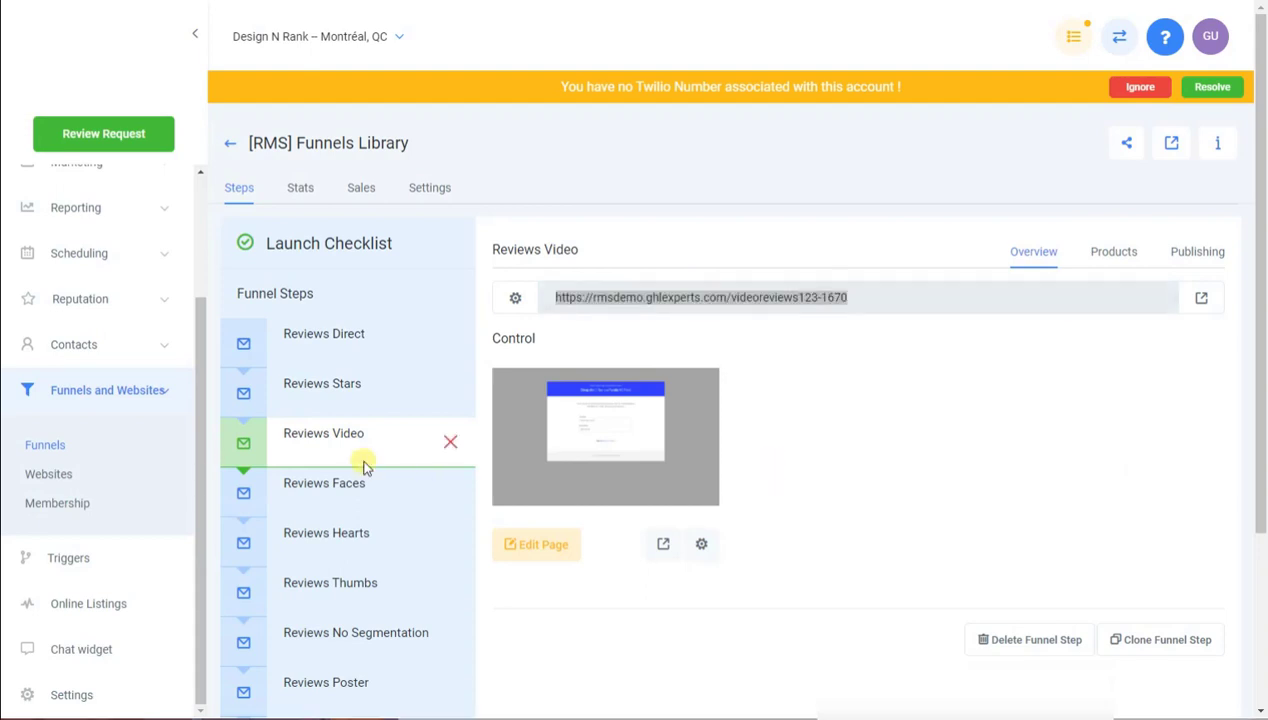
pyautogui.scroll(-2, 334, 487)
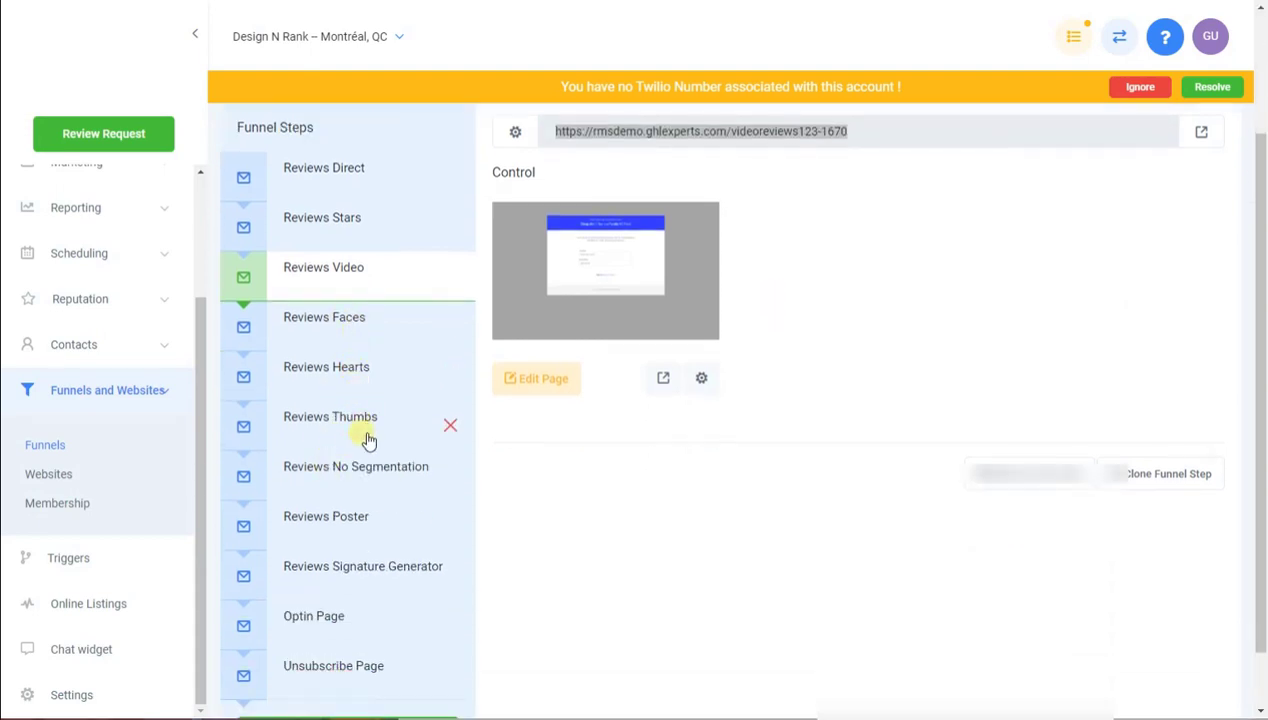
pyautogui.scroll(-1, 366, 440)
pyautogui.click(347, 479)
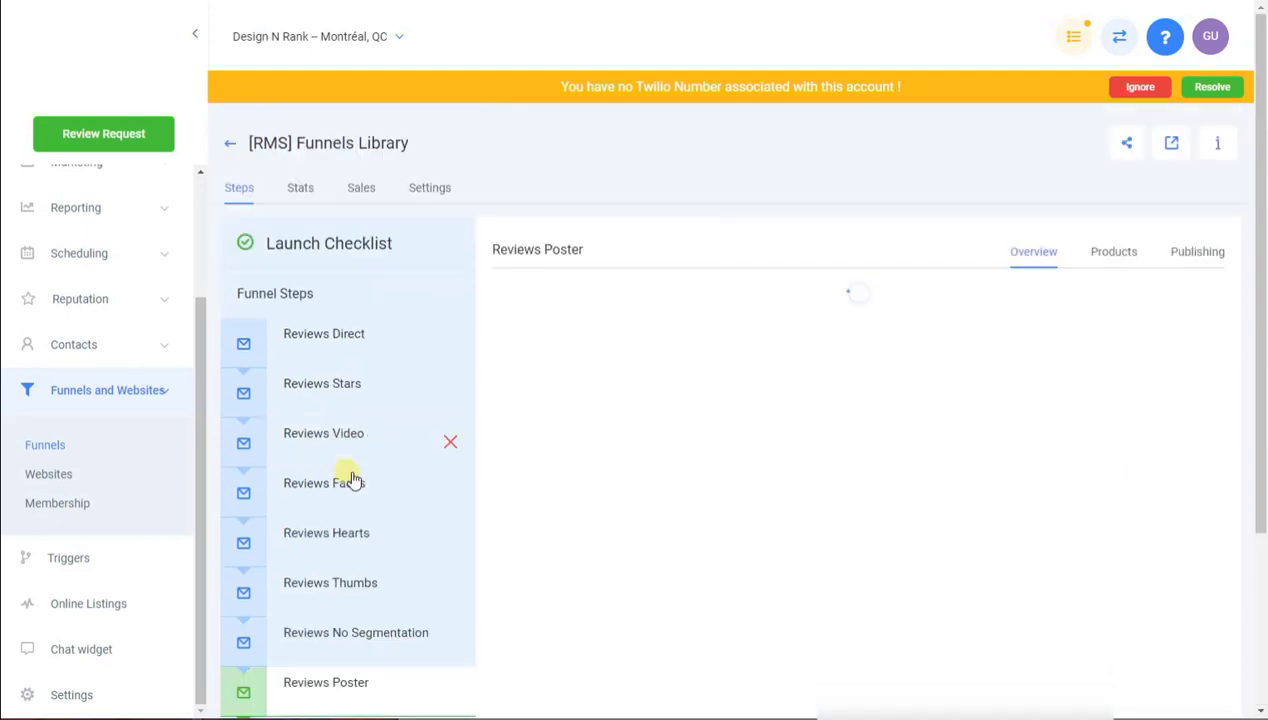
pyautogui.tripleClick(630, 288)
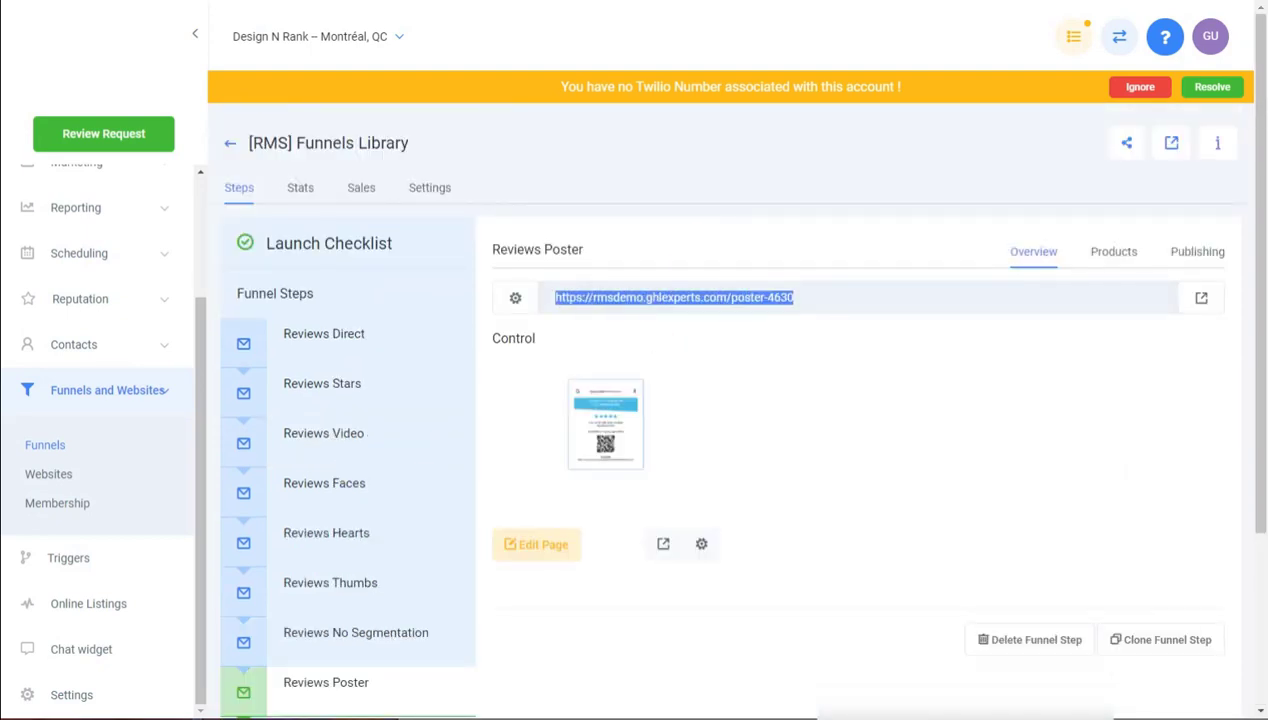
pyautogui.scroll(-3, 368, 623)
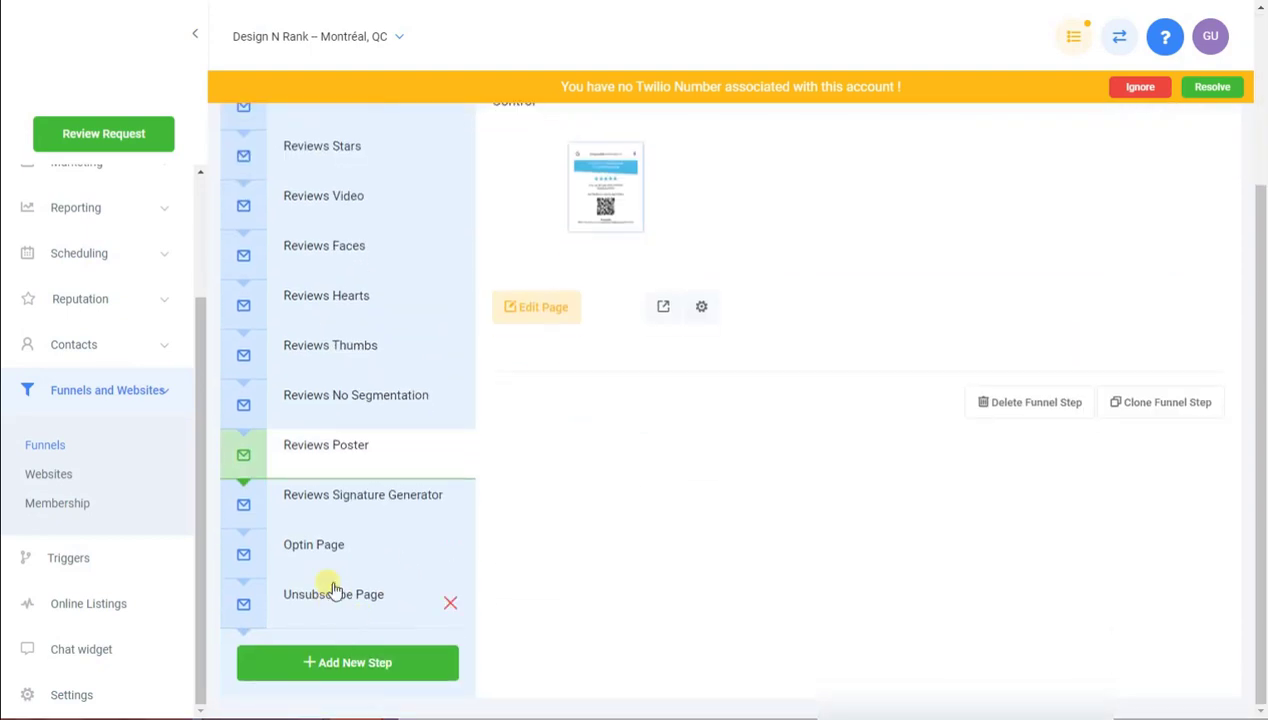
pyautogui.click(337, 552)
pyautogui.tripleClick(610, 297)
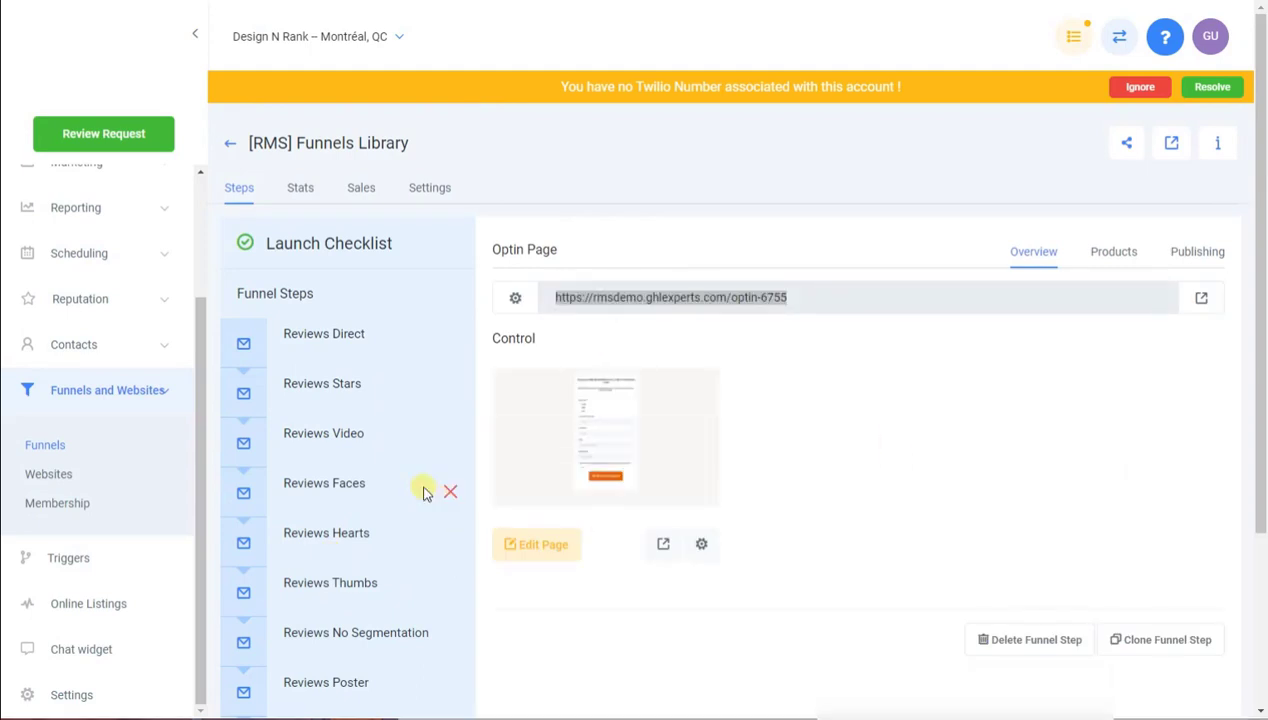
# Select the Reviews Signature Generator and Unsubscribe Page URLs, then open sub-account settings
pyautogui.scroll(-3, 311, 570)
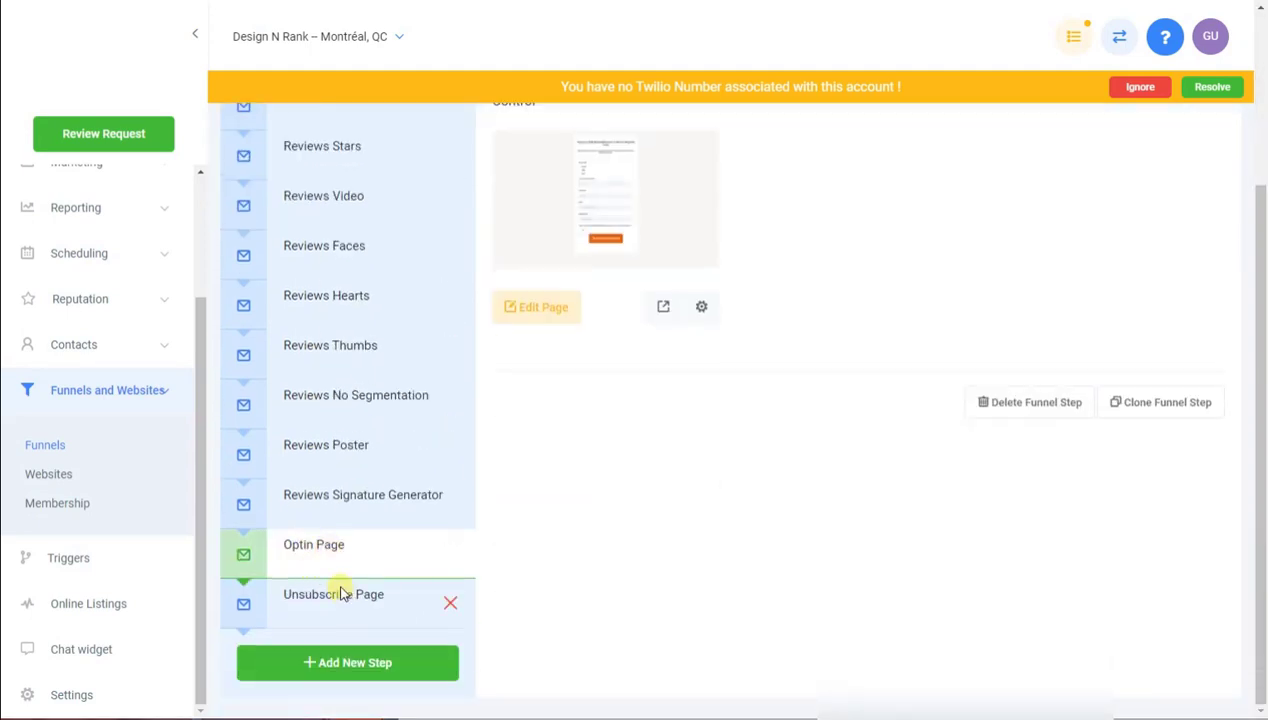
pyautogui.click(362, 500)
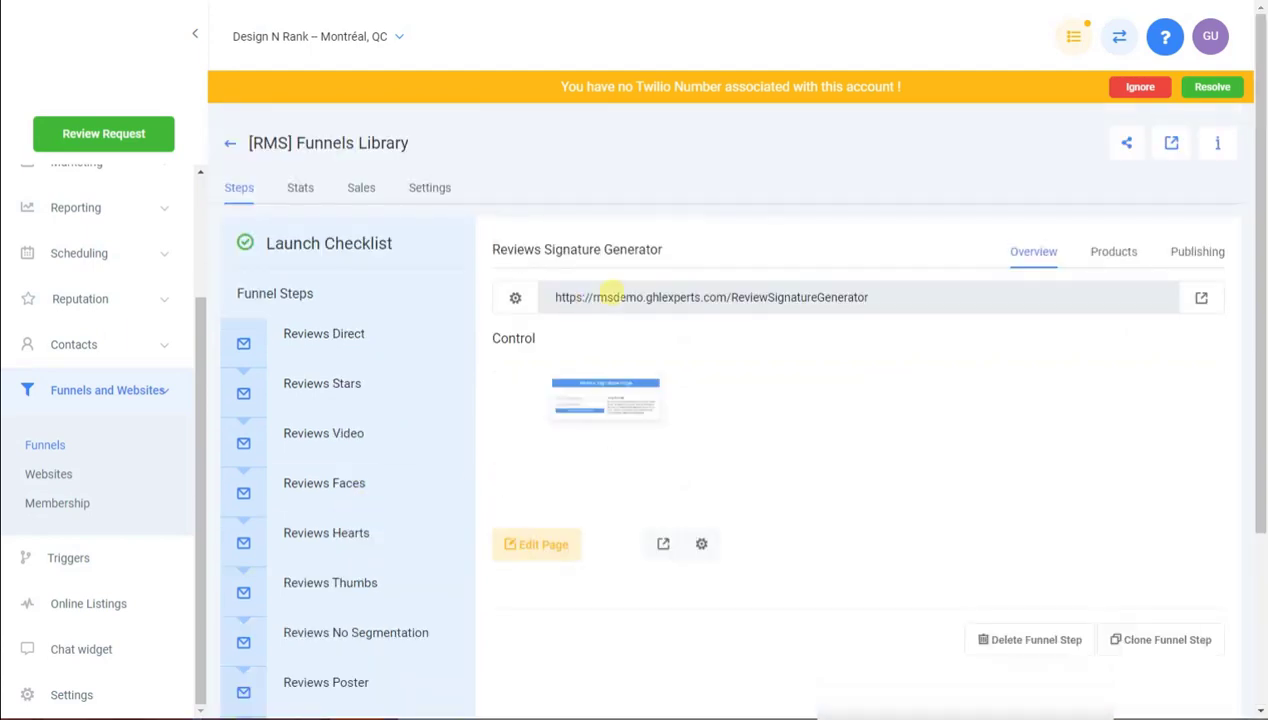
pyautogui.tripleClick(630, 298)
pyautogui.hotkey('ctrl', 'c')
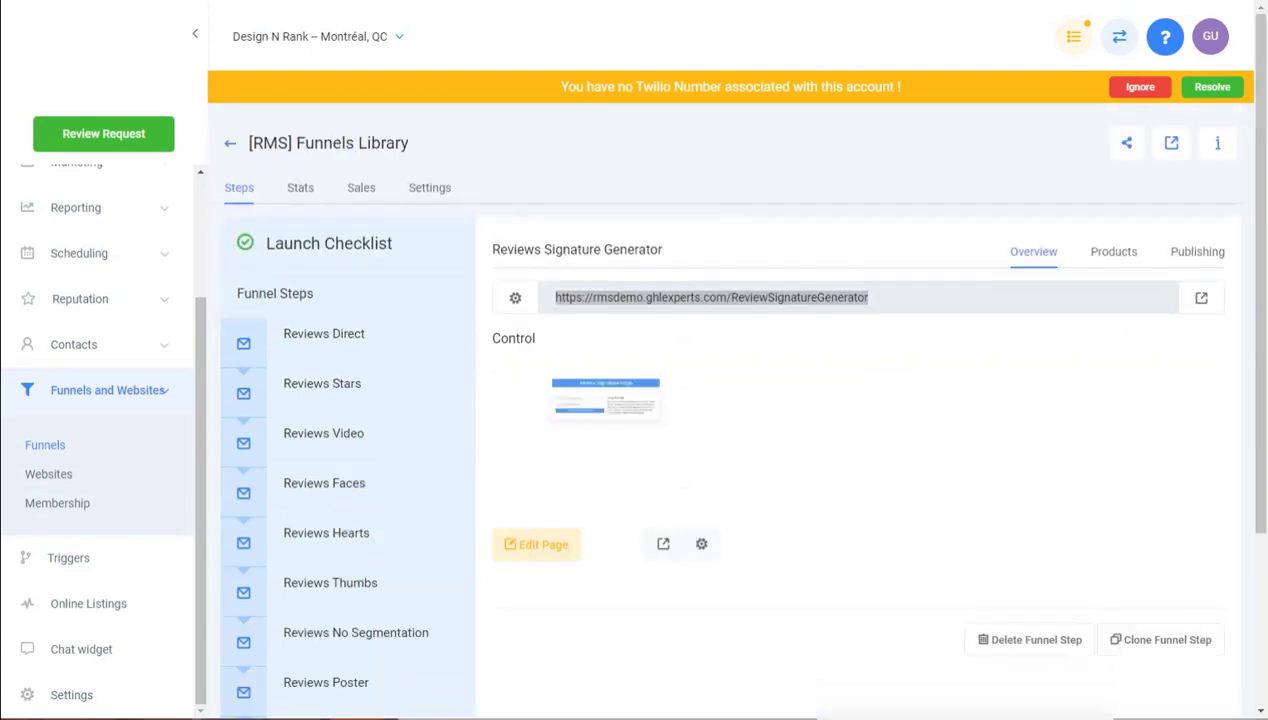
pyautogui.scroll(-3, 335, 610)
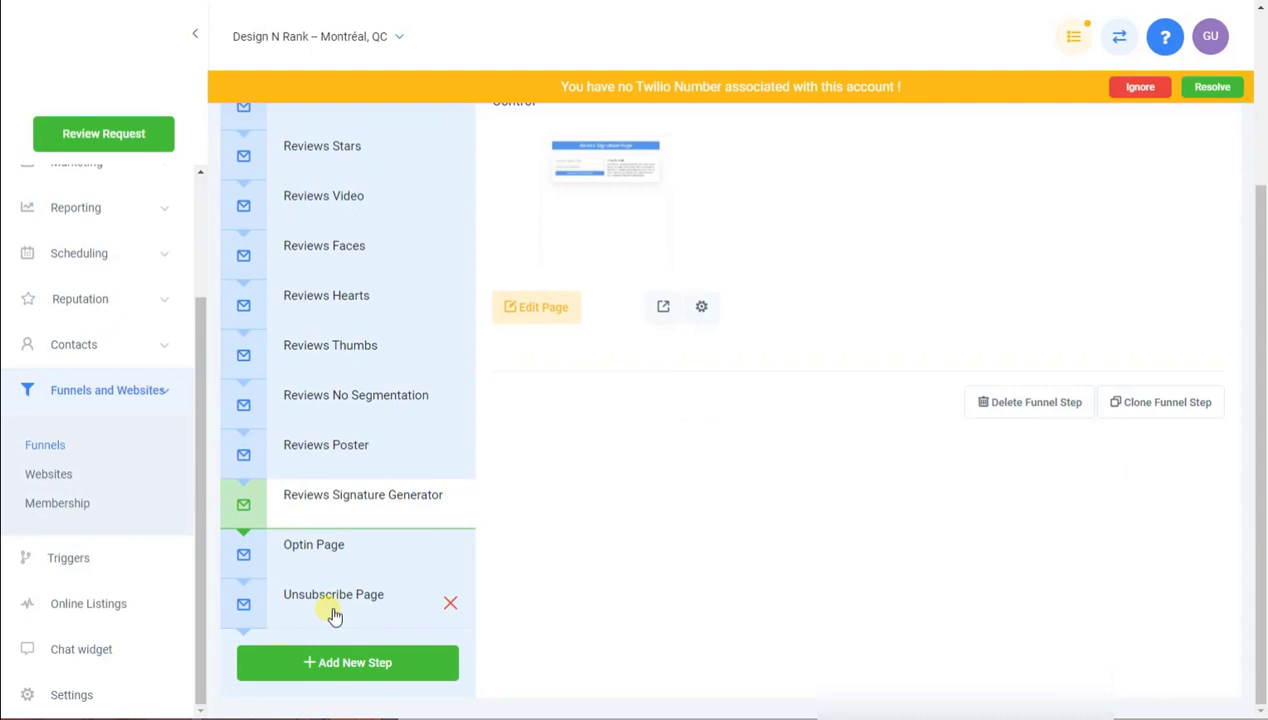
pyautogui.click(335, 600)
pyautogui.tripleClick(660, 297)
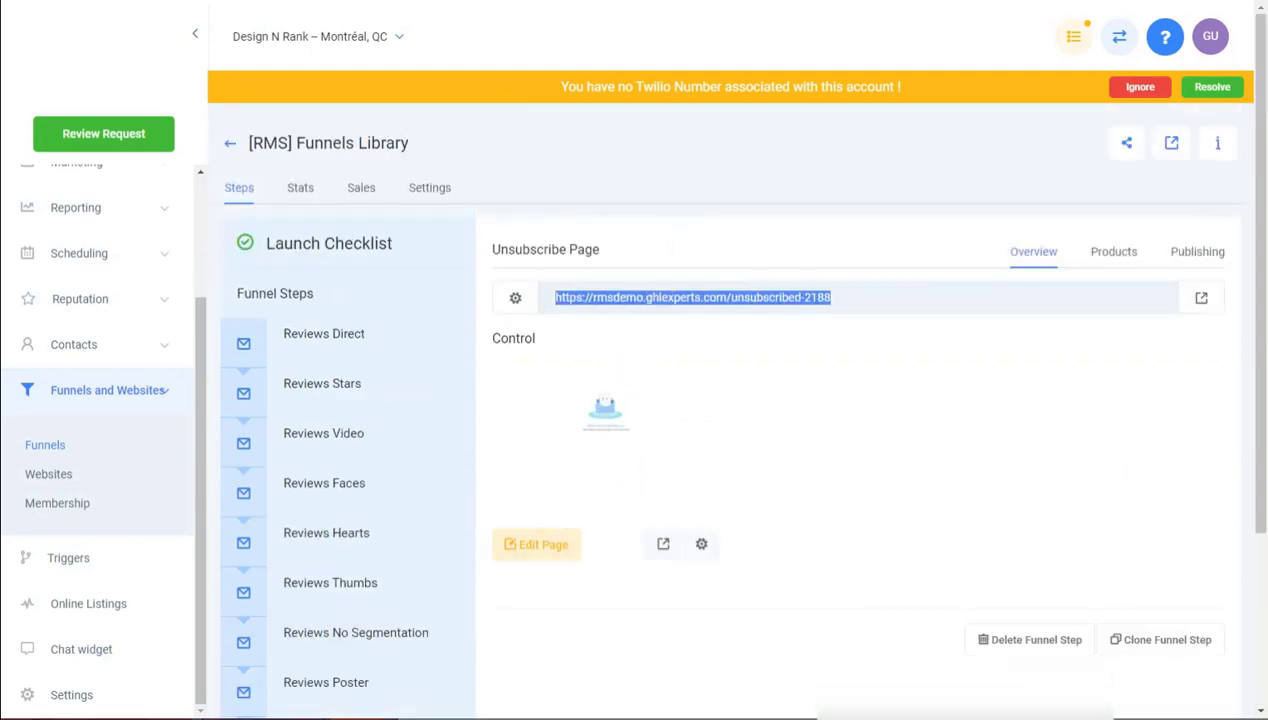
pyautogui.click(112, 697)
# Paste the rmsdemo.ghlexperts.com direct review funnel link into rms_direct_review_funnel_url and save it
pyautogui.click(813, 195)
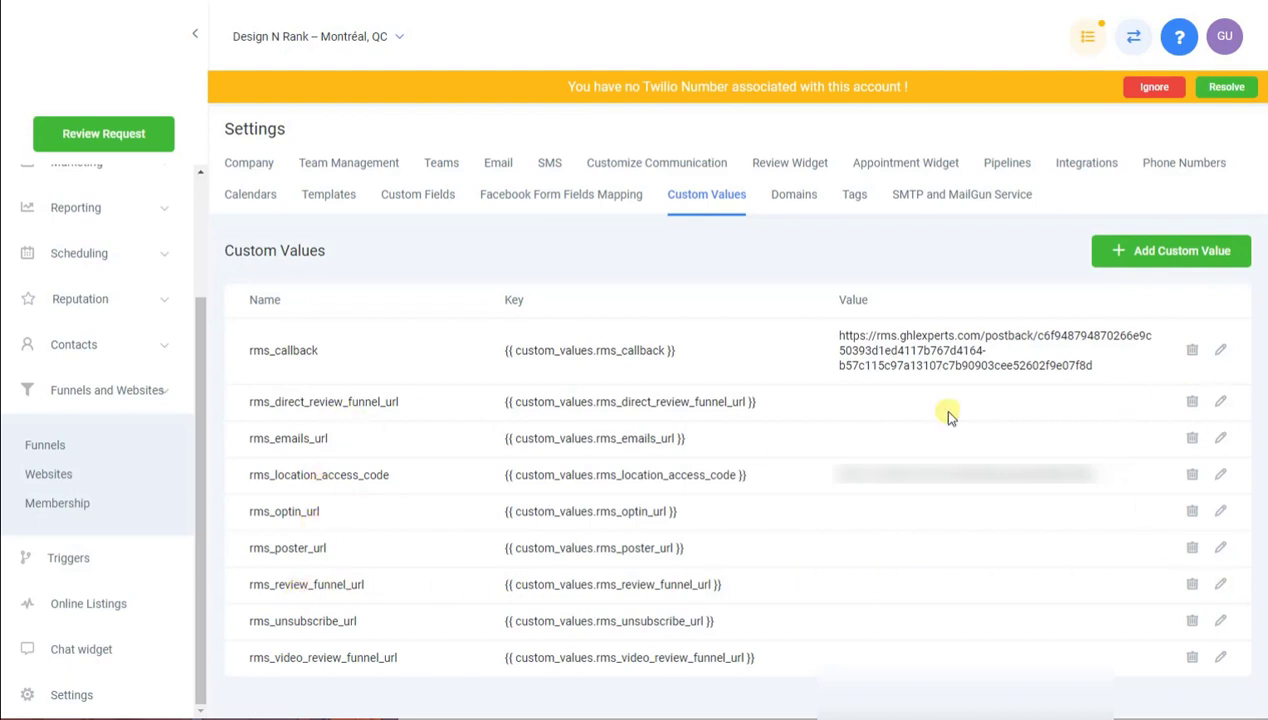
pyautogui.click(1224, 402)
pyautogui.rightClick(1224, 402)
pyautogui.press('Escape')
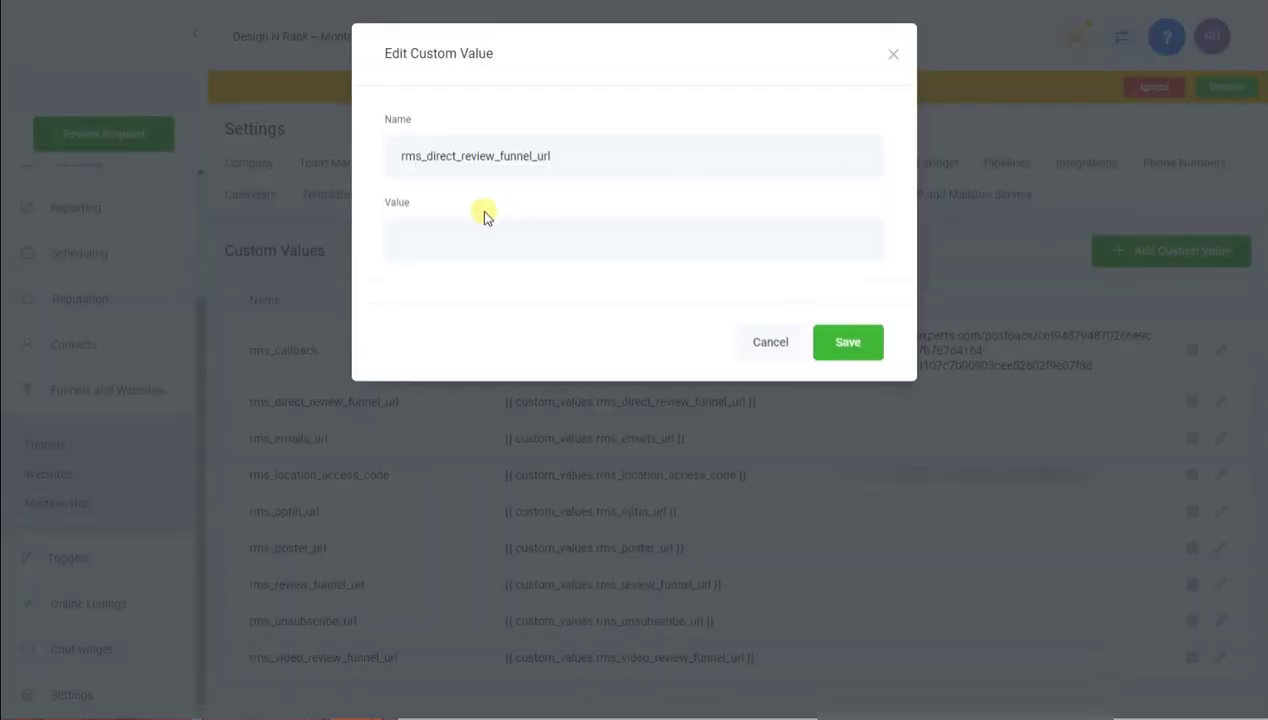
pyautogui.click(507, 238)
pyautogui.write('https://rmsdemo.ghlexperts.com/designnrank797034')
pyautogui.click(873, 345)
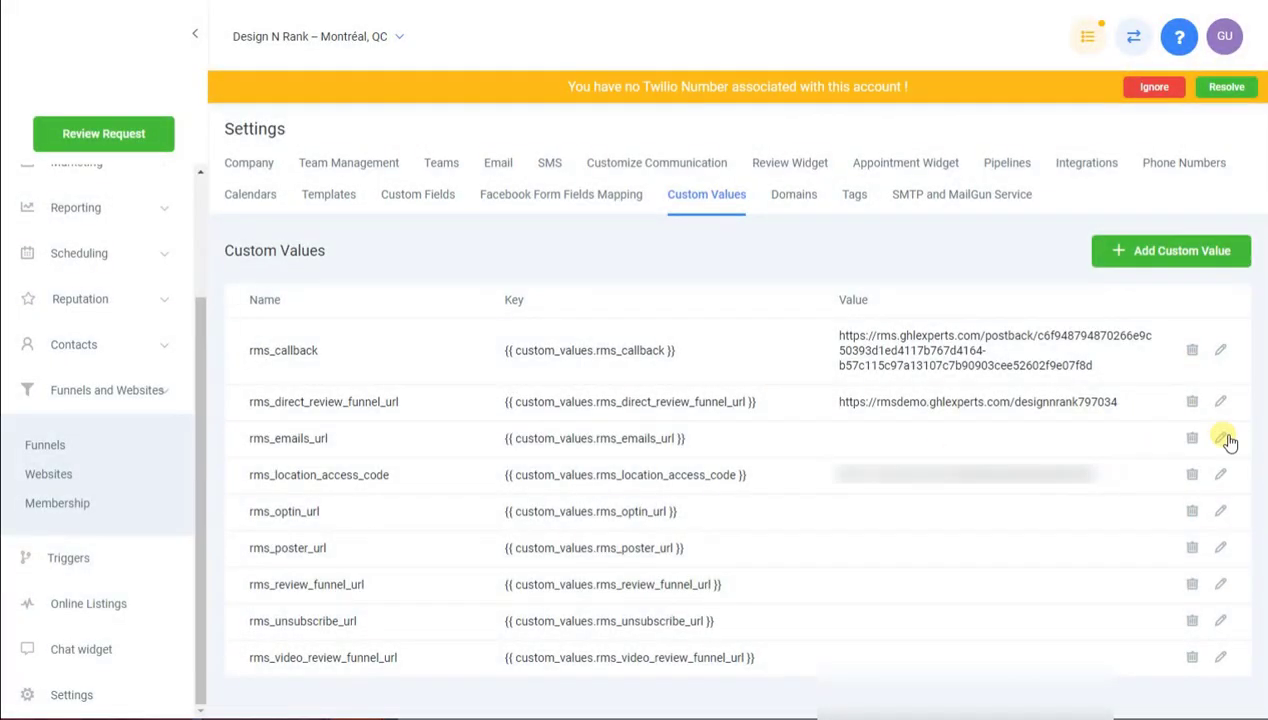
# Set rms_emails_url to the ReviewSignatureGenerator link on rmsdemo.ghlexperts.com
pyautogui.click(1224, 440)
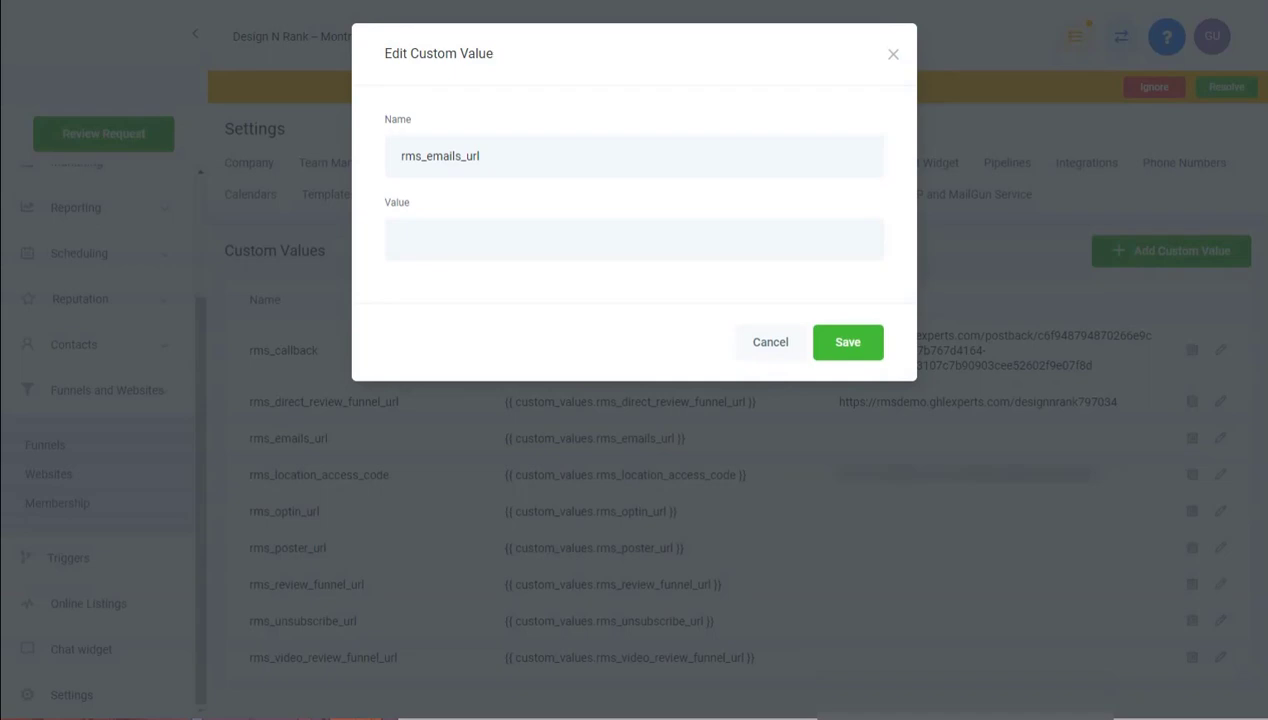
pyautogui.click(540, 255)
pyautogui.hotkey('ctrl', 'v')
pyautogui.click(860, 348)
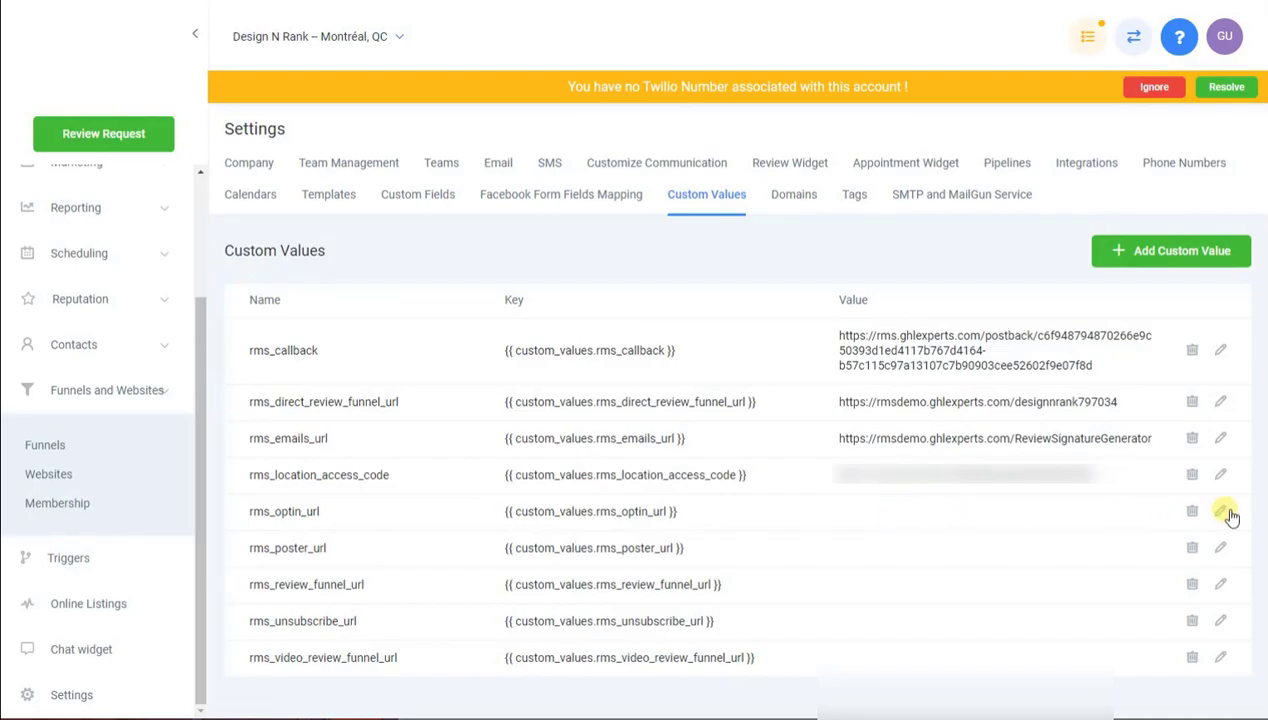
# Set rms_optin_url to the optin-6755 link on rmsdemo.ghlexperts.com
pyautogui.click(1222, 512)
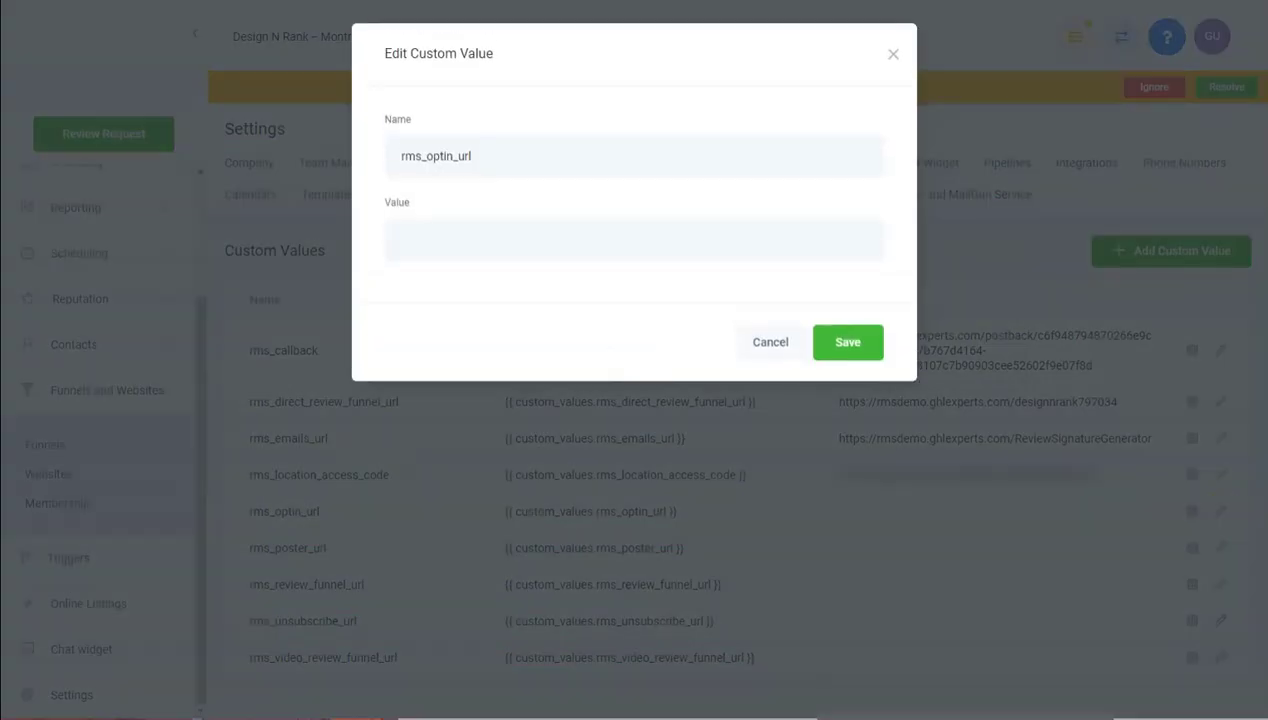
pyautogui.click(439, 232)
pyautogui.write('https://rmsdemo.ghlexperts.com/optin-6755')
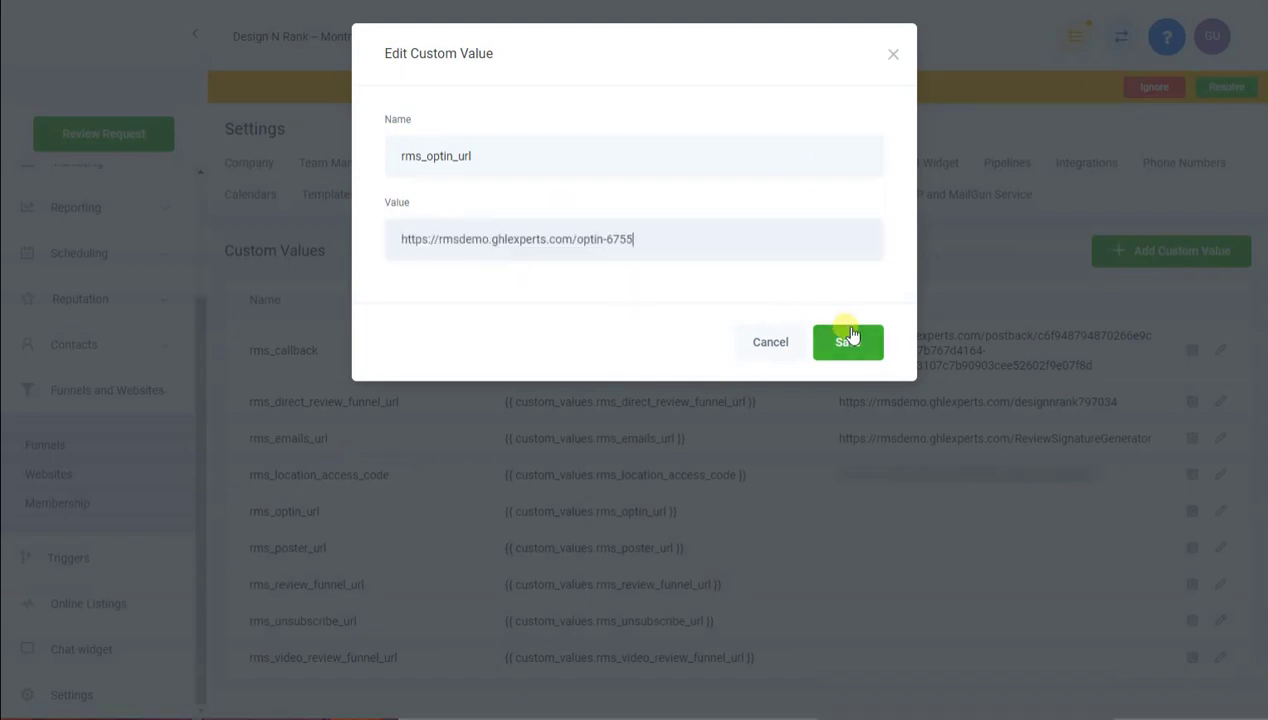
pyautogui.click(843, 337)
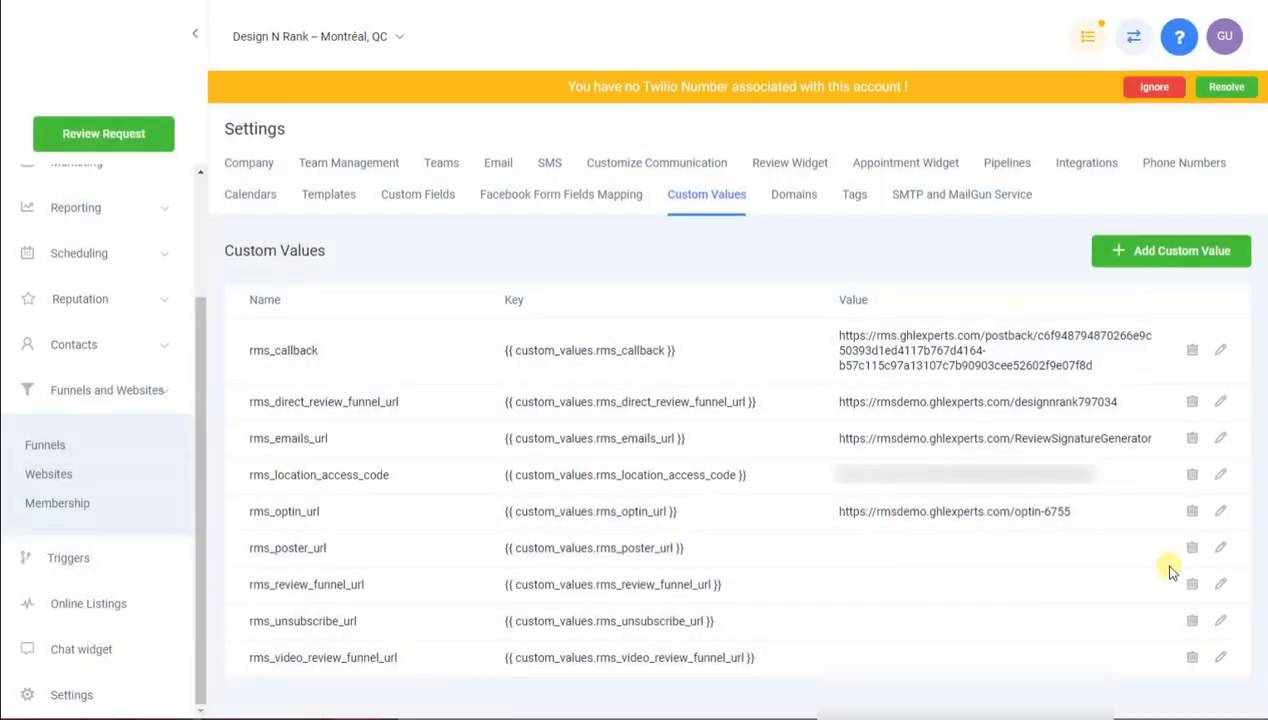
pyautogui.click(1221, 548)
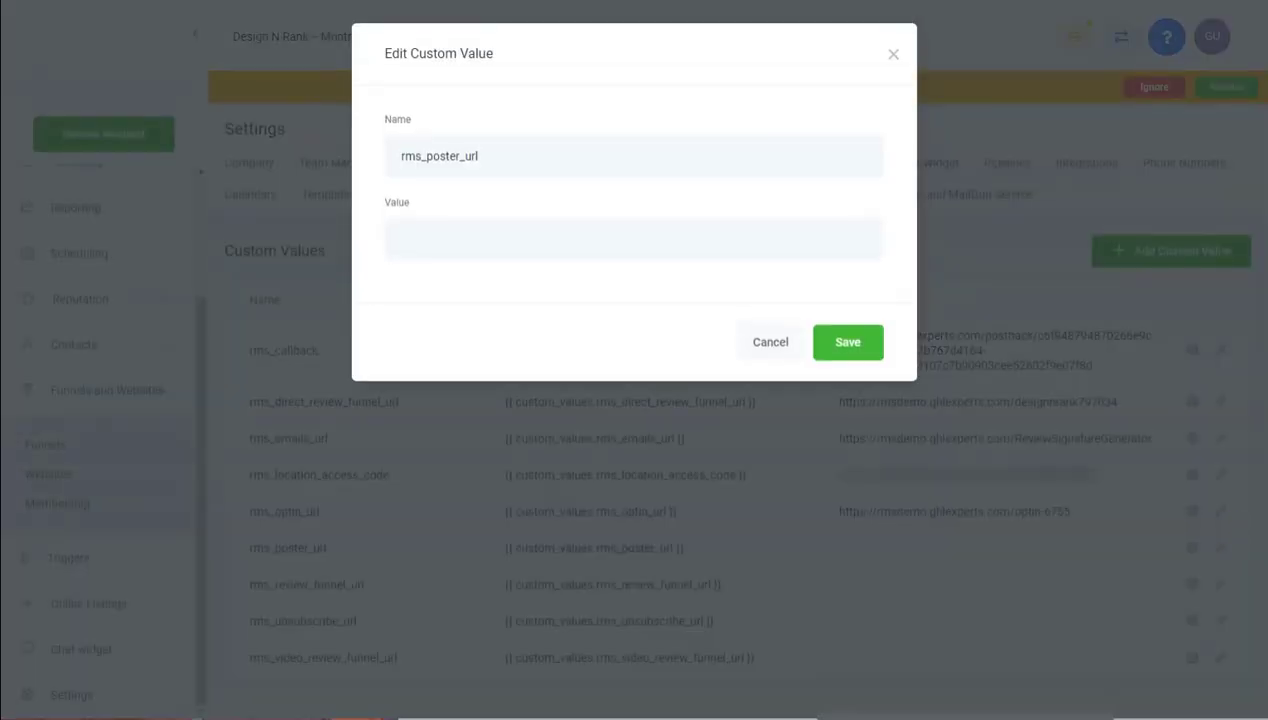
# Set rms_poster_url to the poster-4630 link and rms_review_funnel_url to the designnrank-stars842659 link
pyautogui.click(433, 246)
pyautogui.write('https://rmsdemo.ghlexperts.com/poster-4630')
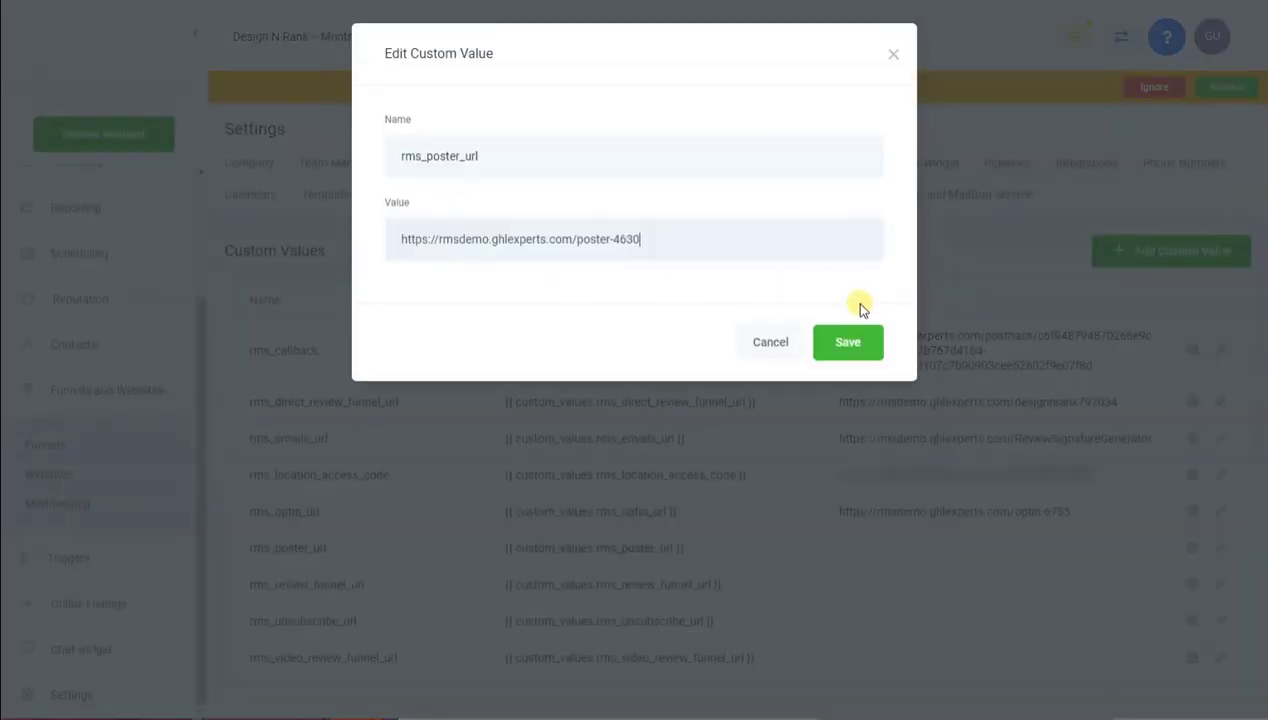
pyautogui.click(847, 342)
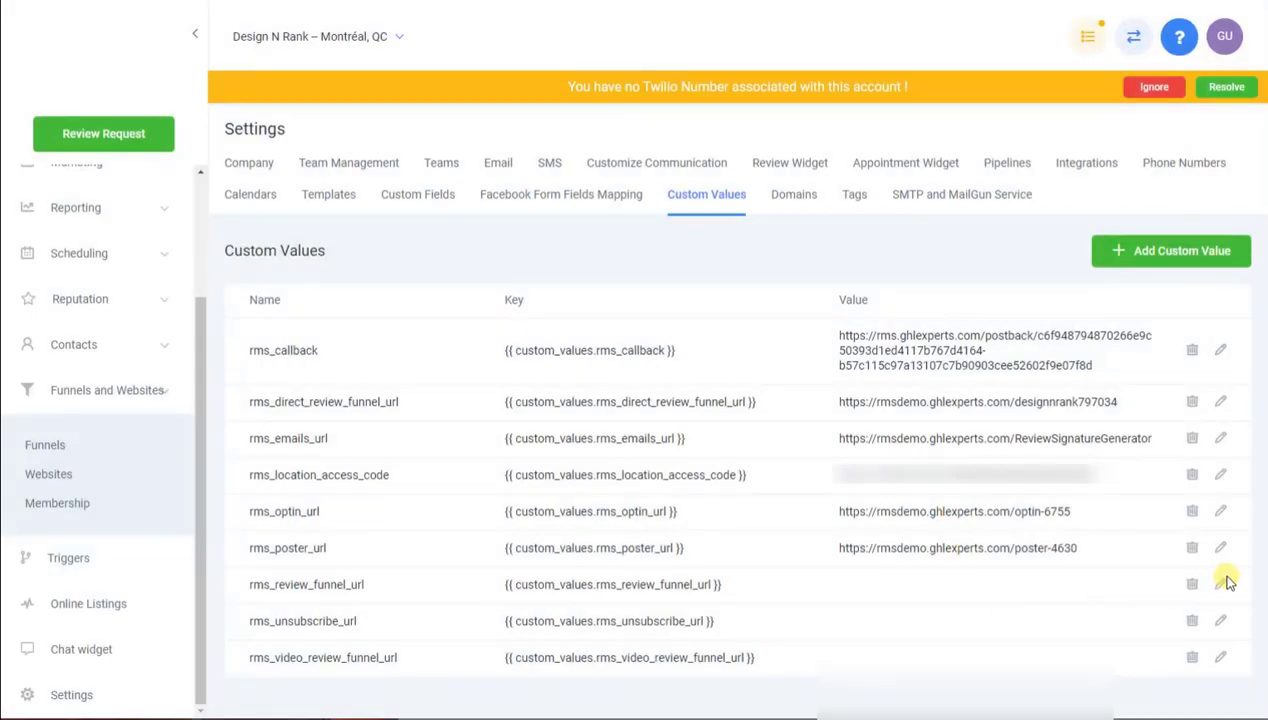
pyautogui.click(1221, 585)
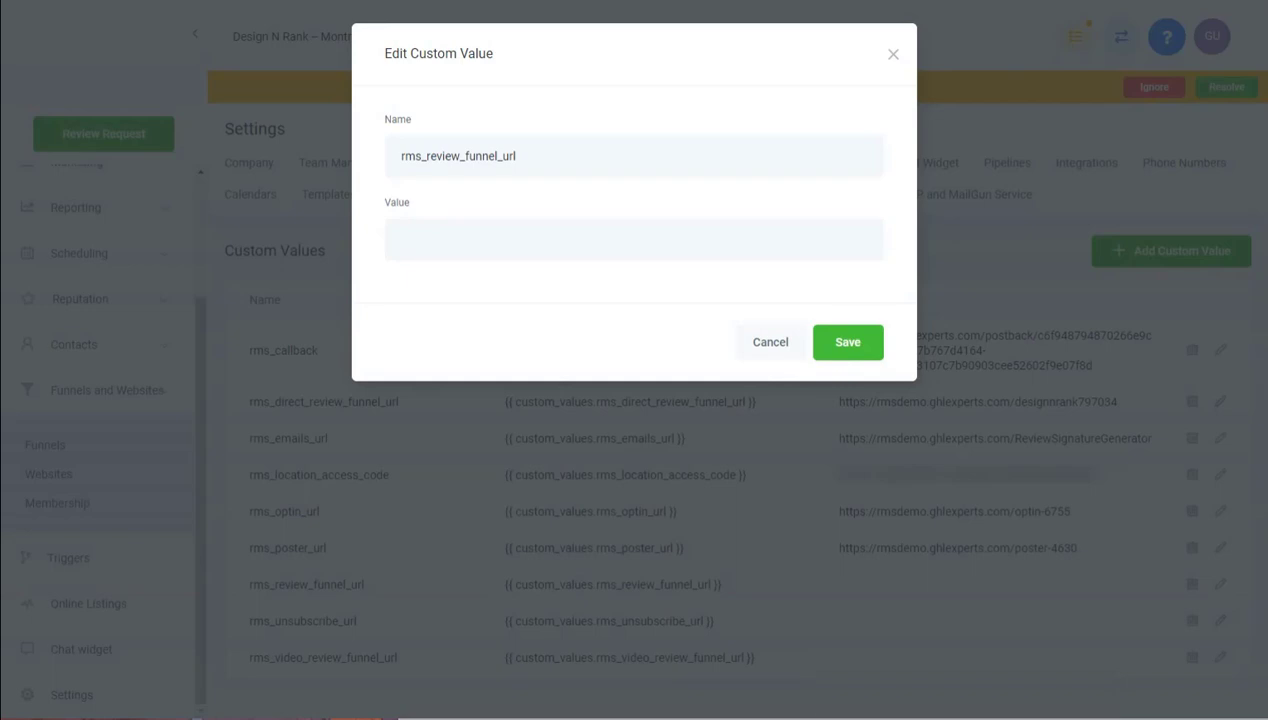
pyautogui.click(435, 232)
pyautogui.write('https://rmsdemo.ghlexperts.com/designnrank-stars842659')
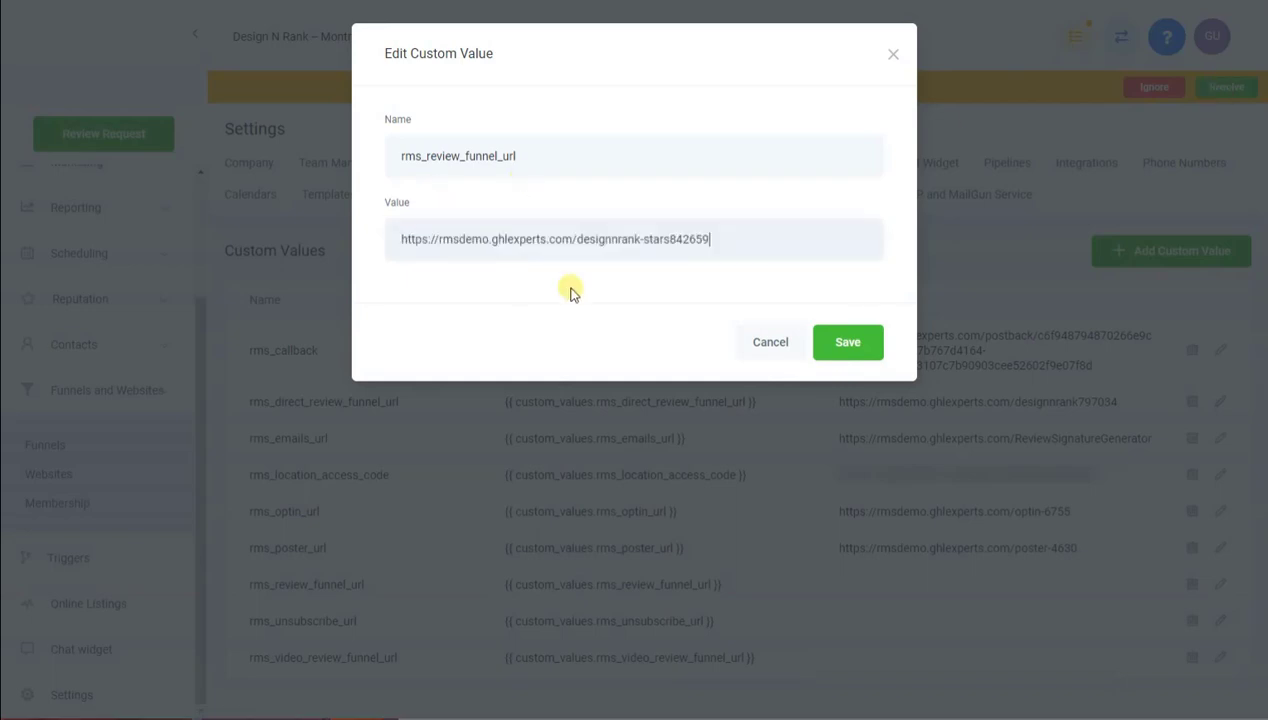
pyautogui.click(845, 342)
# Set rms_unsubscribe_url to unsubscribed-2188 and rms_video_review_funnel_url to videoreviews123-1670
pyautogui.click(1222, 621)
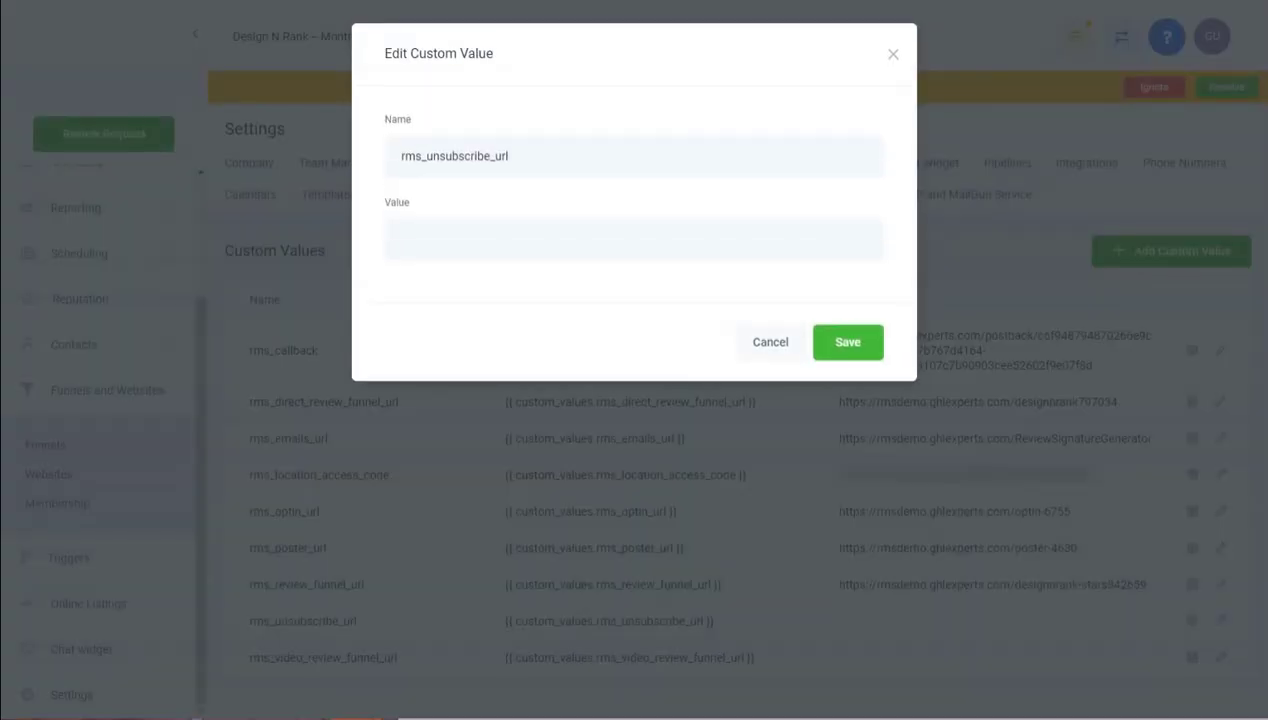
pyautogui.click(538, 243)
pyautogui.write('https://rmsdemo.ghlexperts.com/unsubscribed-2188')
pyautogui.click(848, 342)
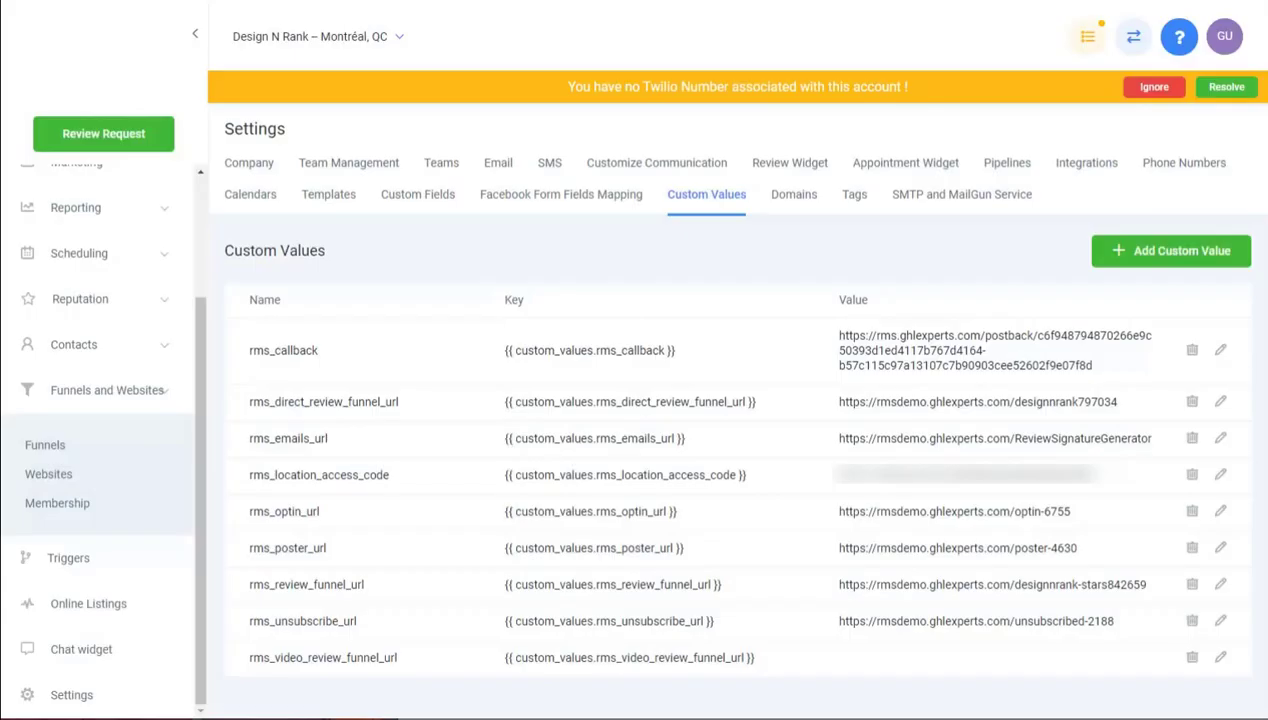
pyautogui.click(1221, 657)
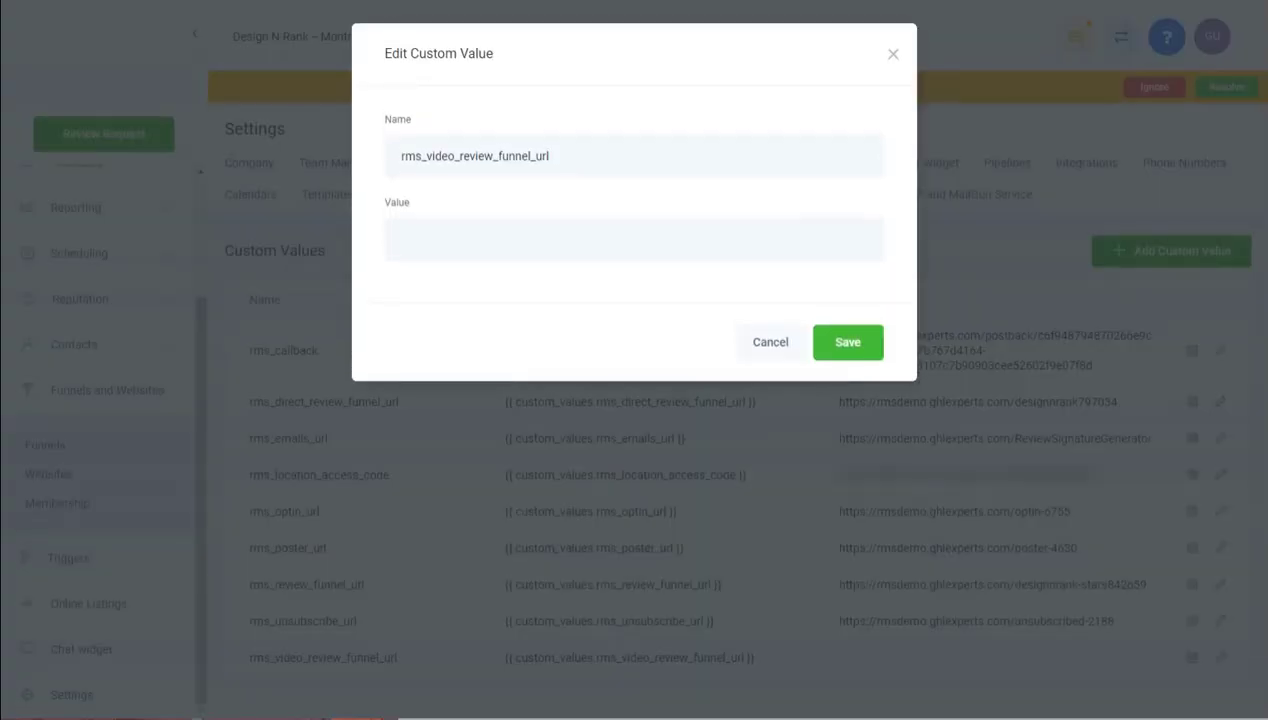
pyautogui.click(637, 250)
pyautogui.write('https://rmsdemo.ghlexperts.com/videoreviews123-1670')
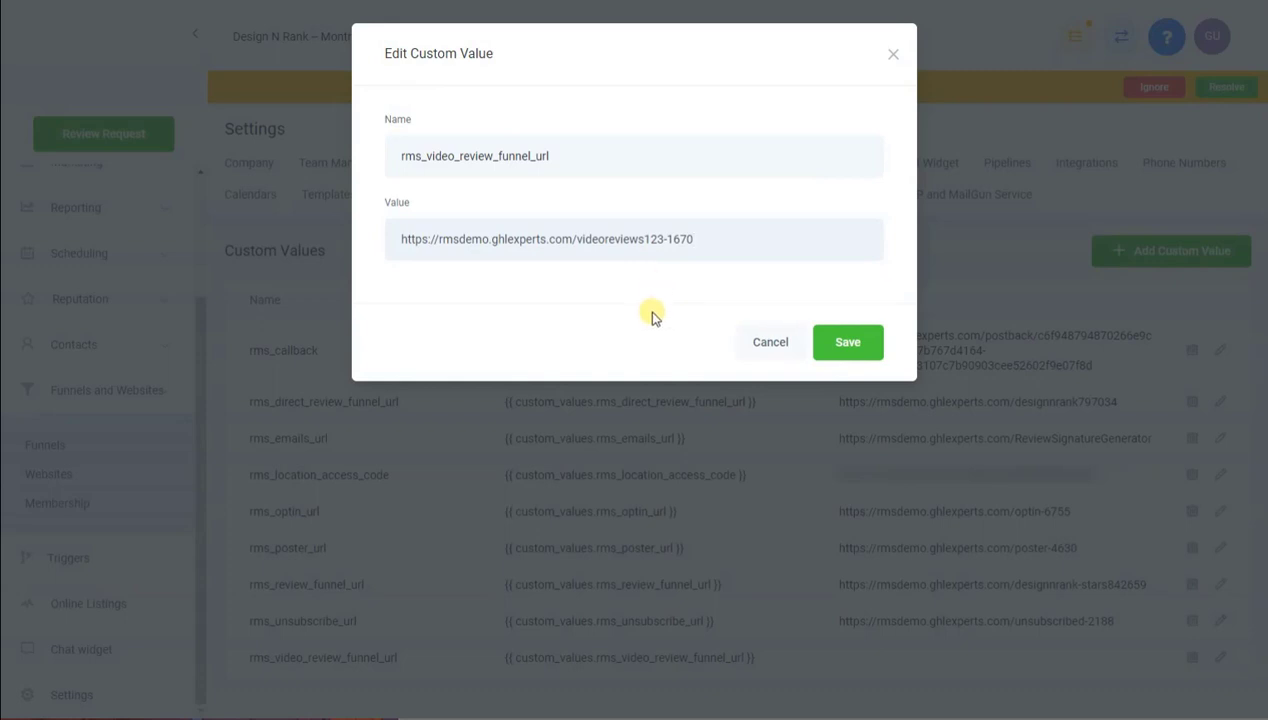
pyautogui.click(865, 345)
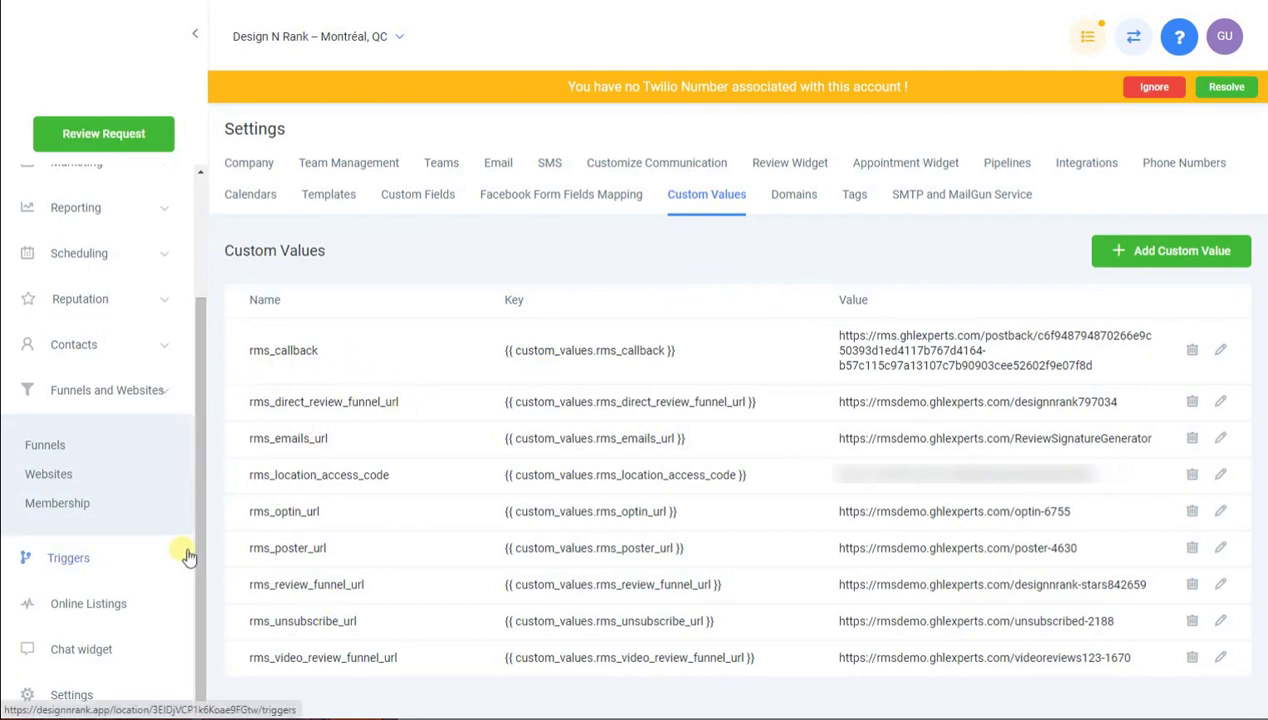
# Review the Review Management System folder of Marketing campaigns
pyautogui.scroll(2, 170, 483)
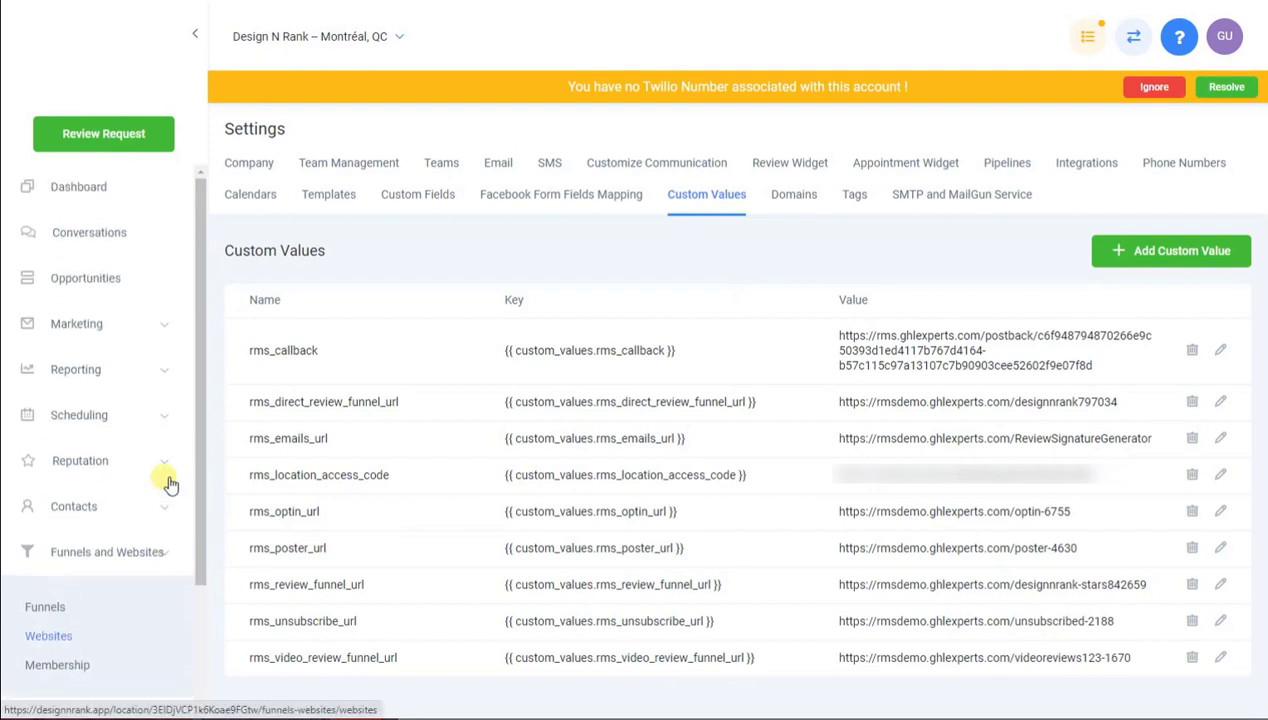
pyautogui.scroll(-1, 165, 478)
pyautogui.scroll(1, 140, 441)
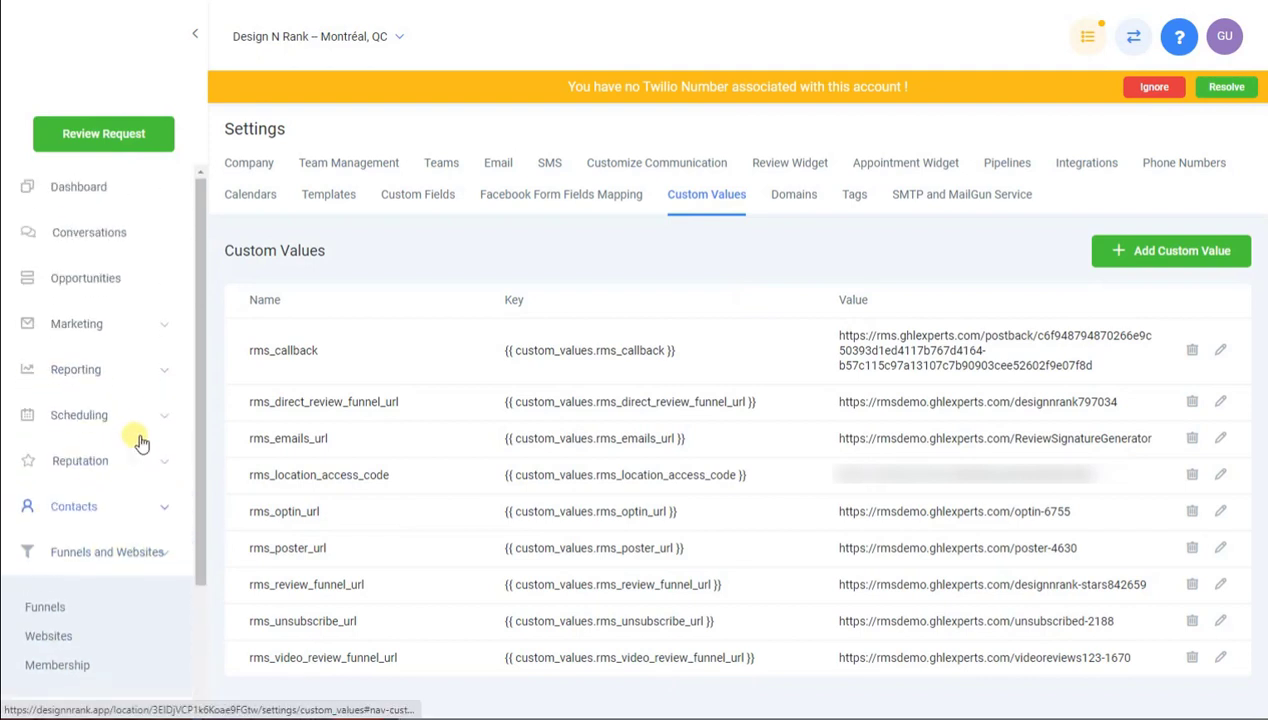
pyautogui.scroll(-2, 133, 575)
pyautogui.scroll(2, 130, 330)
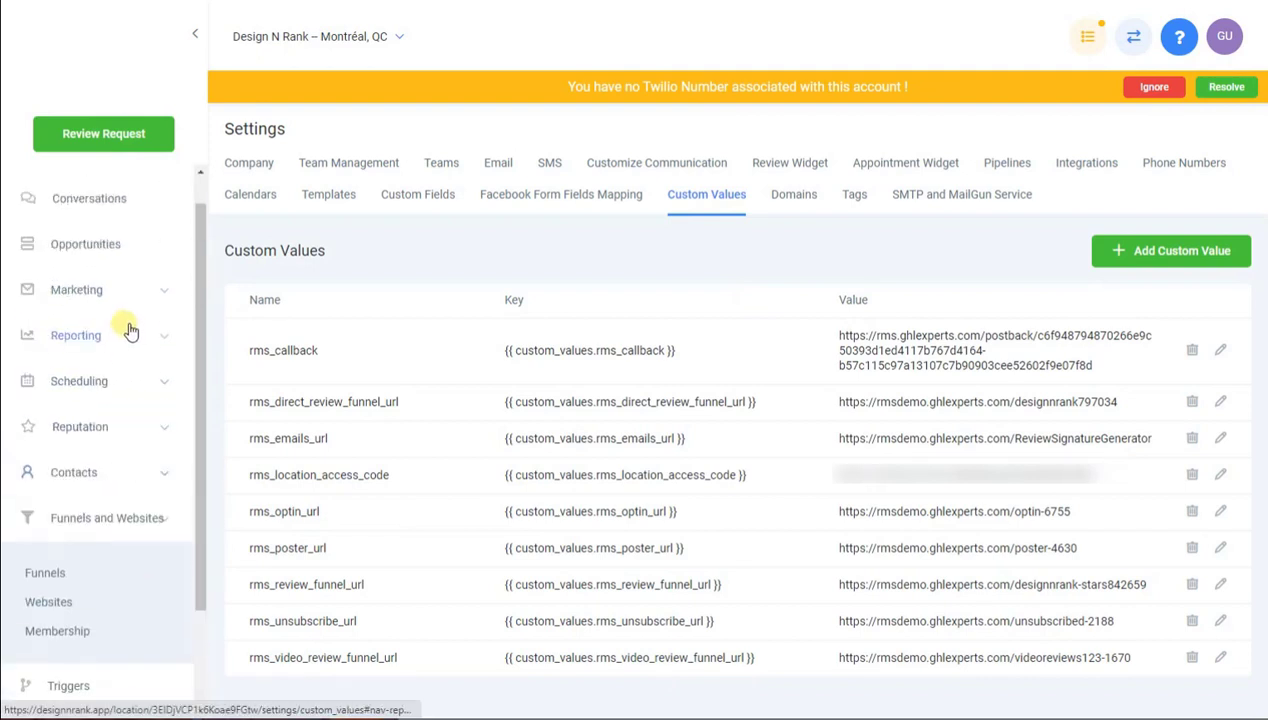
pyautogui.scroll(1, 130, 330)
pyautogui.click(90, 323)
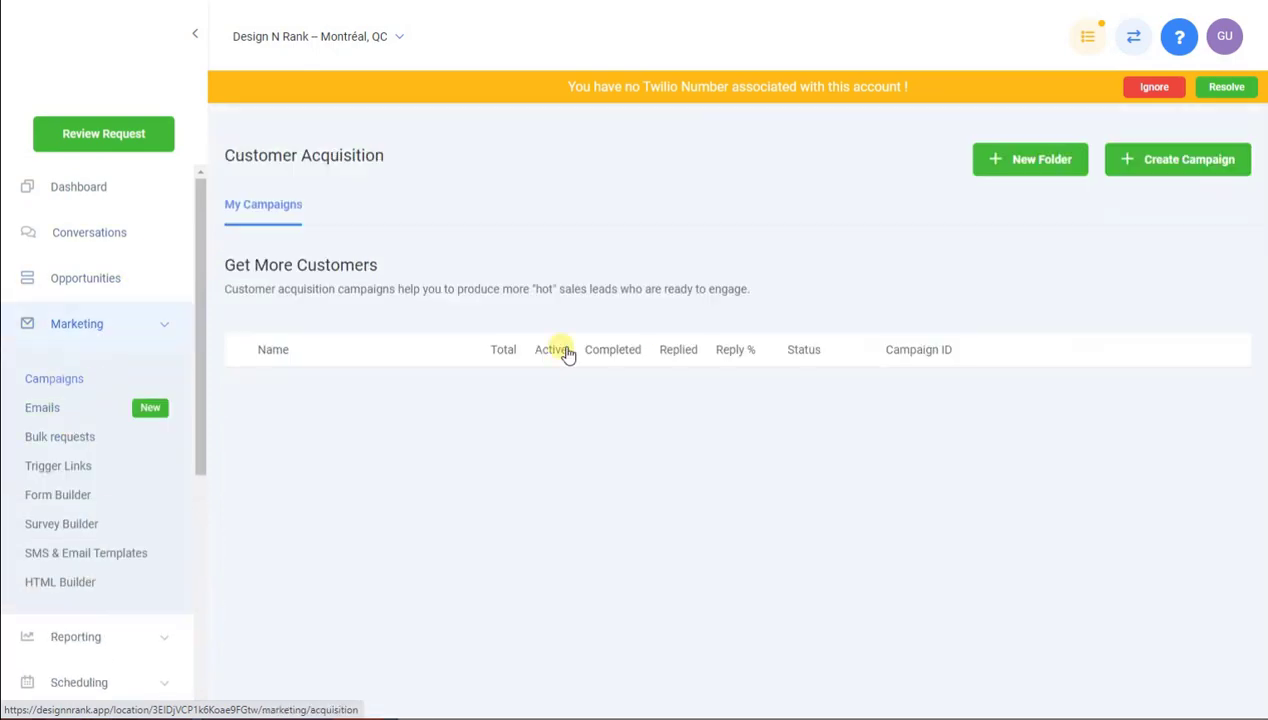
pyautogui.click(240, 388)
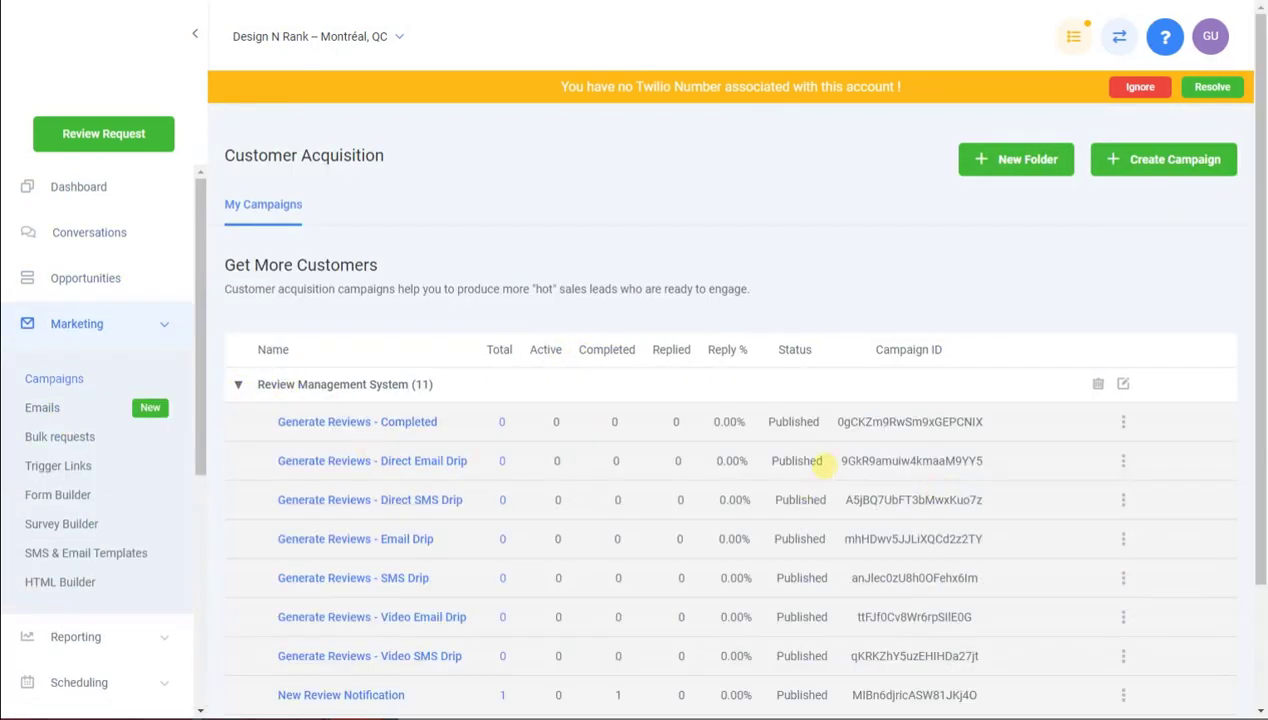
pyautogui.scroll(-2, 790, 580)
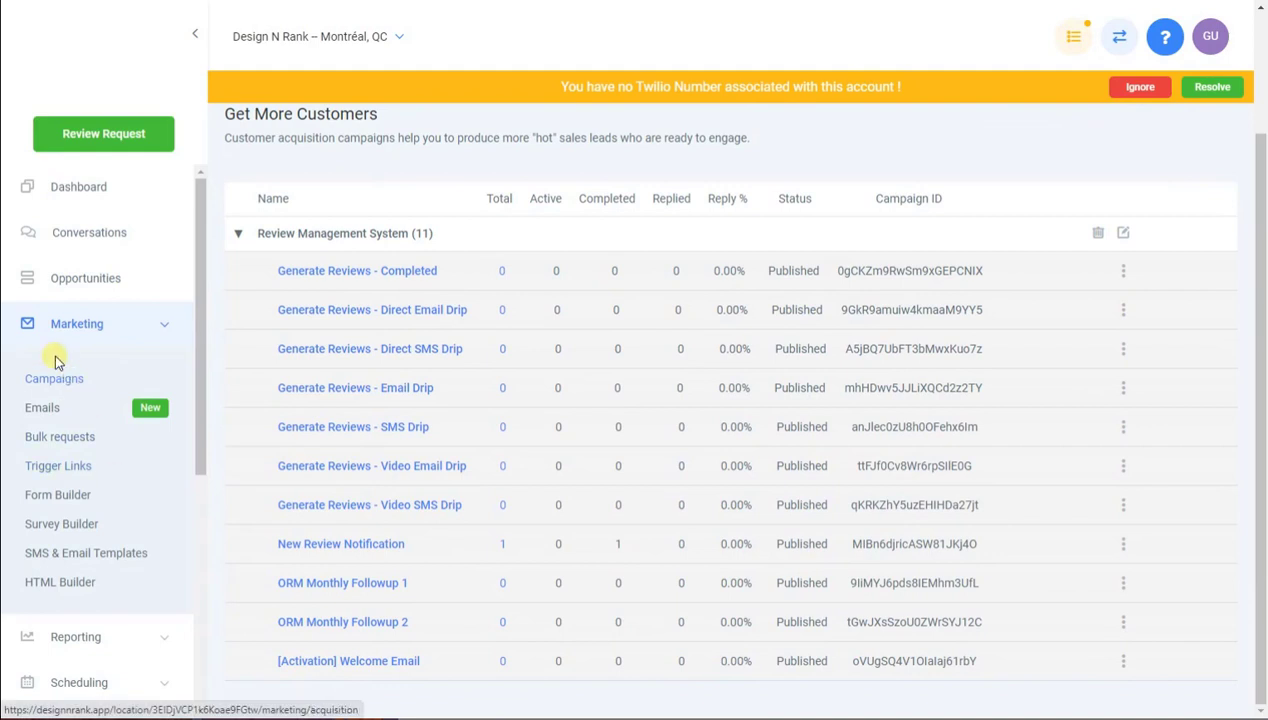
pyautogui.click(165, 325)
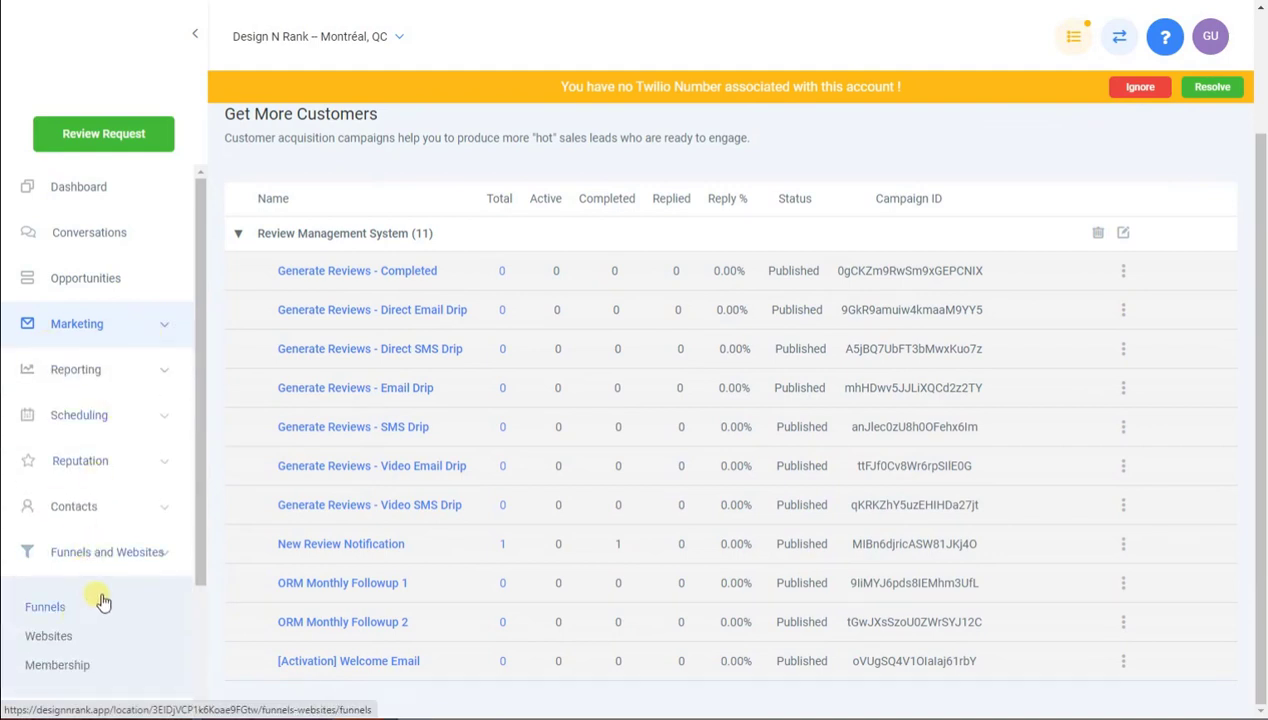
# Check the Review Management System triggers folder, then go to the sub-account settings
pyautogui.scroll(-2, 103, 601)
pyautogui.click(74, 562)
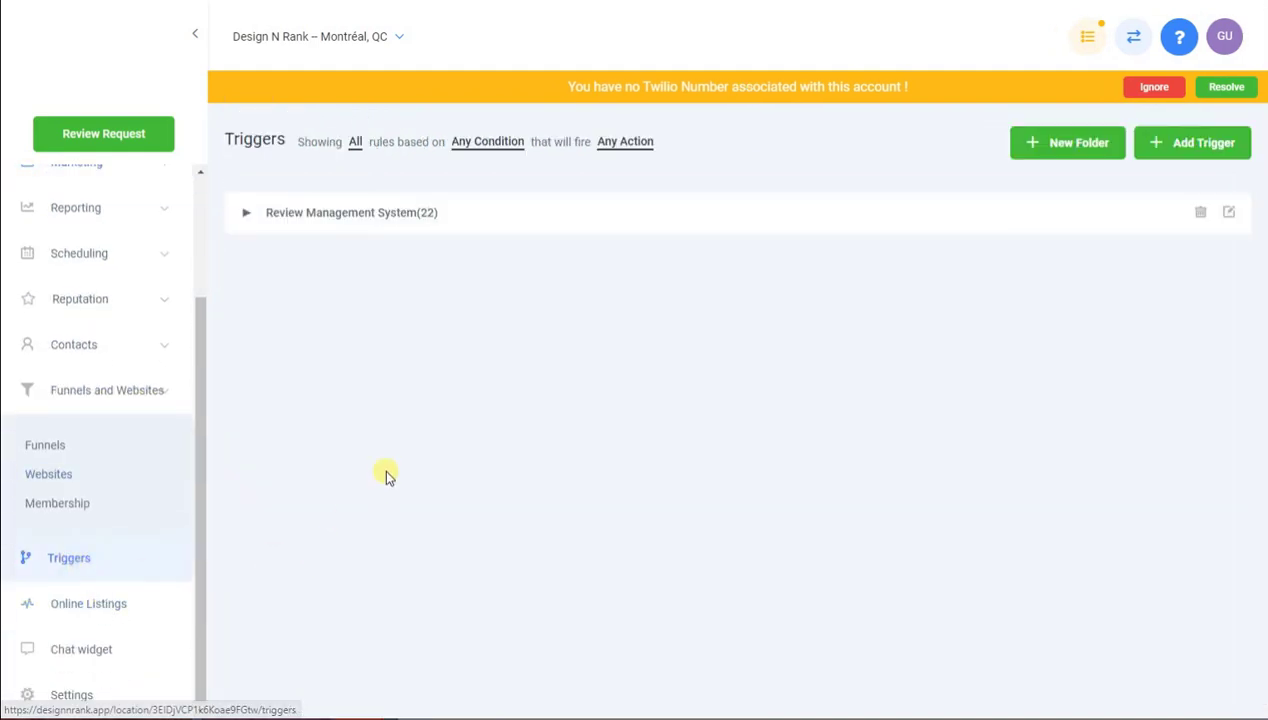
pyautogui.click(245, 216)
pyautogui.scroll(-5, 1060, 535)
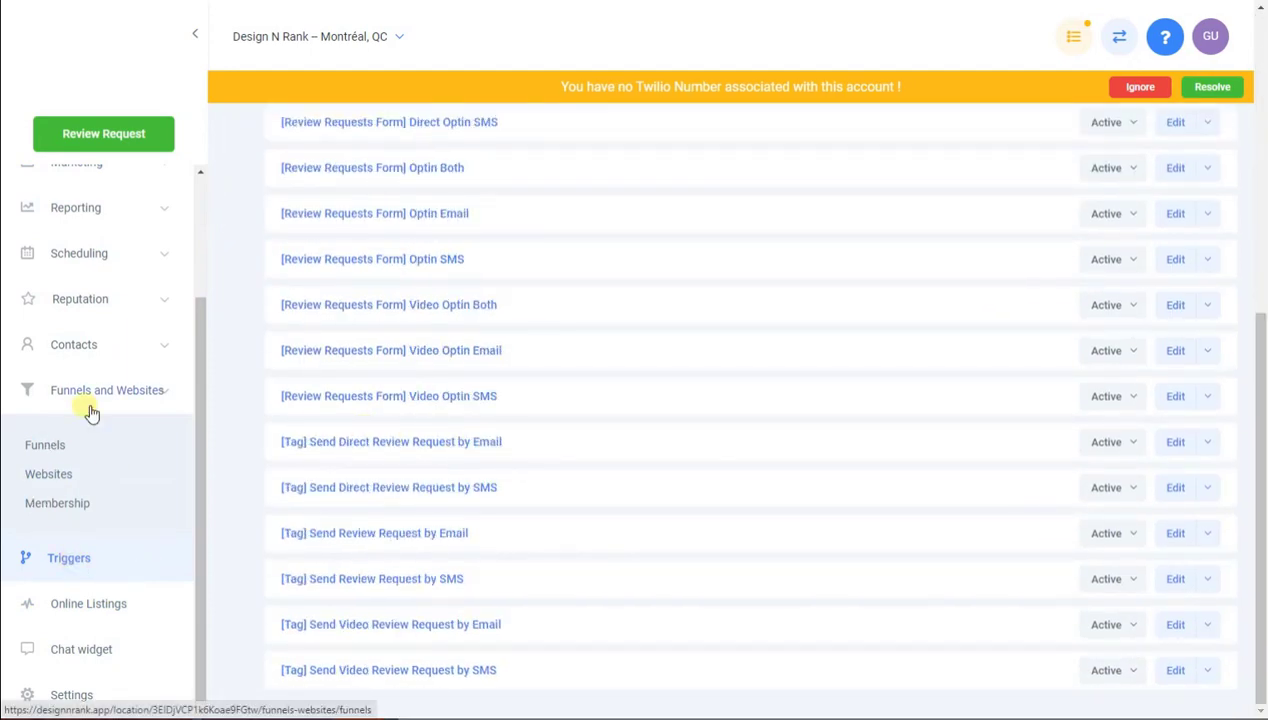
pyautogui.click(110, 705)
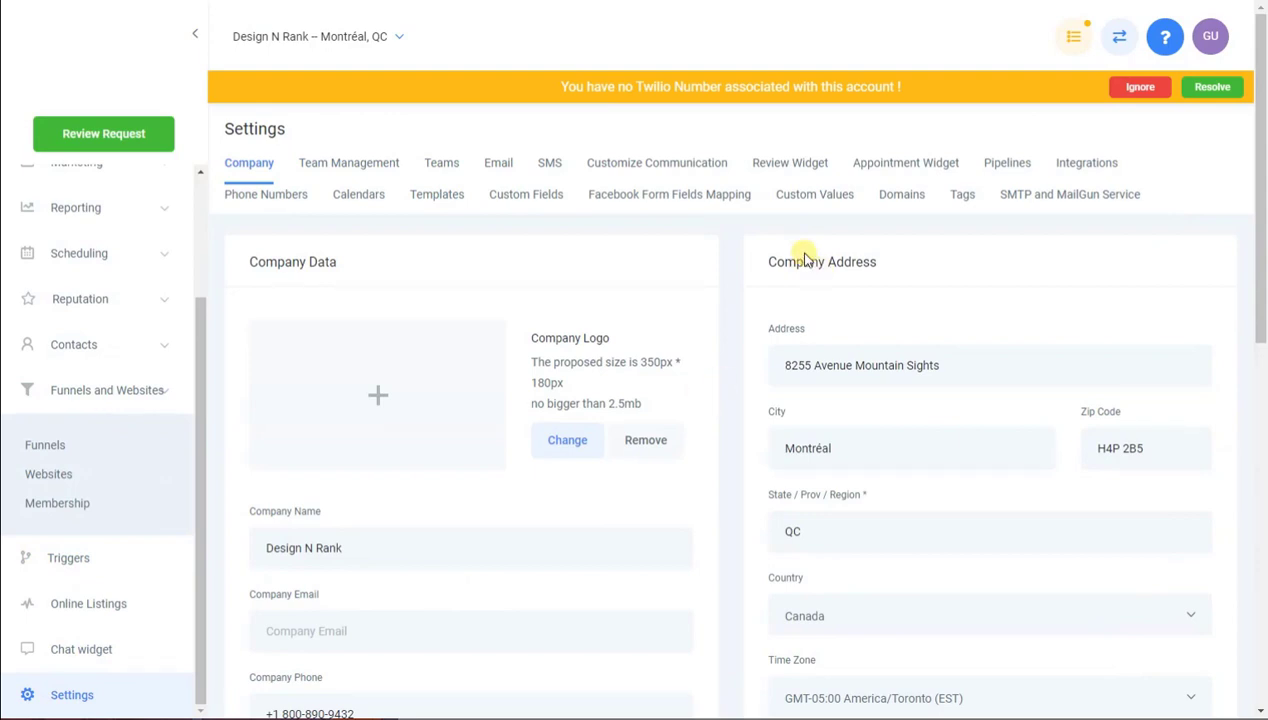
# Search Phone Numbers for available 438 area-code numbers, then close the Add Phone Number window without adding one
pyautogui.click(300, 199)
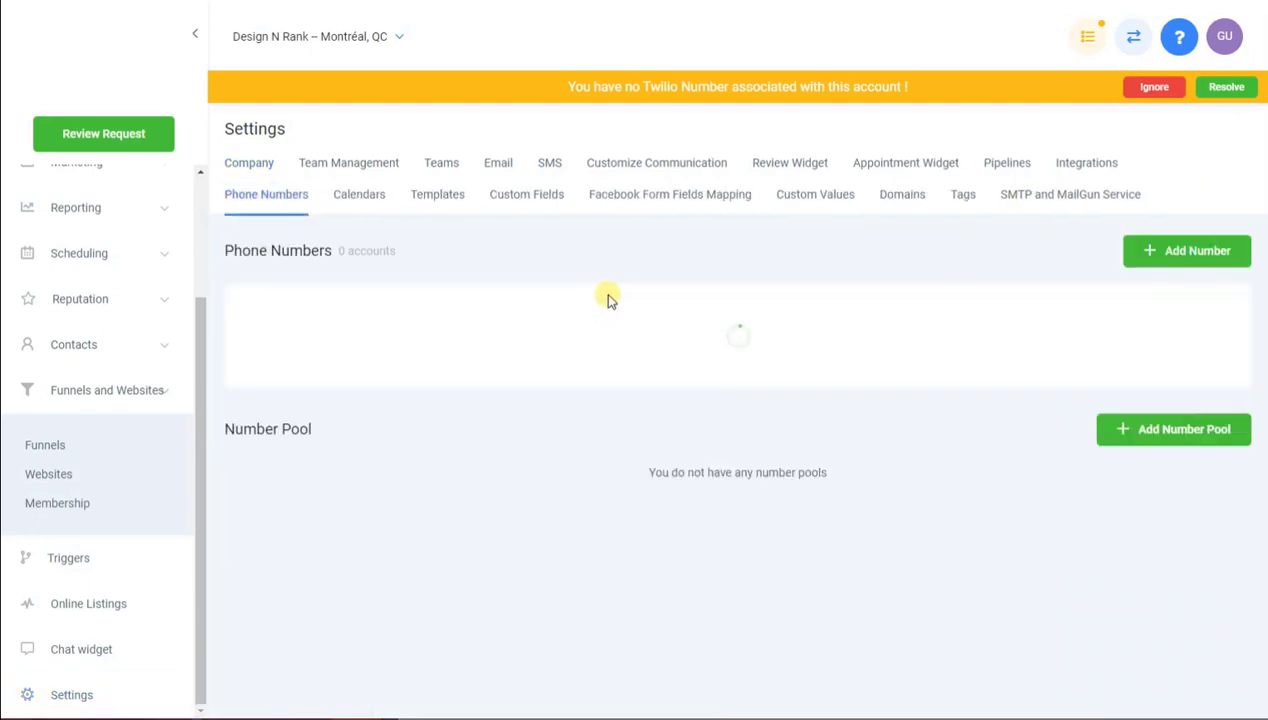
pyautogui.click(1140, 87)
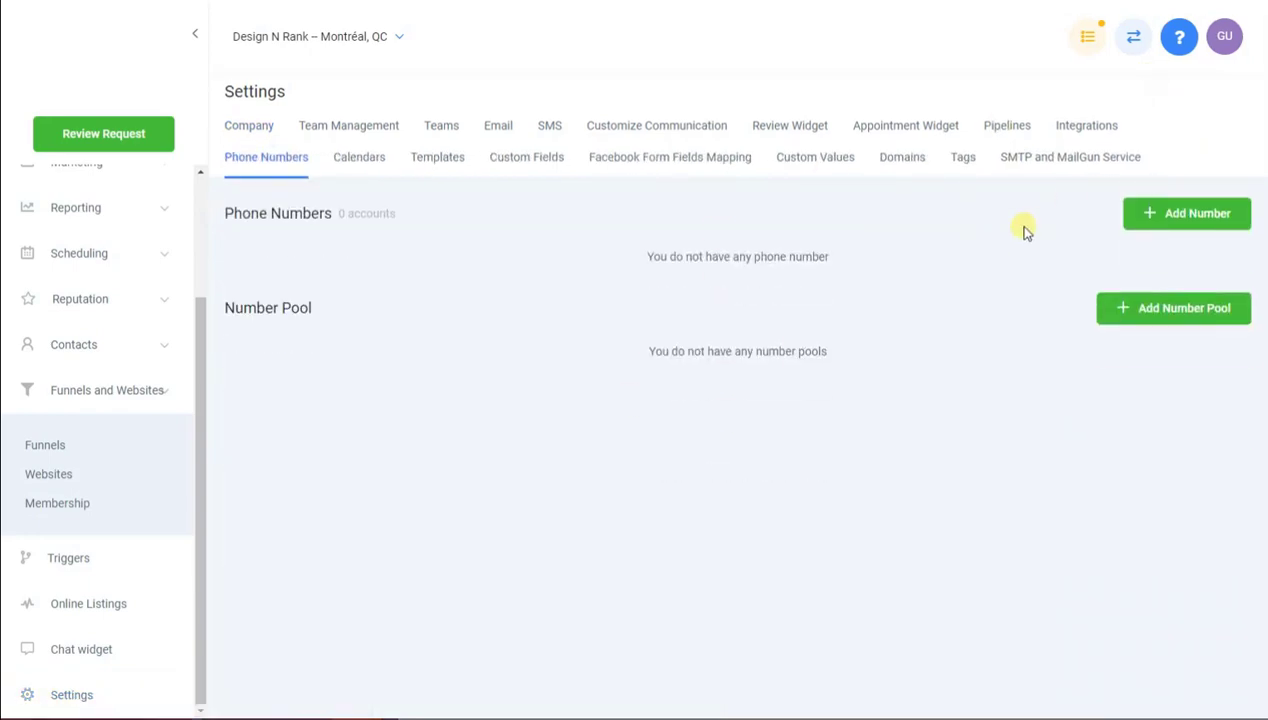
pyautogui.click(1178, 216)
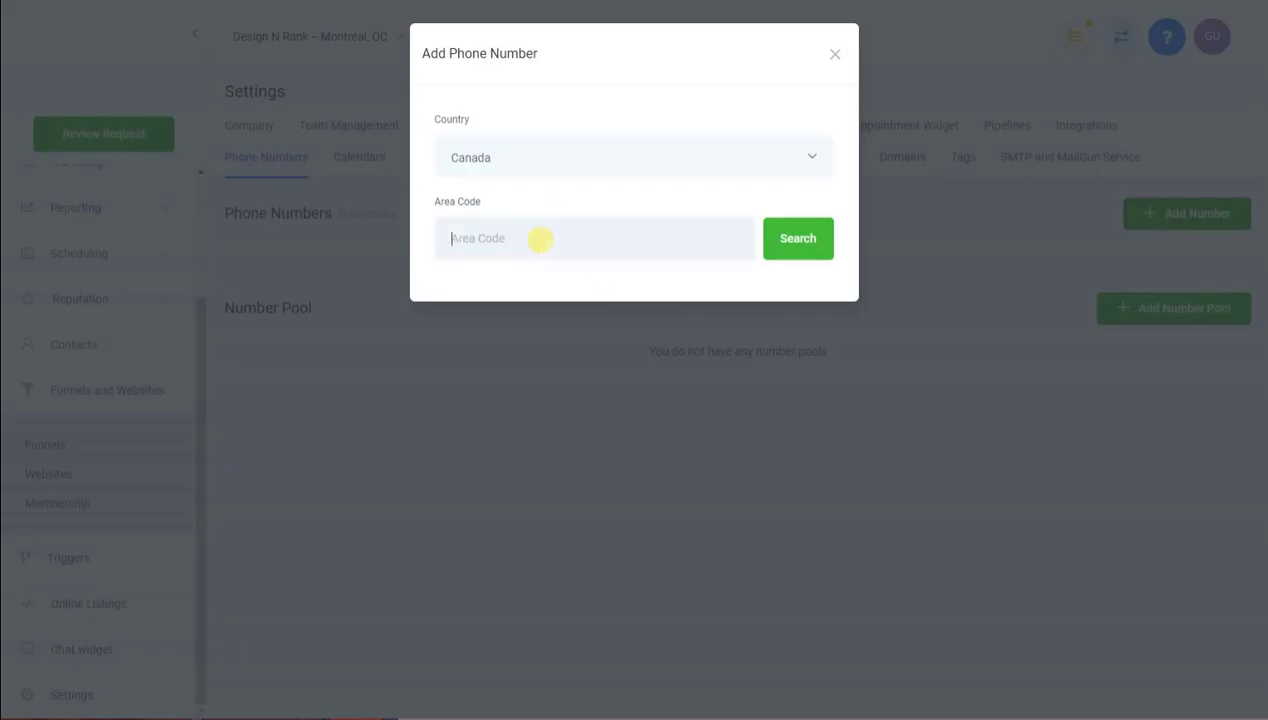
pyautogui.write('438')
pyautogui.click(802, 242)
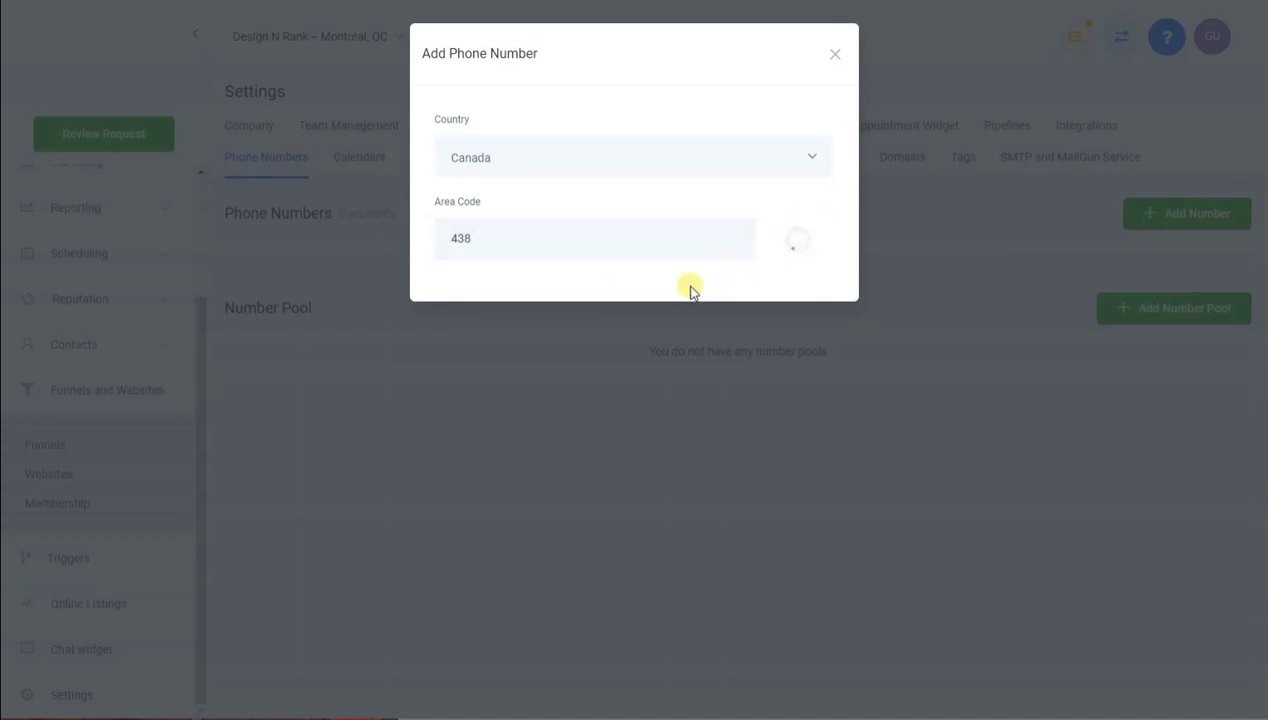
pyautogui.click(441, 310)
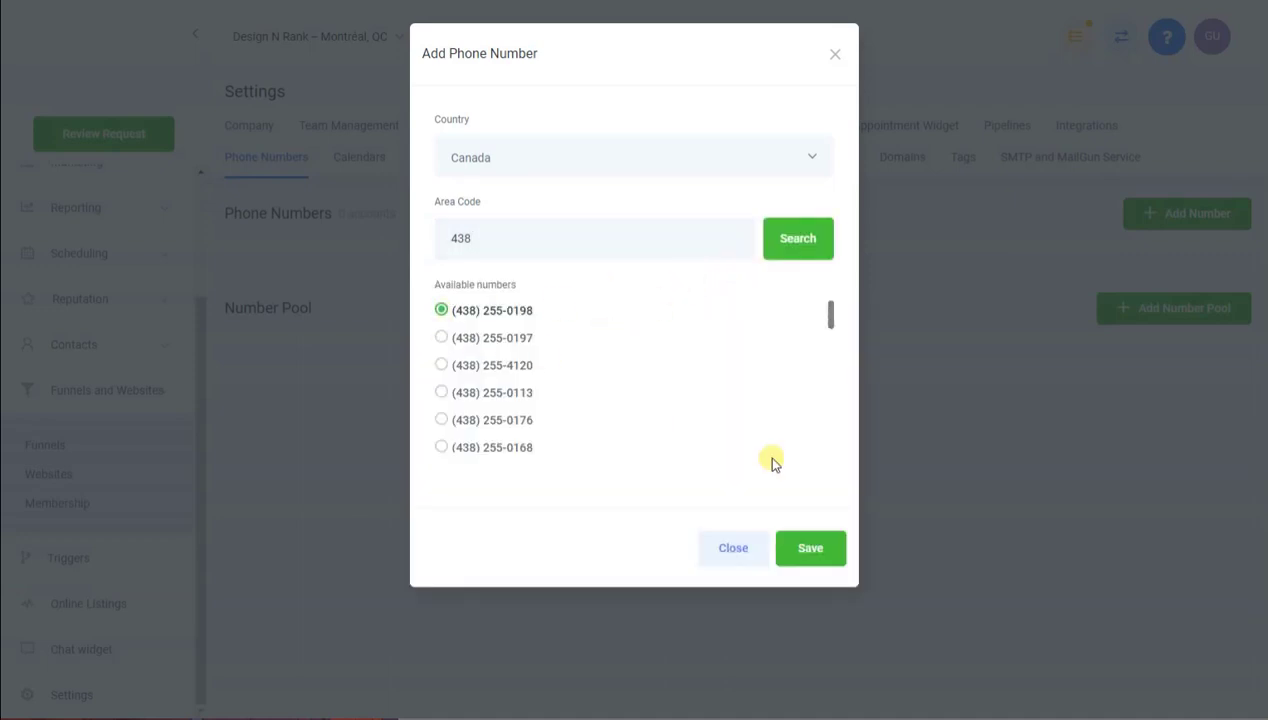
pyautogui.click(755, 558)
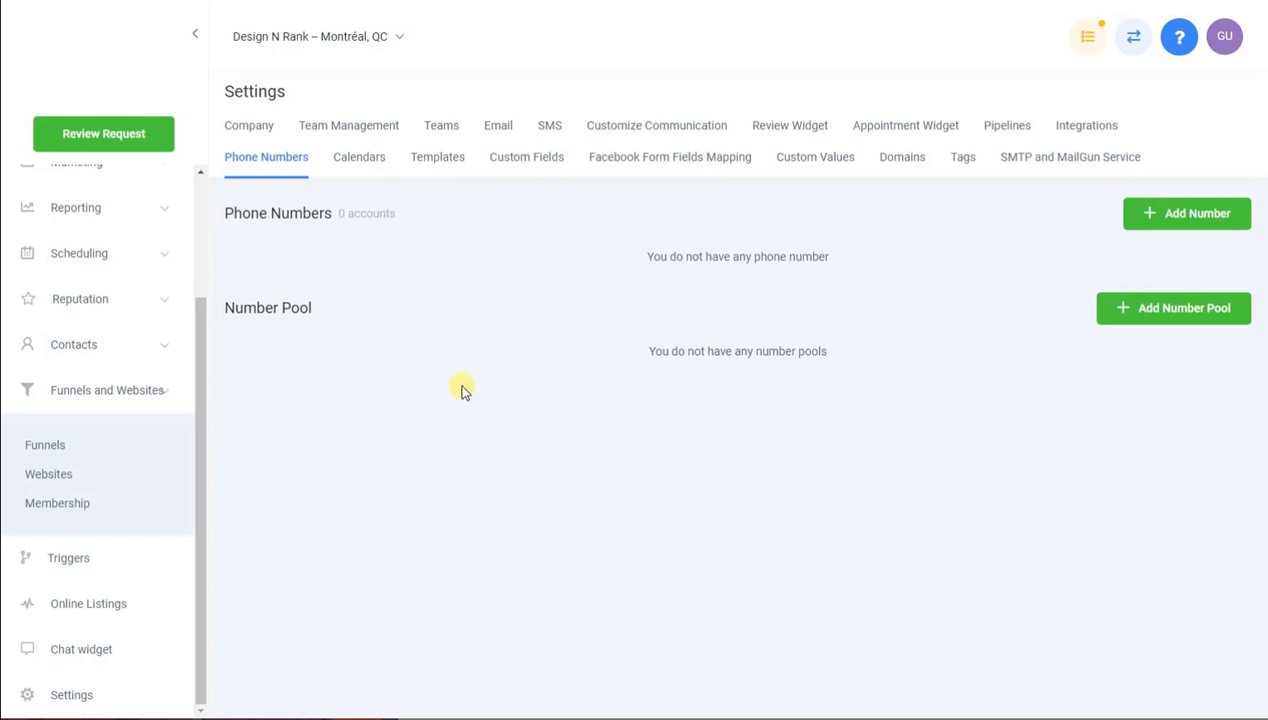
pyautogui.moveTo(197, 370); pyautogui.dragTo(193, 238)
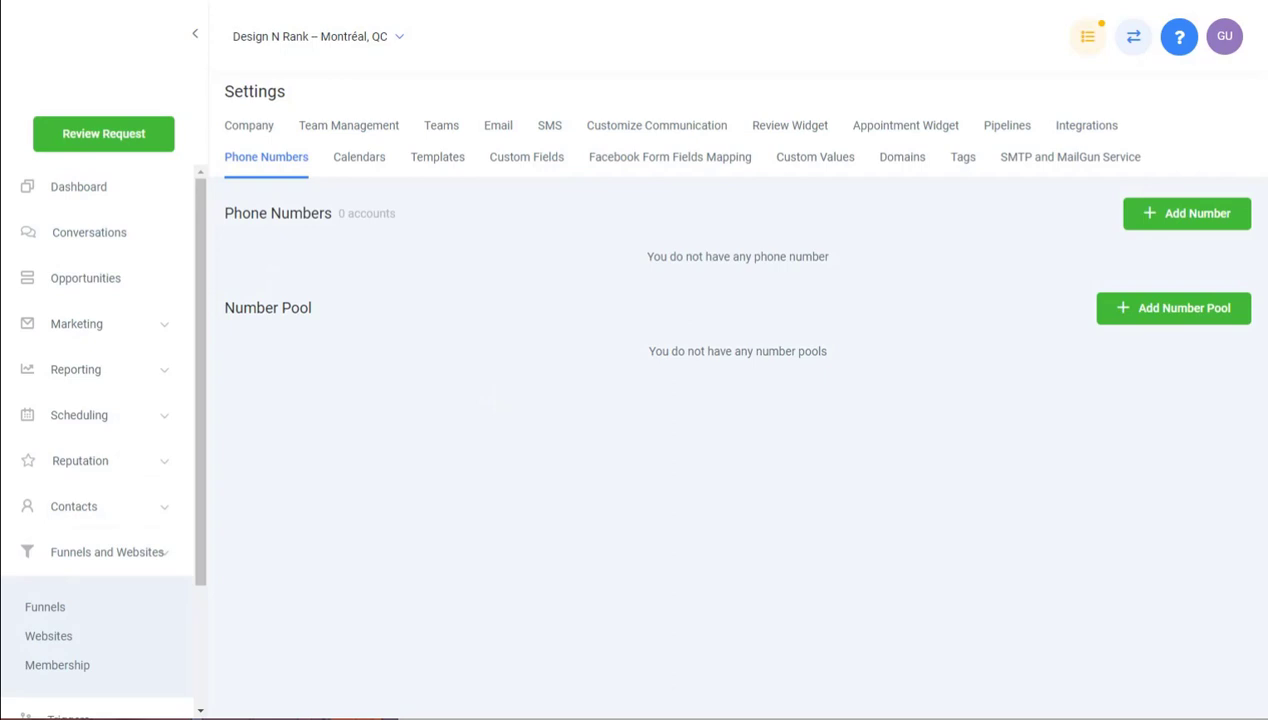
# Start a Review Request set to Online Review delivered by Email
pyautogui.click(112, 140)
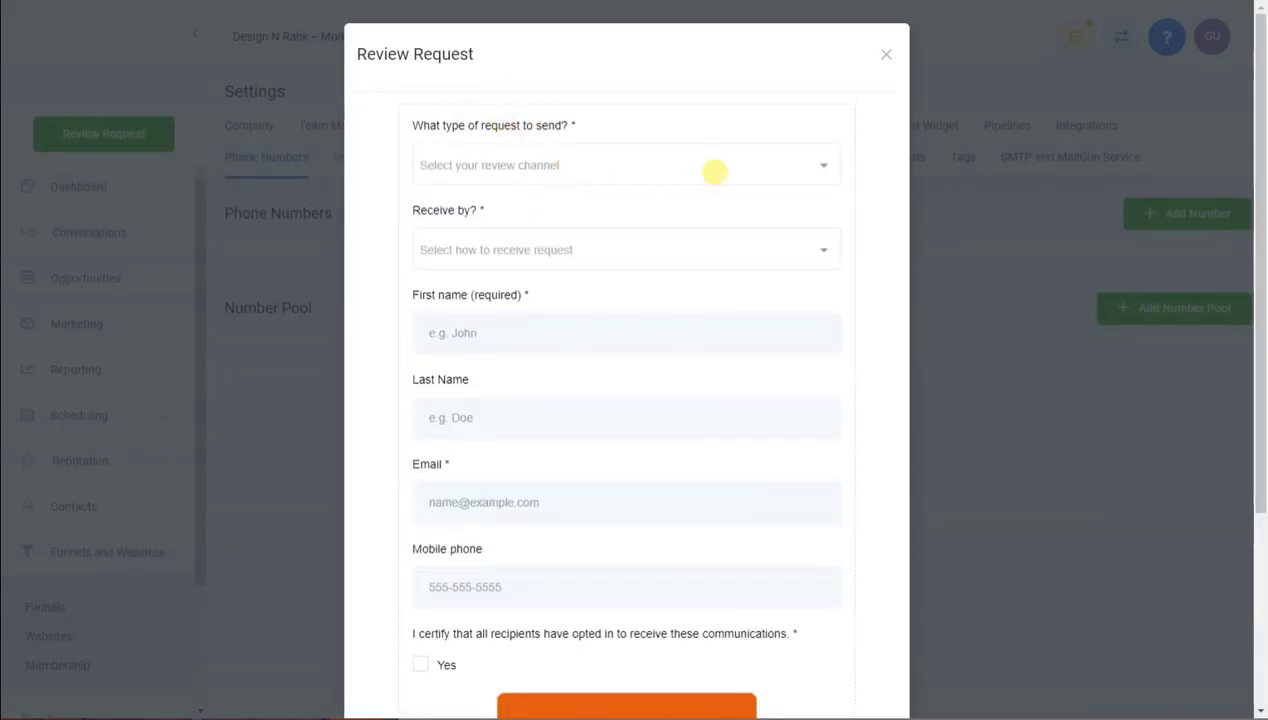
pyautogui.click(605, 163)
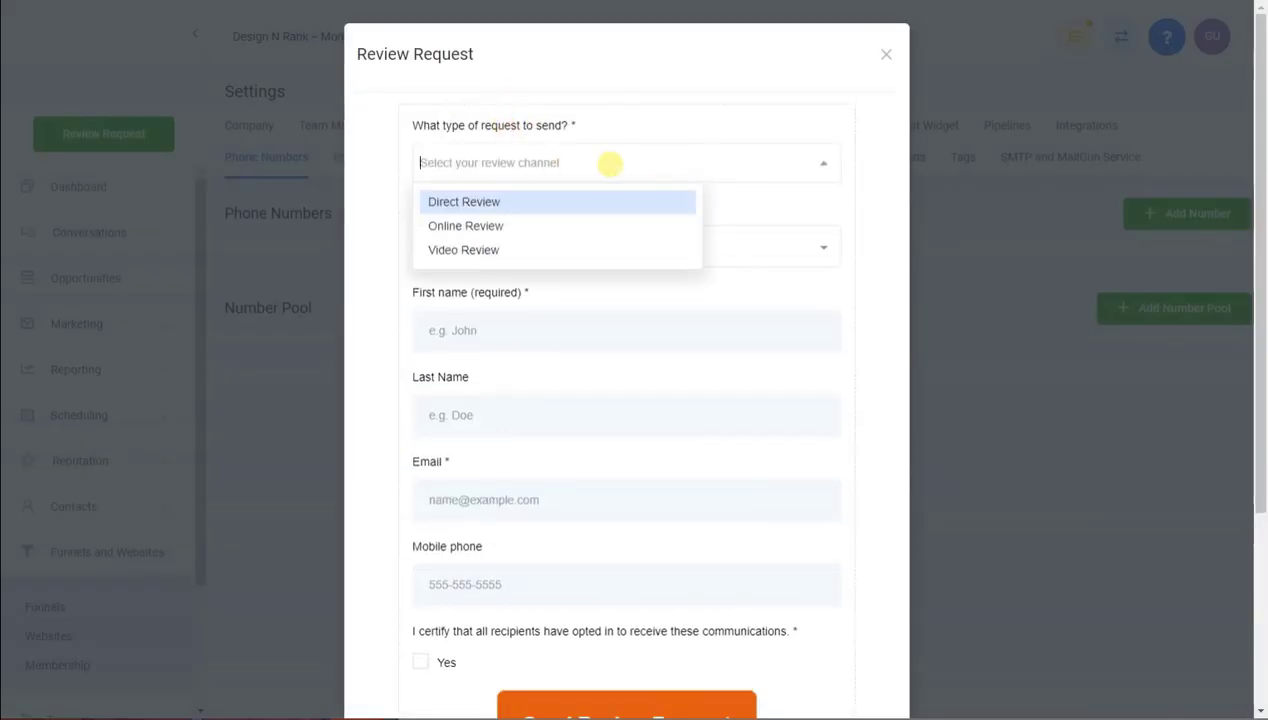
pyautogui.click(473, 227)
pyautogui.click(576, 258)
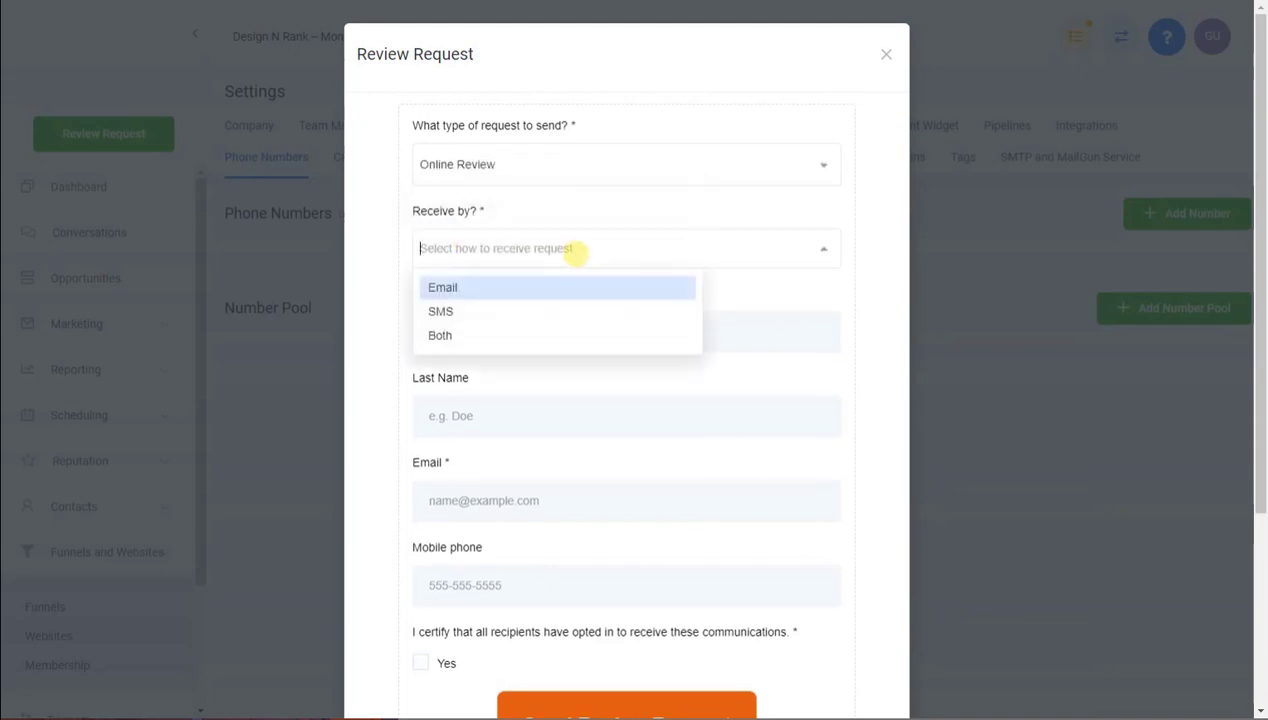
pyautogui.click(466, 288)
# Enter the recipient's first name, last name and e-mail, confirm opt-in, and send the request
pyautogui.click(498, 340)
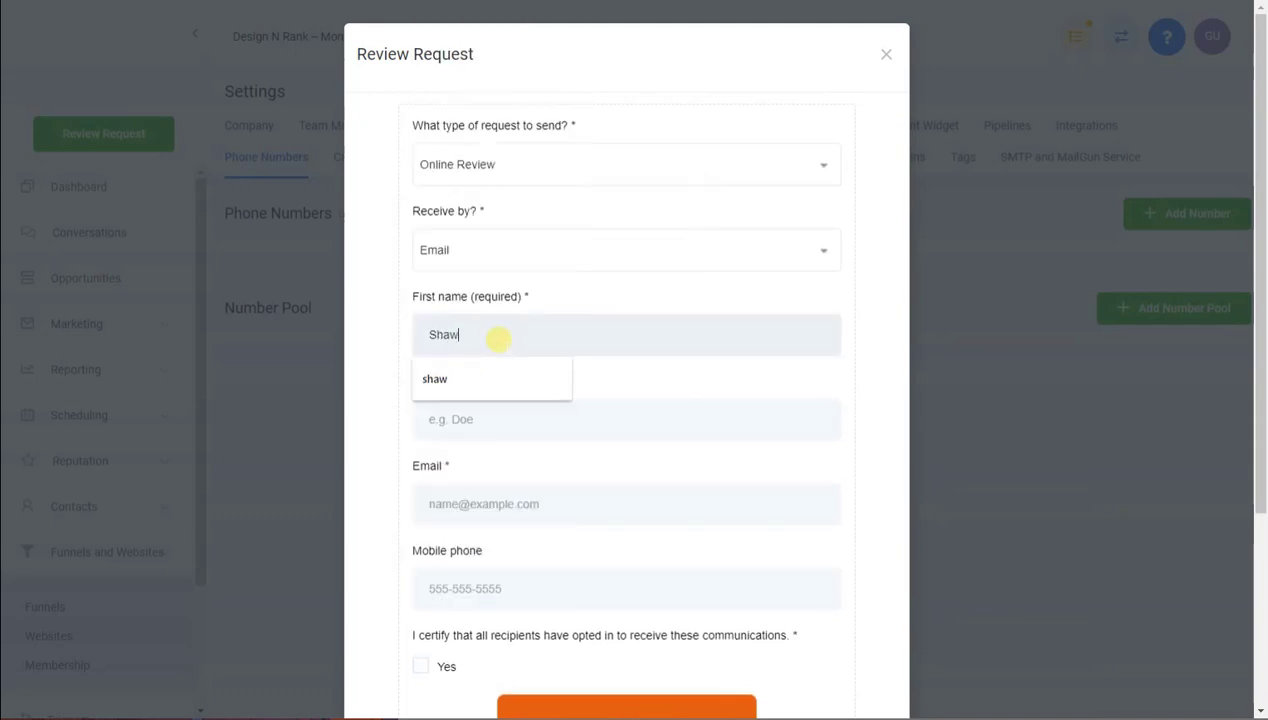
pyautogui.press('Tab')
pyautogui.press('Tab')
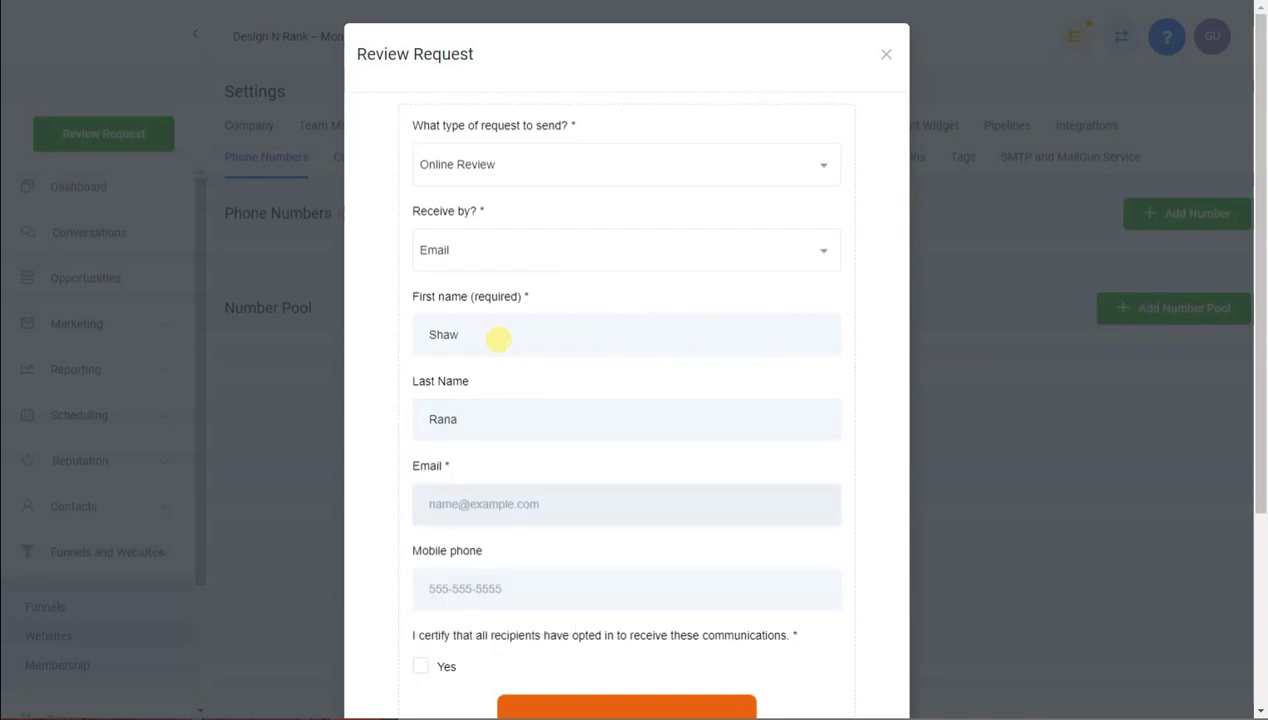
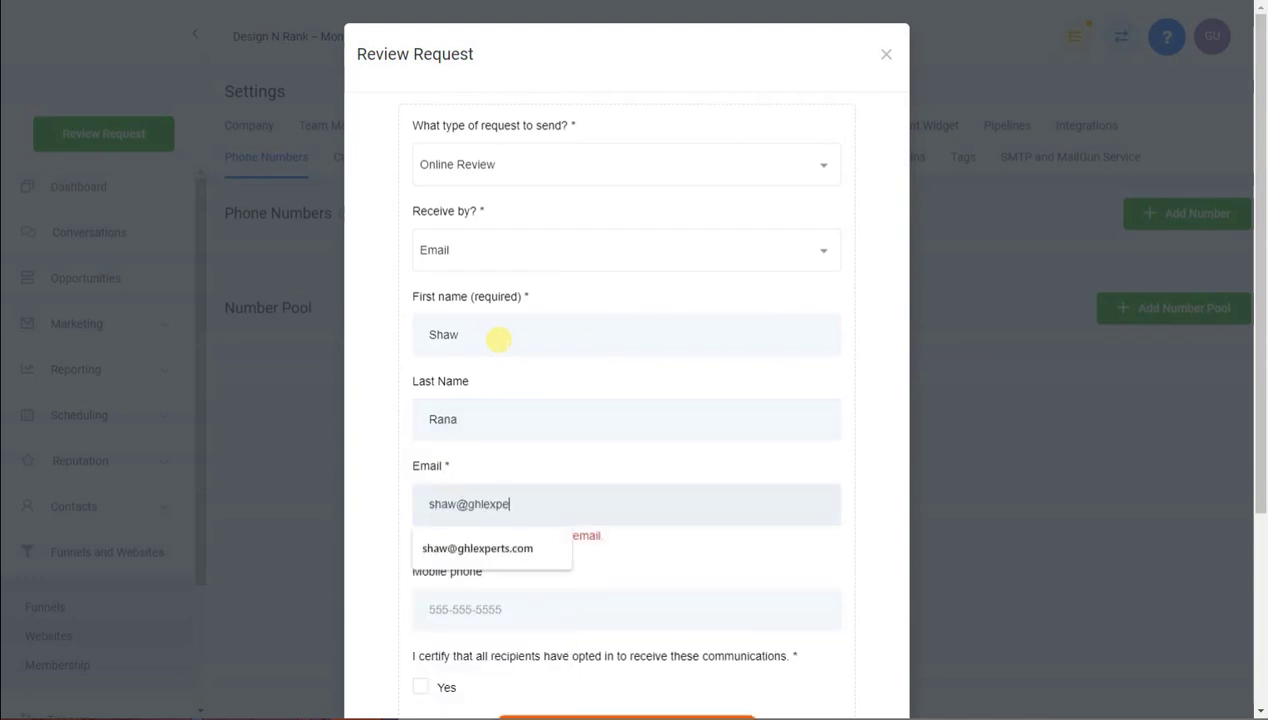
pyautogui.press('Tab')
pyautogui.scroll(-2, 498, 340)
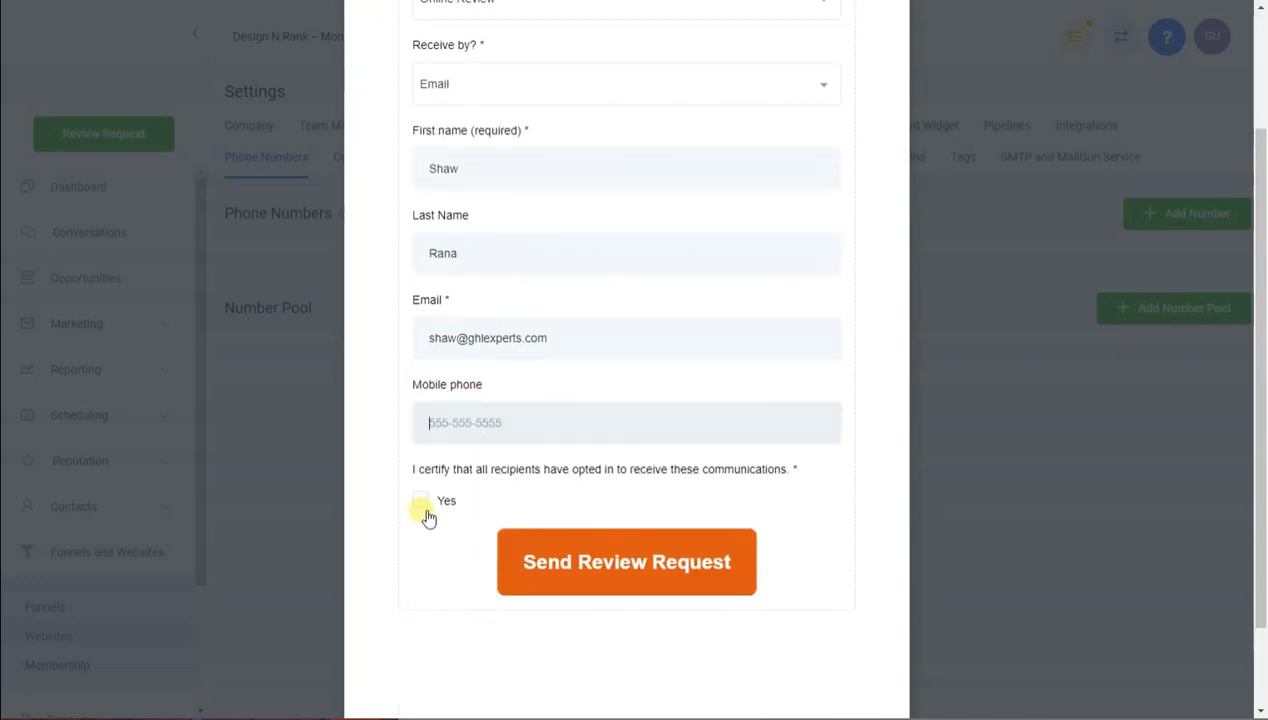
pyautogui.click(420, 499)
pyautogui.click(578, 557)
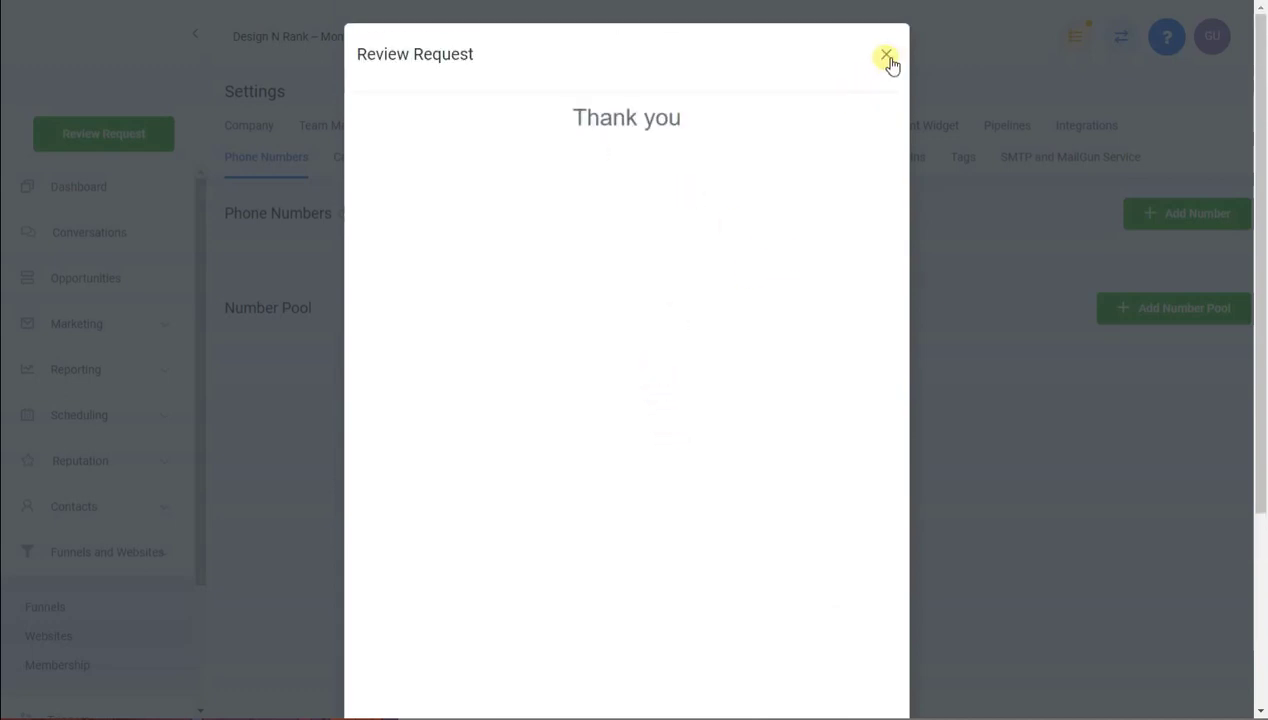
pyautogui.click(888, 58)
# Go to the Opportunities board and remove its date-range filter
pyautogui.click(147, 290)
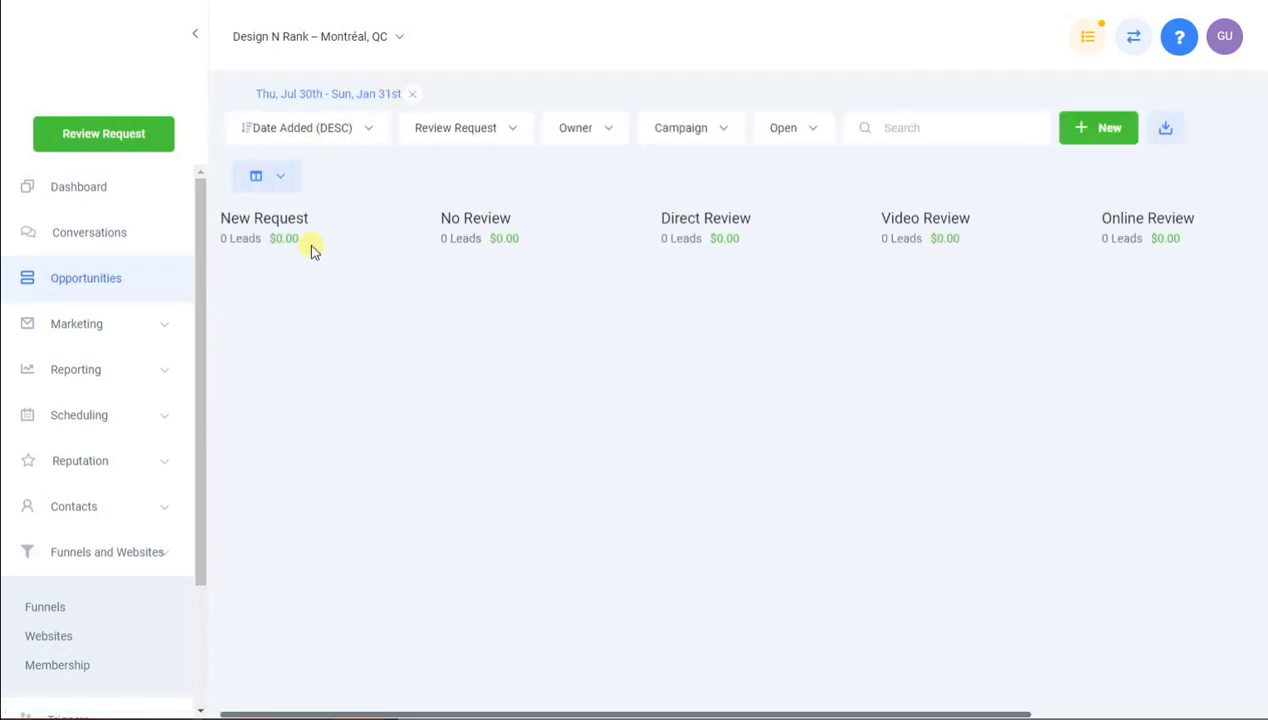
pyautogui.click(412, 94)
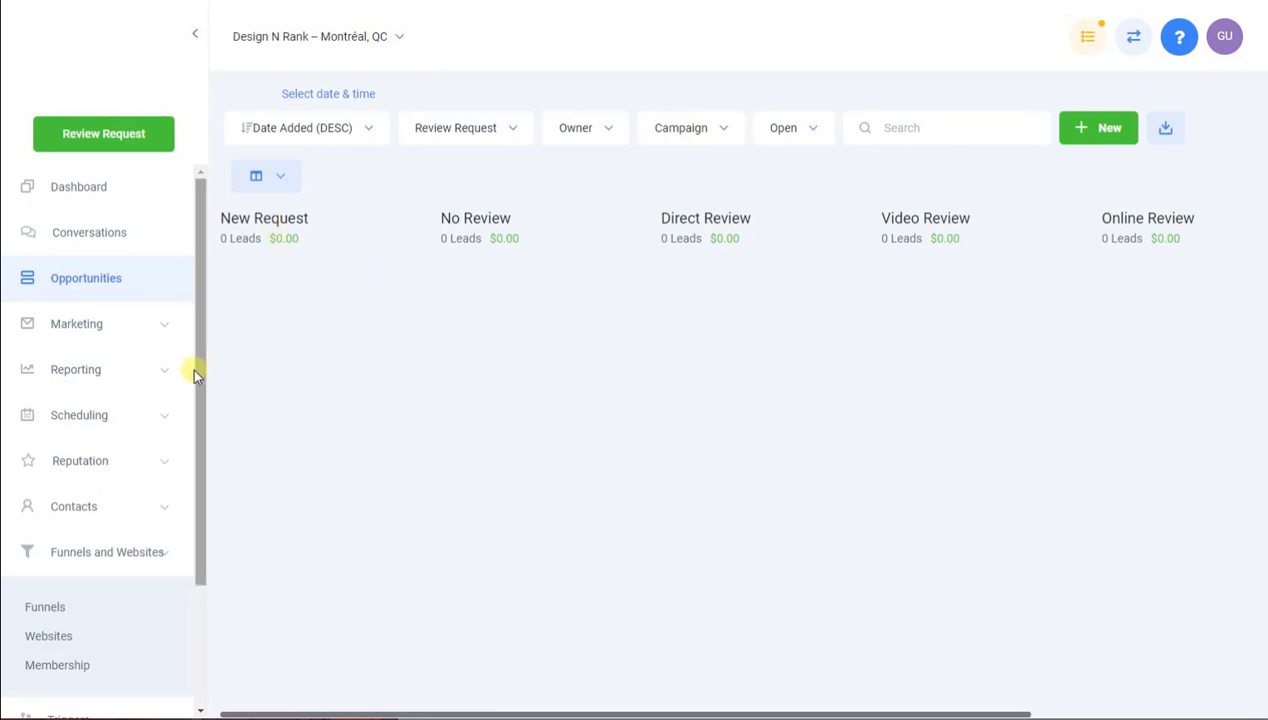
pyautogui.scroll(-3, 192, 405)
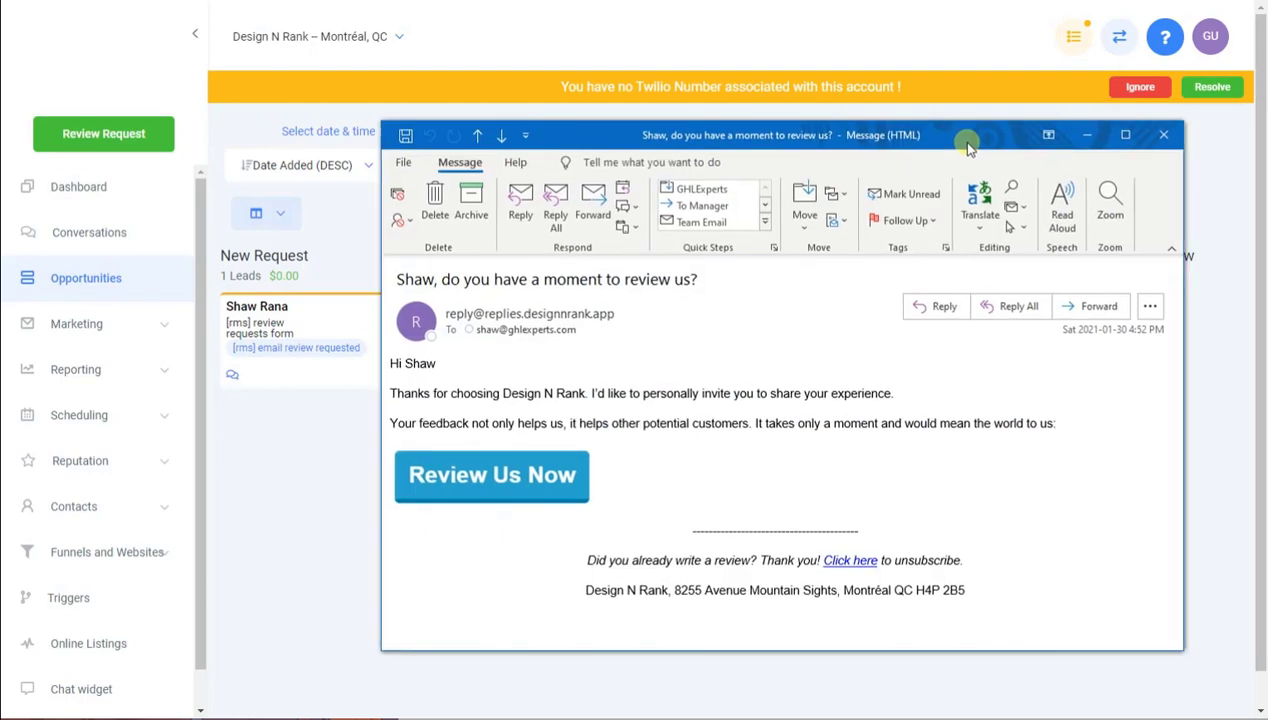
# Bring the Design N Rank invitation email into view and load its review page
pyautogui.moveTo(968, 140); pyautogui.dragTo(904, 113)
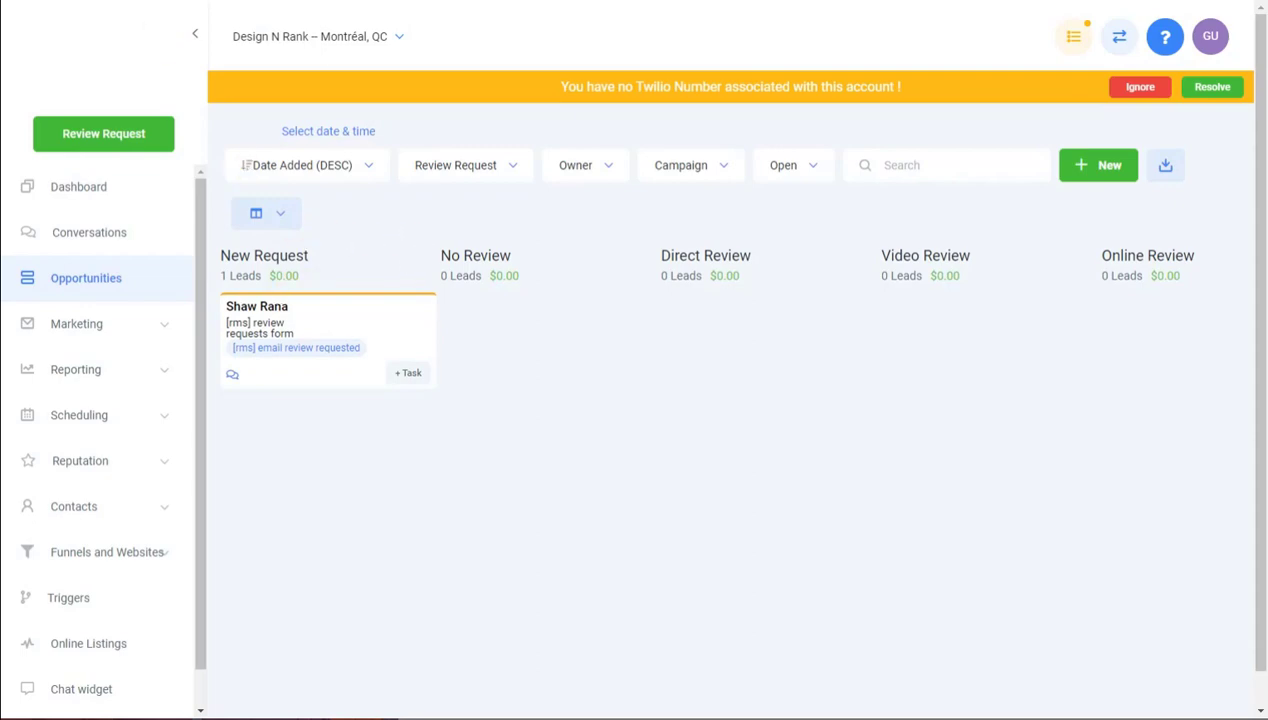
pyautogui.press('F5')
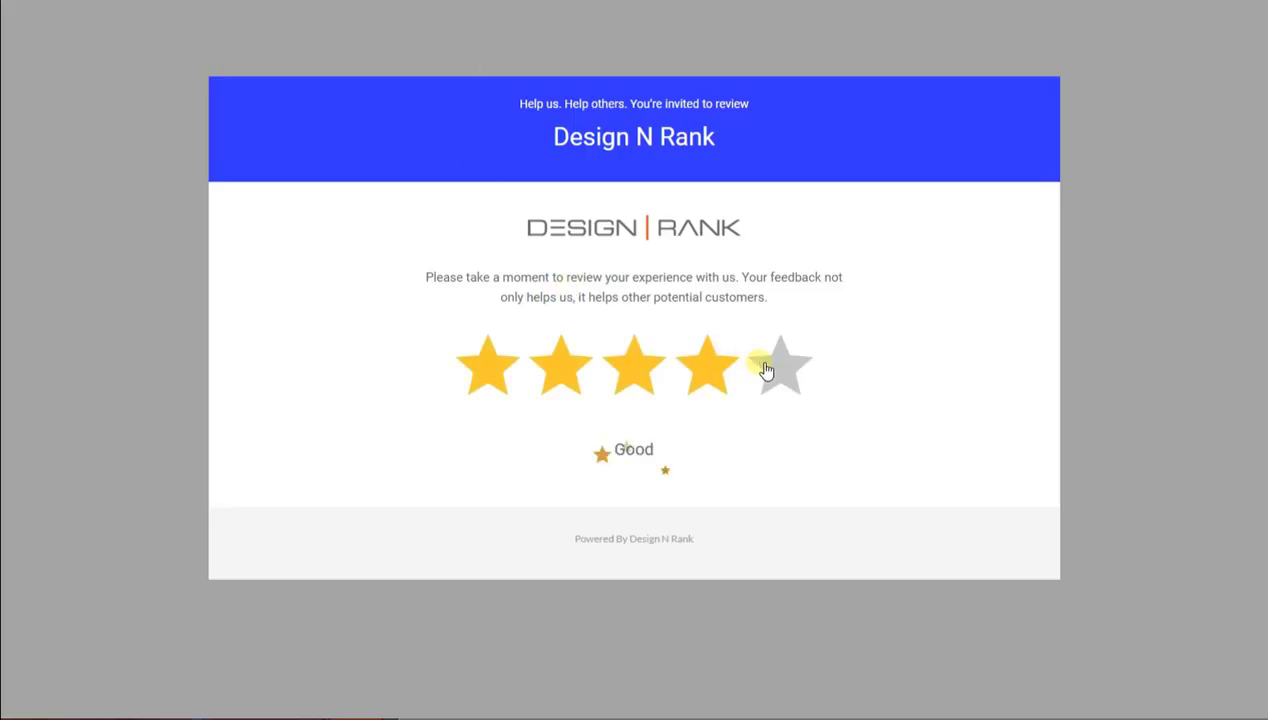
# Give Design N Rank a 5-star rating and pick Facebook for posting the review
pyautogui.click(748, 380)
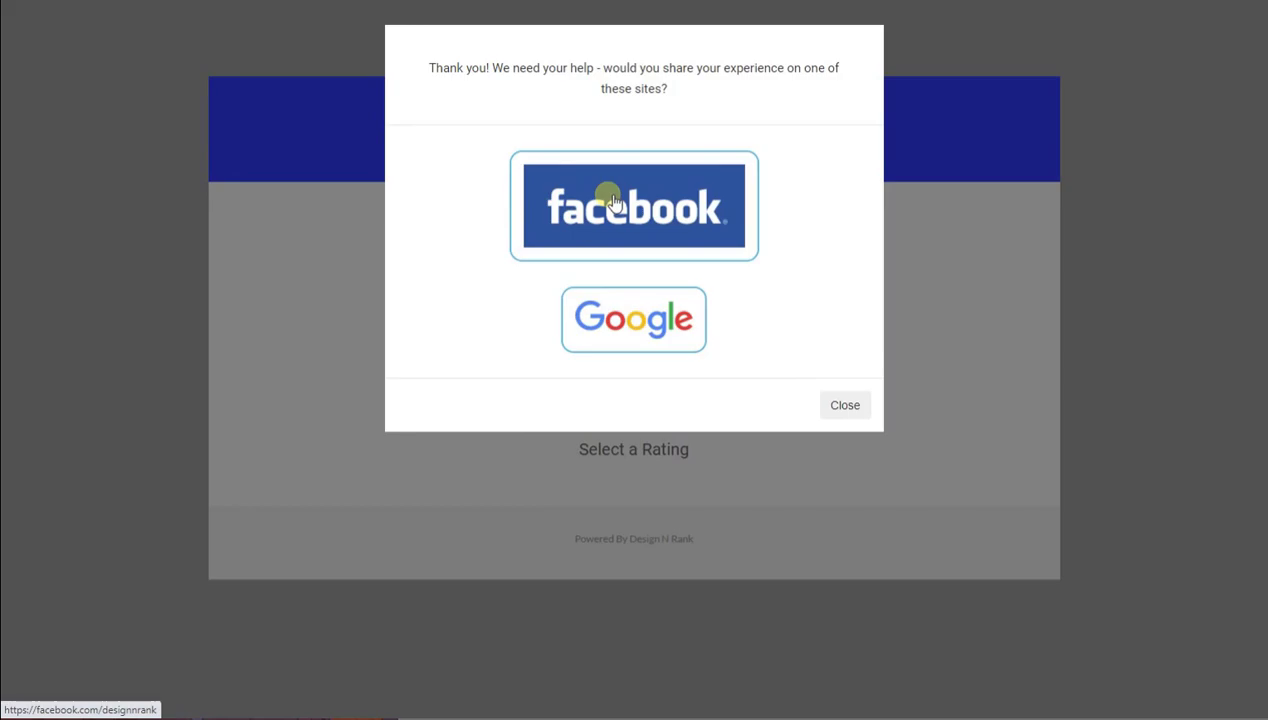
pyautogui.click(610, 197)
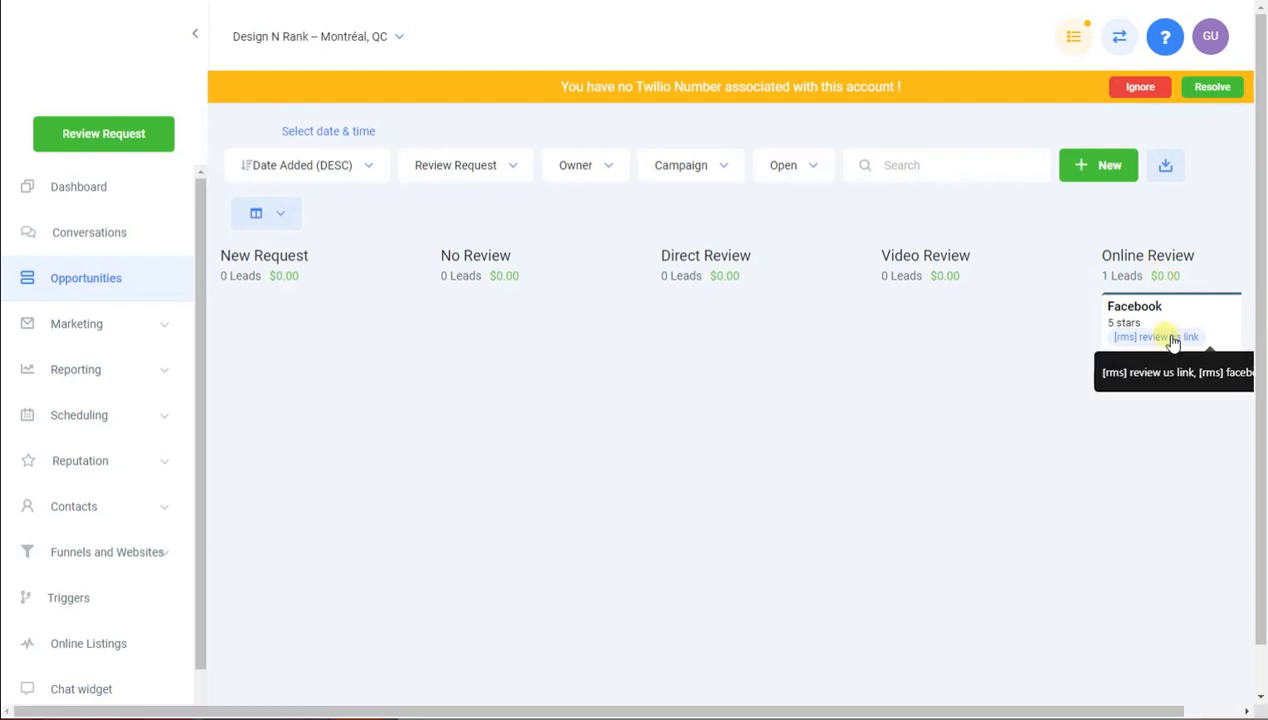
# Open the Facebook card under Online Review to see its [rms] tags and stage
pyautogui.moveTo(867, 711); pyautogui.dragTo(904, 708)
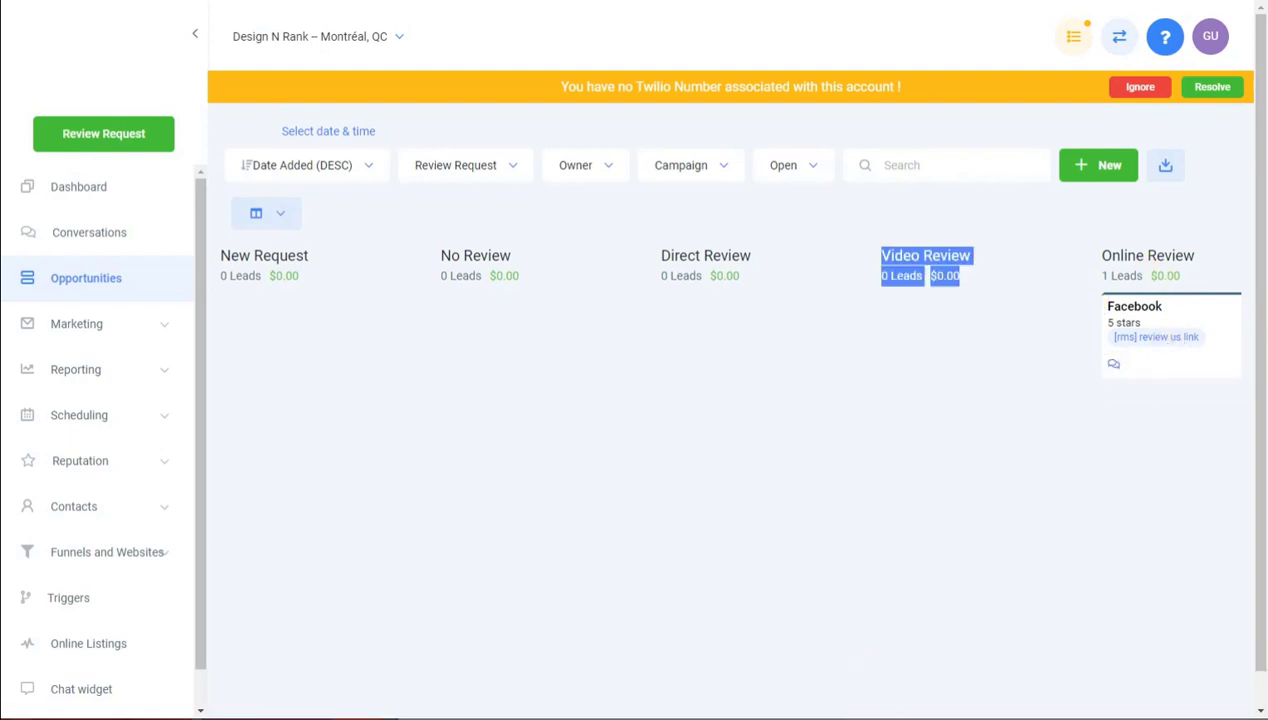
pyautogui.click(1020, 460)
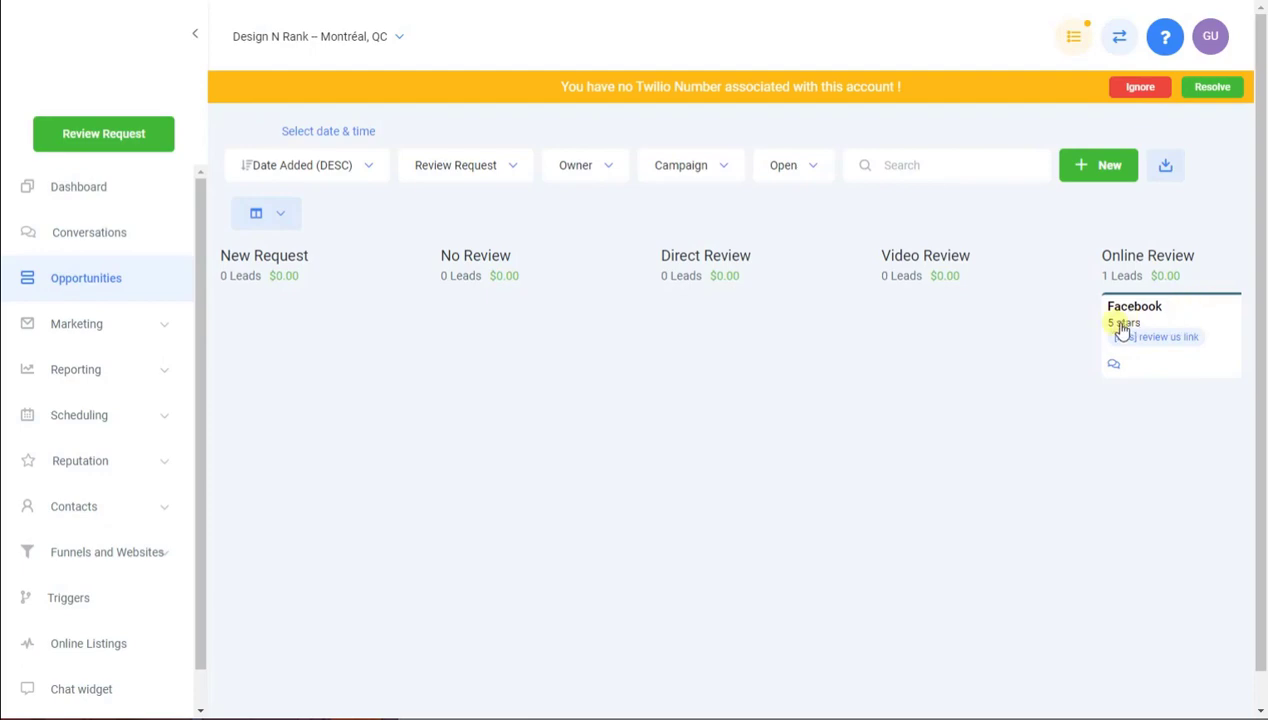
pyautogui.click(1195, 315)
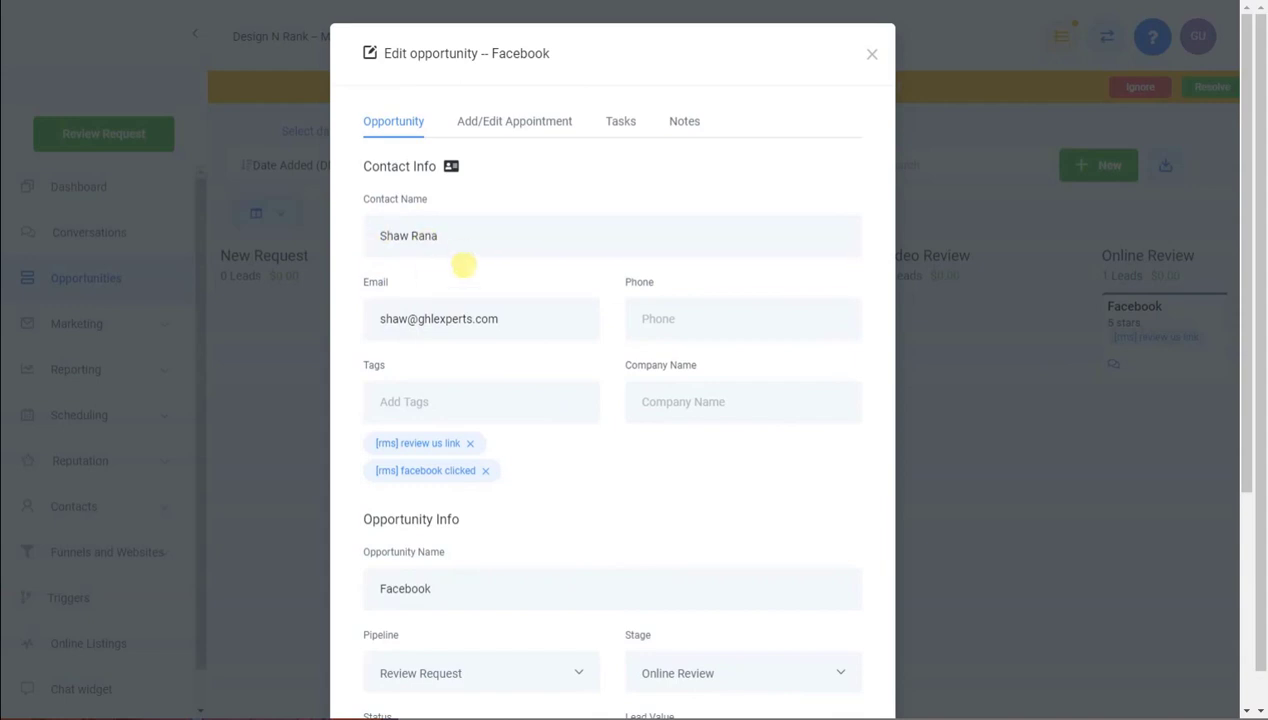
# Close the Edit opportunity – Facebook dialog
pyautogui.click(871, 56)
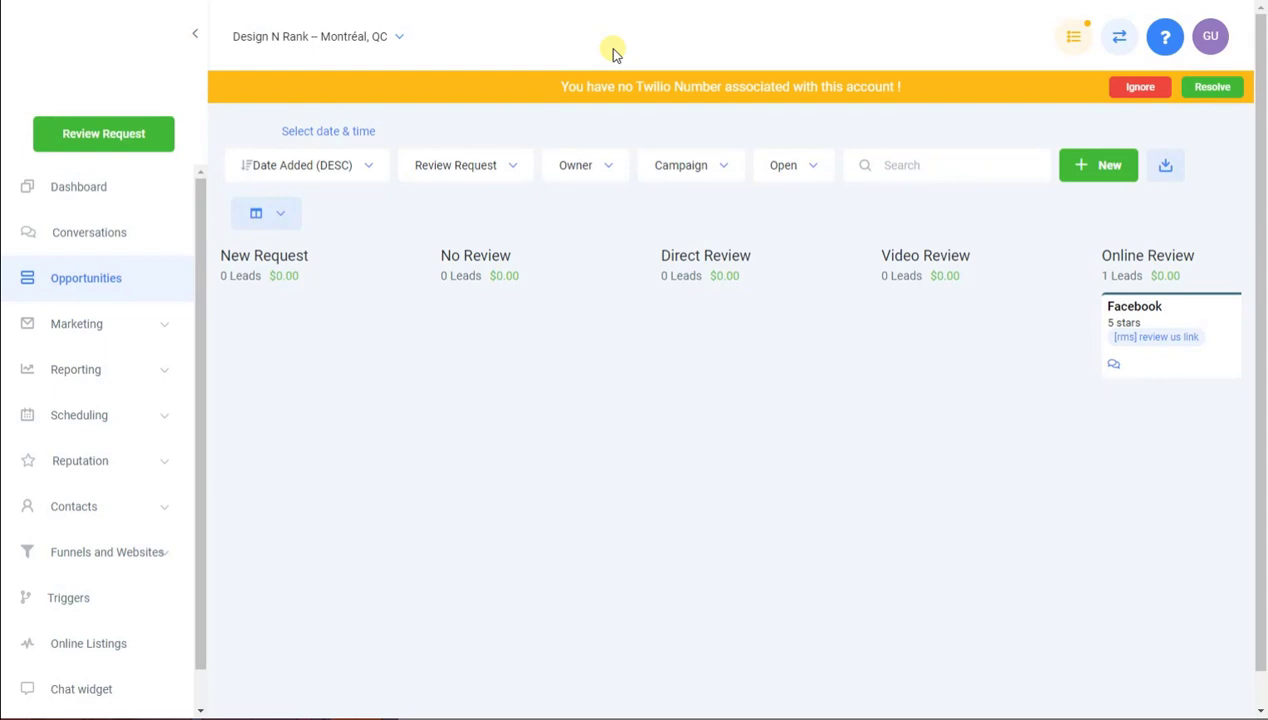
# Dismiss the missing Twilio number warning banner in ReviewPanda
pyautogui.click(1118, 90)
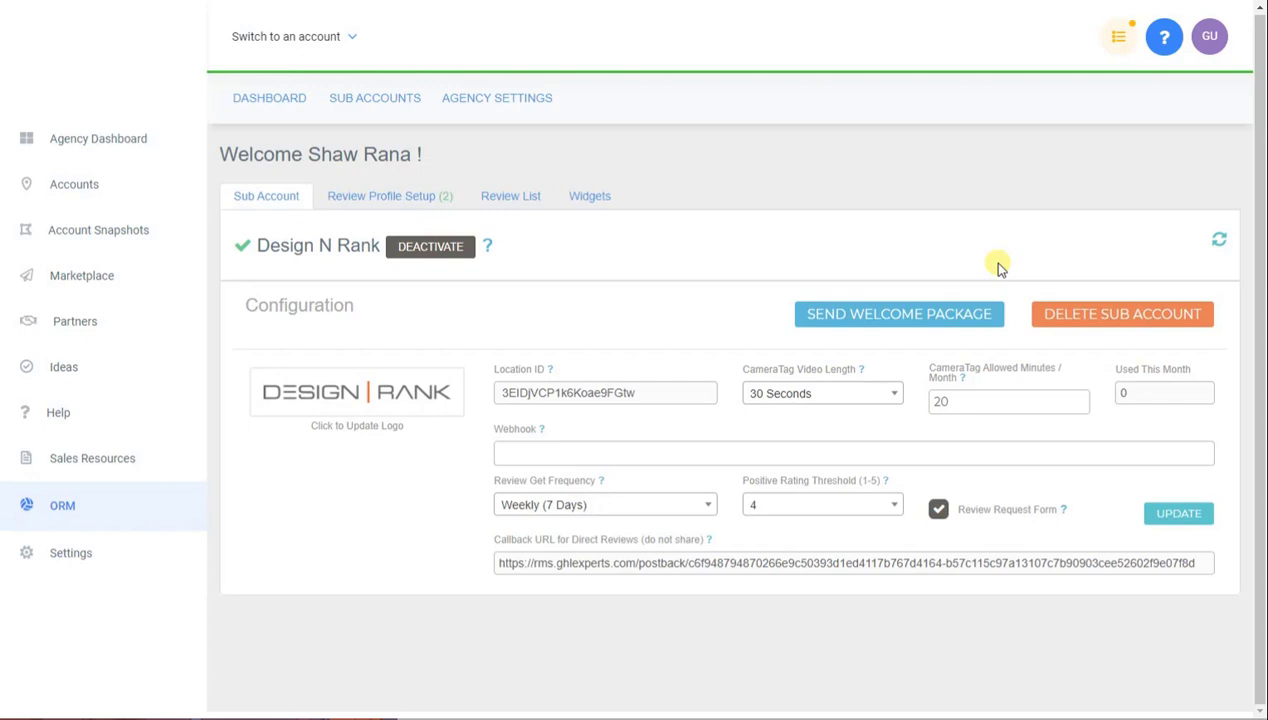
# Send Design N Rank's [Activation] Welcome Email package from the ORM sub-account configuration
pyautogui.click(905, 318)
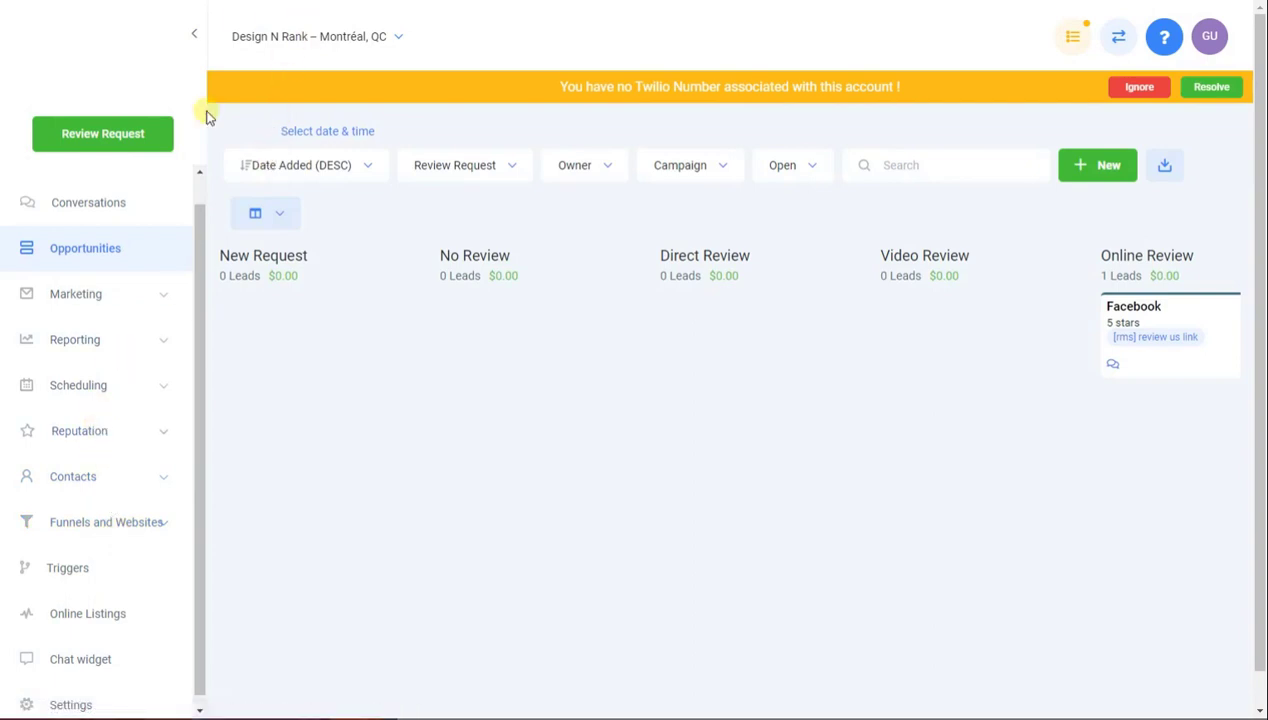
pyautogui.scroll(-1, 120, 530)
# Open the [rms] Design N Rank contact record from the Contacts list
pyautogui.scroll(1, 122, 480)
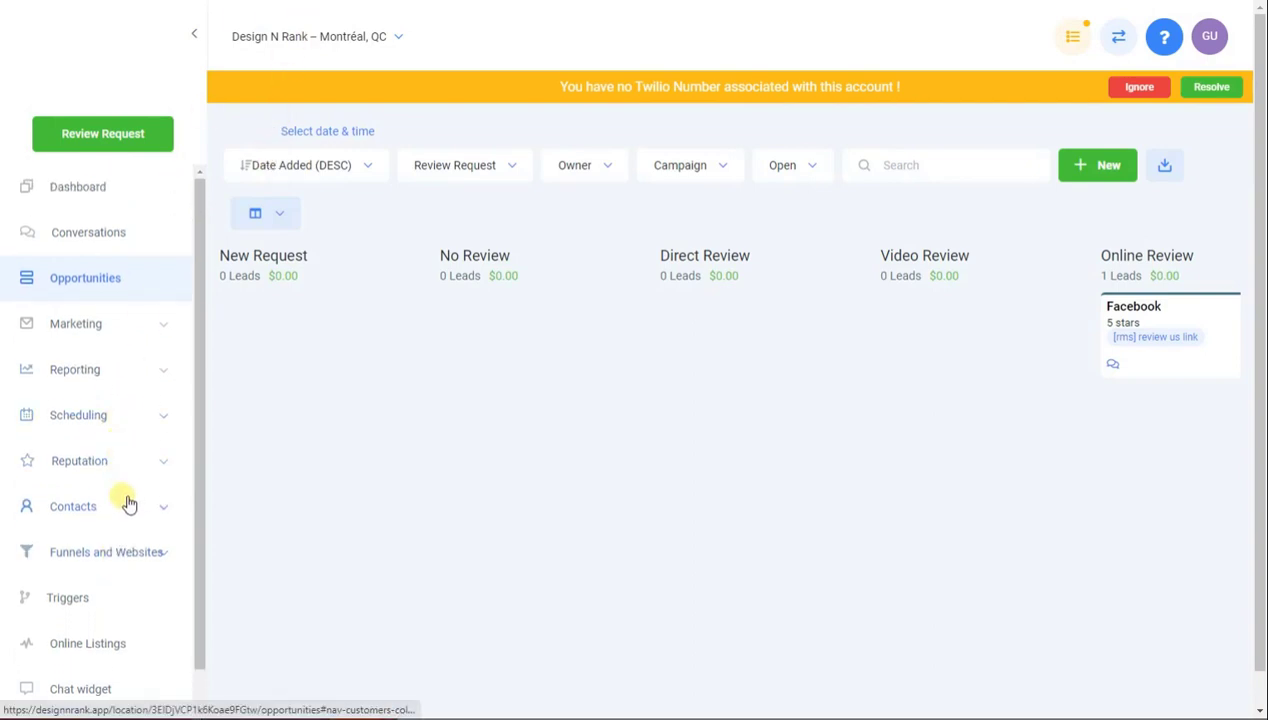
pyautogui.click(127, 504)
pyautogui.click(105, 558)
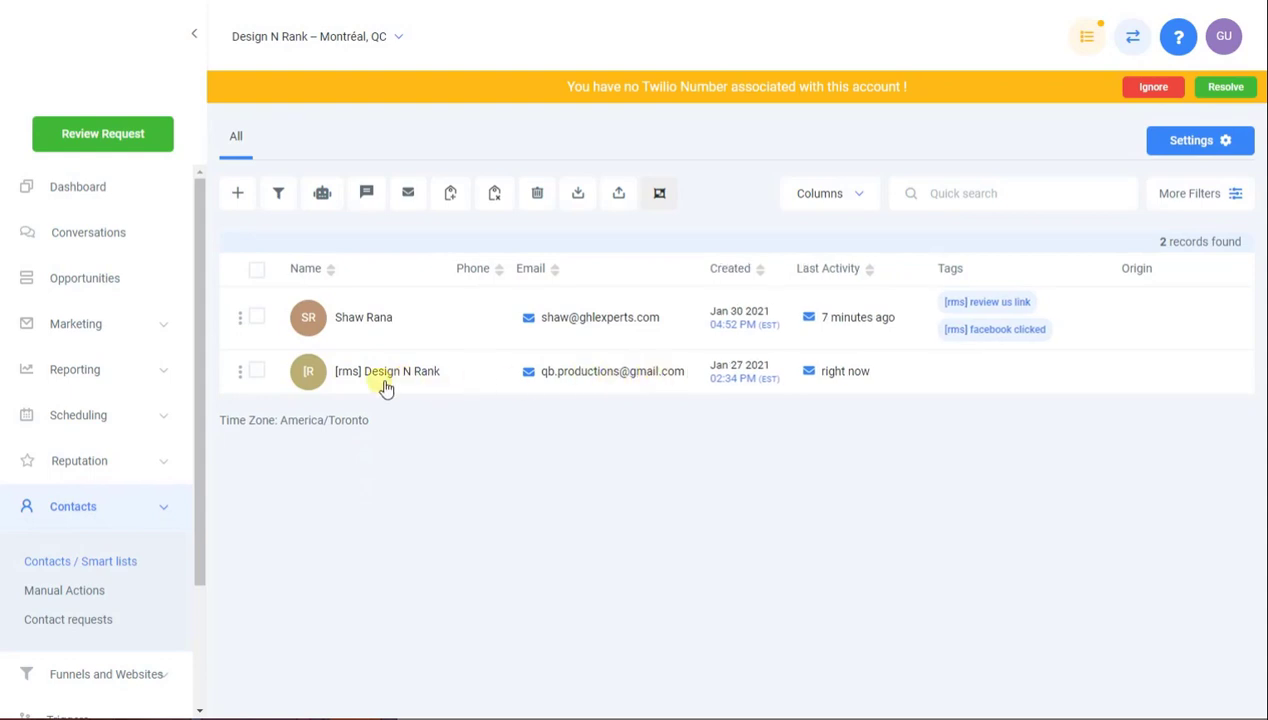
pyautogui.click(382, 376)
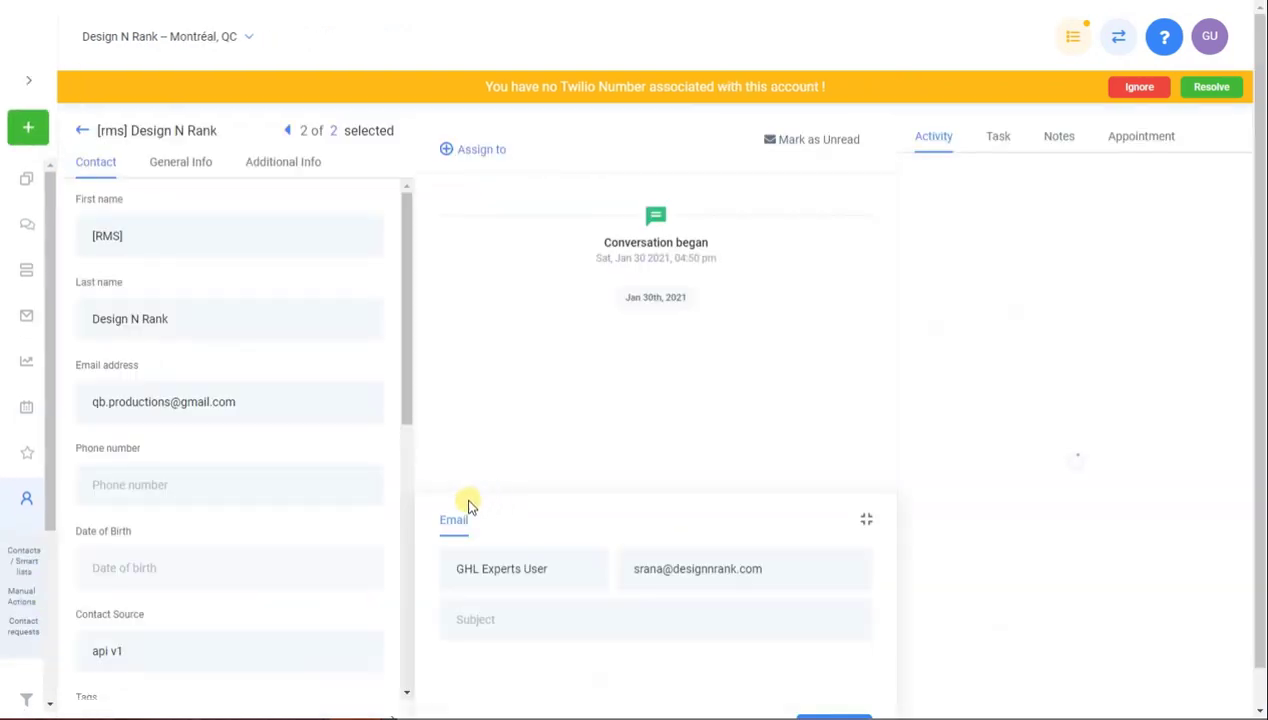
# Expand and read the new Facebook review notification email in the contact's conversation
pyautogui.scroll(-3, 305, 488)
pyautogui.scroll(-5, 307, 488)
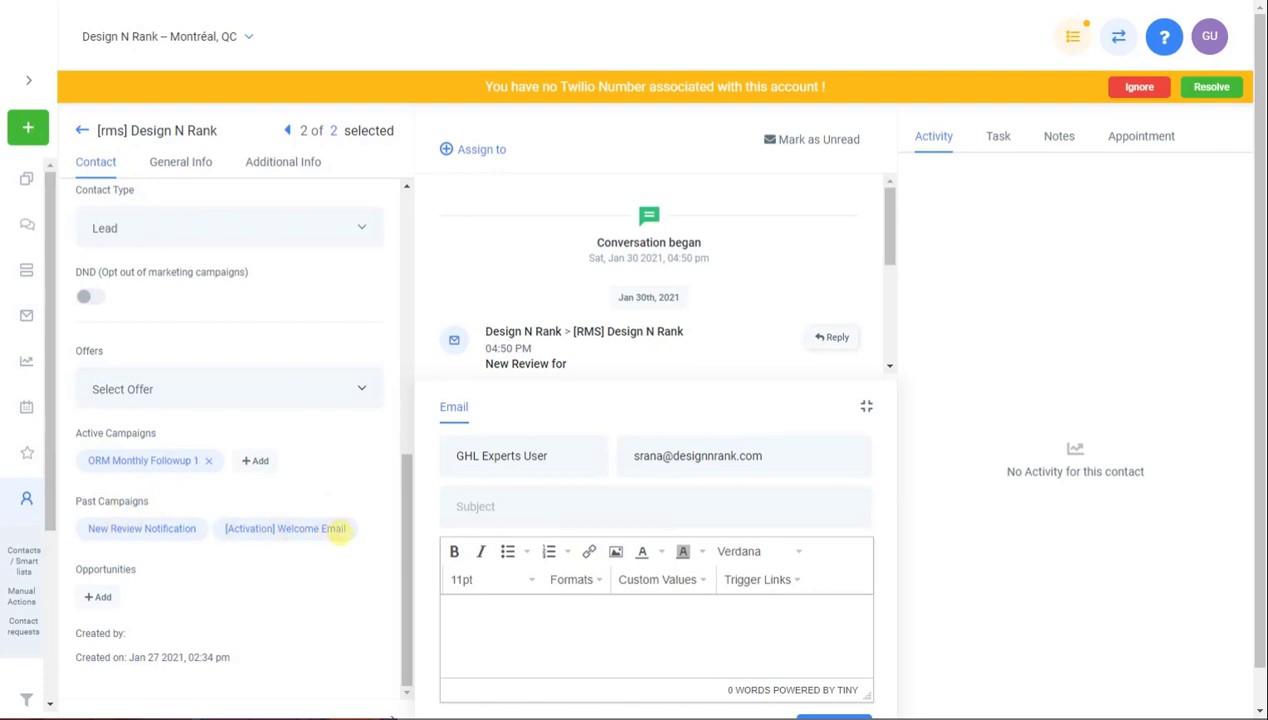
pyautogui.scroll(-1, 673, 387)
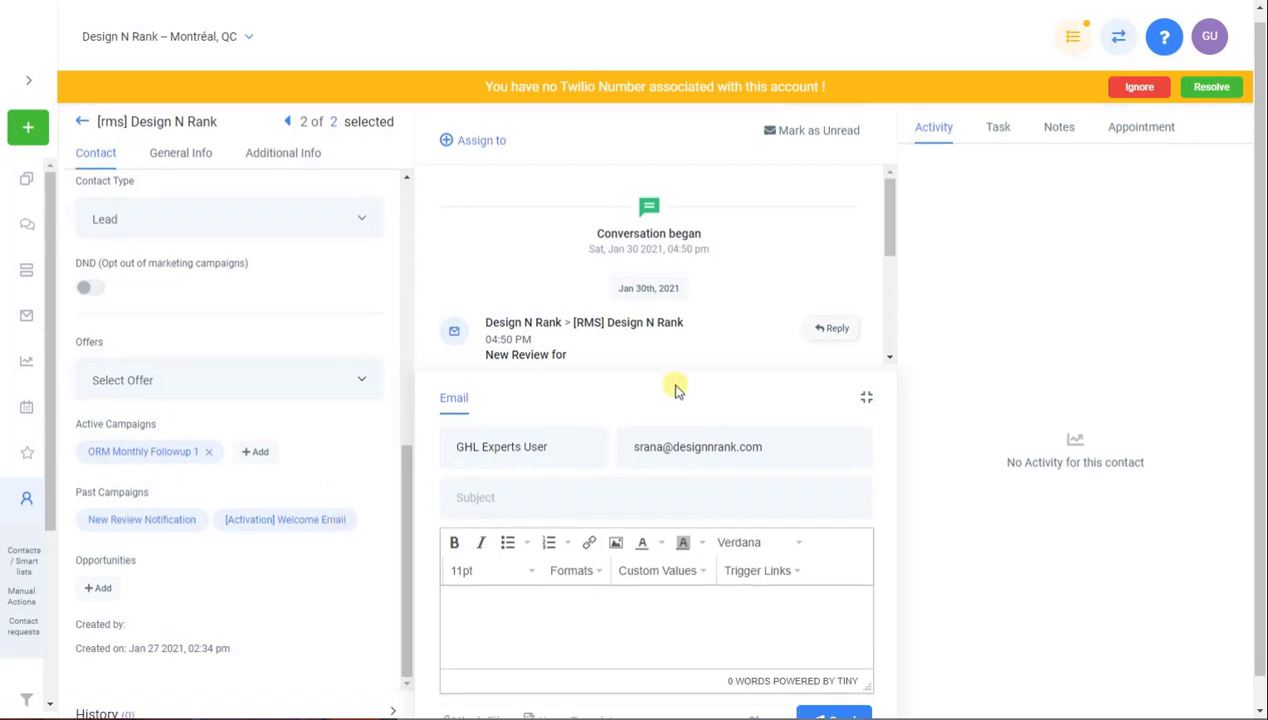
pyautogui.moveTo(887, 205); pyautogui.dragTo(883, 260)
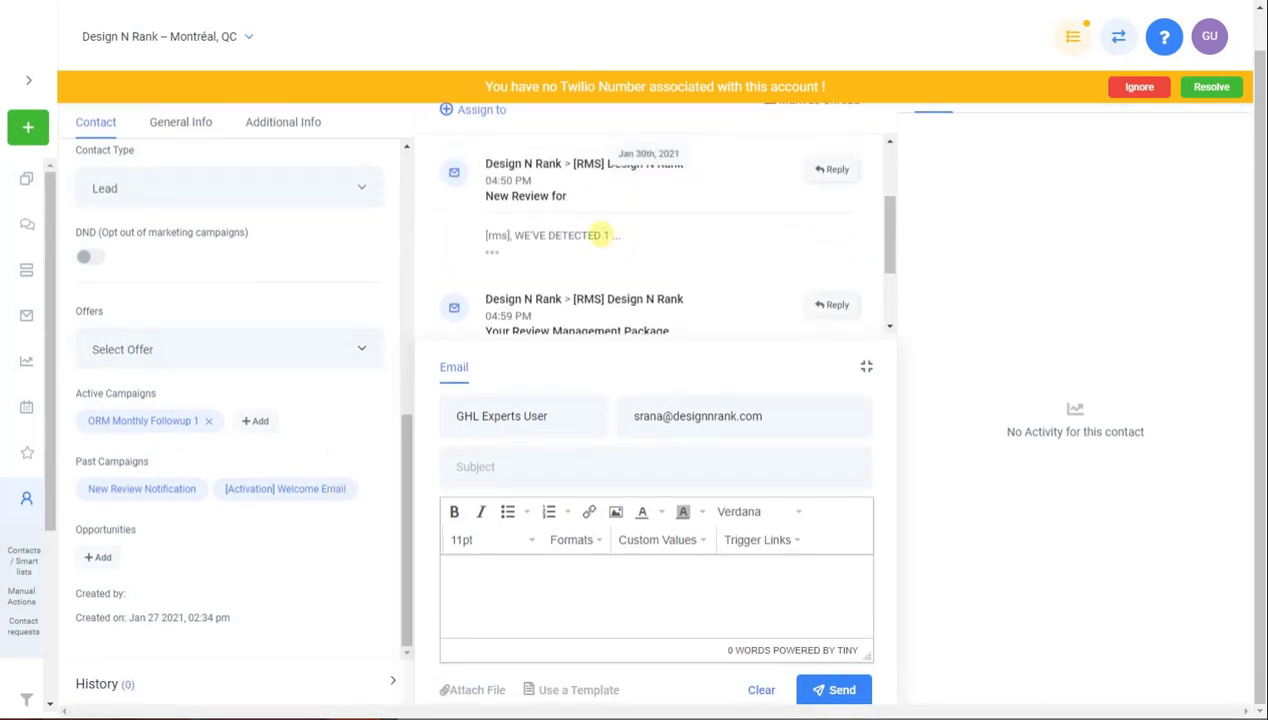
pyautogui.click(496, 256)
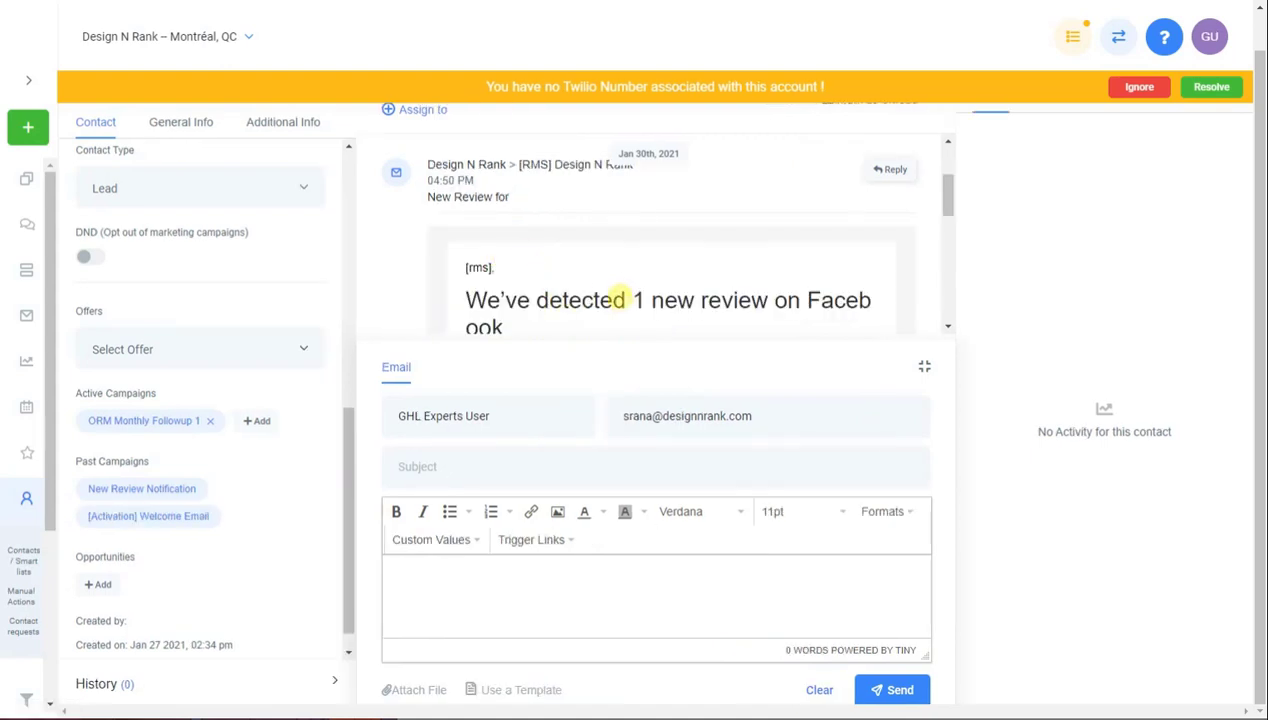
pyautogui.scroll(1, 676, 256)
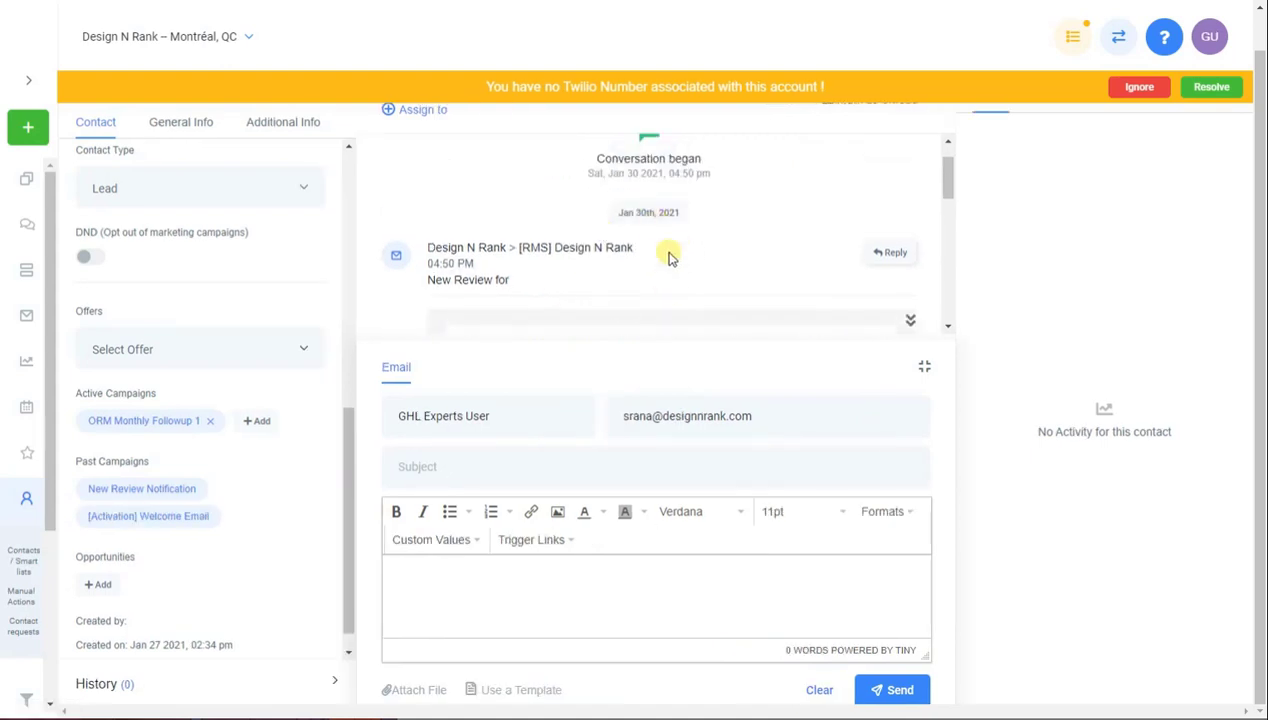
pyautogui.scroll(-1, 671, 257)
pyautogui.scroll(-1, 663, 266)
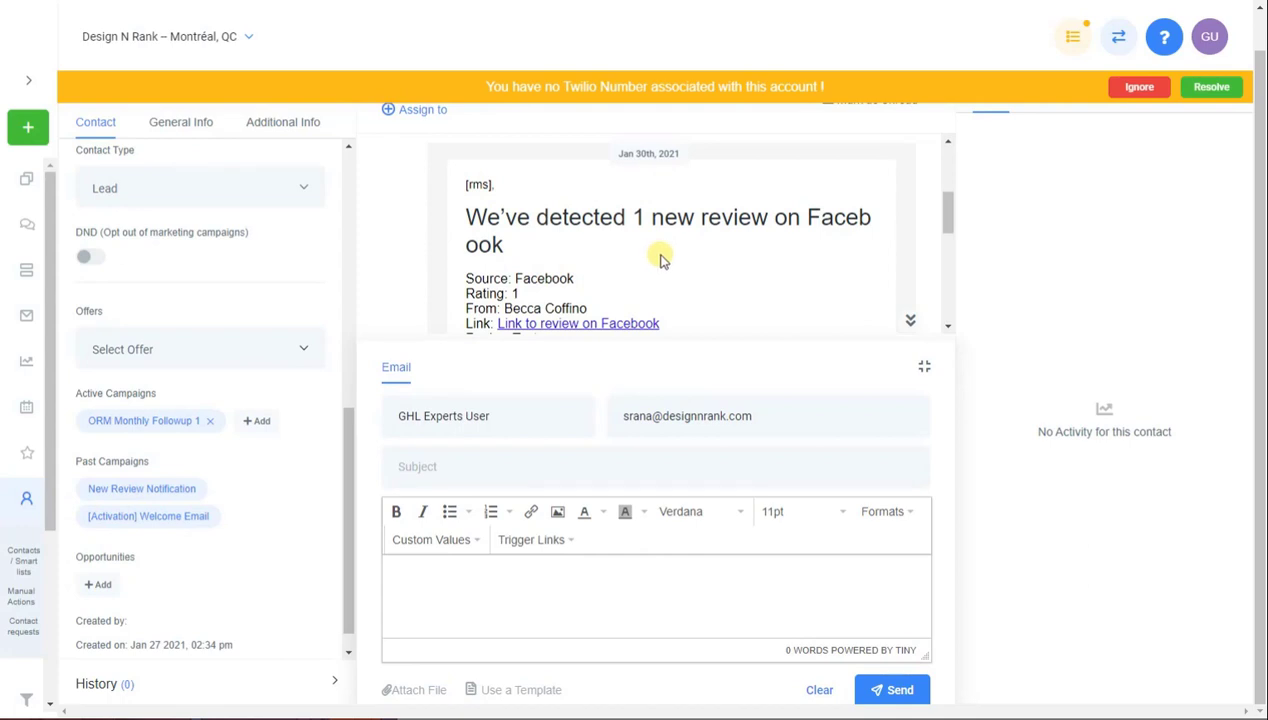
pyautogui.scroll(2, 755, 245)
pyautogui.scroll(-2, 682, 270)
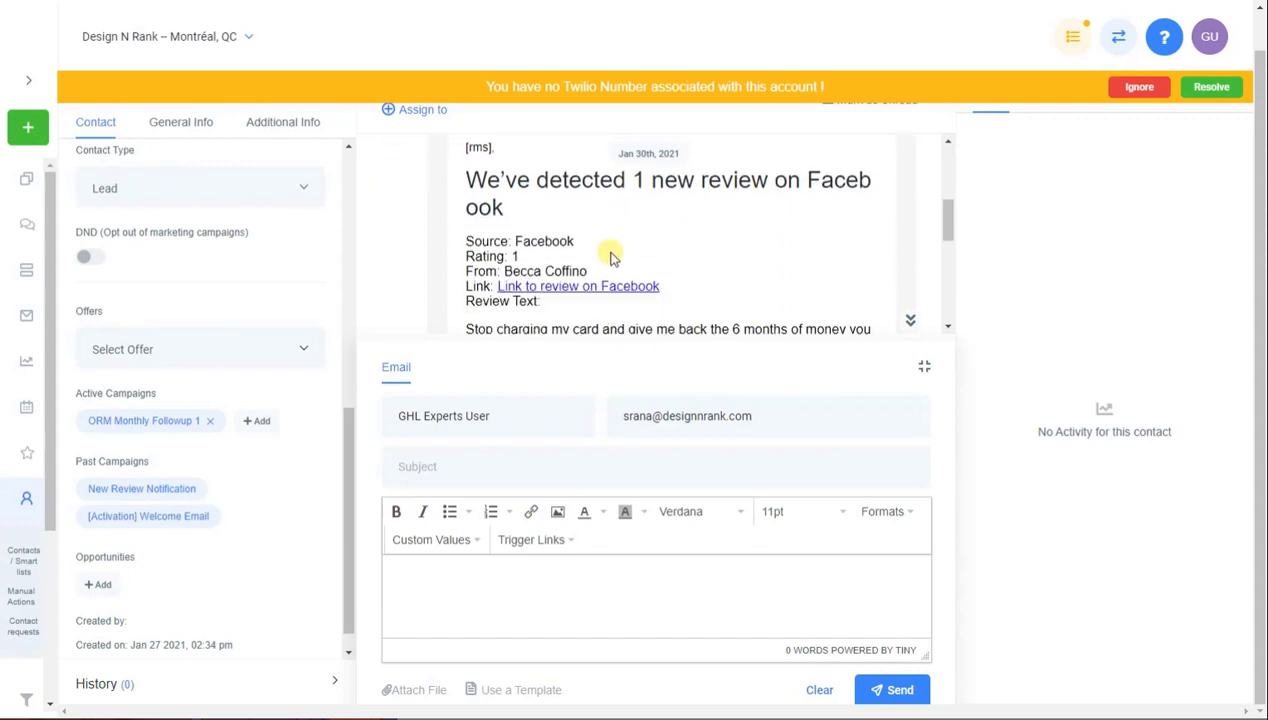
pyautogui.scroll(-1, 605, 250)
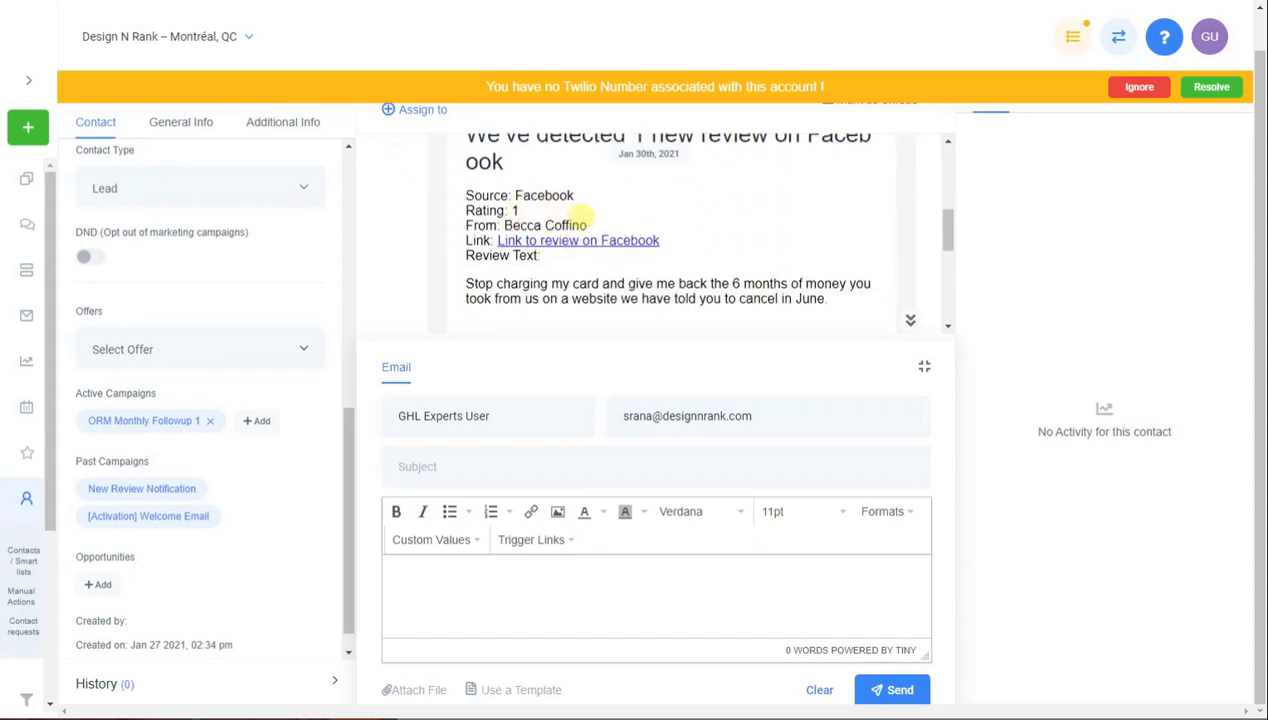
pyautogui.scroll(-2, 530, 210)
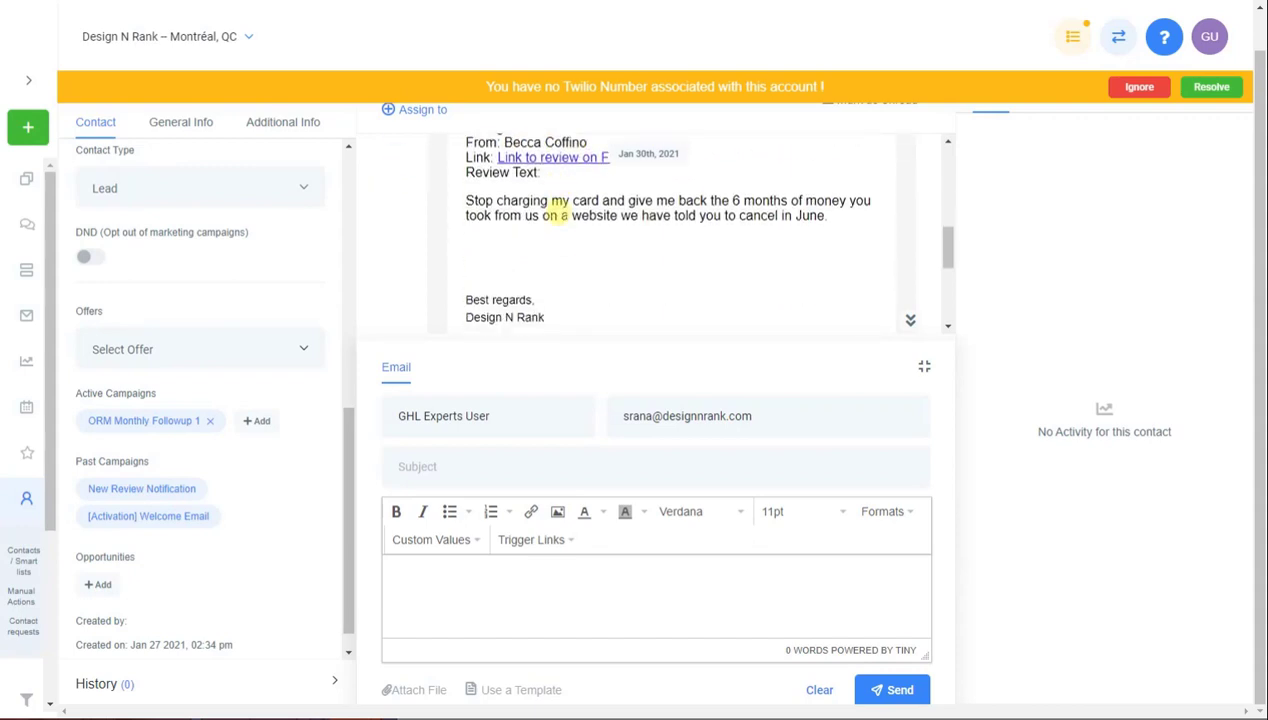
pyautogui.scroll(2, 556, 215)
pyautogui.scroll(-4, 520, 225)
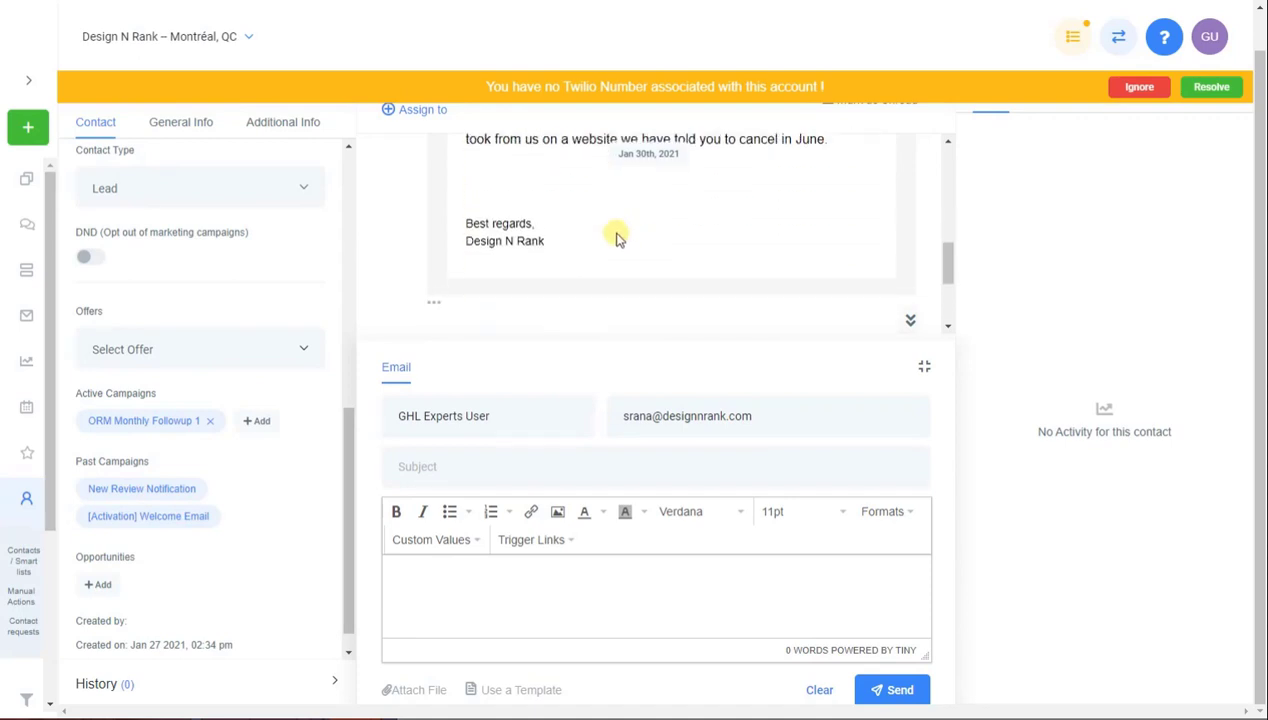
pyautogui.scroll(3, 622, 235)
pyautogui.scroll(6, 628, 237)
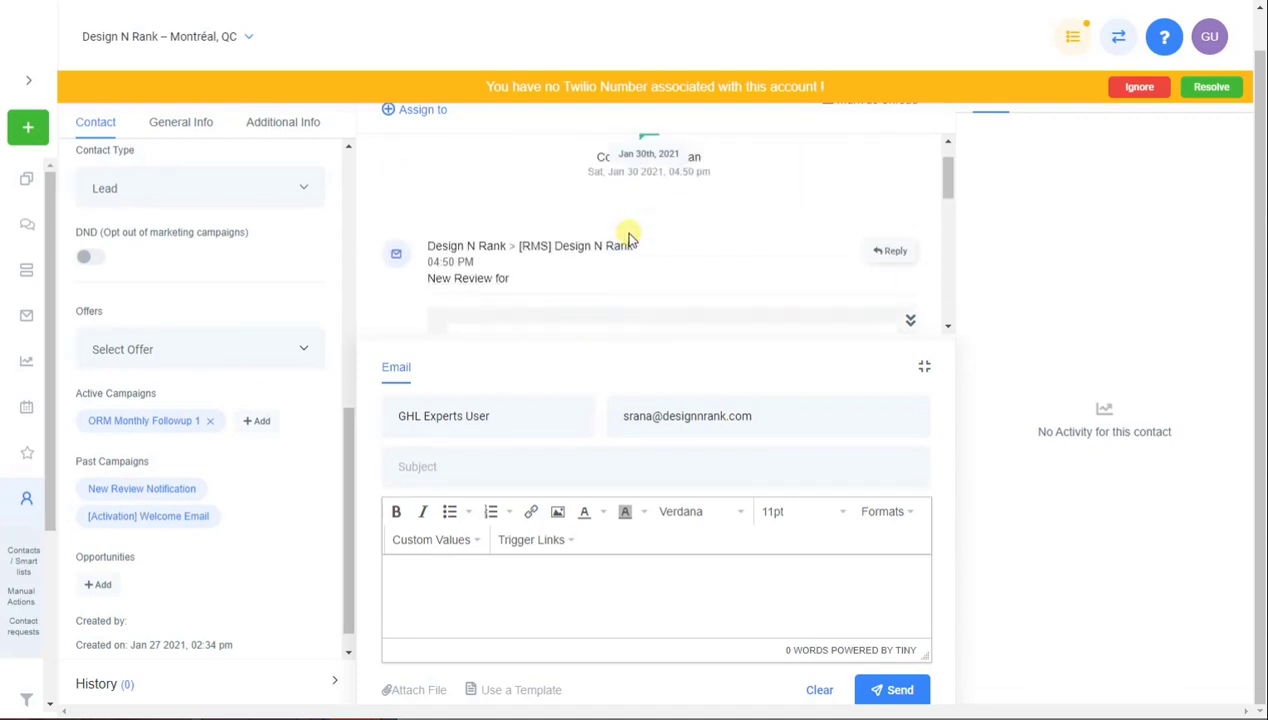
pyautogui.scroll(-3, 628, 237)
pyautogui.scroll(2, 628, 237)
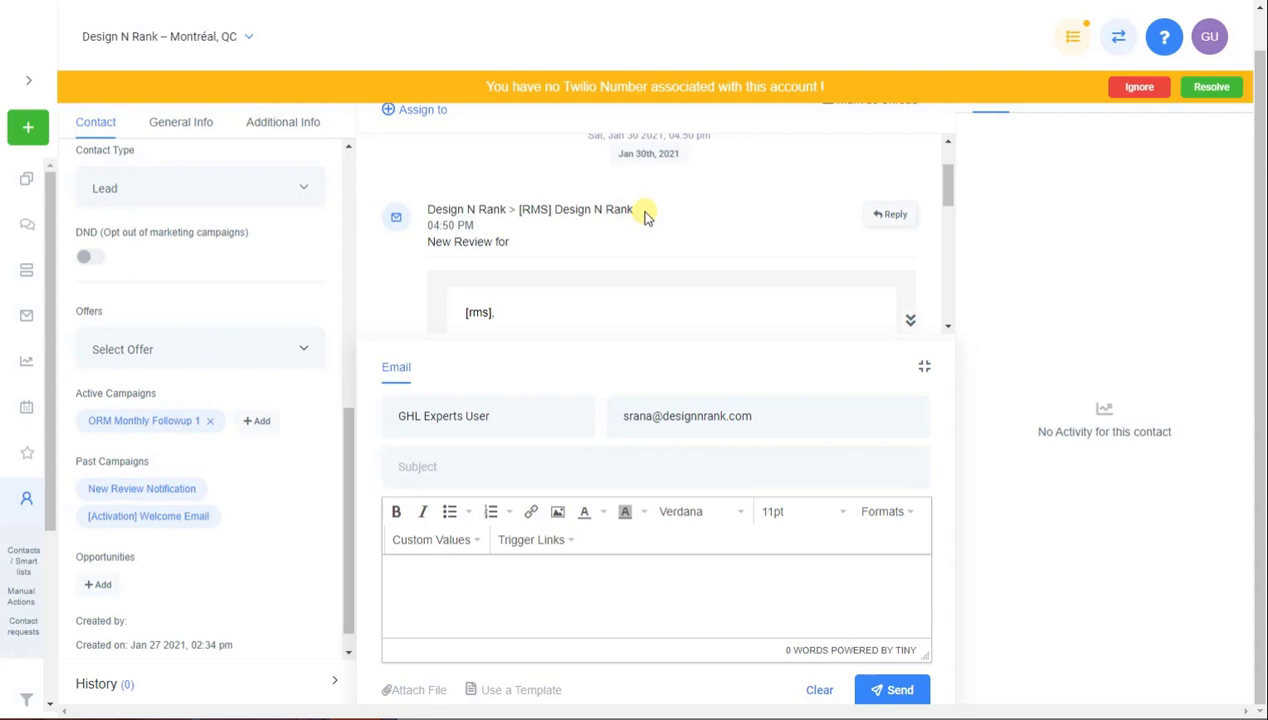
pyautogui.scroll(-4, 634, 258)
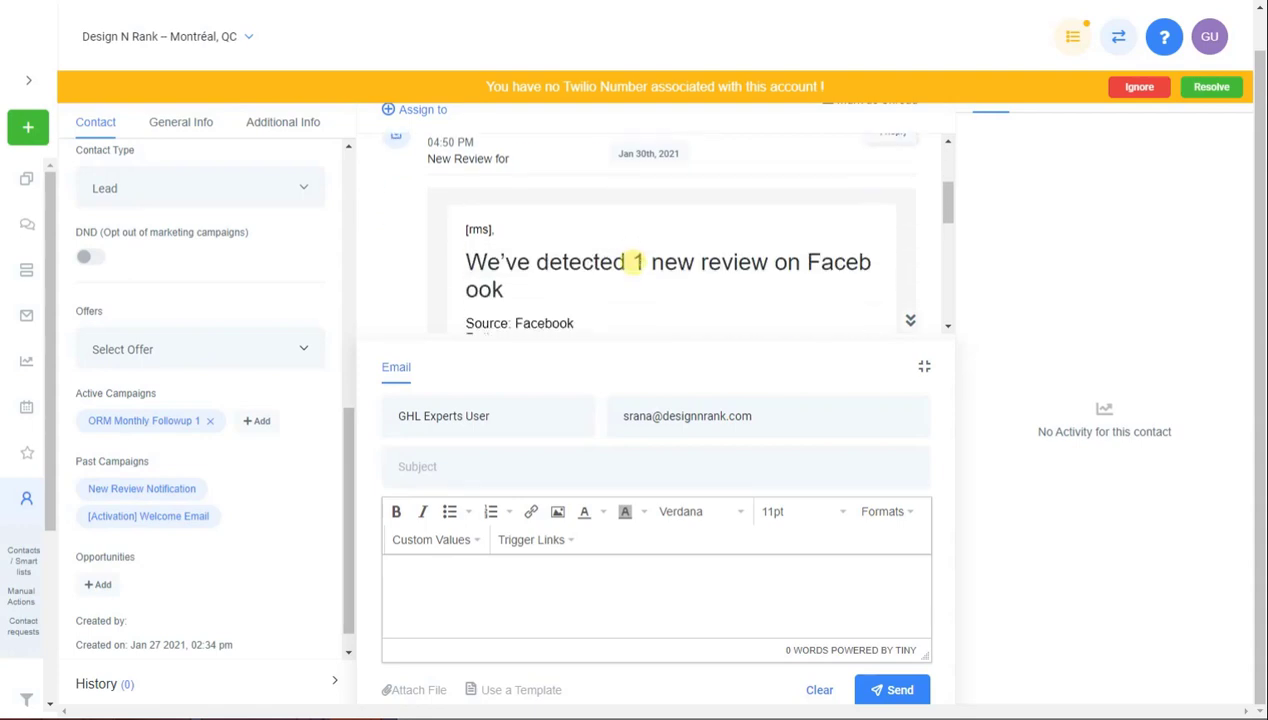
pyautogui.scroll(-4, 648, 218)
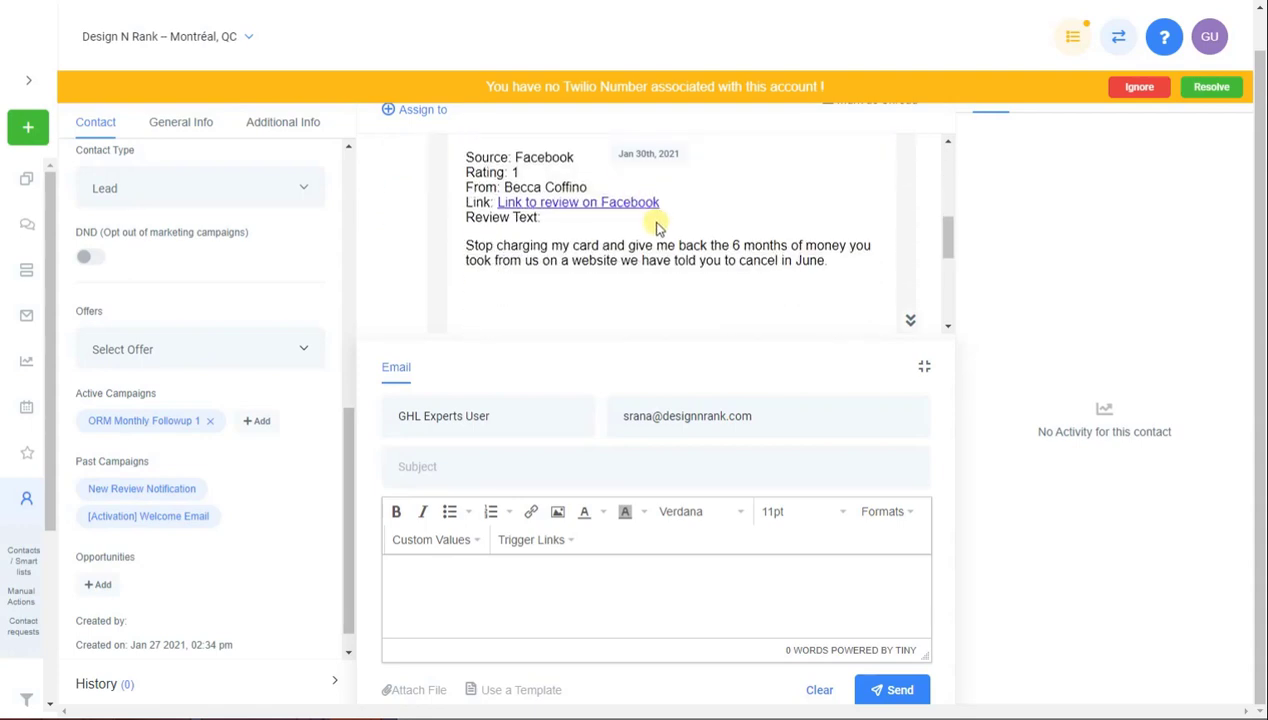
pyautogui.scroll(-4, 660, 224)
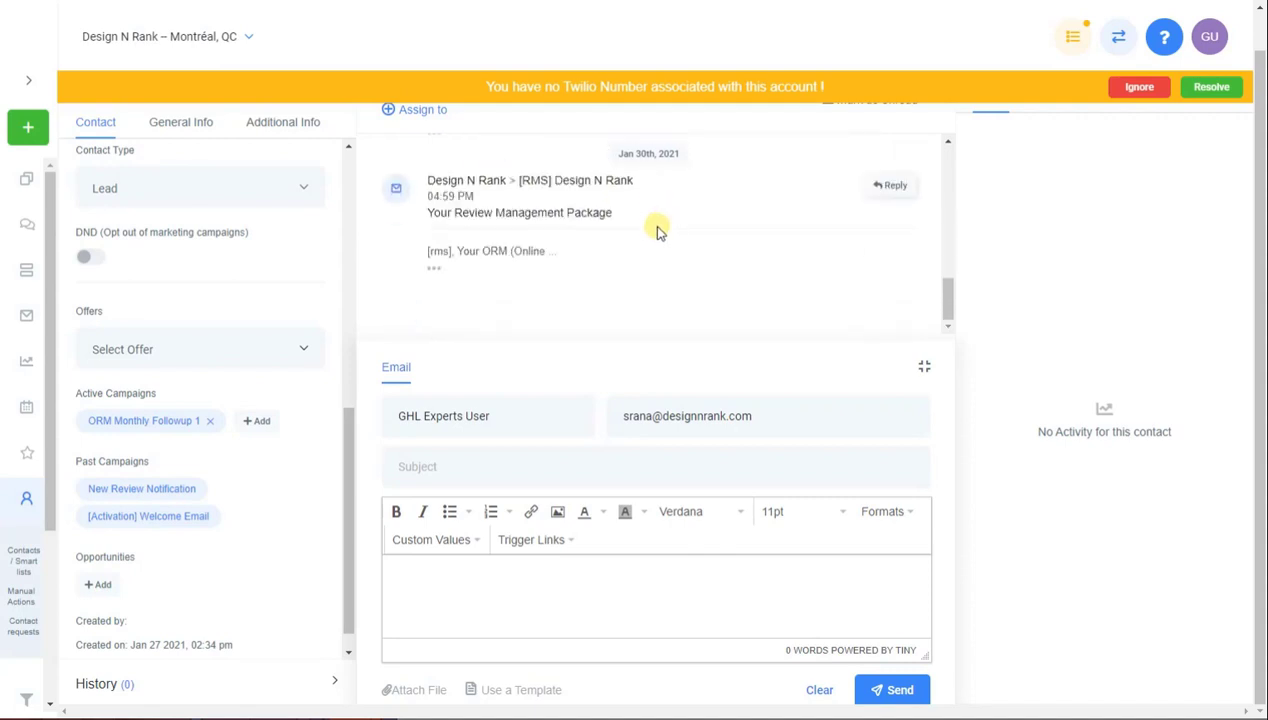
# Expand the Review Management Package email body and scroll through its contents
pyautogui.click(437, 271)
pyautogui.scroll(-4, 630, 252)
pyautogui.scroll(2, 640, 255)
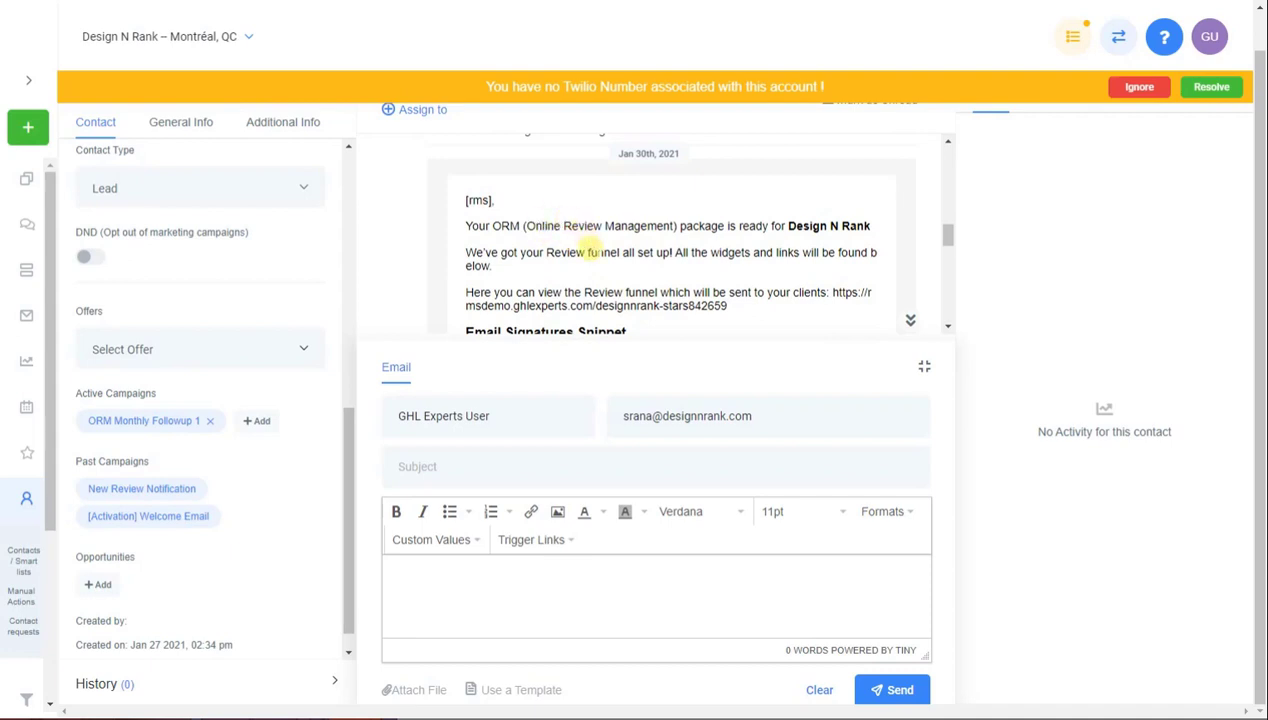
pyautogui.scroll(-2, 672, 252)
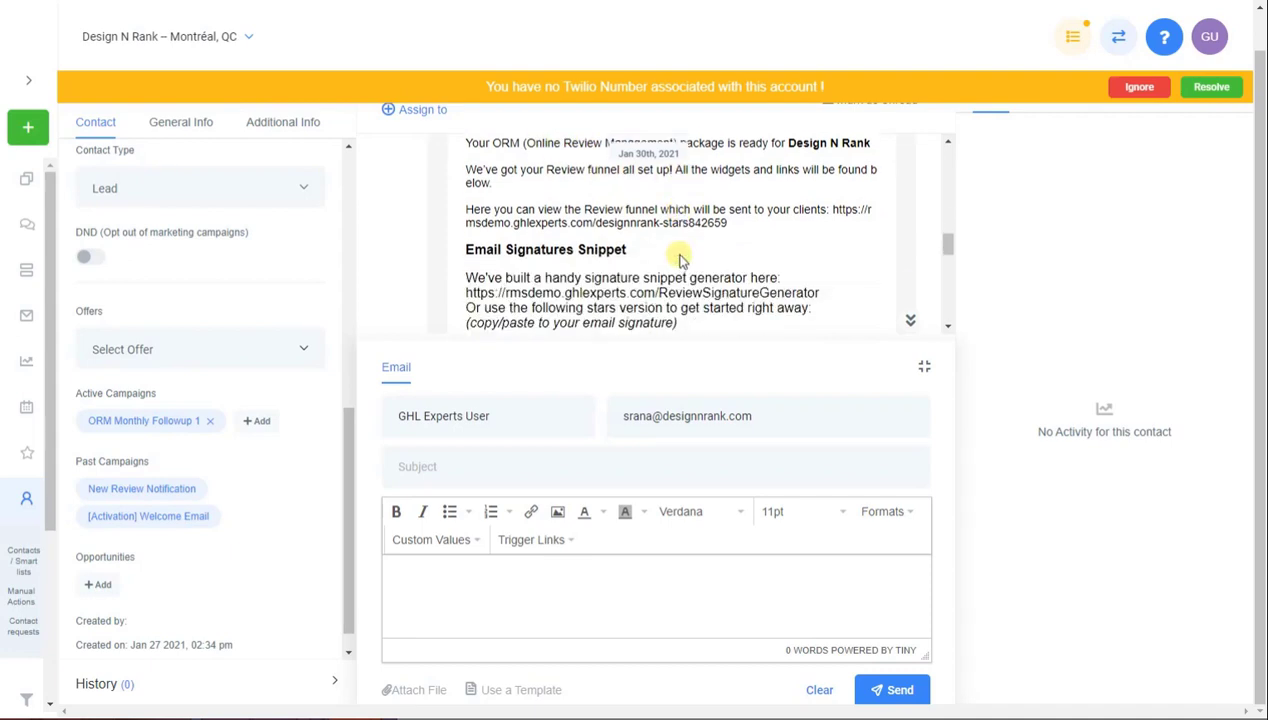
pyautogui.scroll(-2, 678, 258)
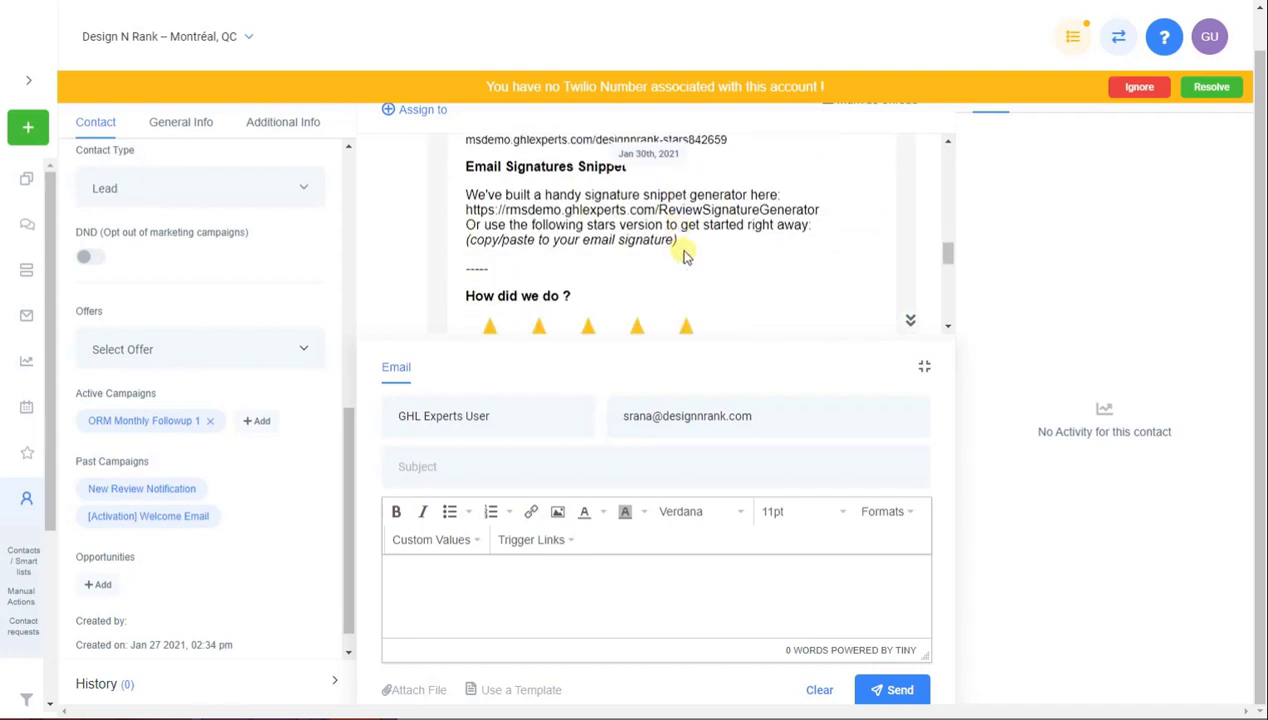
pyautogui.scroll(4, 688, 254)
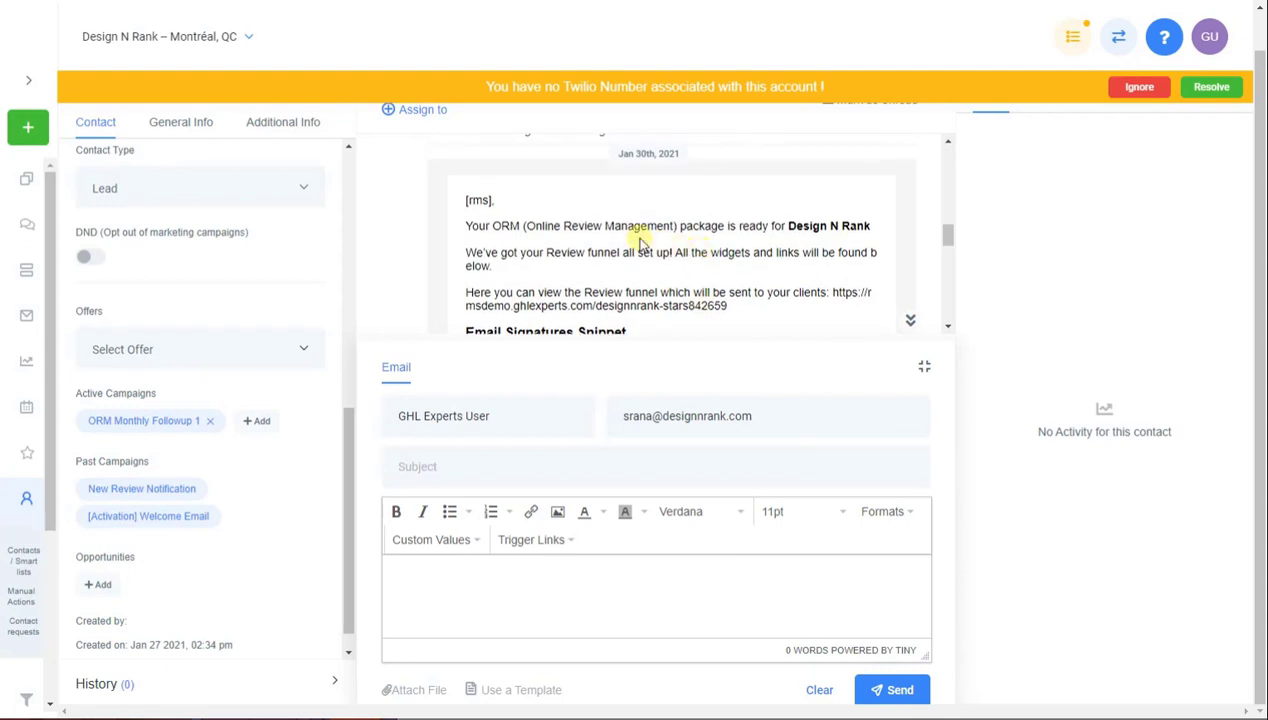
pyautogui.scroll(-2, 700, 270)
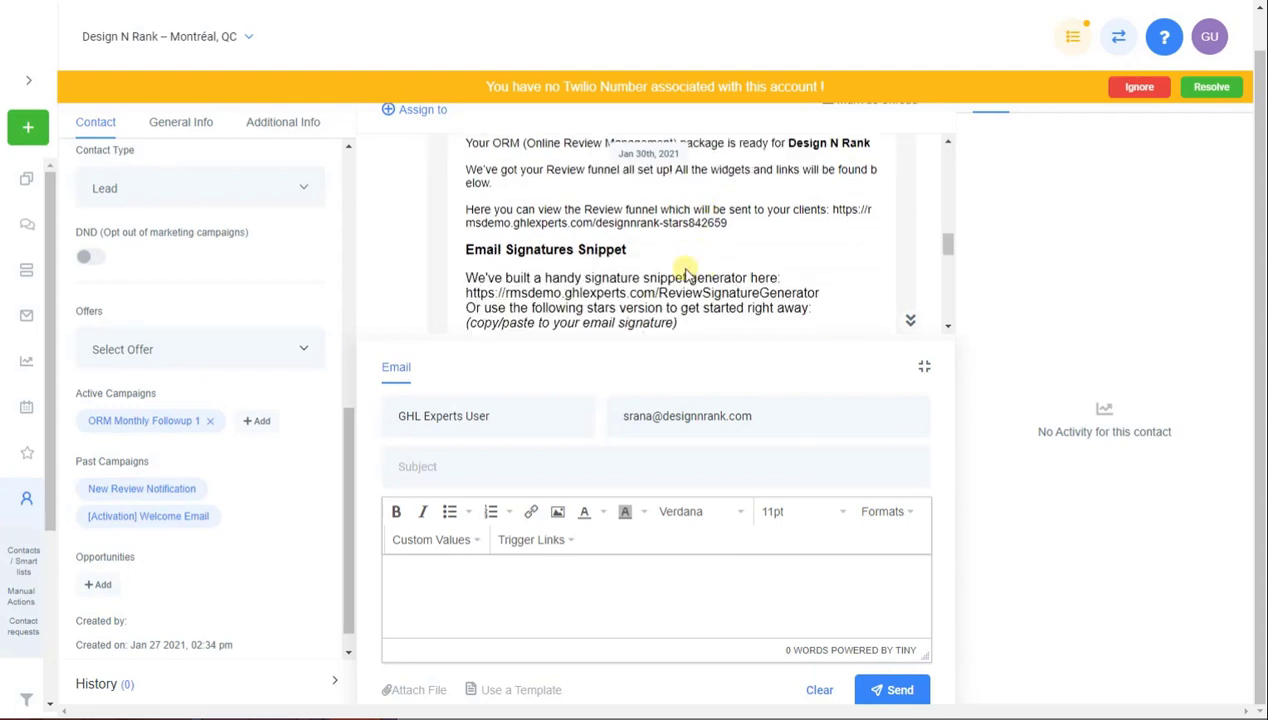
pyautogui.scroll(-2, 665, 290)
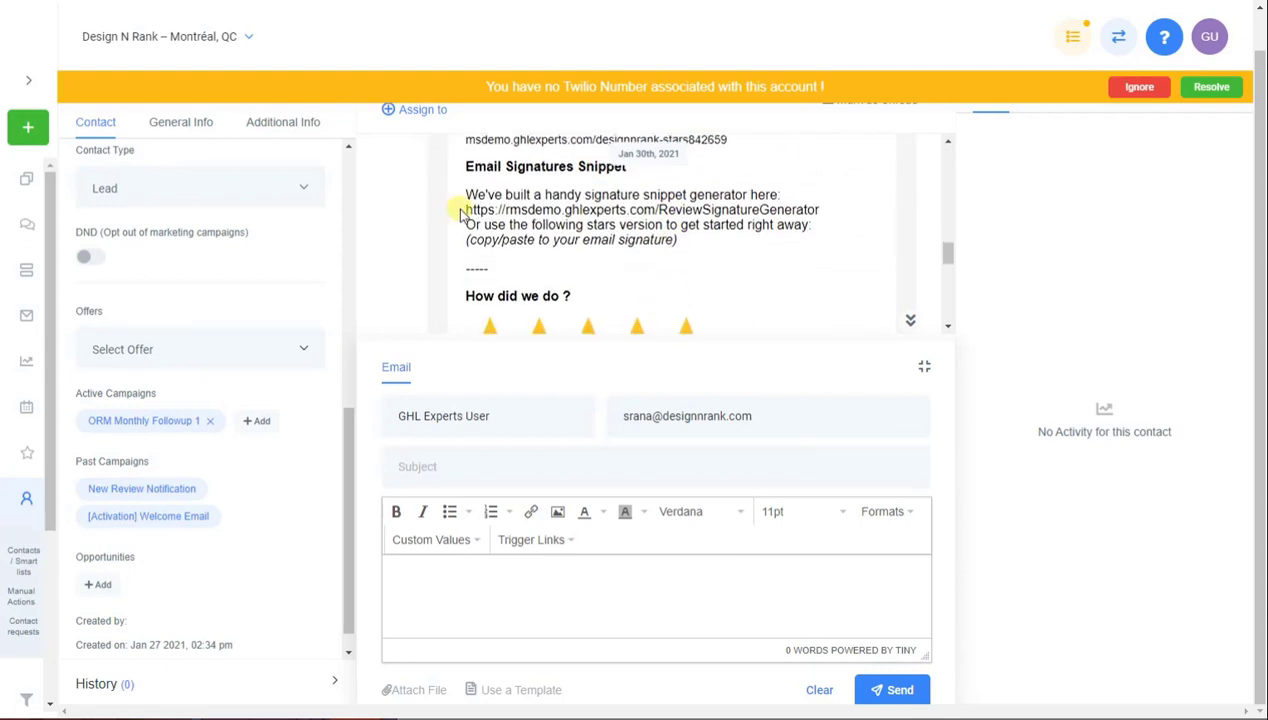
# Select the signature snippet generator and review funnel links in the package email
pyautogui.moveTo(466, 210); pyautogui.dragTo(830, 210)
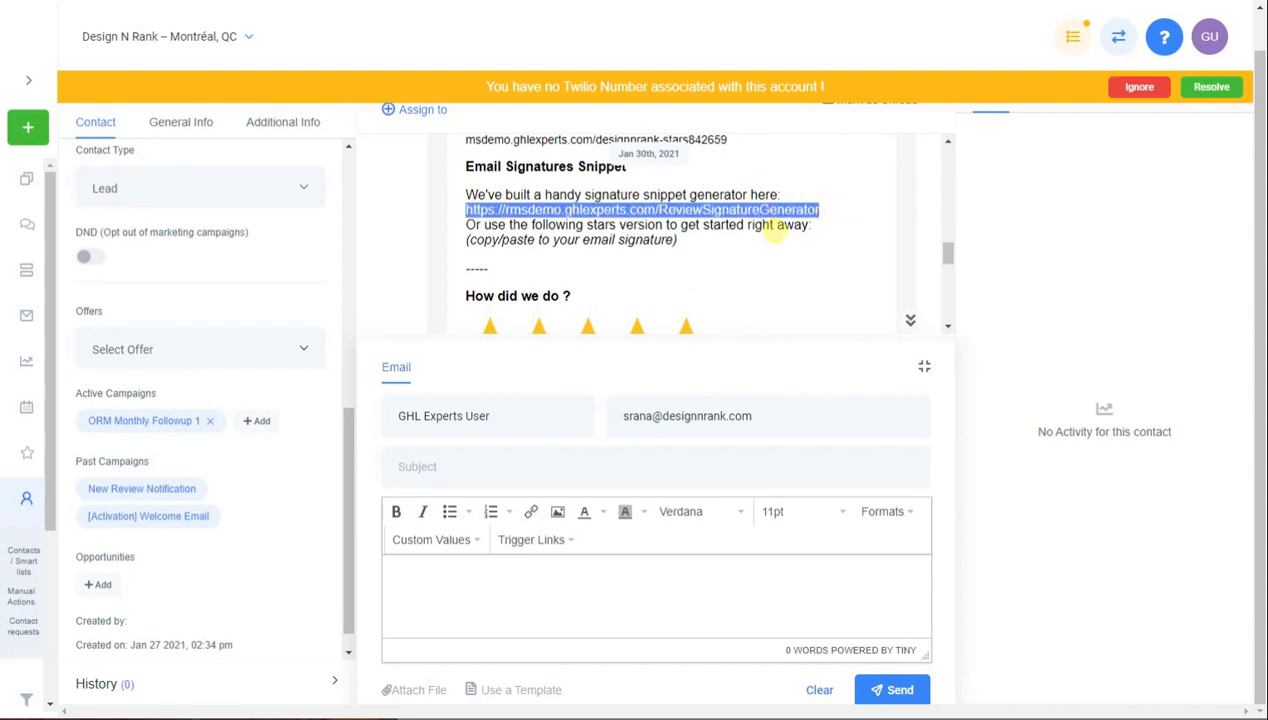
pyautogui.scroll(-2, 767, 248)
pyautogui.scroll(2, 768, 246)
pyautogui.moveTo(730, 222); pyautogui.dragTo(468, 222)
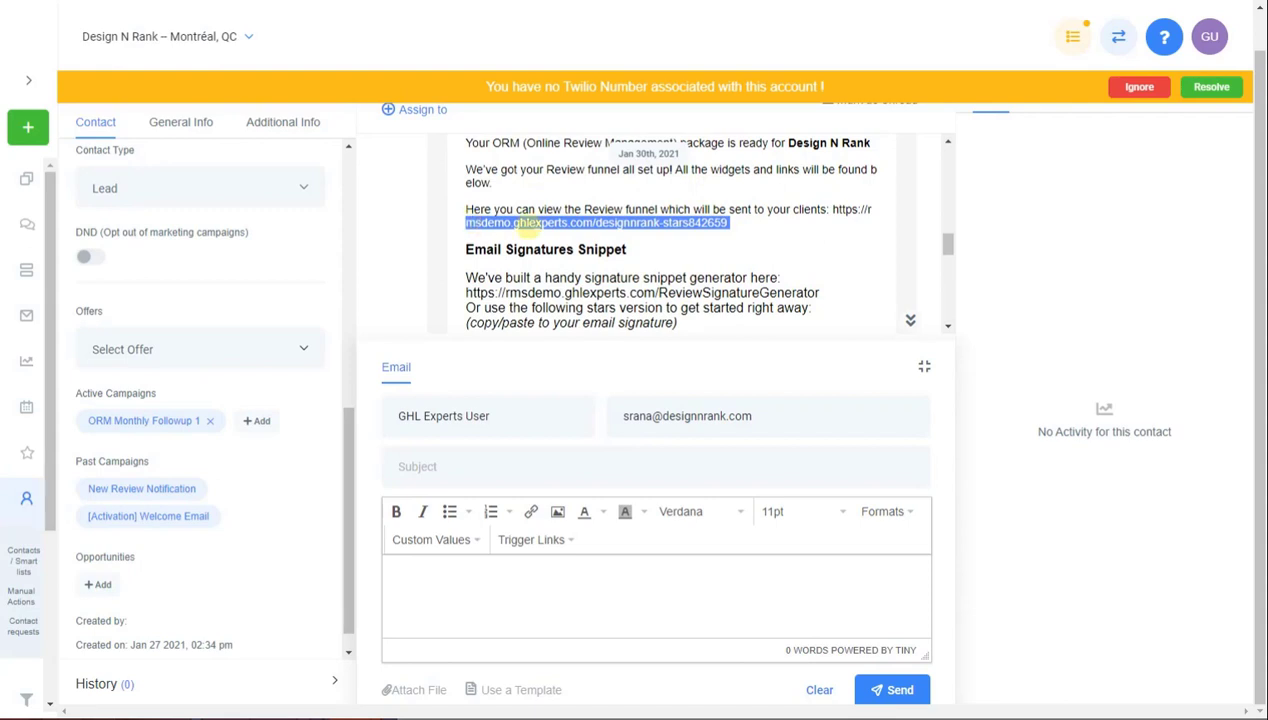
pyautogui.moveTo(832, 209); pyautogui.dragTo(828, 232)
pyautogui.click(826, 234)
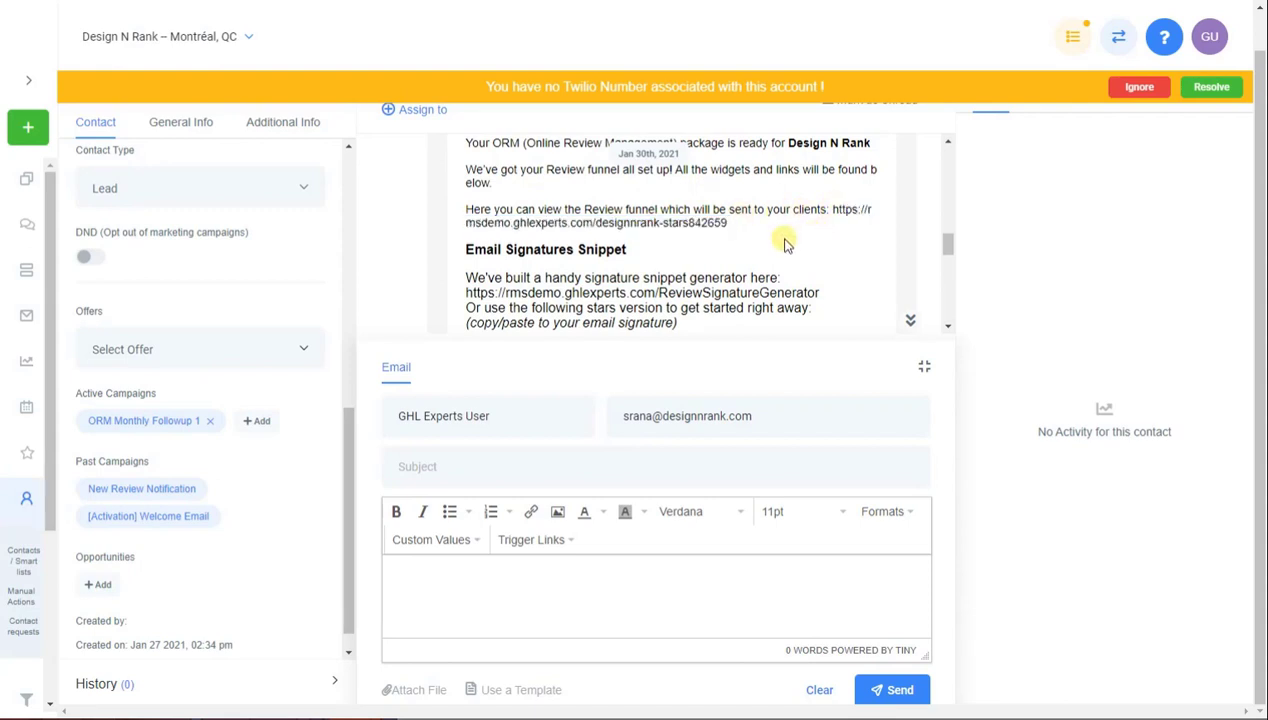
pyautogui.scroll(-8, 786, 240)
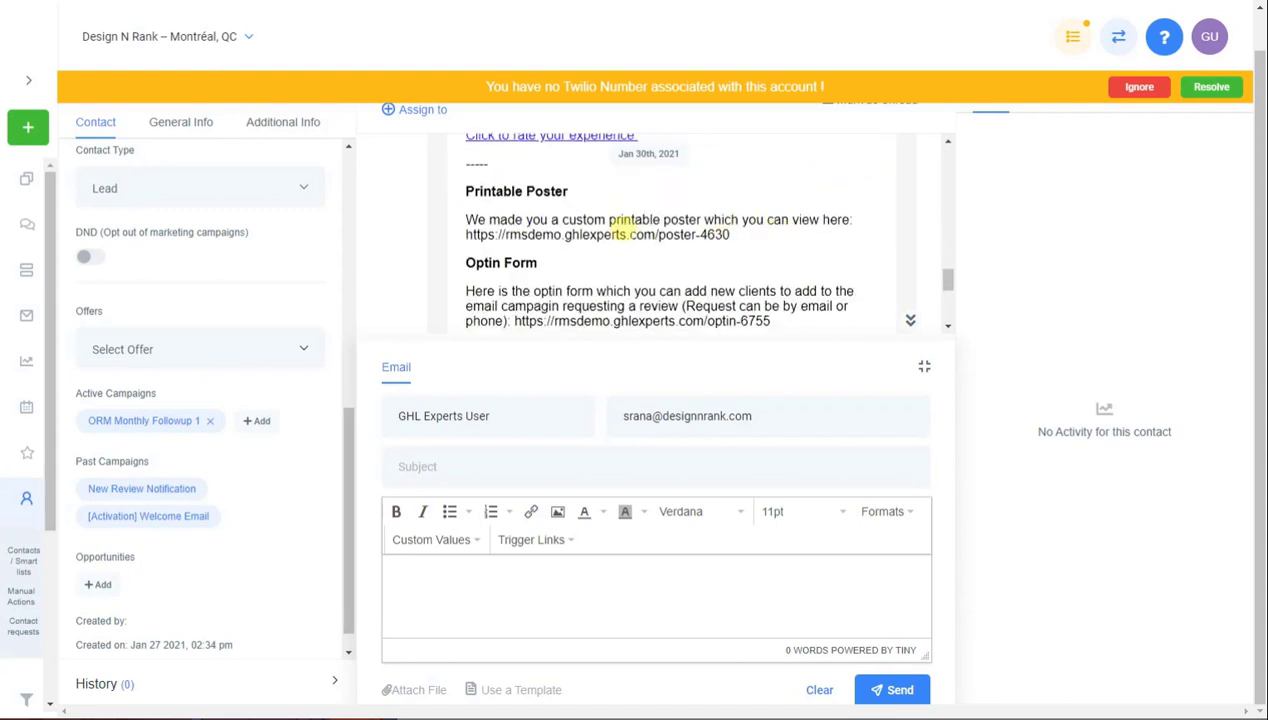
pyautogui.scroll(-3, 590, 226)
pyautogui.scroll(2, 600, 220)
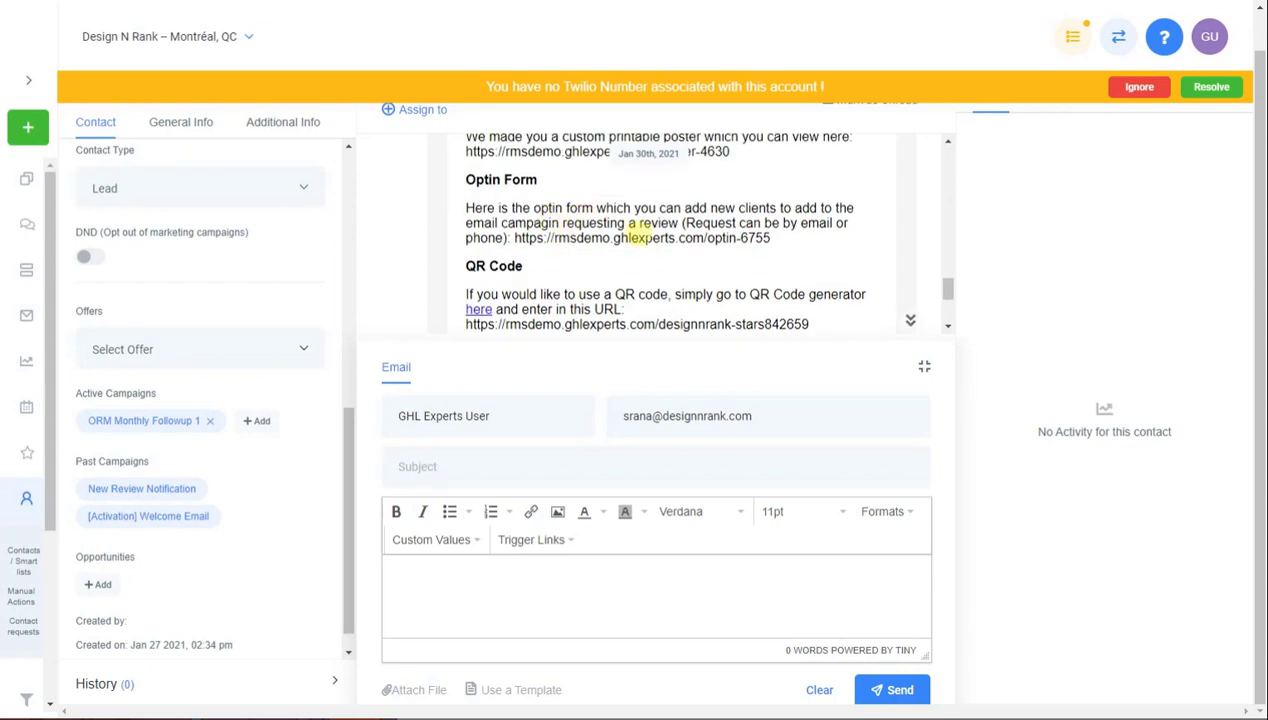
pyautogui.scroll(-2, 620, 232)
pyautogui.scroll(-1, 640, 240)
pyautogui.scroll(-1, 665, 245)
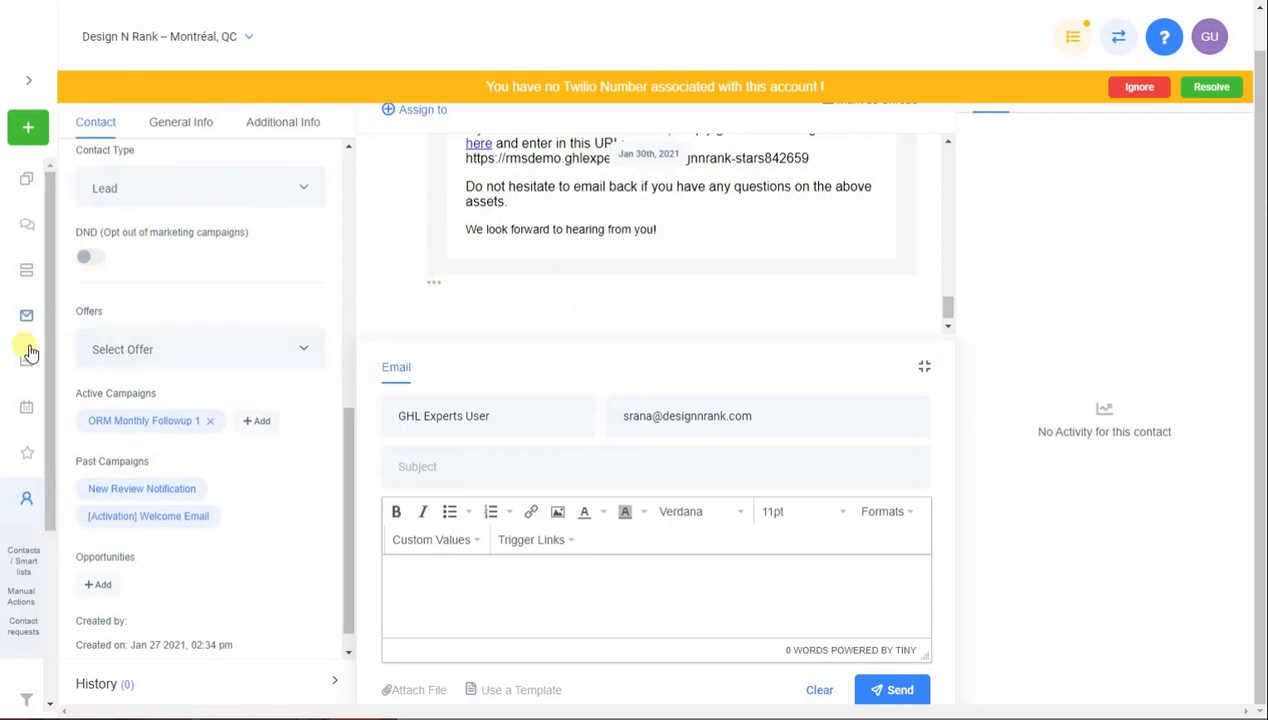
pyautogui.scroll(1, 48, 451)
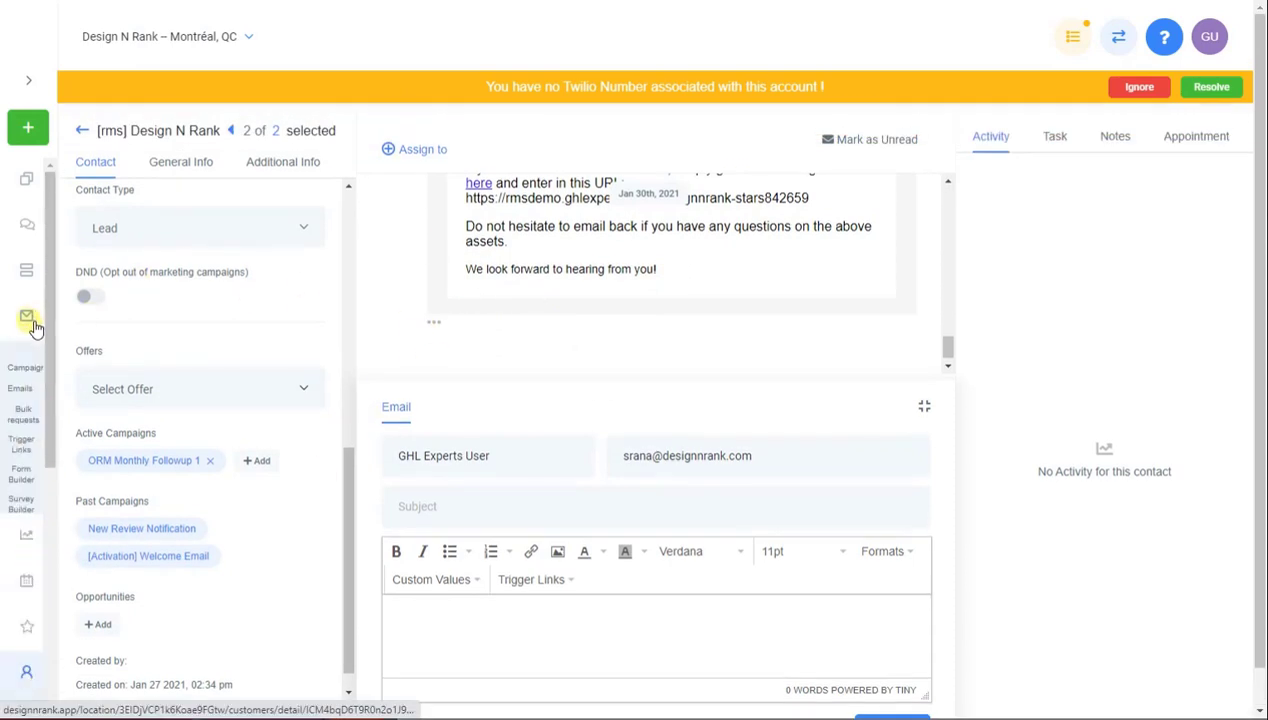
# Open the [Activation] Welcome Email campaign in the Review Management System campaign folder
pyautogui.click(32, 366)
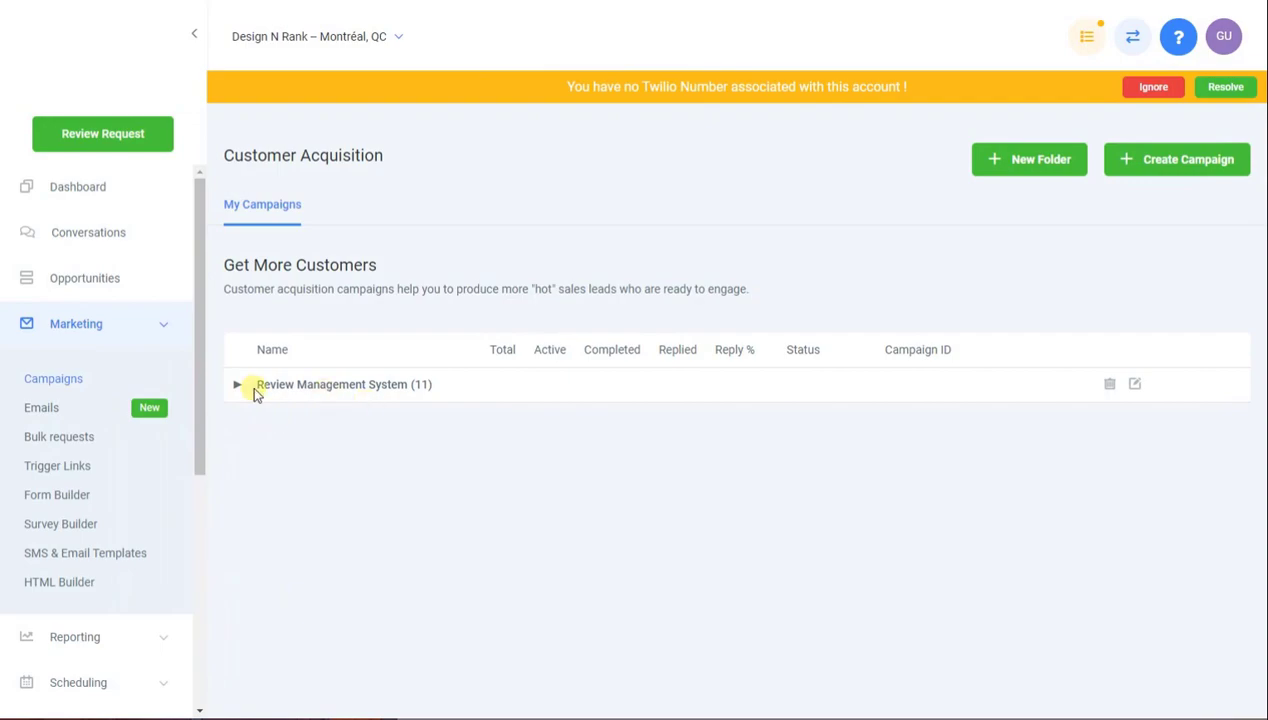
pyautogui.click(73, 560)
pyautogui.scroll(-10, 354, 490)
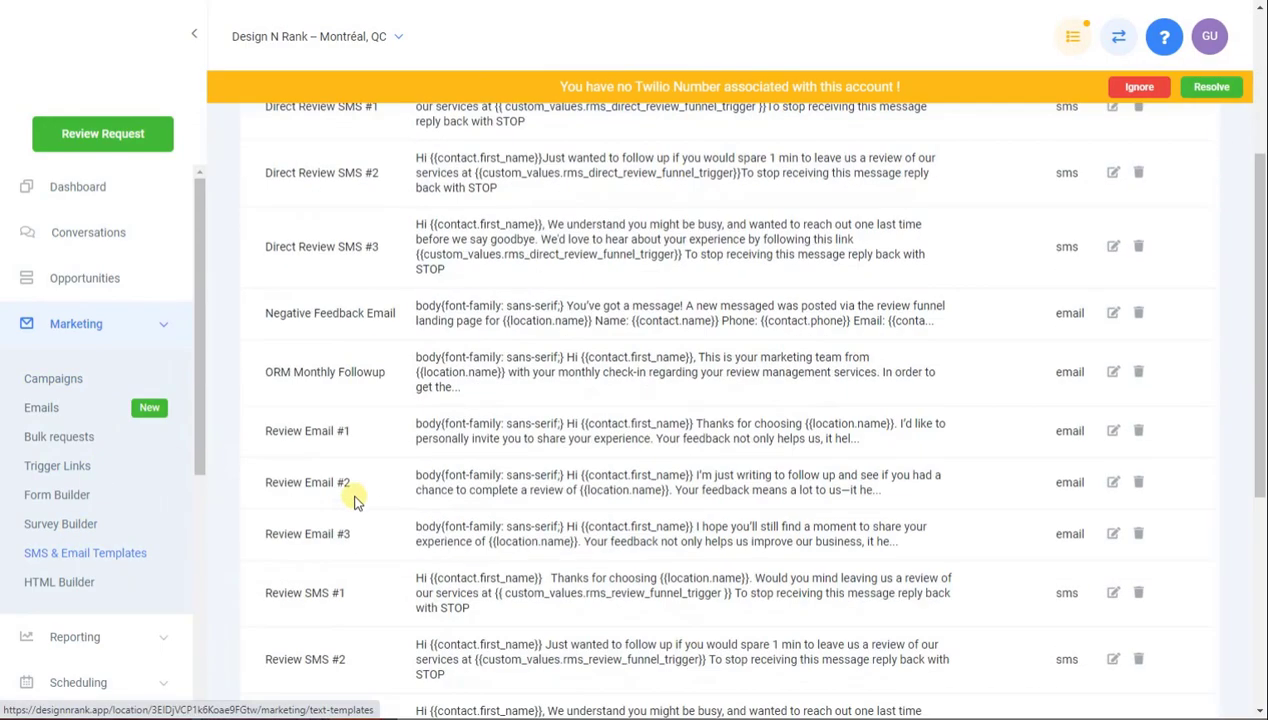
pyautogui.scroll(6, 354, 556)
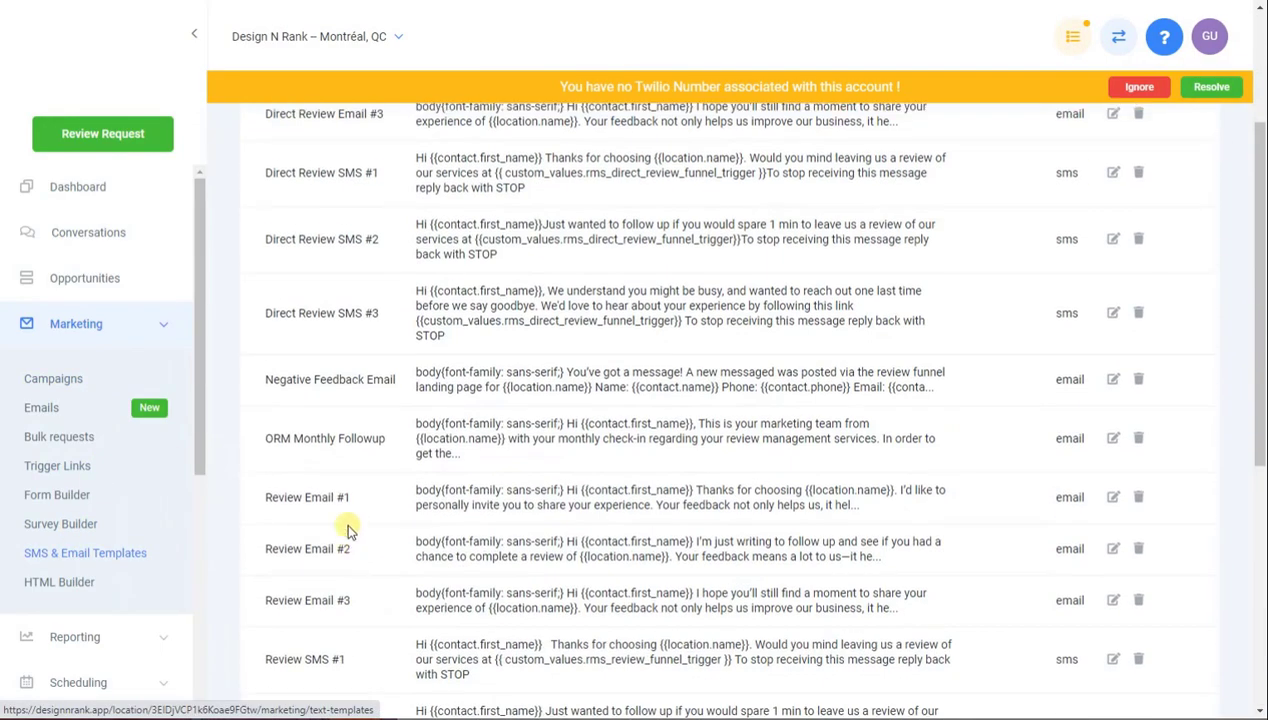
pyautogui.scroll(2, 354, 420)
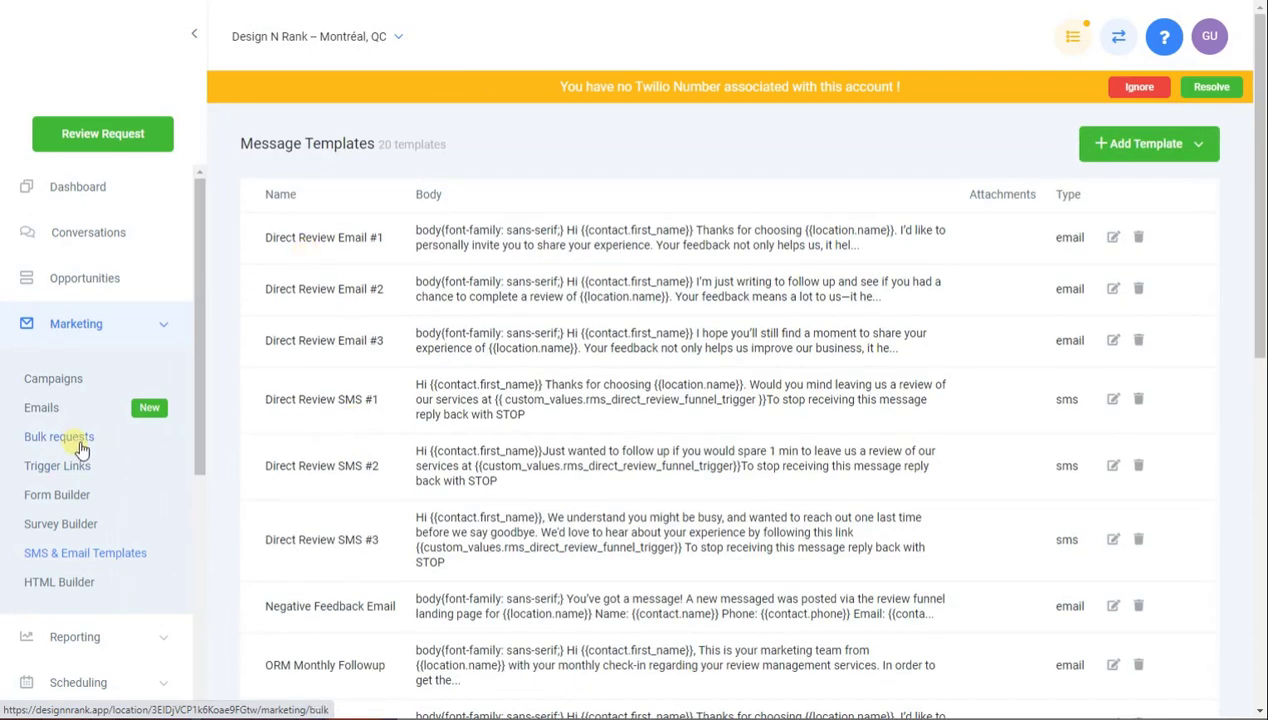
pyautogui.click(50, 378)
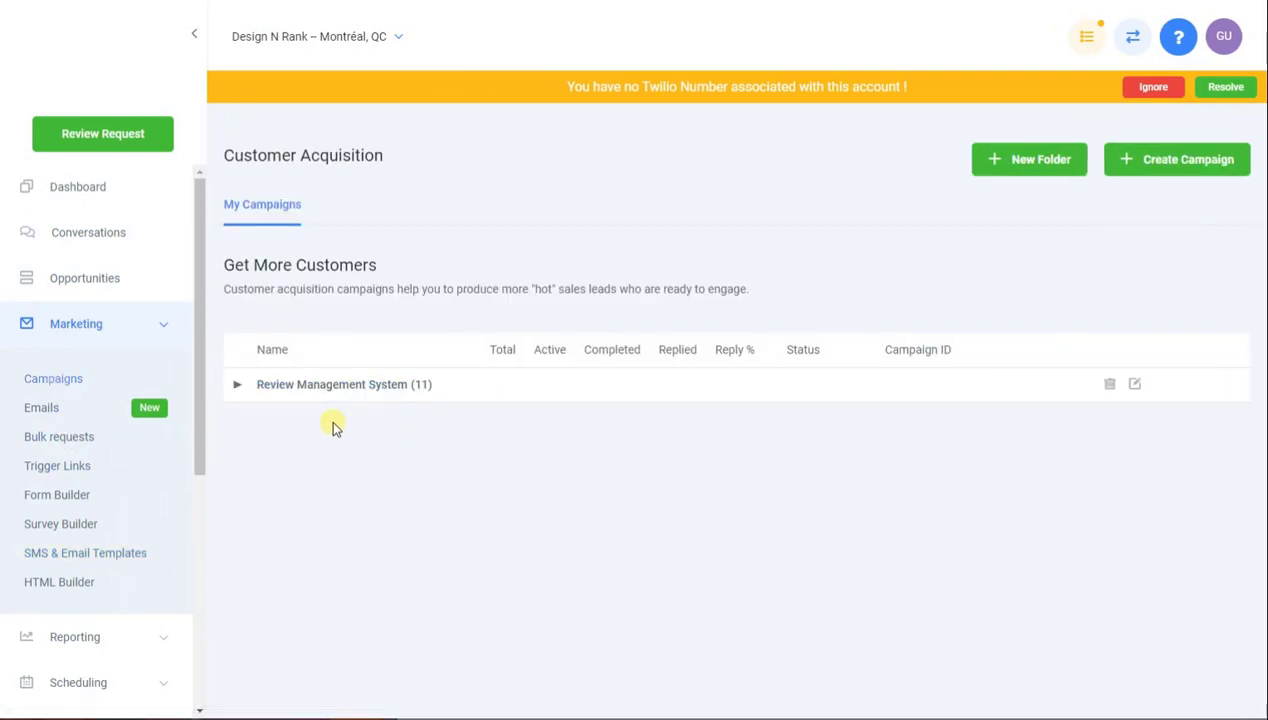
pyautogui.click(238, 387)
pyautogui.scroll(-2, 410, 481)
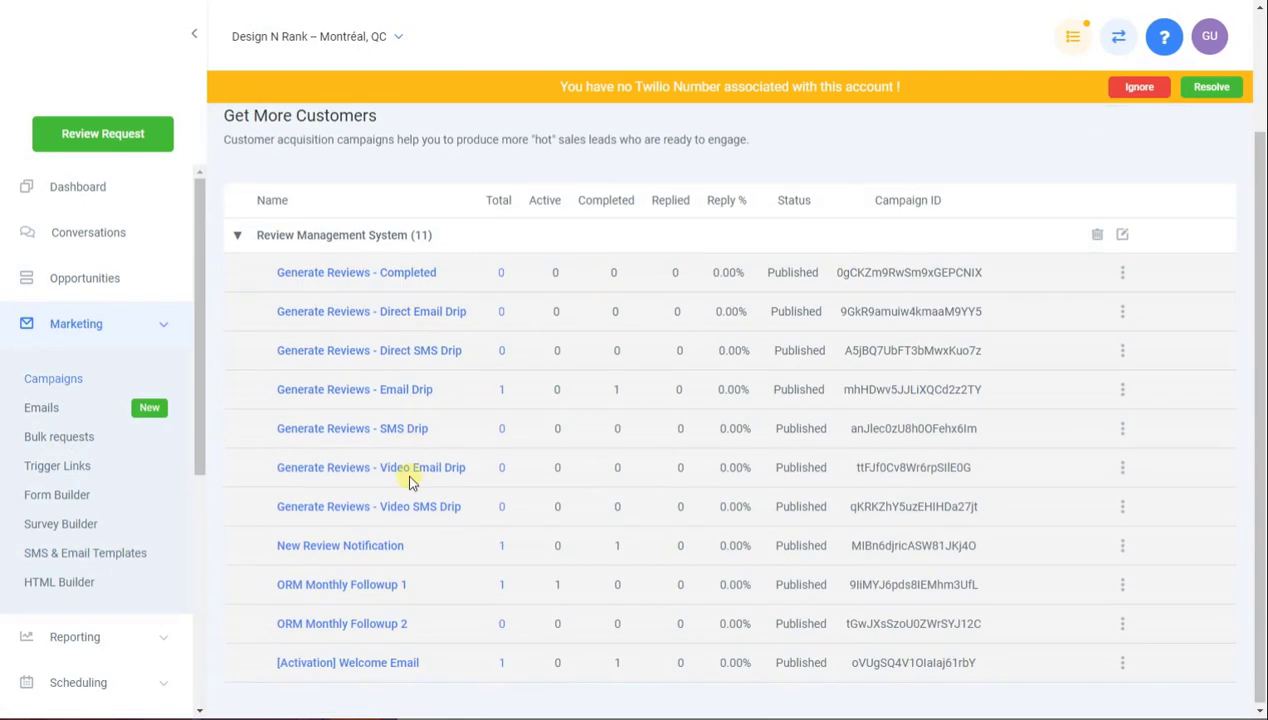
pyautogui.click(362, 662)
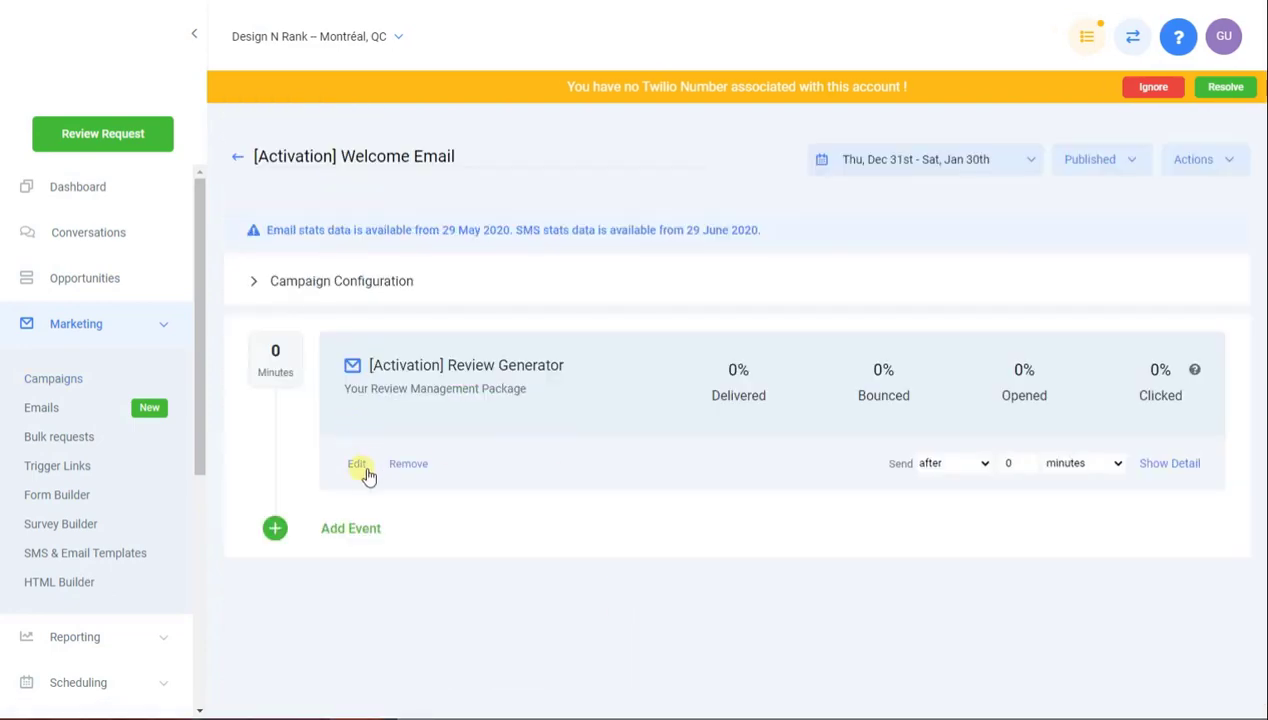
pyautogui.click(362, 468)
pyautogui.scroll(-3, 495, 481)
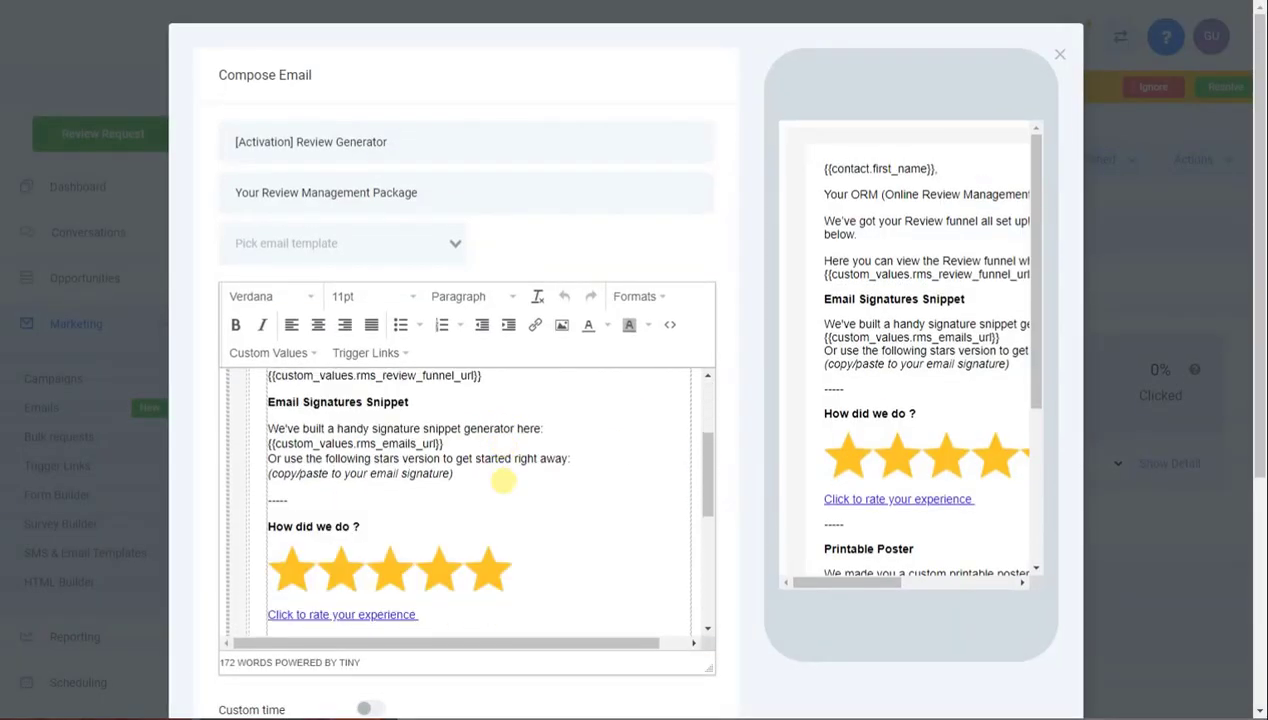
pyautogui.scroll(-3, 730, 453)
pyautogui.scroll(-3, 602, 300)
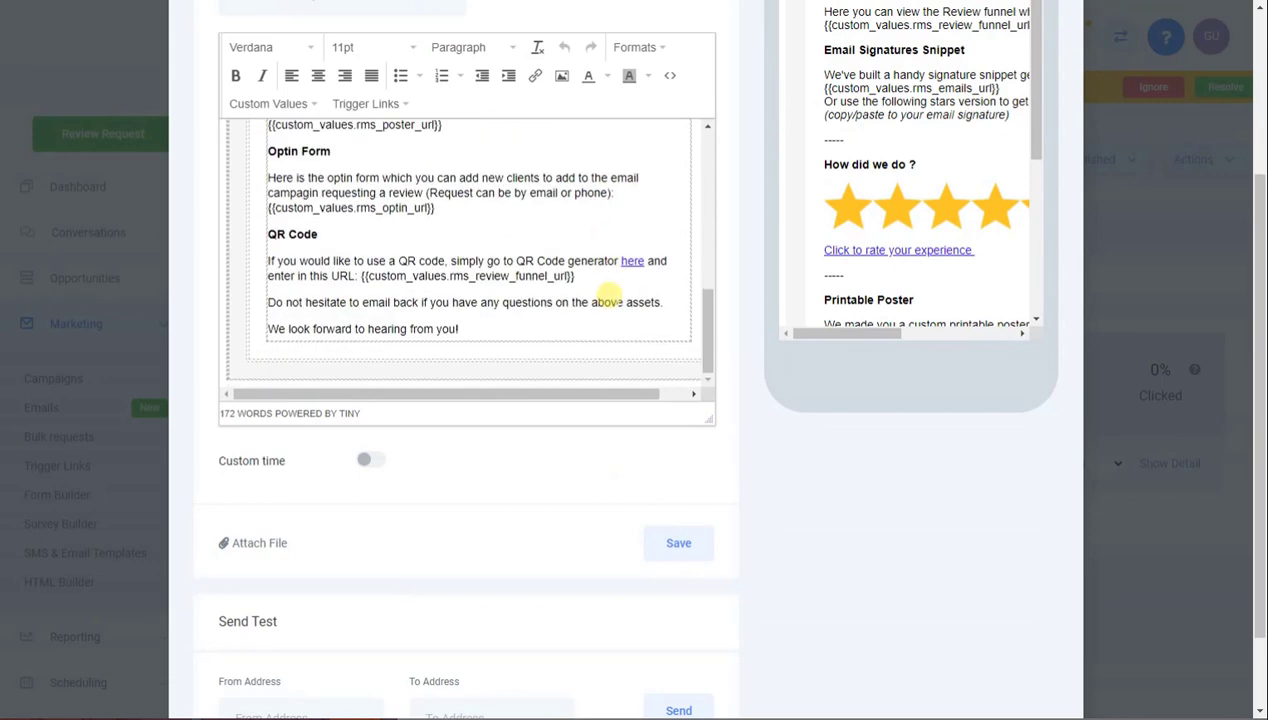
pyautogui.scroll(8, 606, 295)
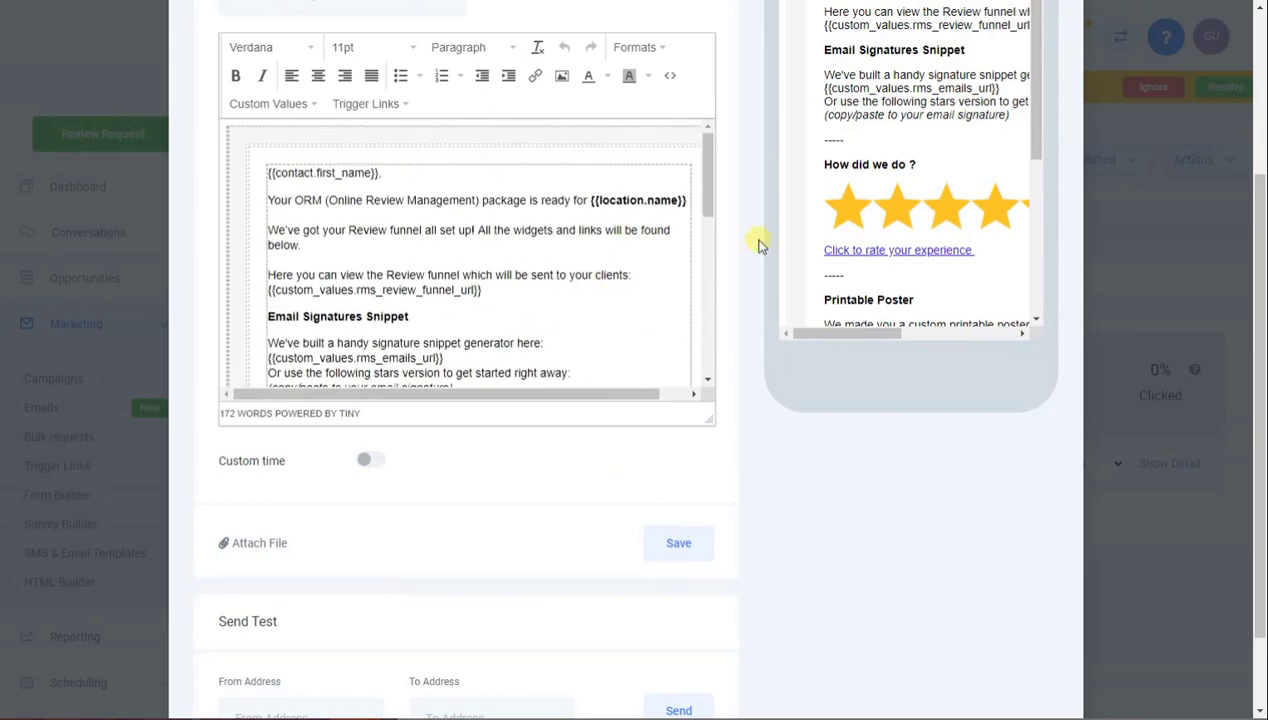
pyautogui.scroll(5, 745, 230)
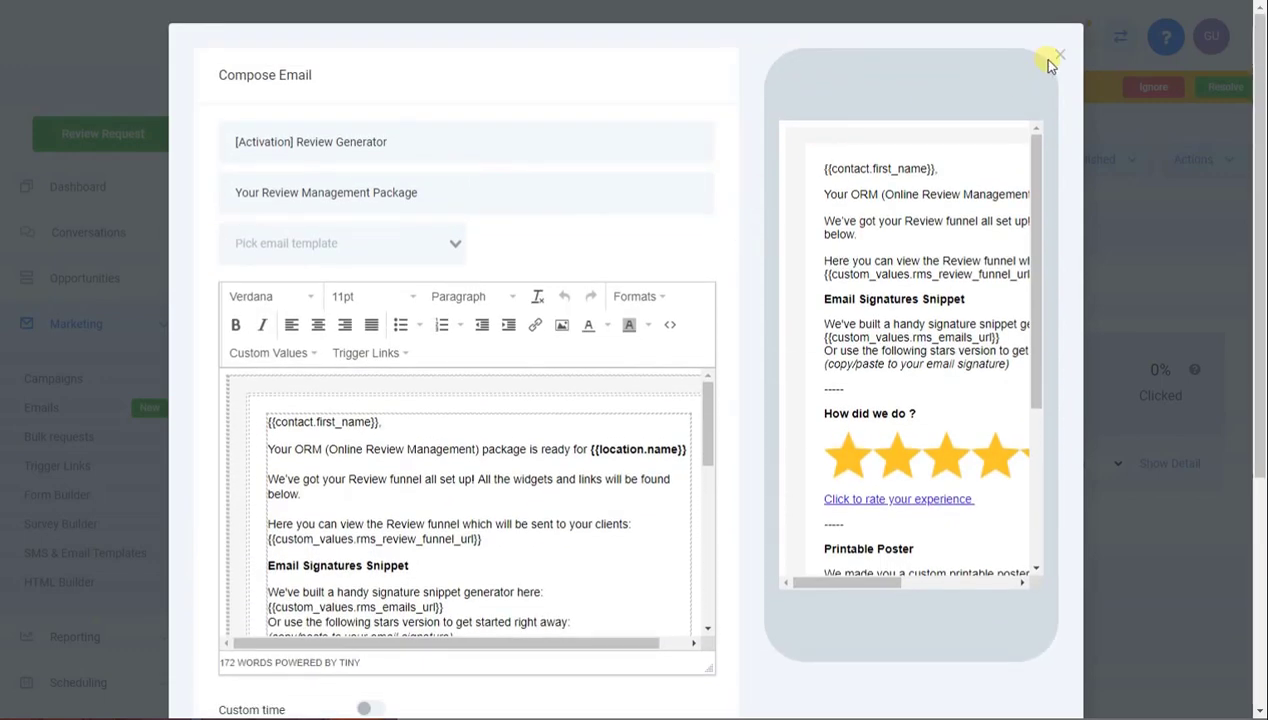
pyautogui.click(1061, 57)
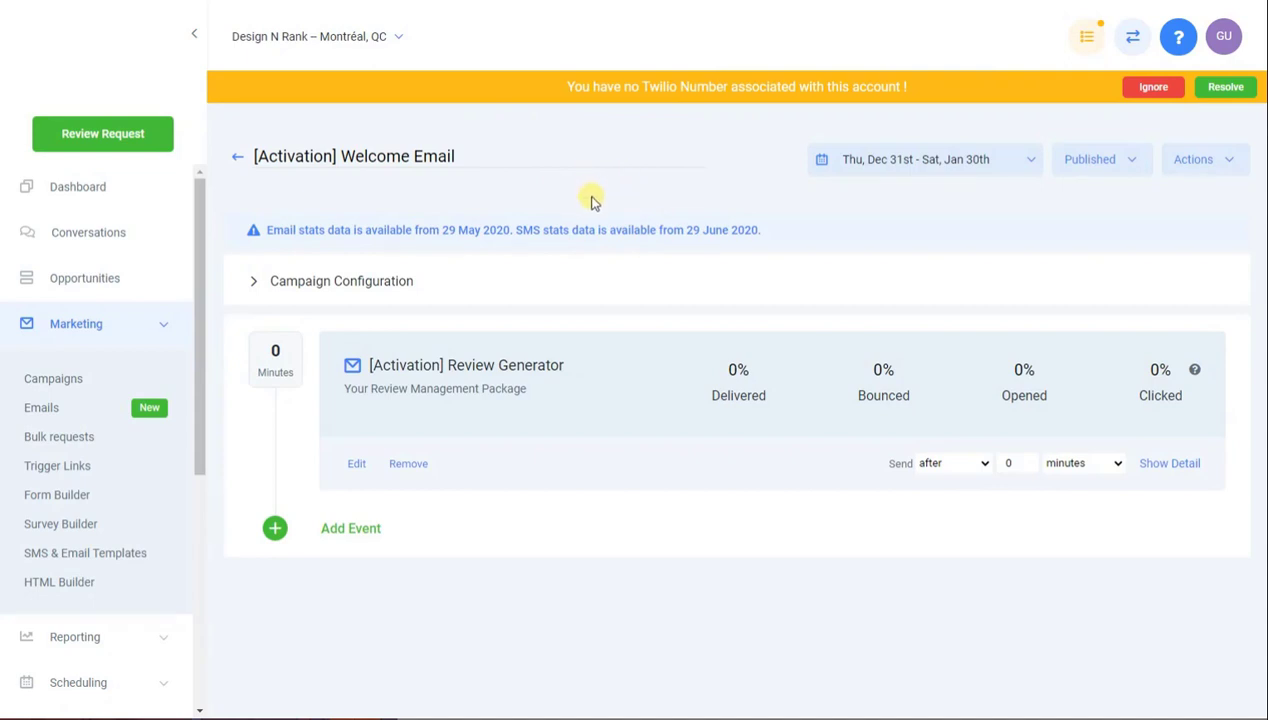
# Return to Campaigns and show Design N Rank's Review Profile Setup with its Google and Facebook profiles
pyautogui.click(241, 160)
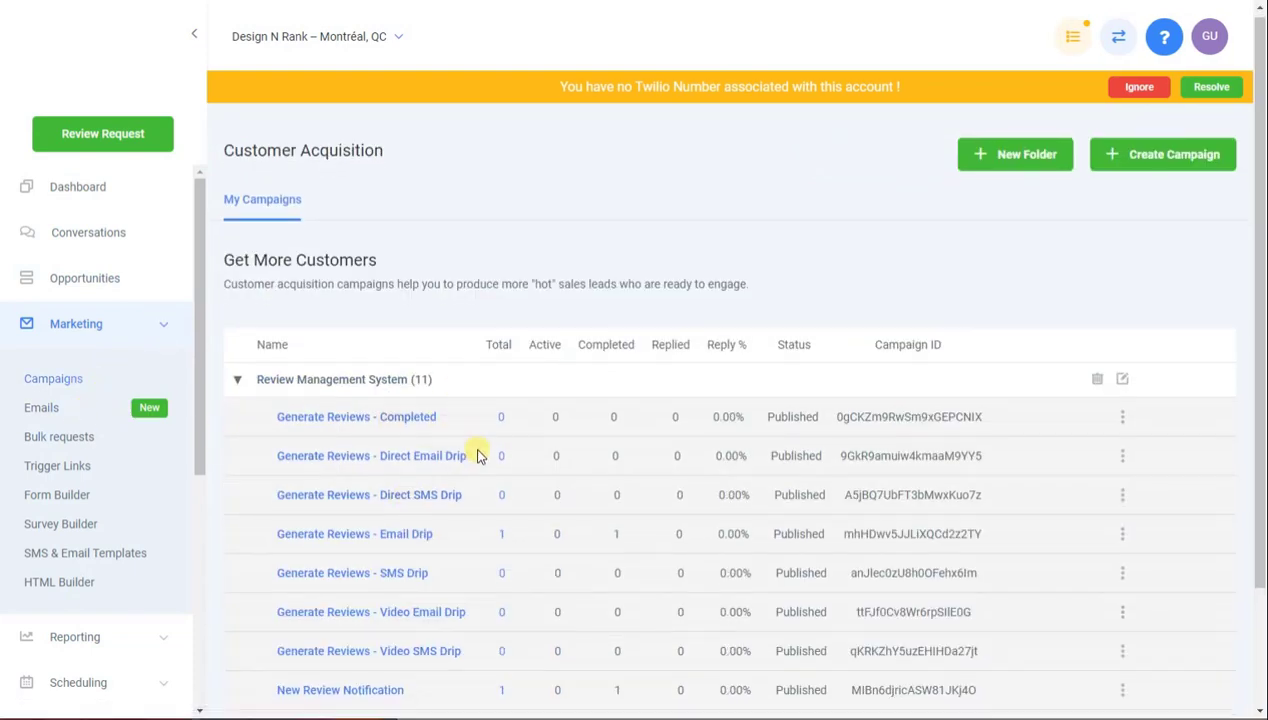
pyautogui.scroll(-2, 477, 455)
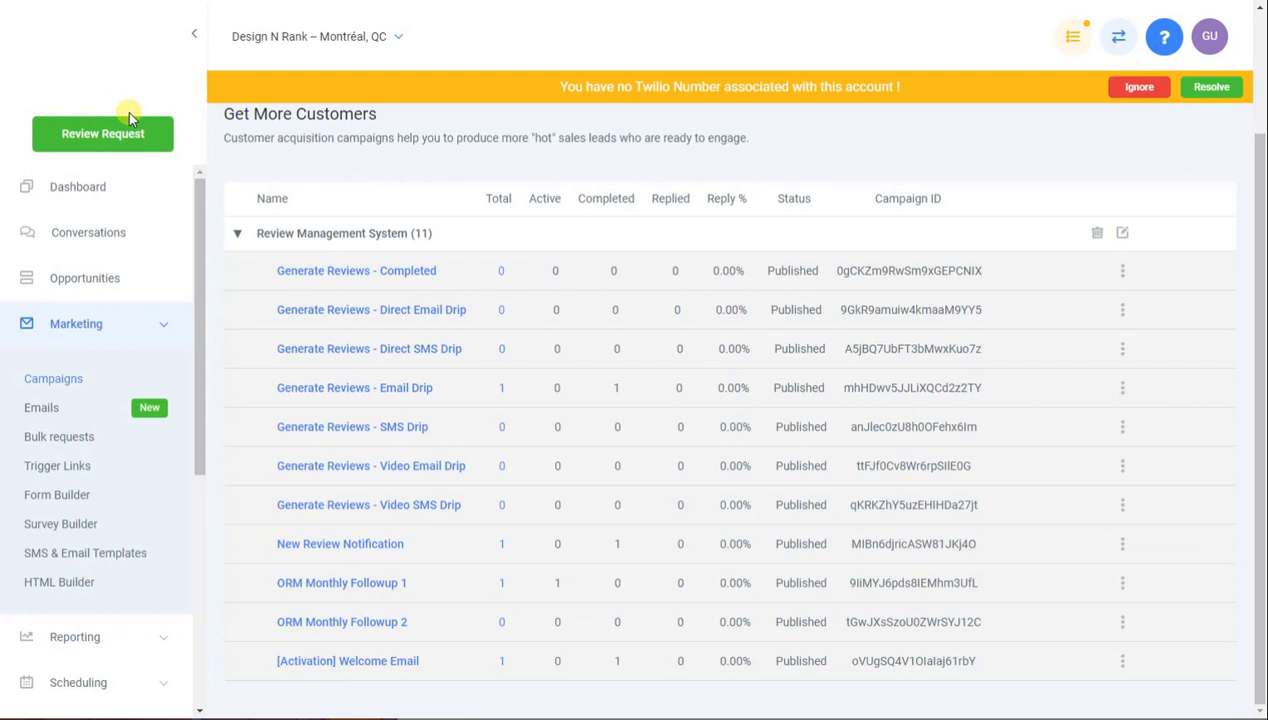
pyautogui.scroll(-3, 107, 543)
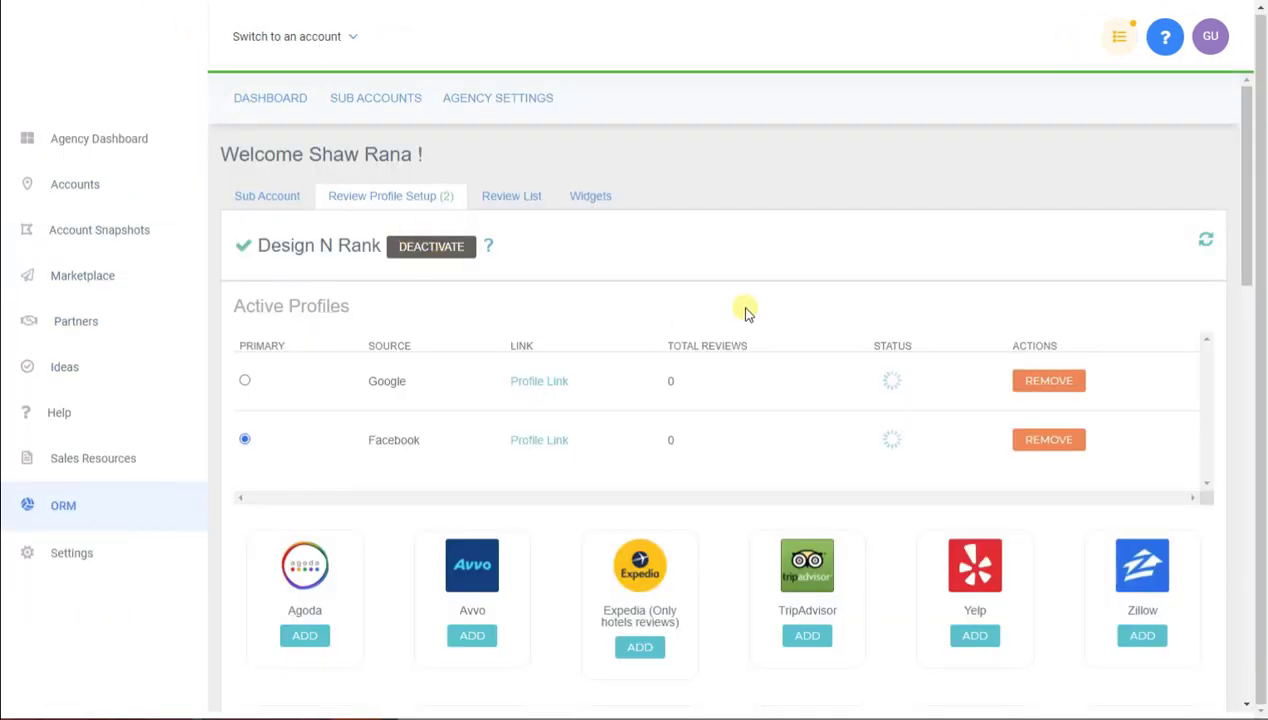
# Refresh the review profiles to import Google and Facebook reviews, then view the Review List
pyautogui.click(1209, 243)
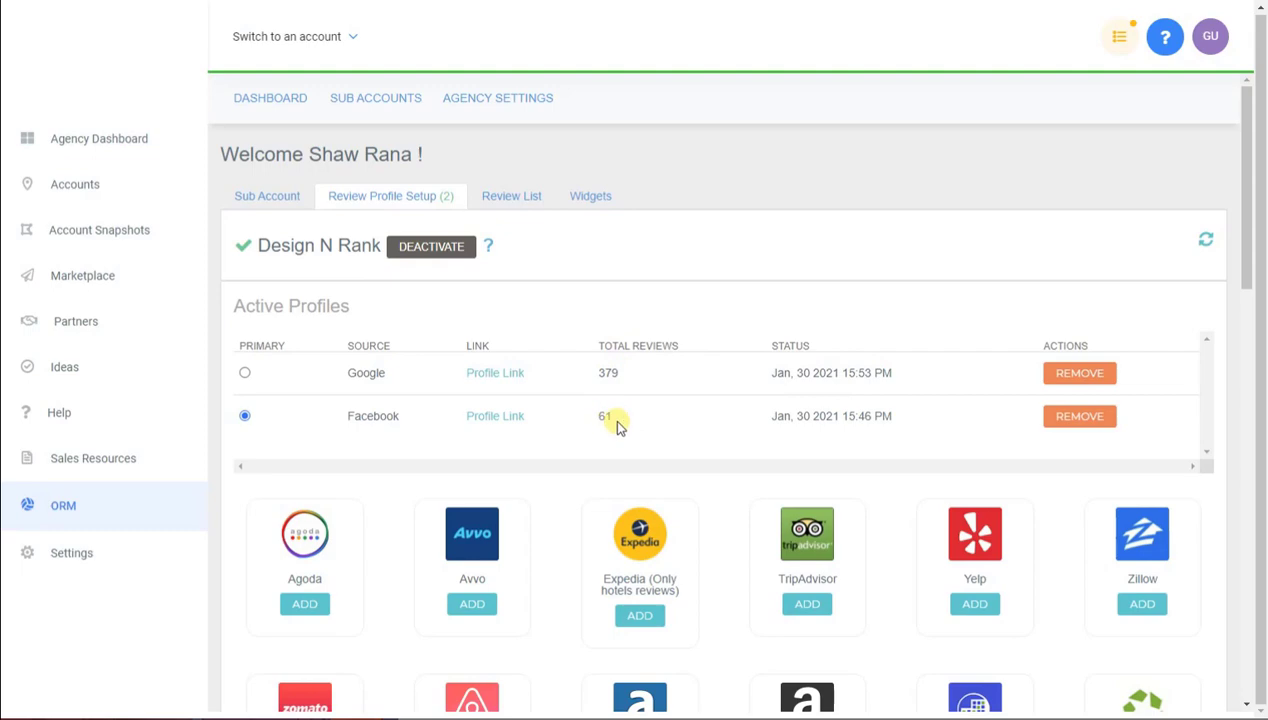
pyautogui.click(525, 204)
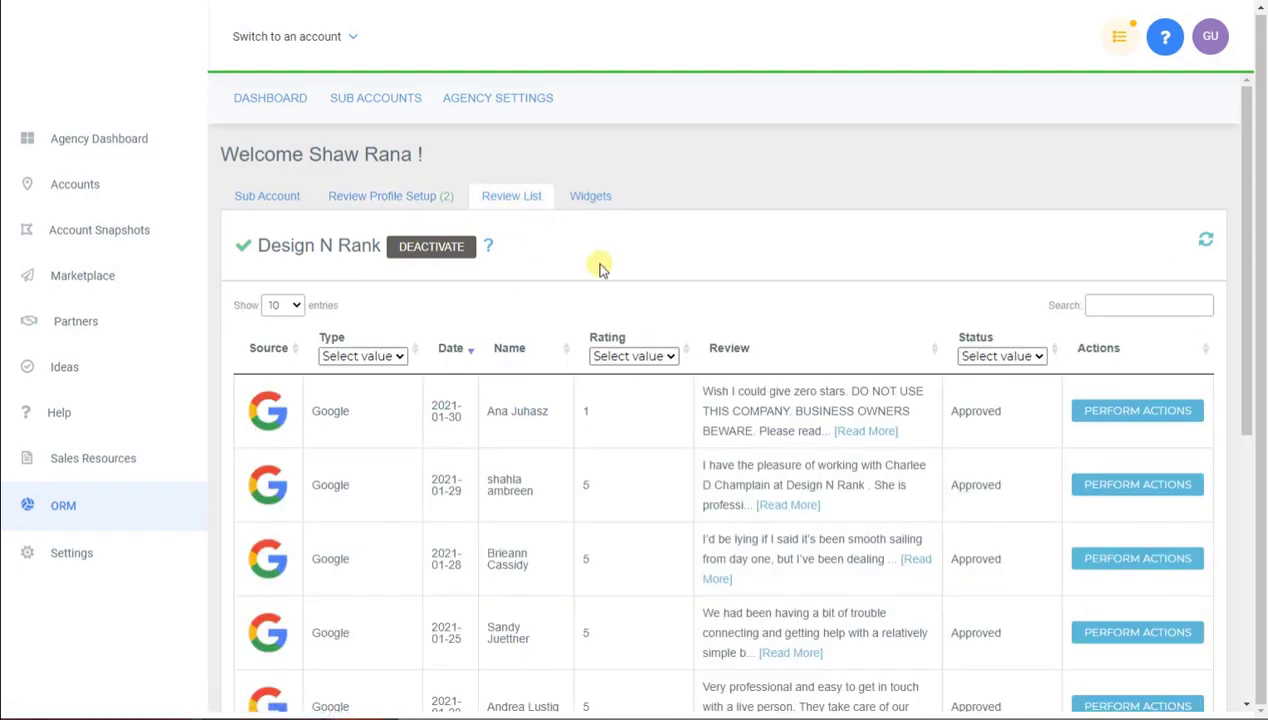
pyautogui.scroll(-3, 520, 380)
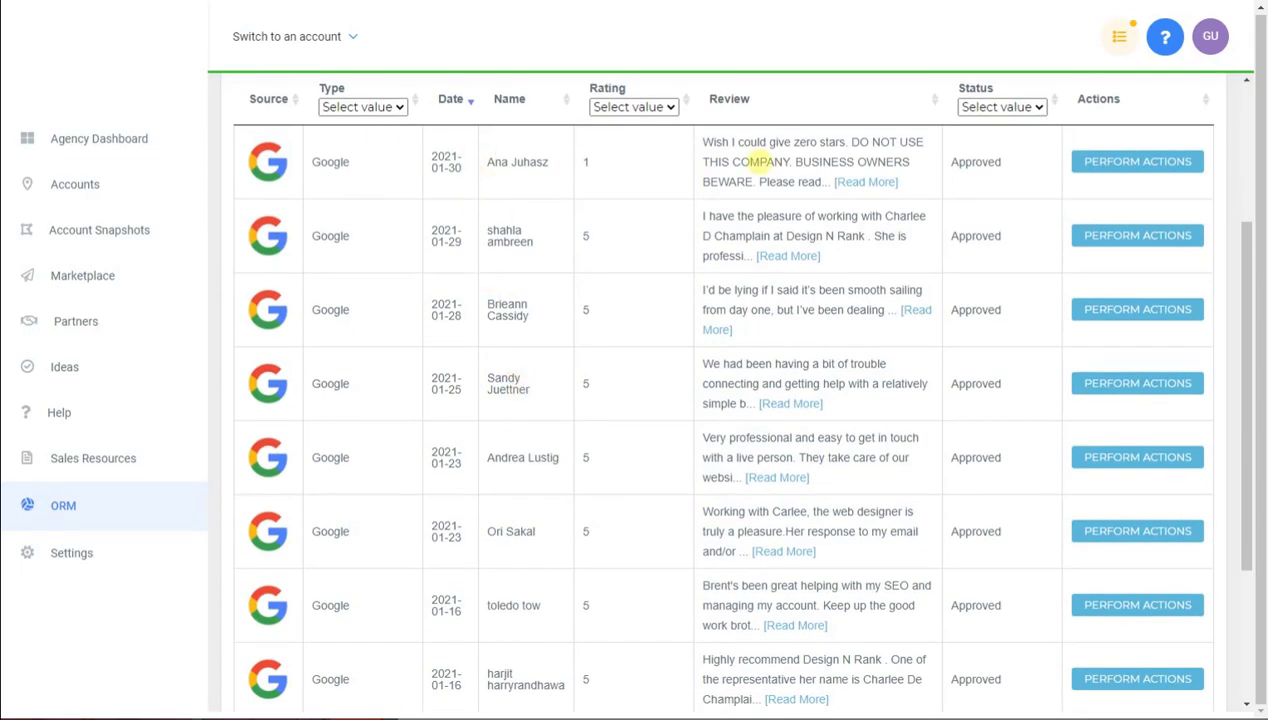
pyautogui.scroll(-3, 600, 242)
pyautogui.scroll(-2, 590, 244)
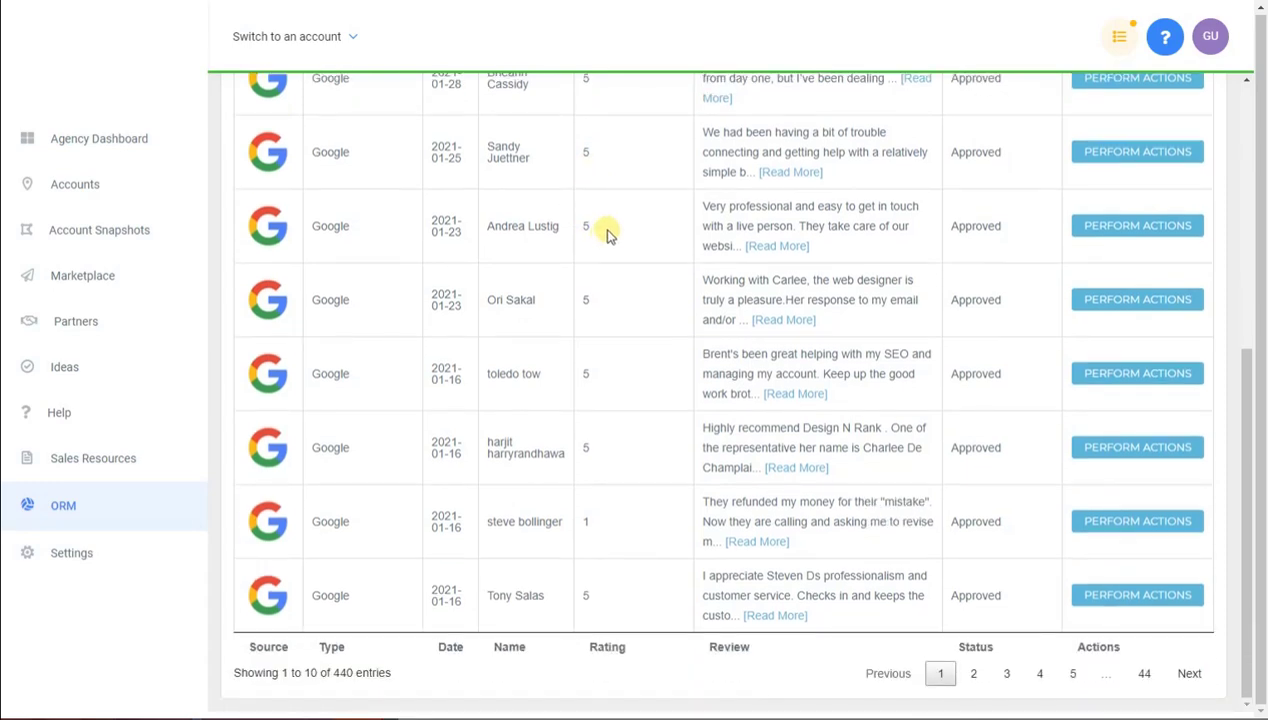
pyautogui.scroll(5, 686, 519)
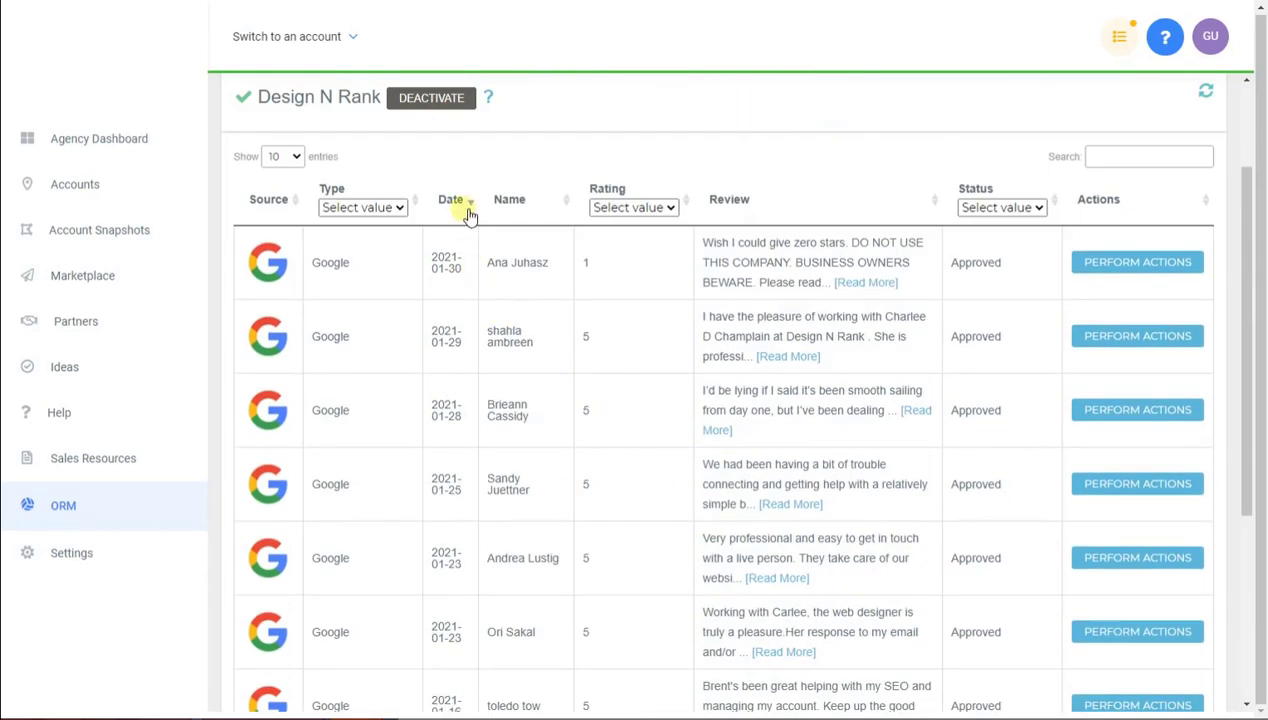
# Filter the review list to Google reviews rated 5 stars, sorted newest first
pyautogui.click(452, 200)
pyautogui.click(458, 199)
pyautogui.click(400, 207)
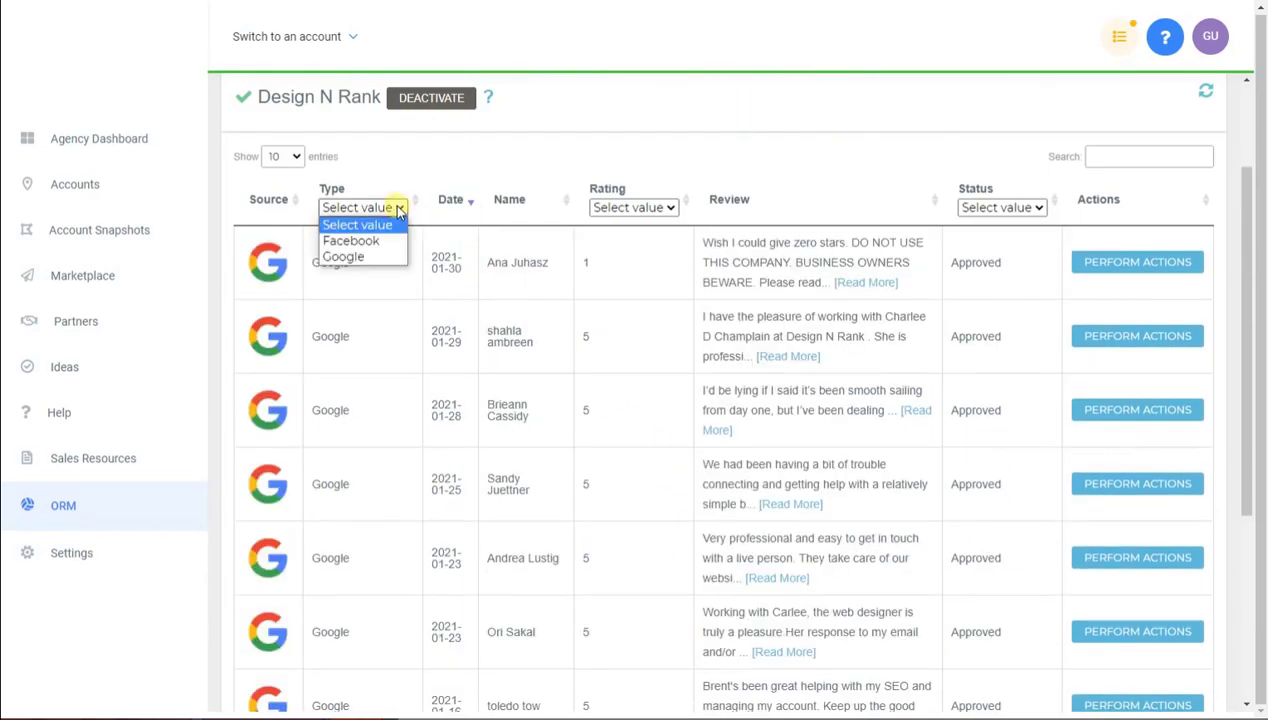
pyautogui.click(384, 236)
pyautogui.click(381, 208)
pyautogui.click(372, 255)
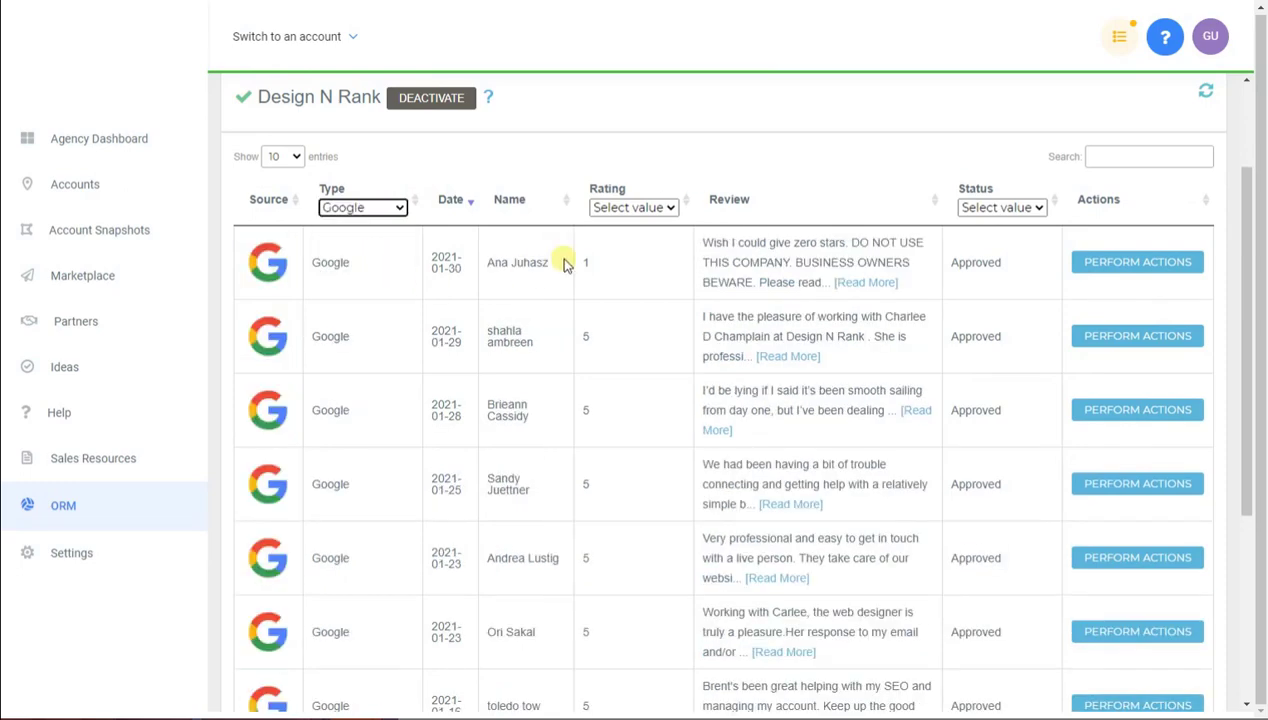
pyautogui.click(615, 207)
pyautogui.click(617, 303)
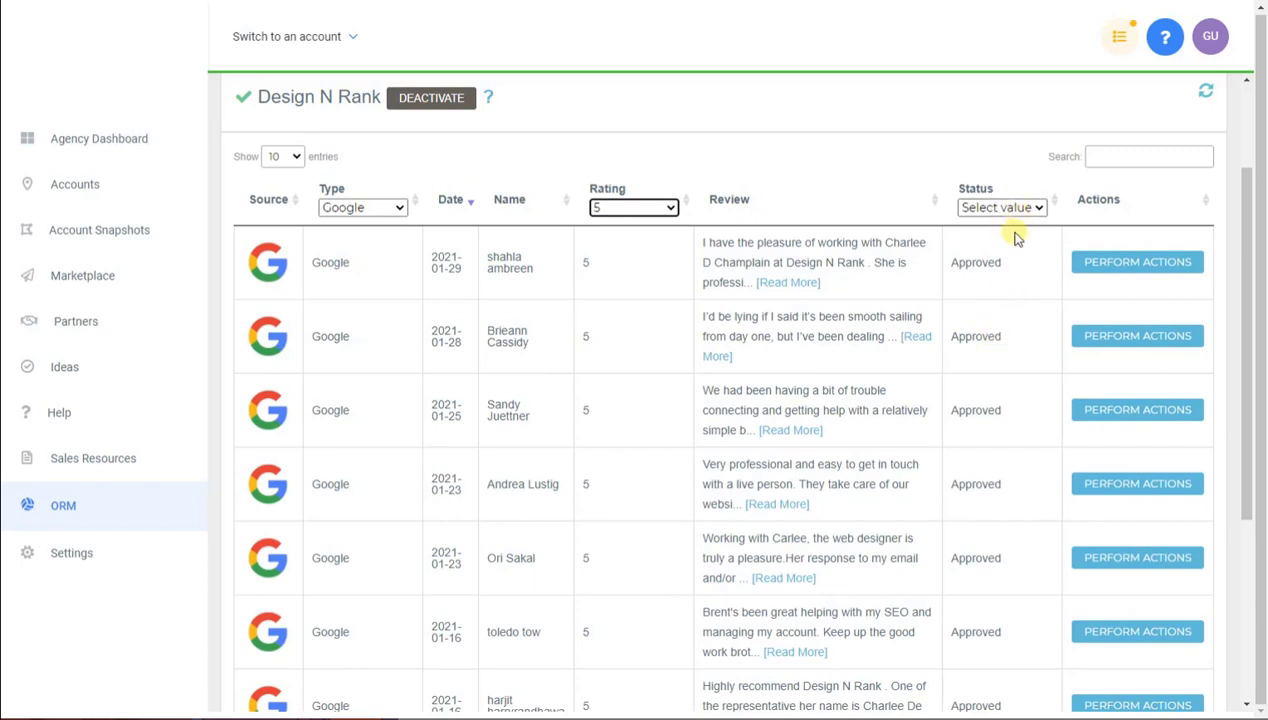
# Open the top review's full details in Perform Actions, then close them
pyautogui.click(958, 263)
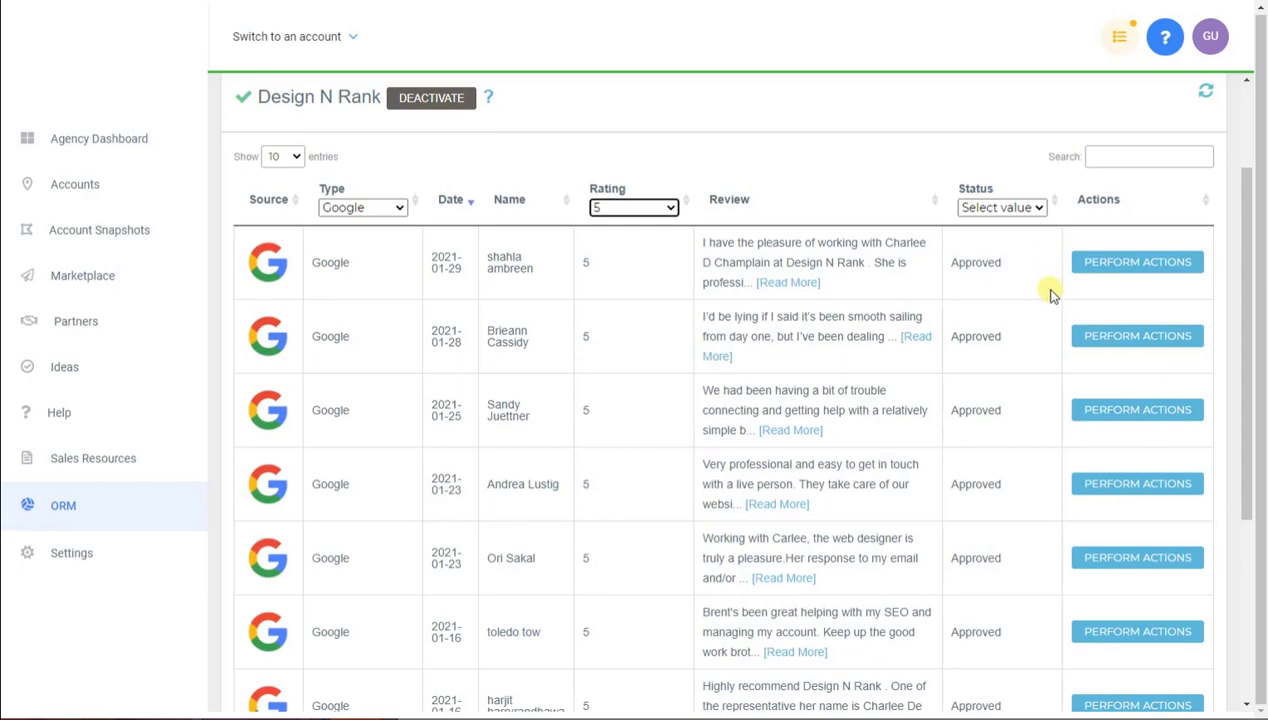
pyautogui.click(1086, 262)
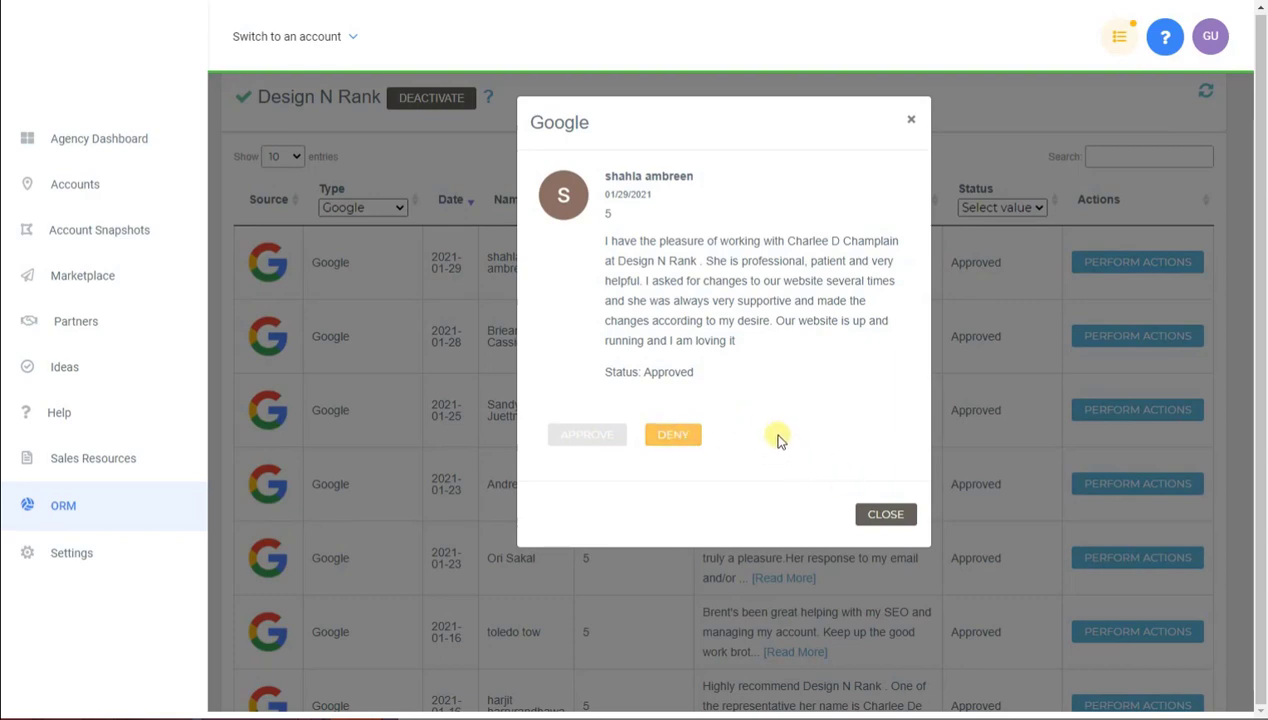
pyautogui.click(886, 513)
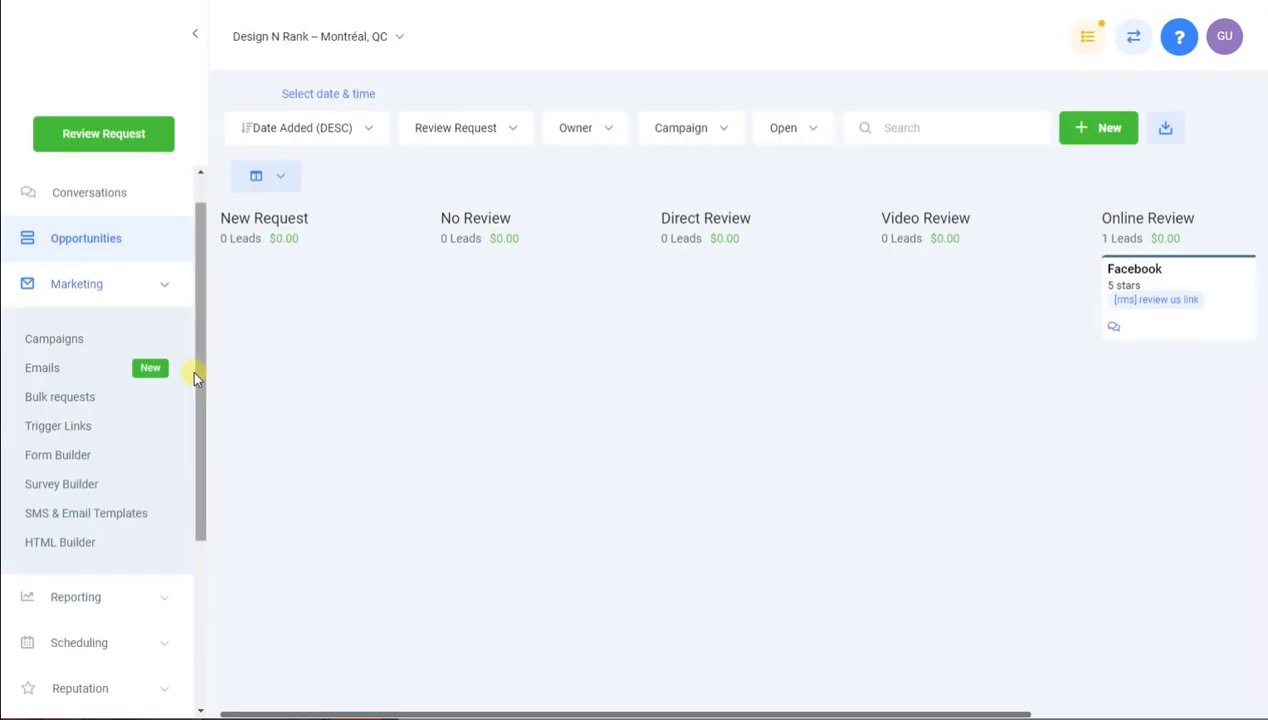
# Open RMS Reviews under Reputation and scroll through the imported Google reviews
pyautogui.scroll(-3, 195, 378)
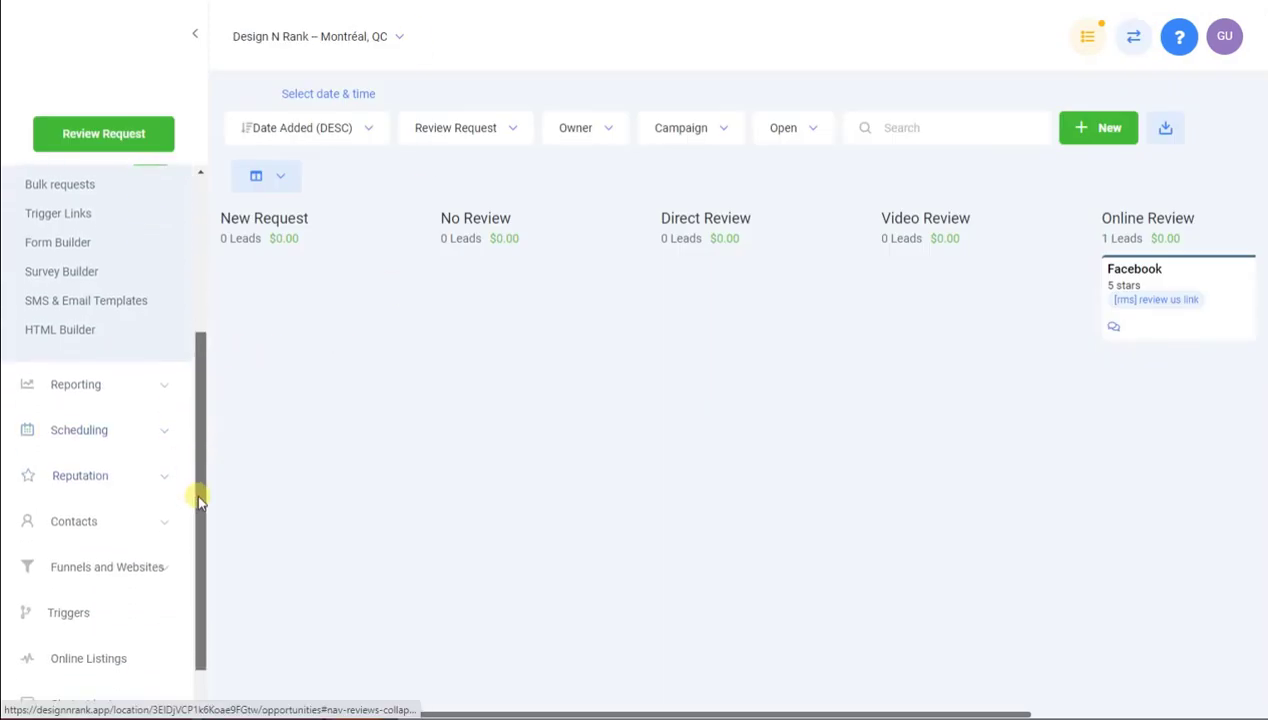
pyautogui.scroll(-1, 196, 497)
pyautogui.click(166, 358)
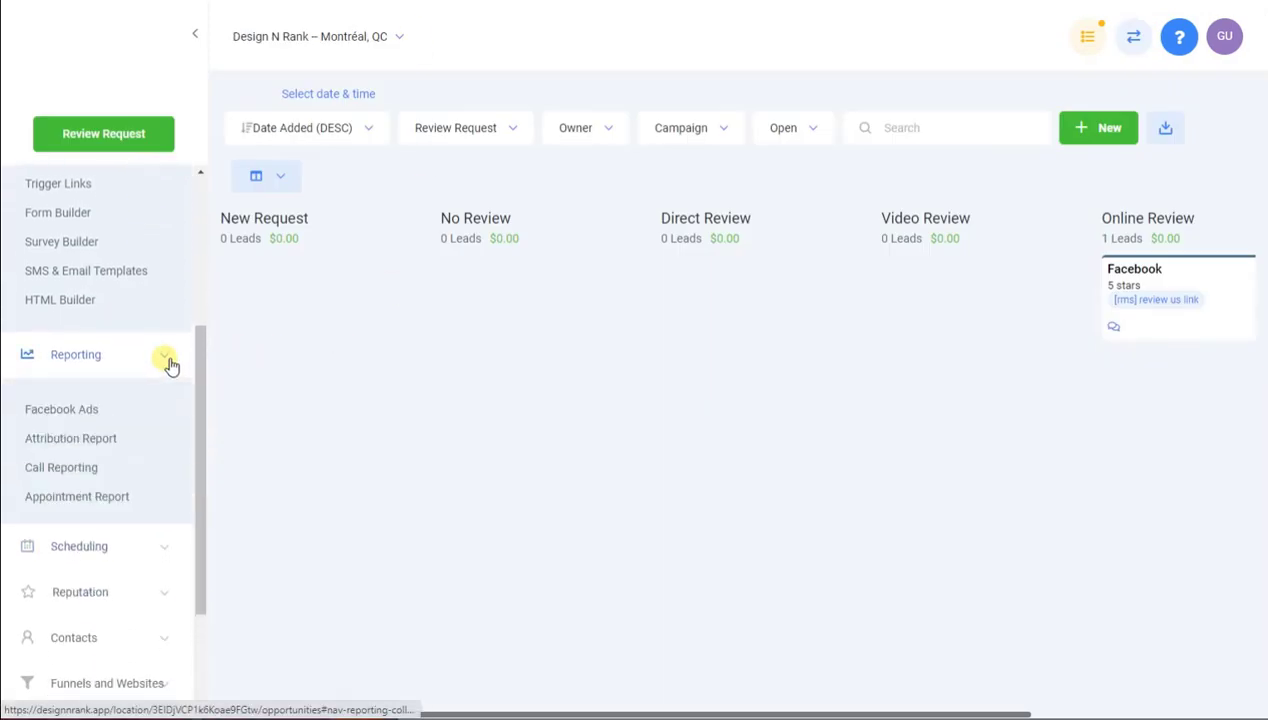
pyautogui.click(170, 362)
pyautogui.click(141, 456)
pyautogui.scroll(-1, 110, 510)
pyautogui.click(90, 480)
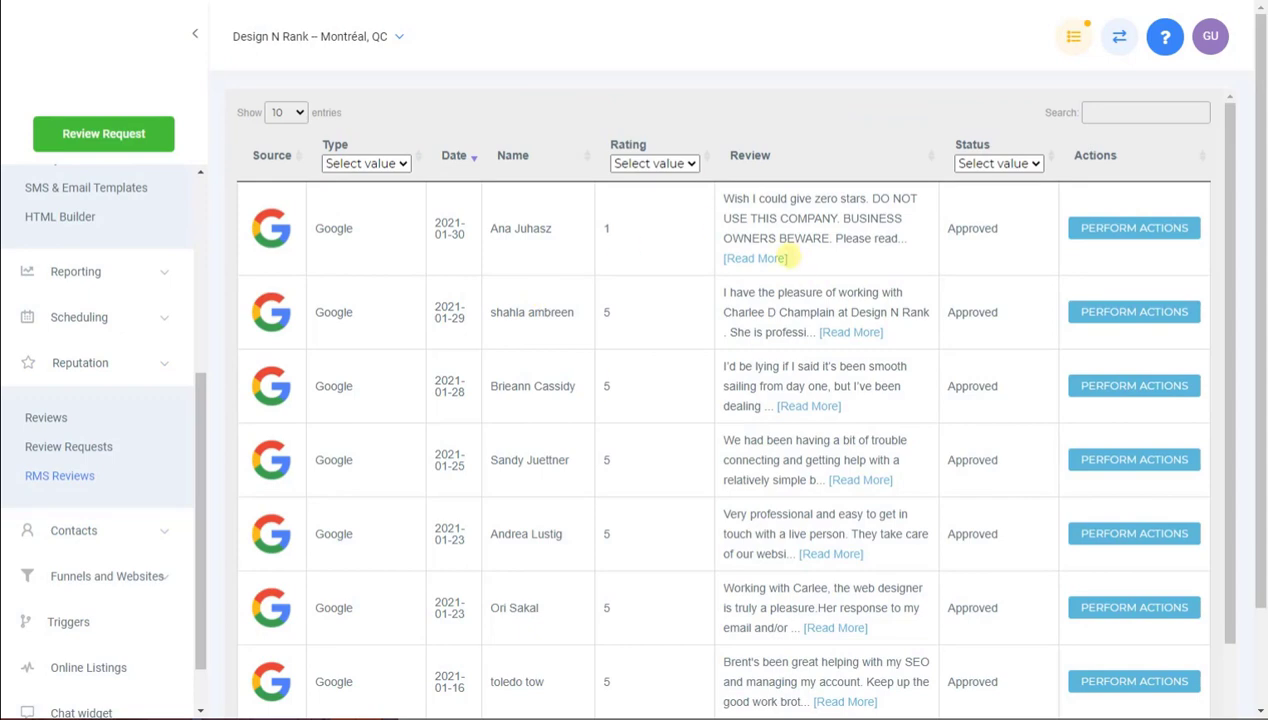
pyautogui.scroll(-2, 655, 347)
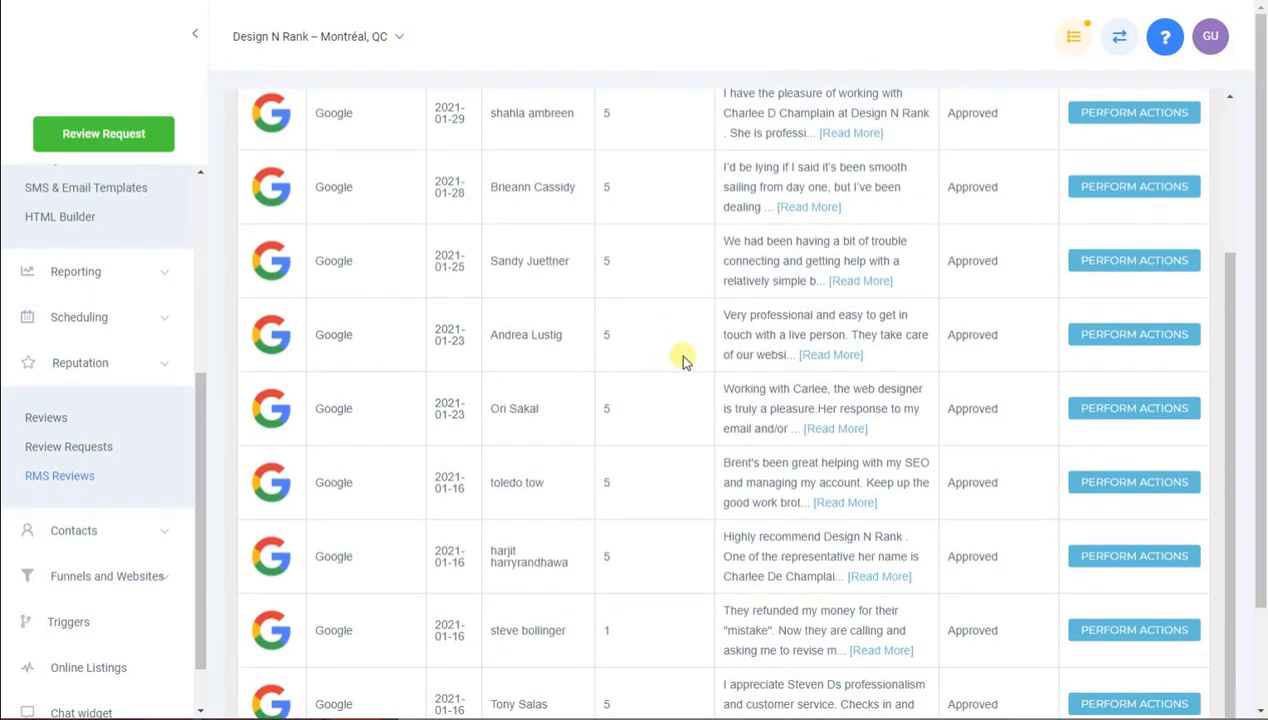
pyautogui.scroll(2, 683, 360)
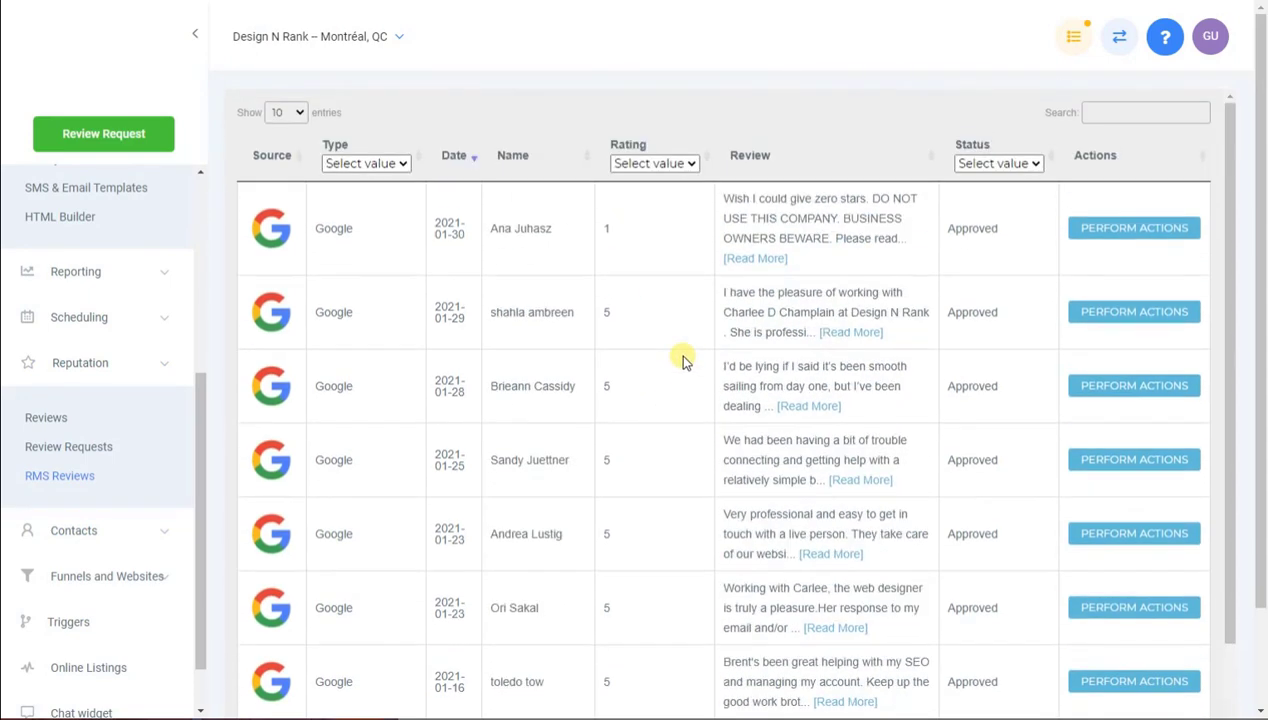
pyautogui.scroll(-2, 679, 357)
pyautogui.scroll(2, 679, 357)
# Collapse the Reputation and Marketing sections of the sidebar
pyautogui.click(165, 365)
pyautogui.moveTo(199, 410); pyautogui.dragTo(204, 290)
pyautogui.click(166, 216)
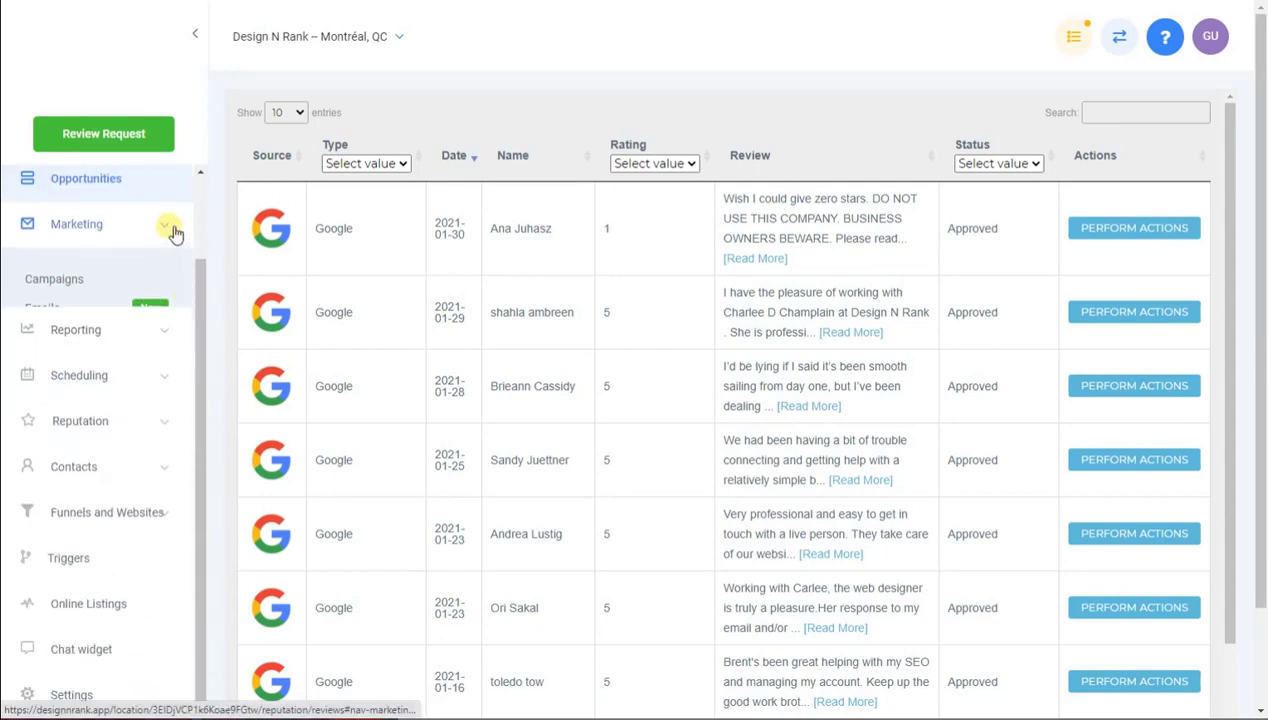
pyautogui.scroll(2, 160, 250)
# Open the Design N Rank sub-account Dashboard from the top of the sidebar
pyautogui.click(97, 197)
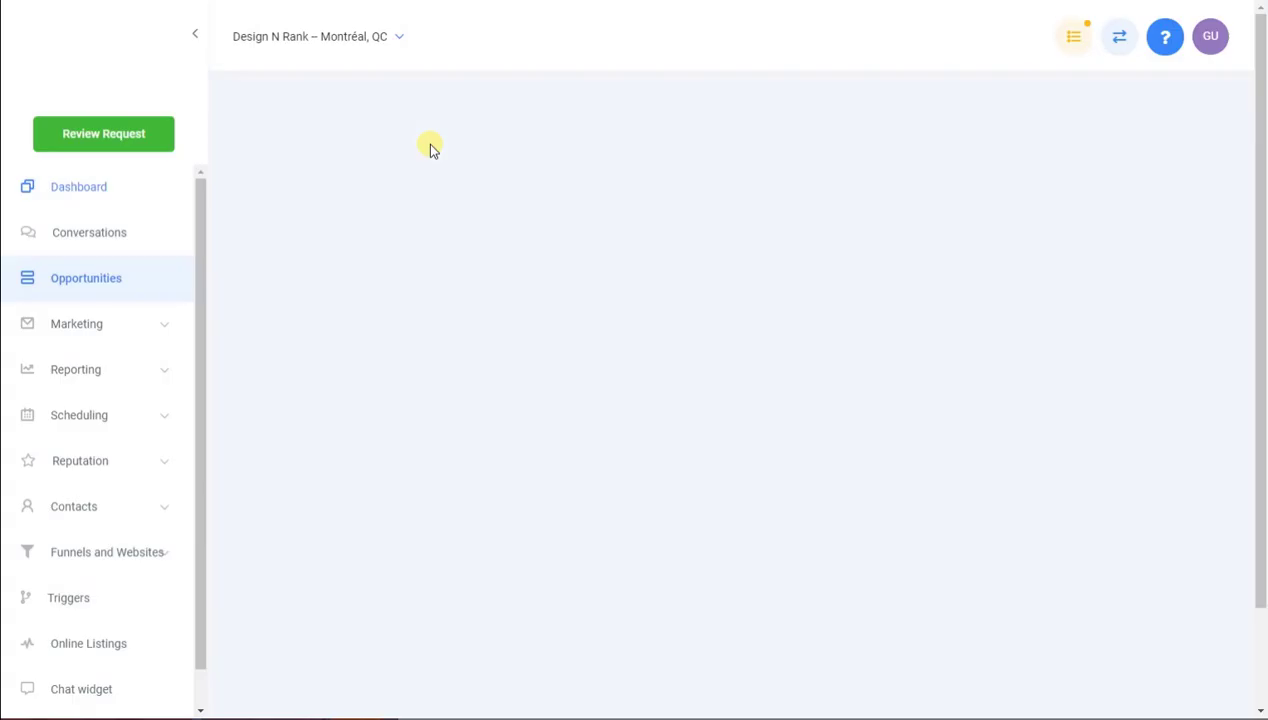